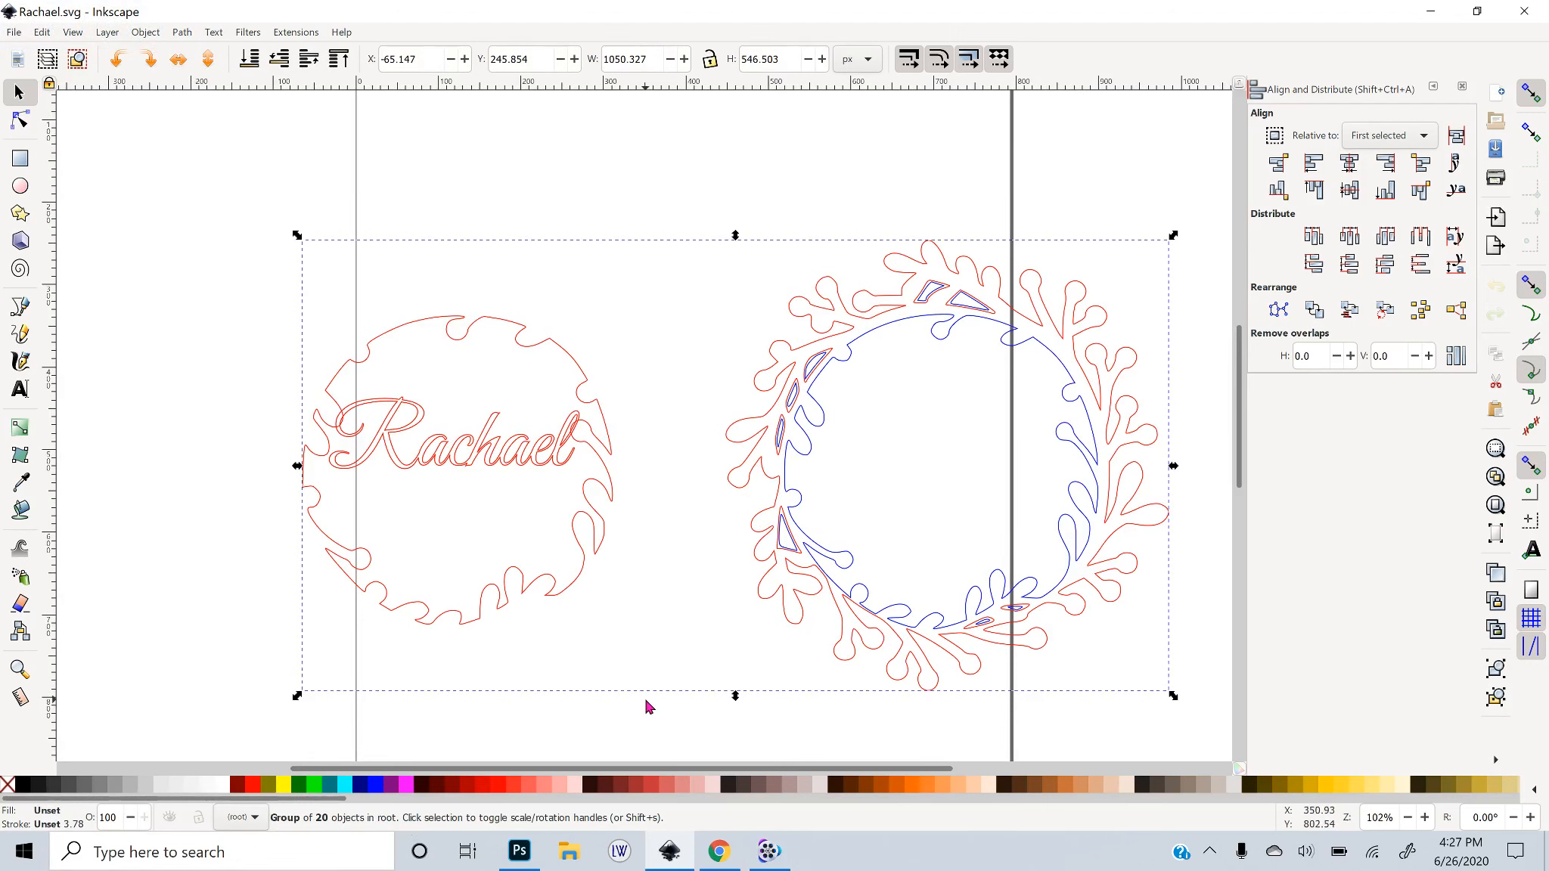
# Ungroup the entire design into its separate paths and clear the selection
pyautogui.hotkey('ctrl', 'shift', 'g')
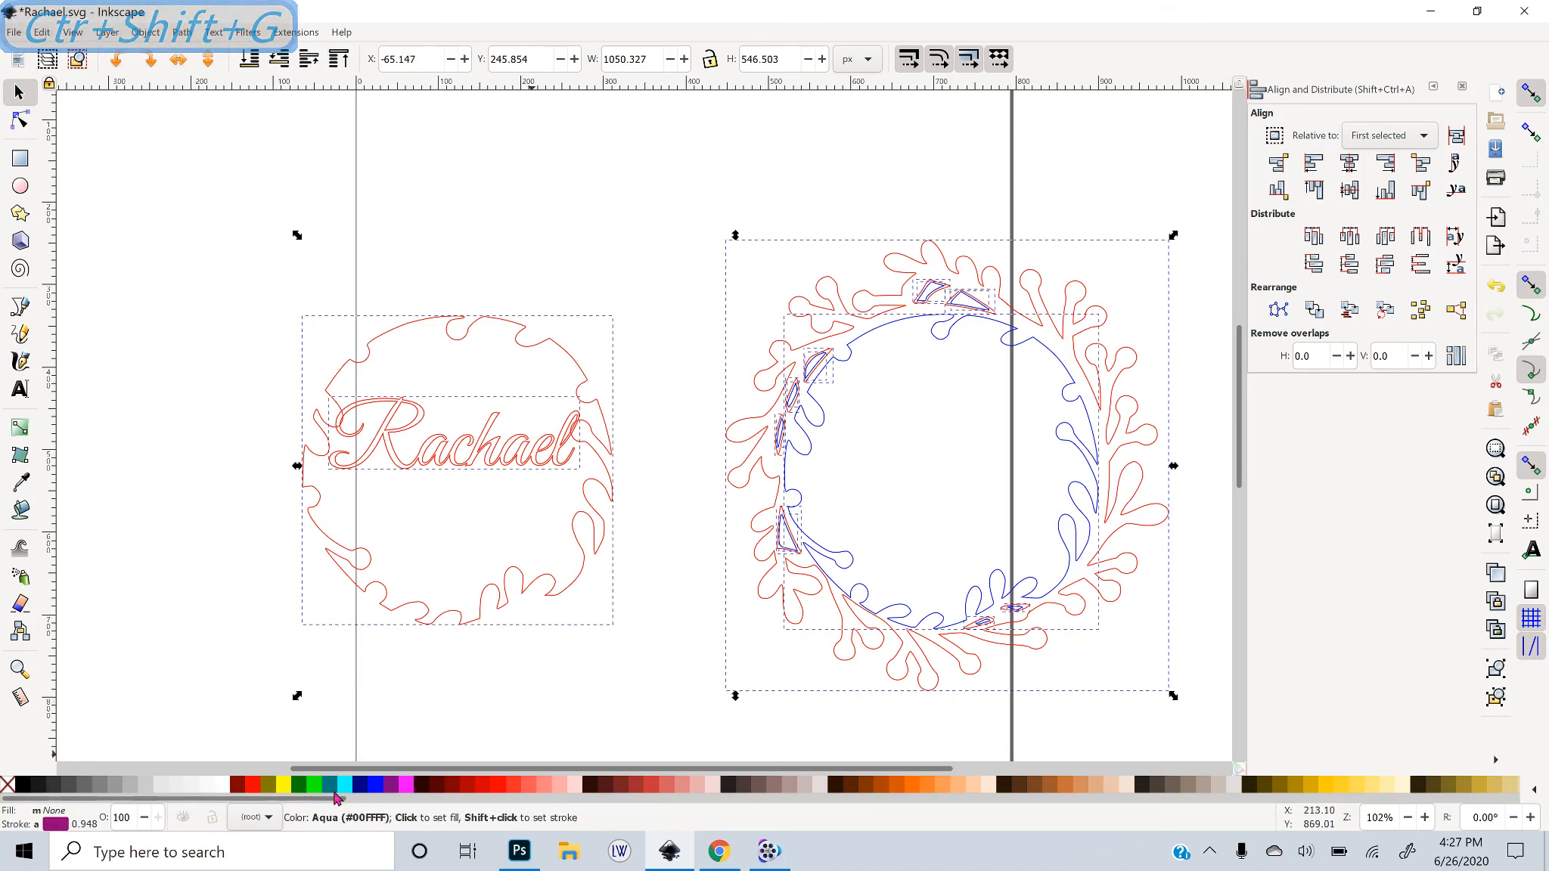
pyautogui.click(655, 625)
pyautogui.hotkey('ctrl', 'a')
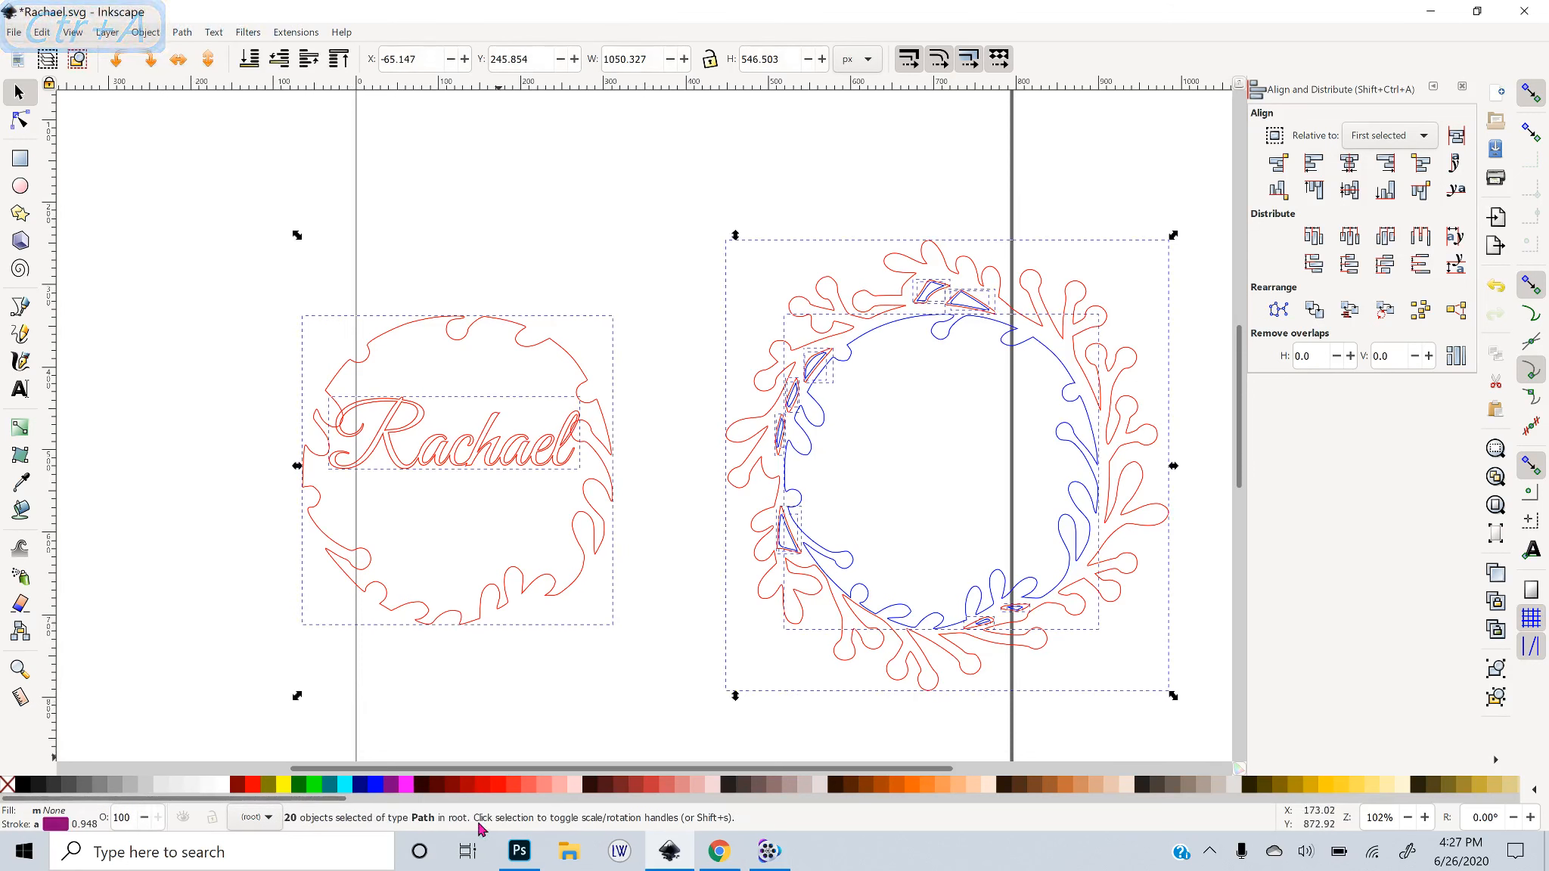
pyautogui.click(670, 172)
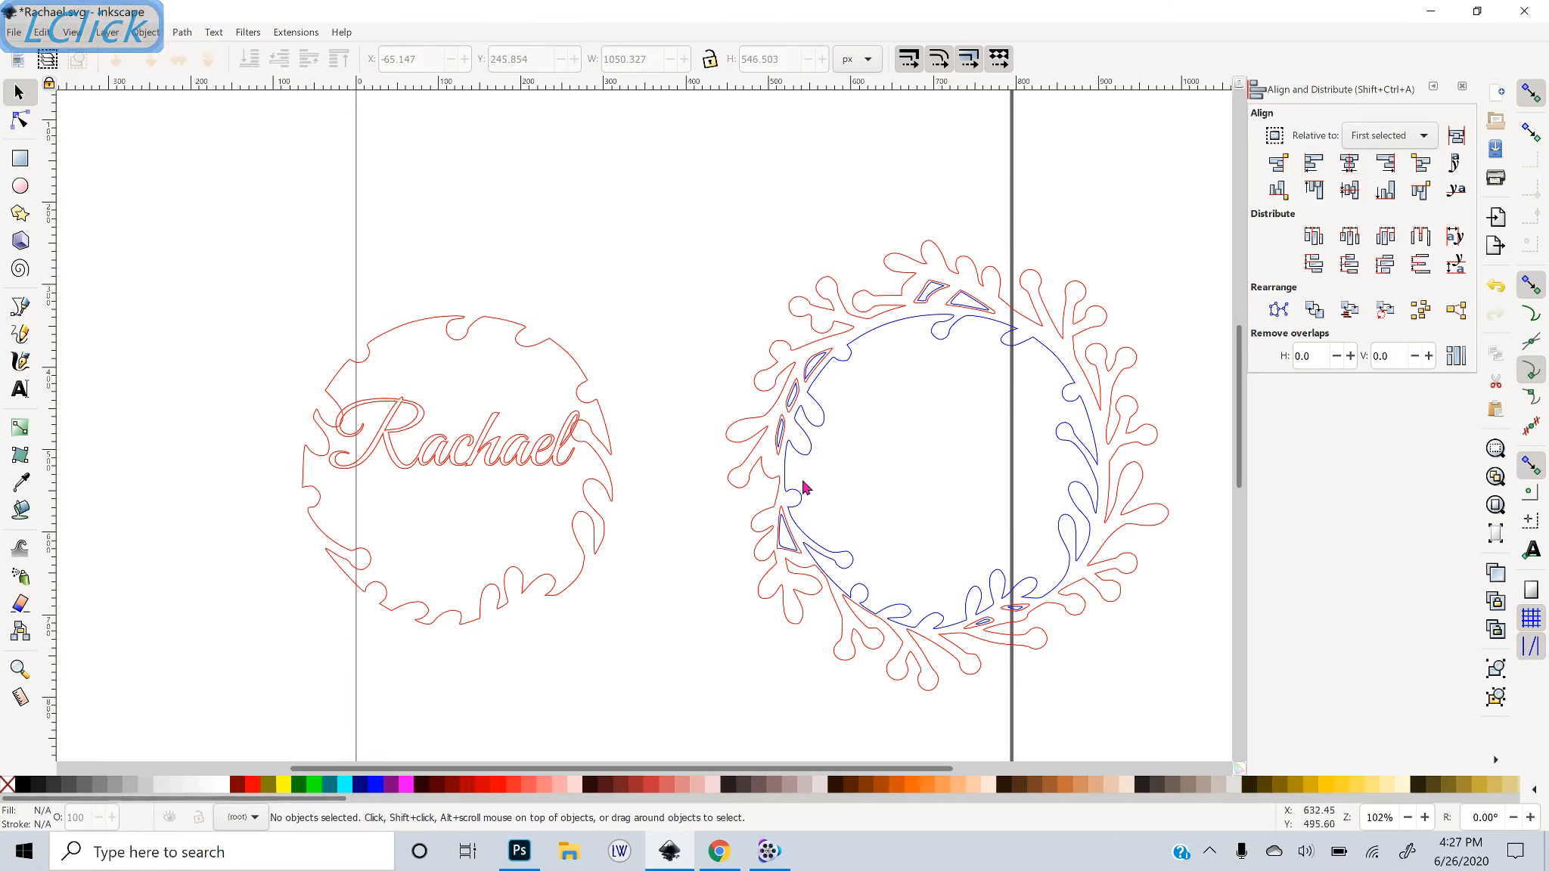
# Move the name lettering into the blue circle inside the wreath and enlarge it proportionally to about 345 px wide
pyautogui.click(472, 463)
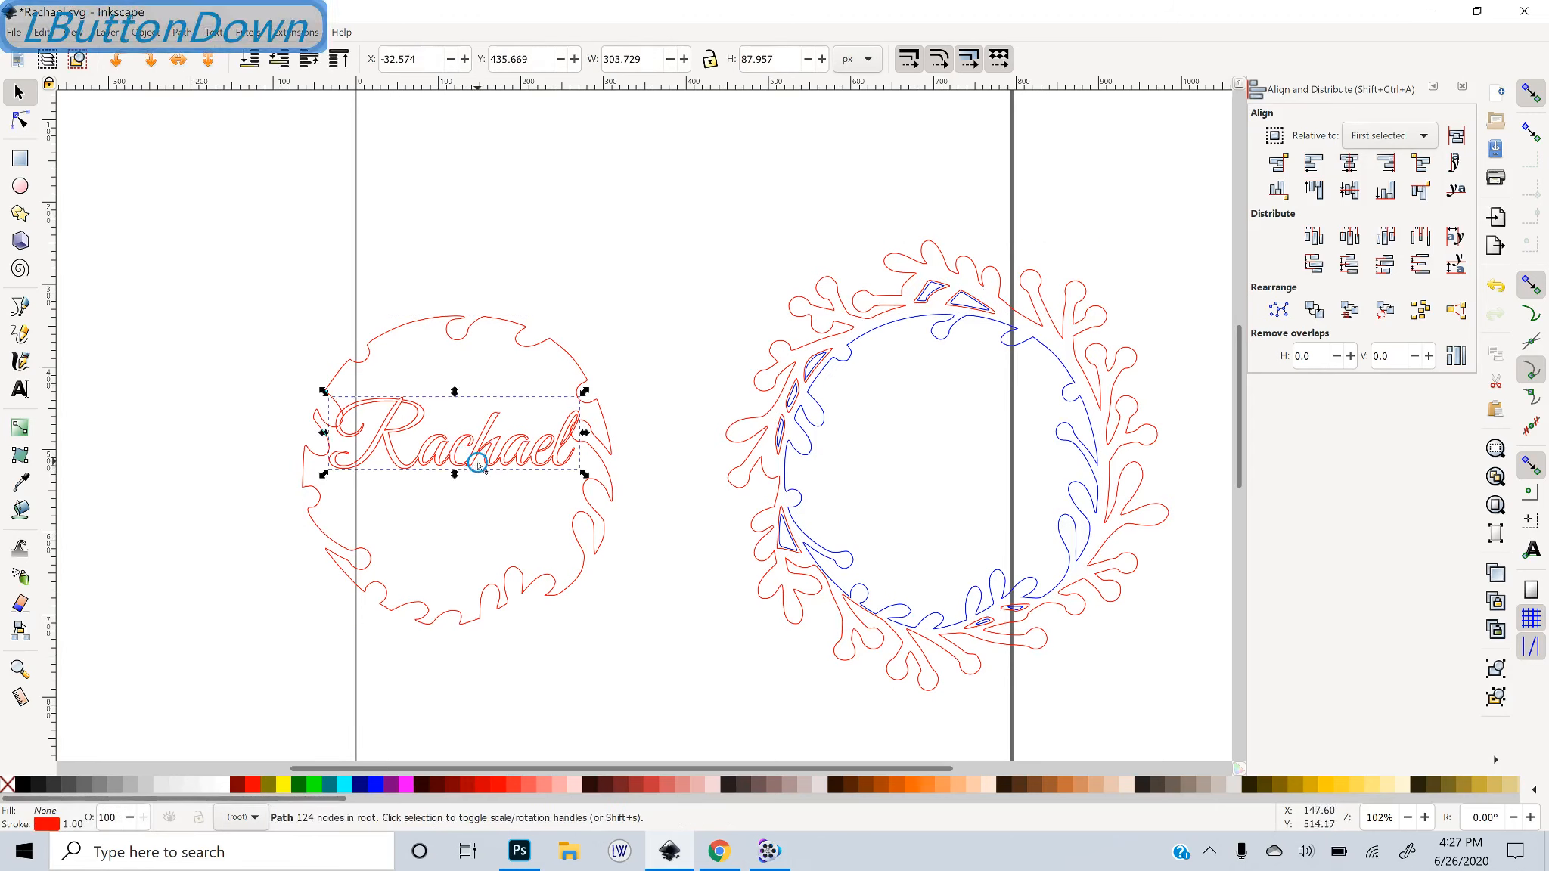
pyautogui.moveTo(477, 463); pyautogui.dragTo(956, 497)
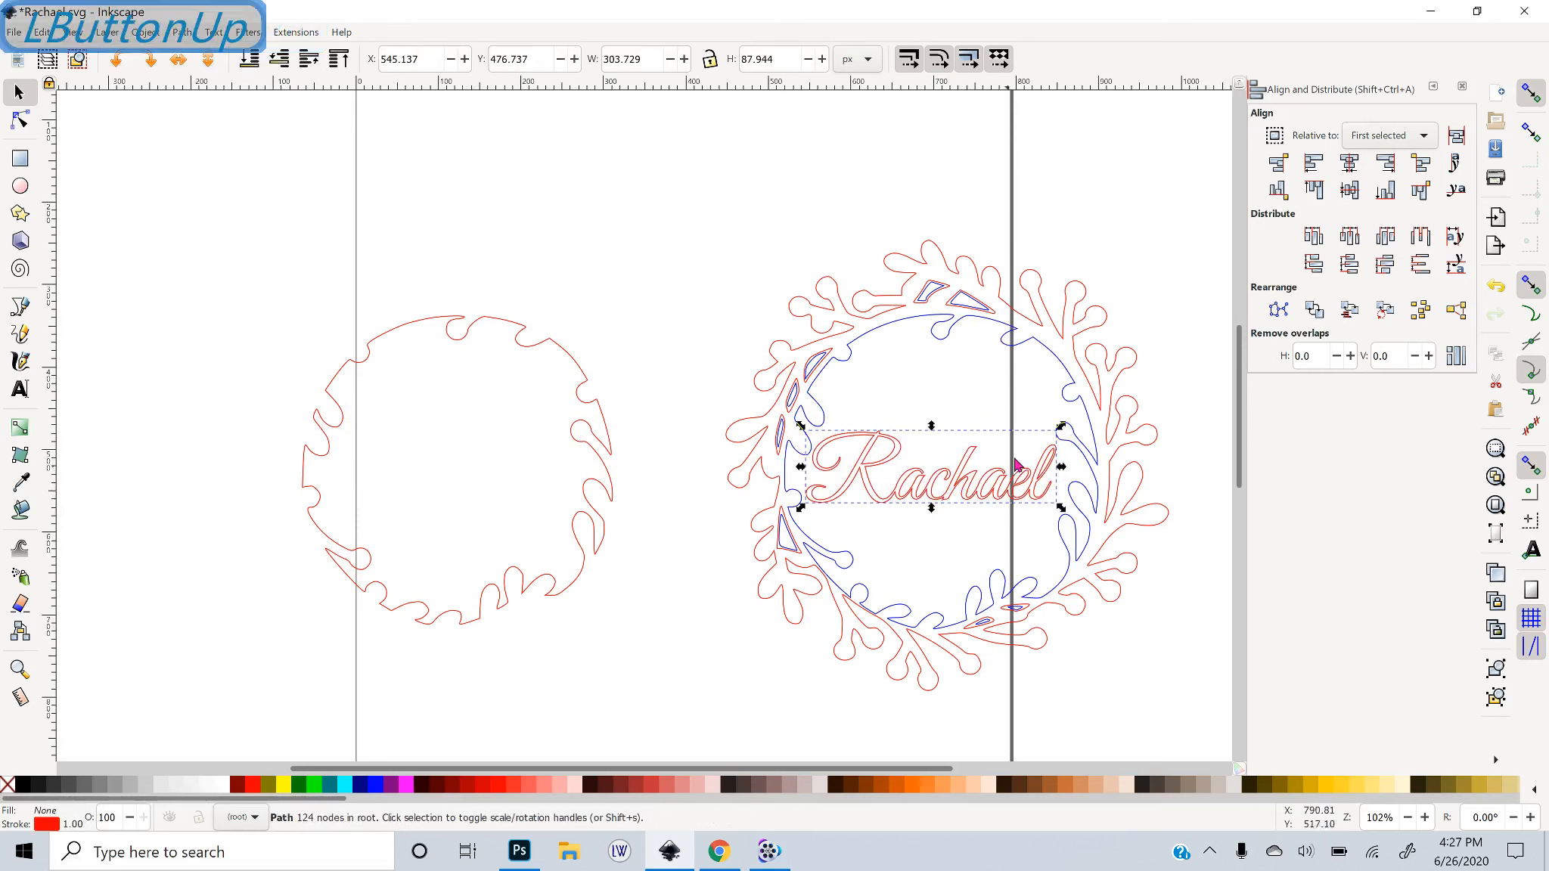
pyautogui.moveTo(1060, 426); pyautogui.dragTo(1073, 412)
pyautogui.moveTo(1048, 477); pyautogui.dragTo(1054, 468)
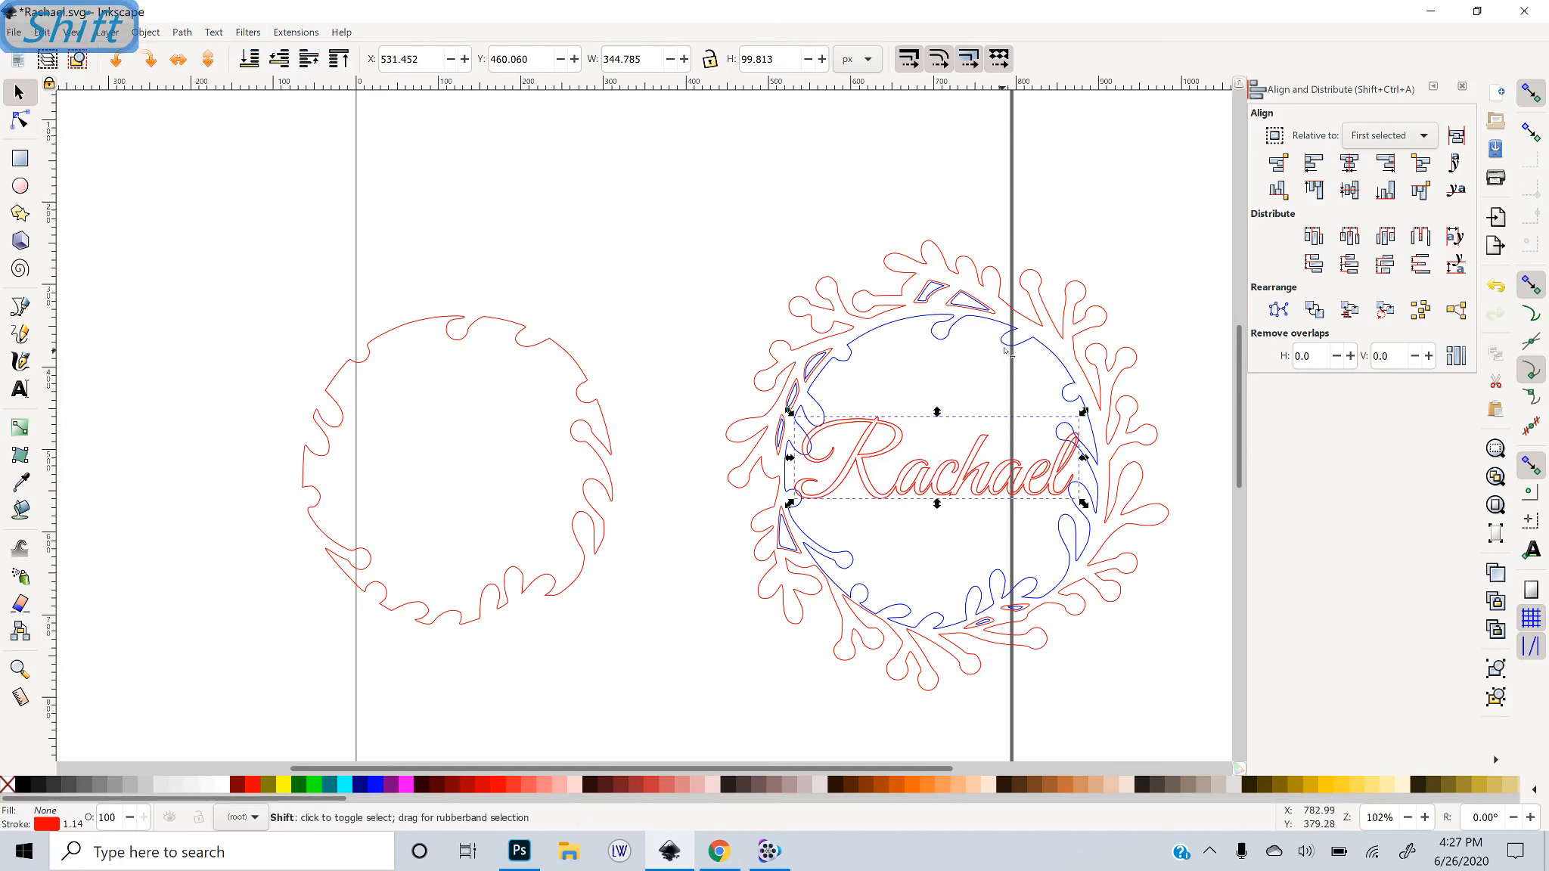
# Try to merge the name lettering with the blue circle using Union
pyautogui.keyDown('shift'); pyautogui.click(943, 367); pyautogui.keyUp('shift')
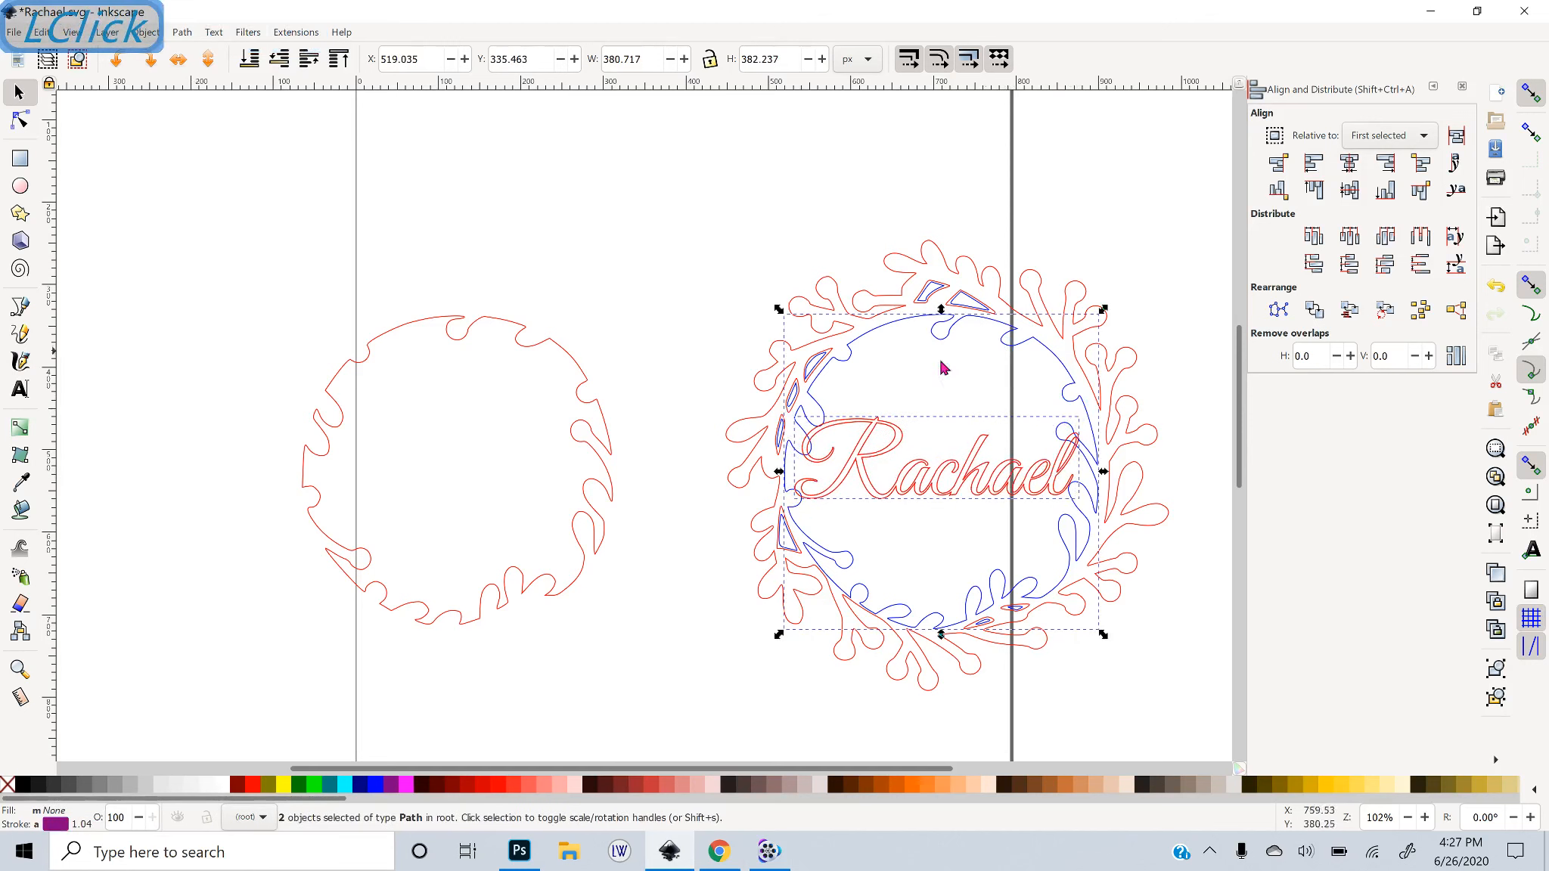
pyautogui.click(185, 32)
pyautogui.click(208, 107)
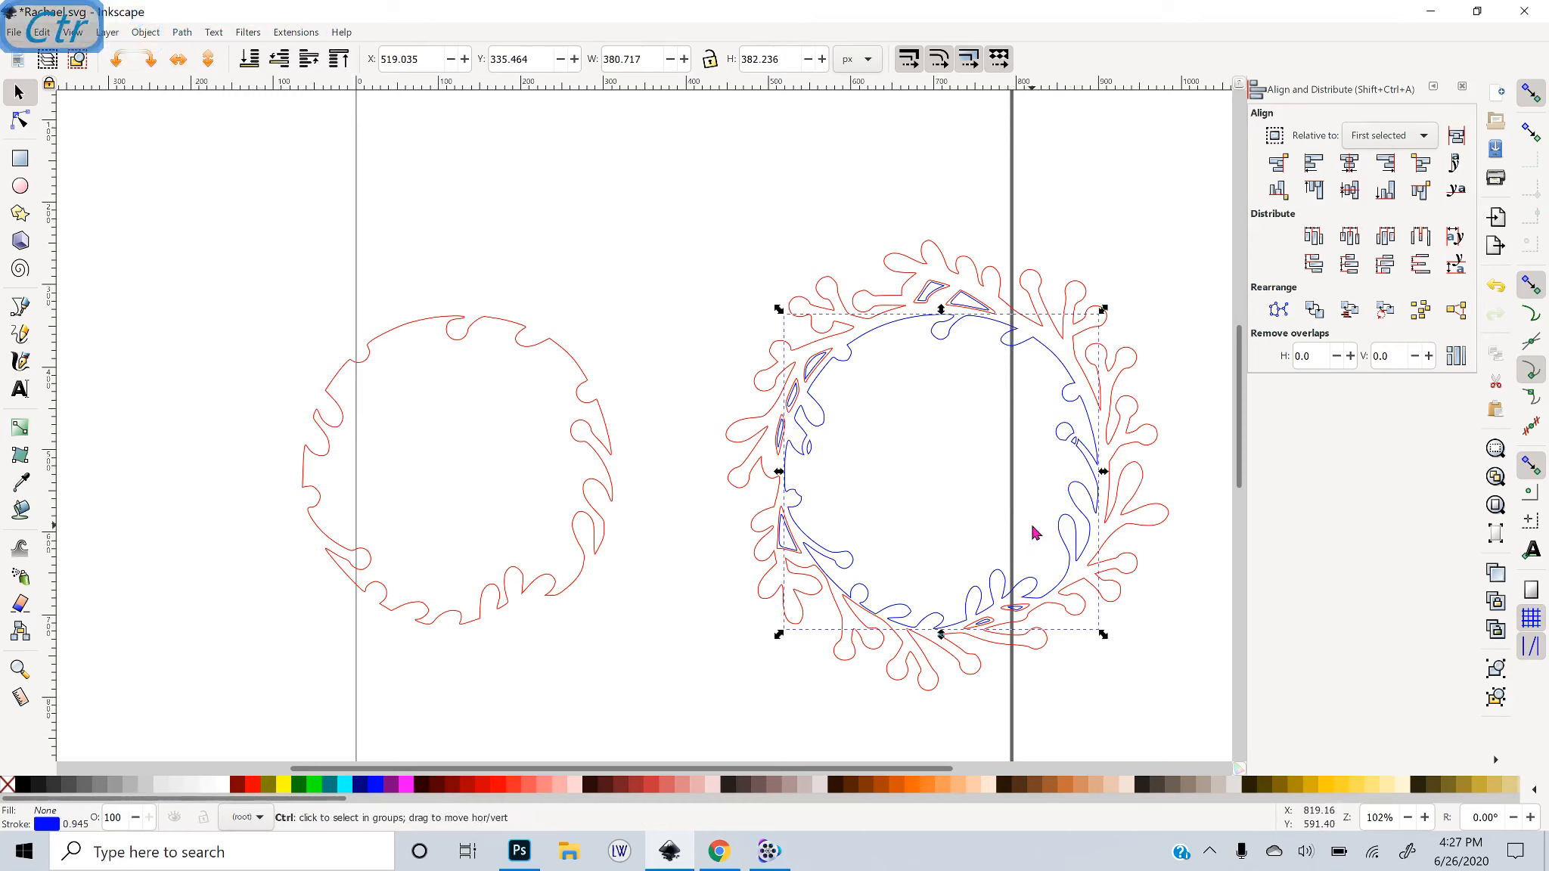
# Undo the union, enlargement and move of the name lettering
pyautogui.hotkey('ctrl', 'z')
pyautogui.hotkey('ctrl', 'z')
pyautogui.hotkey('ctrl', 'z')
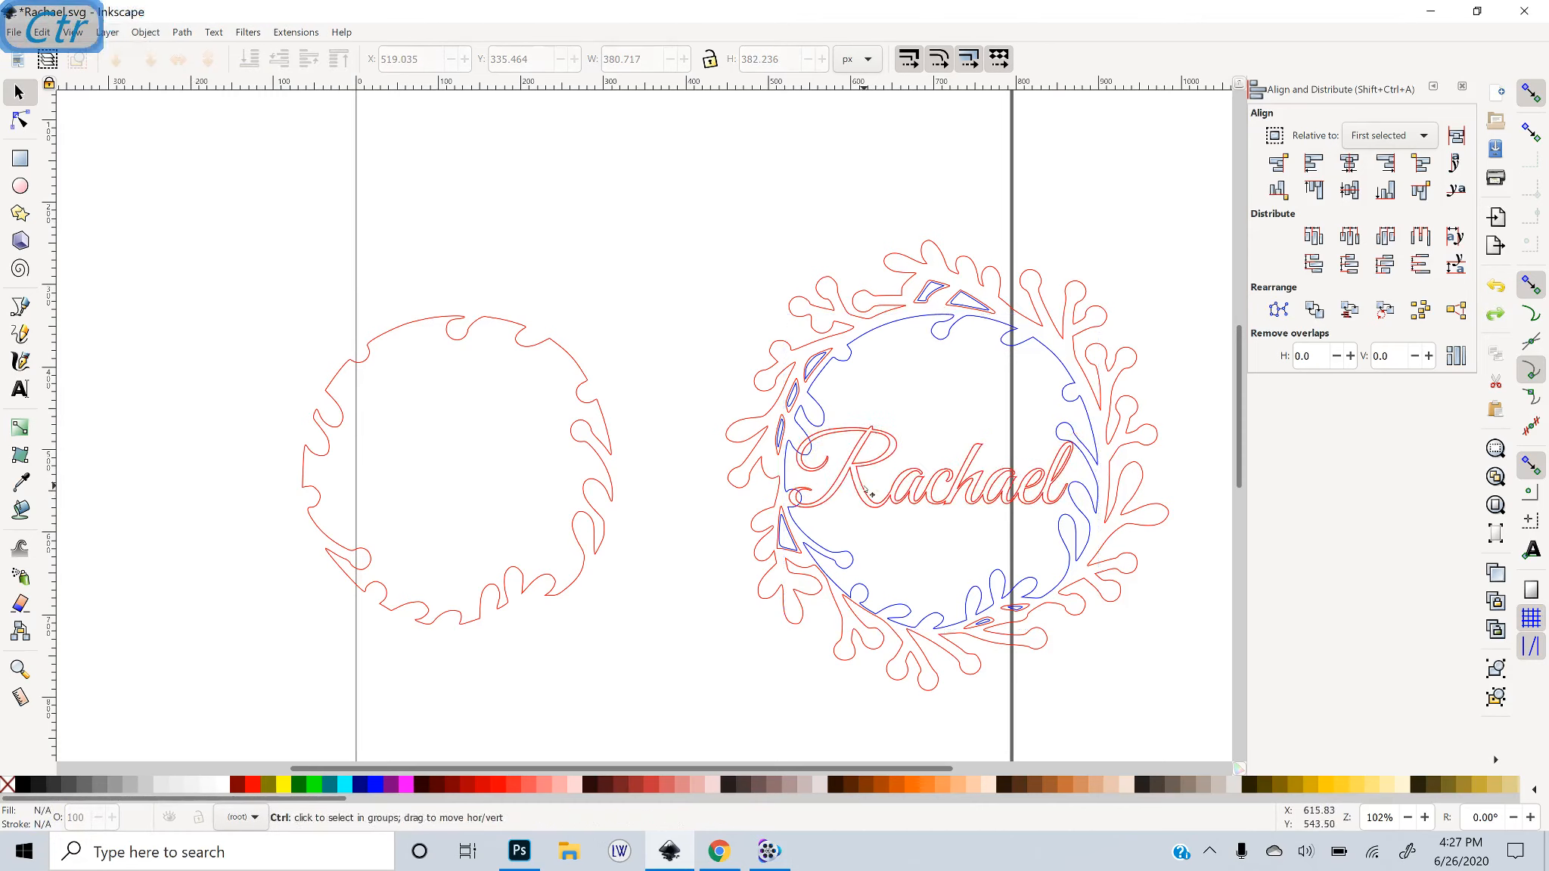
pyautogui.scroll(-2, 1099, 691)
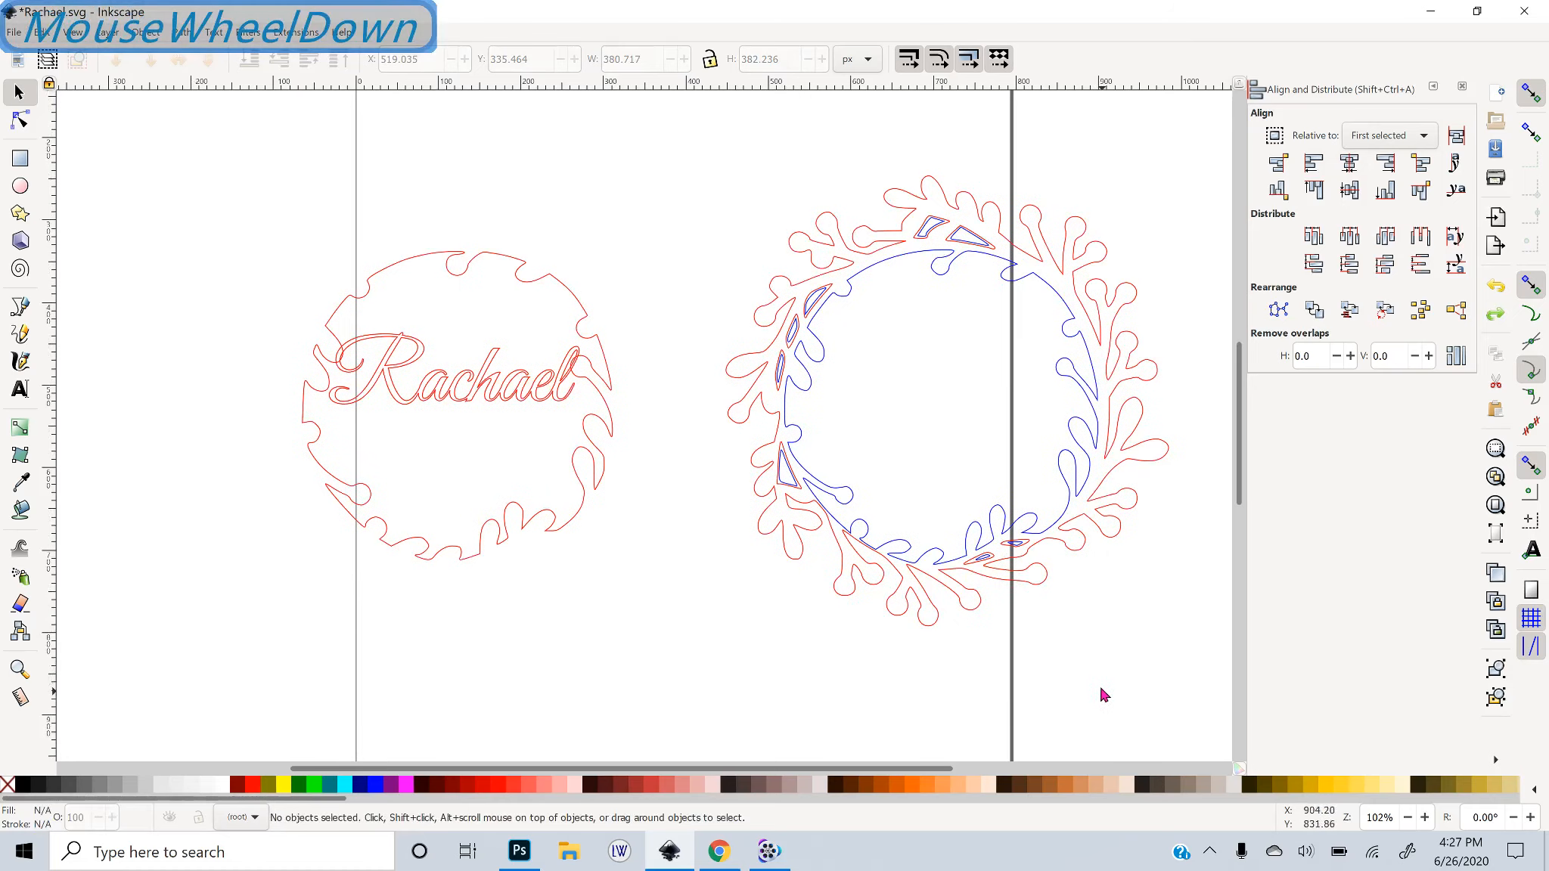
# Move the outer red wreath outline off the blue circle to the empty canvas beside the page
pyautogui.moveTo(1053, 681); pyautogui.dragTo(926, 713)
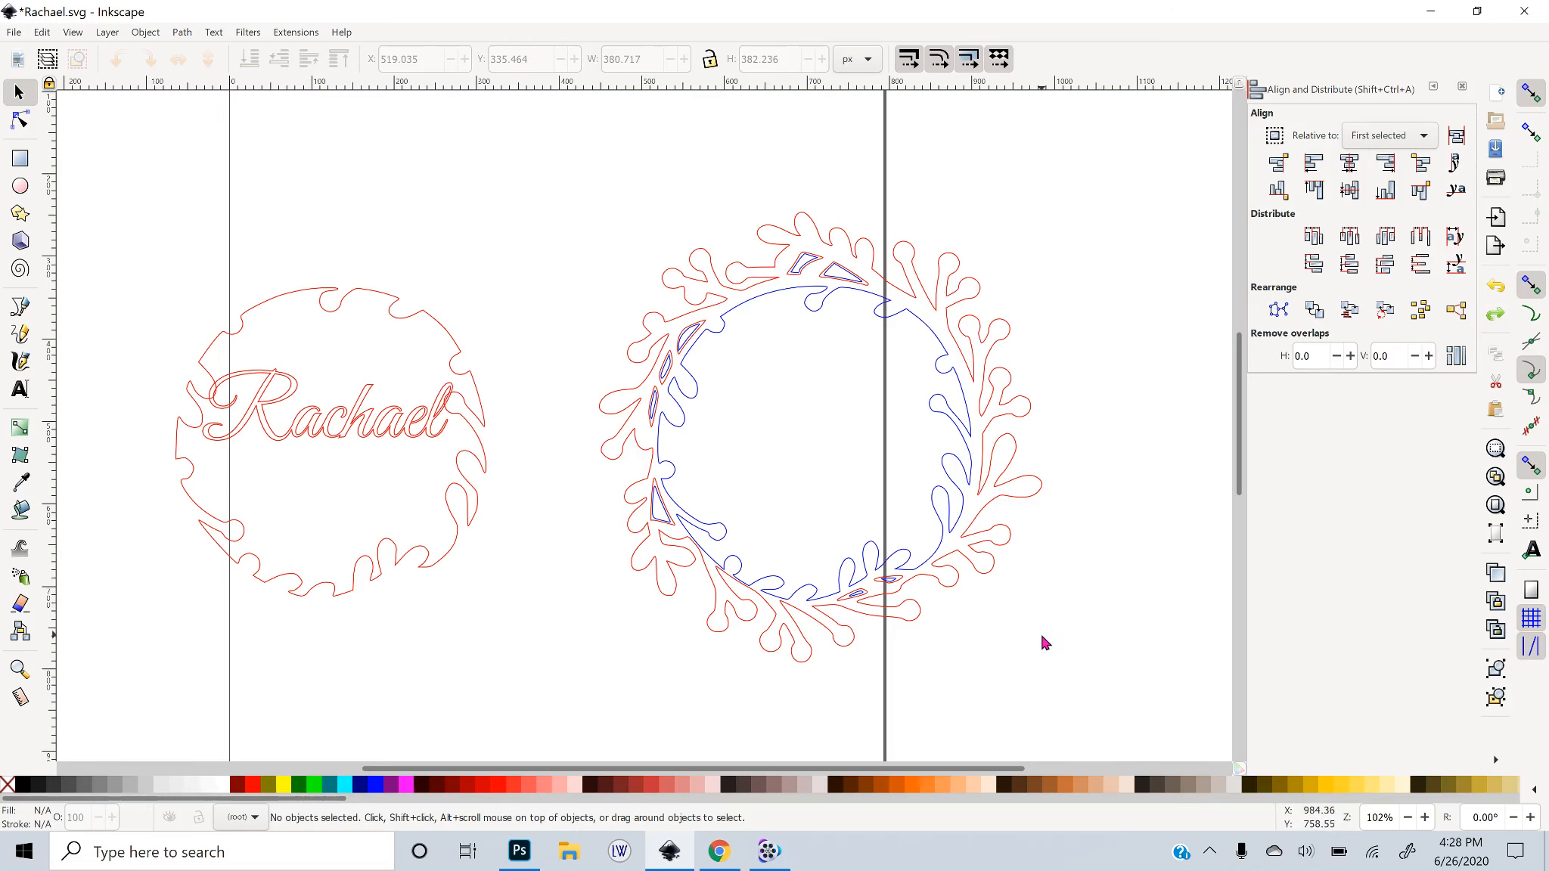
pyautogui.scroll(-2, 1042, 642)
pyautogui.scroll(2, 1042, 641)
pyautogui.middleClick(1006, 636)
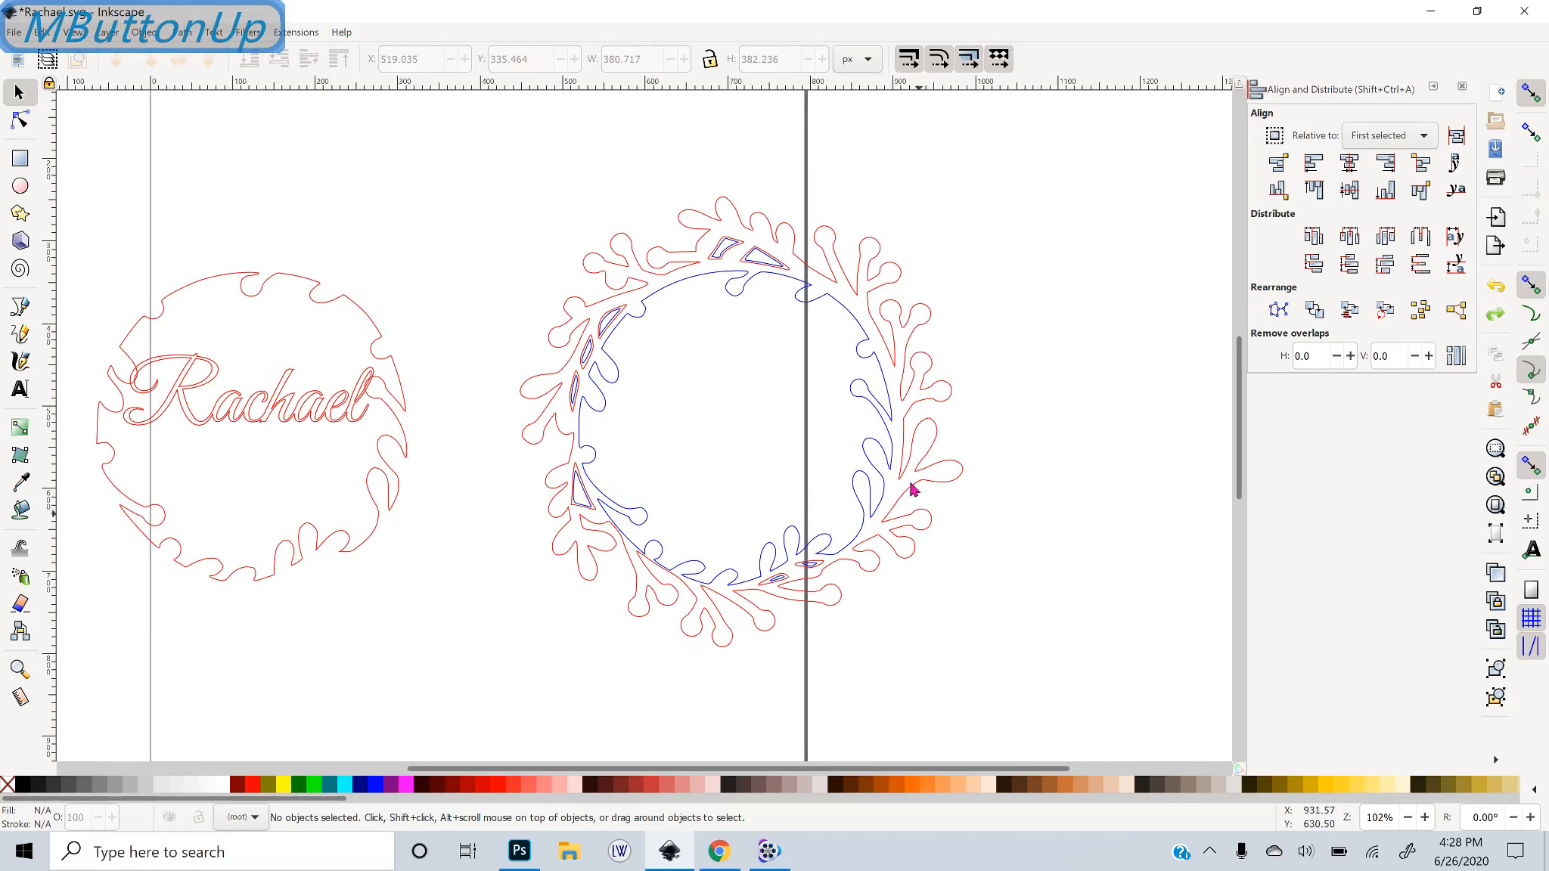
pyautogui.middleClick(1133, 590)
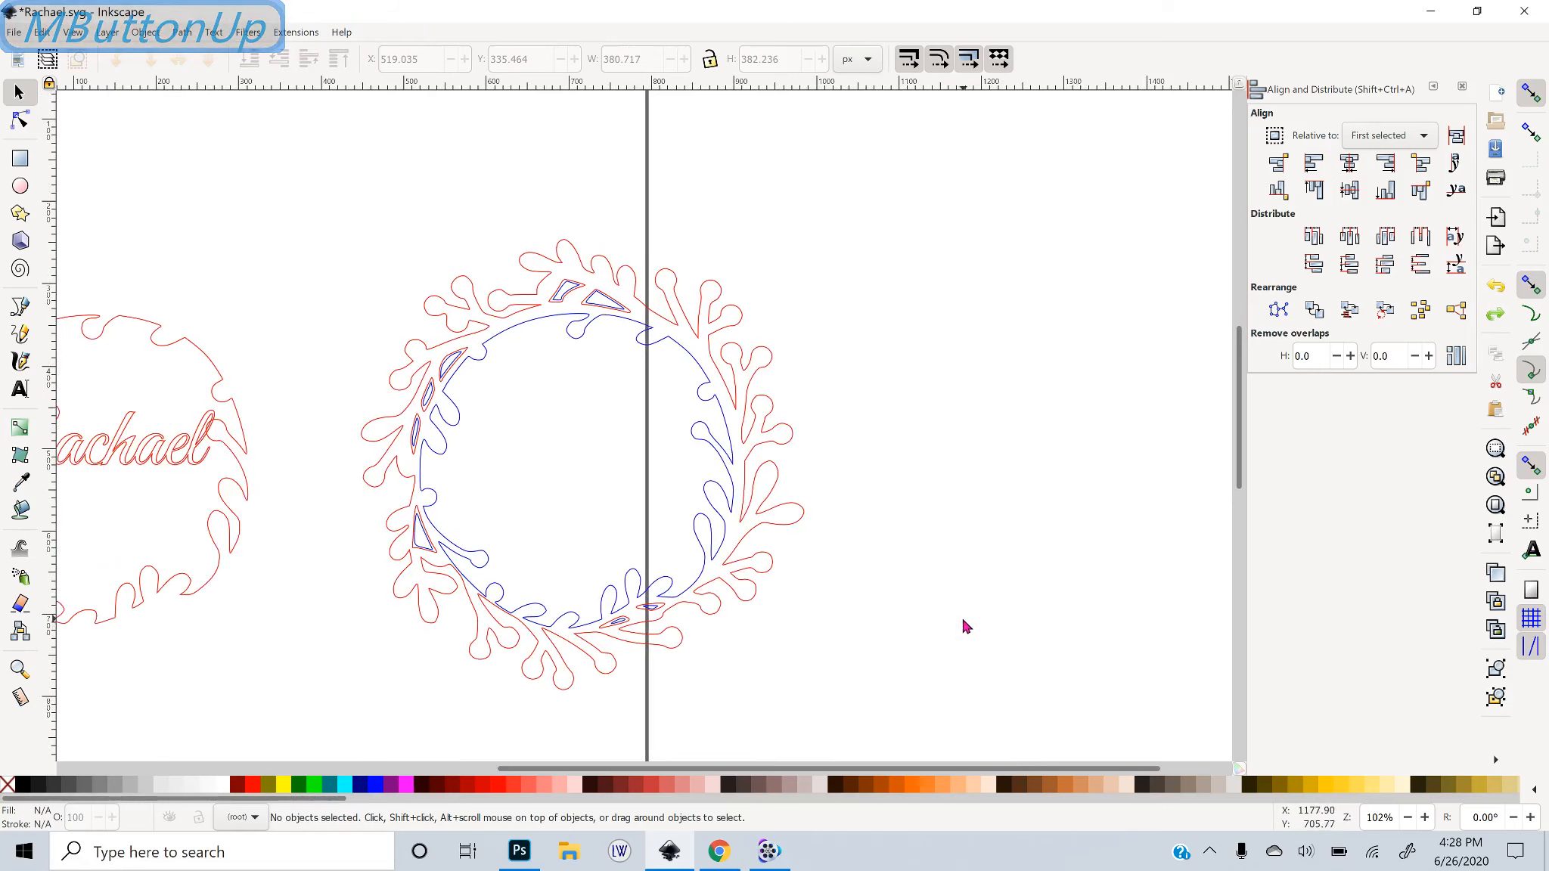
pyautogui.press('-')
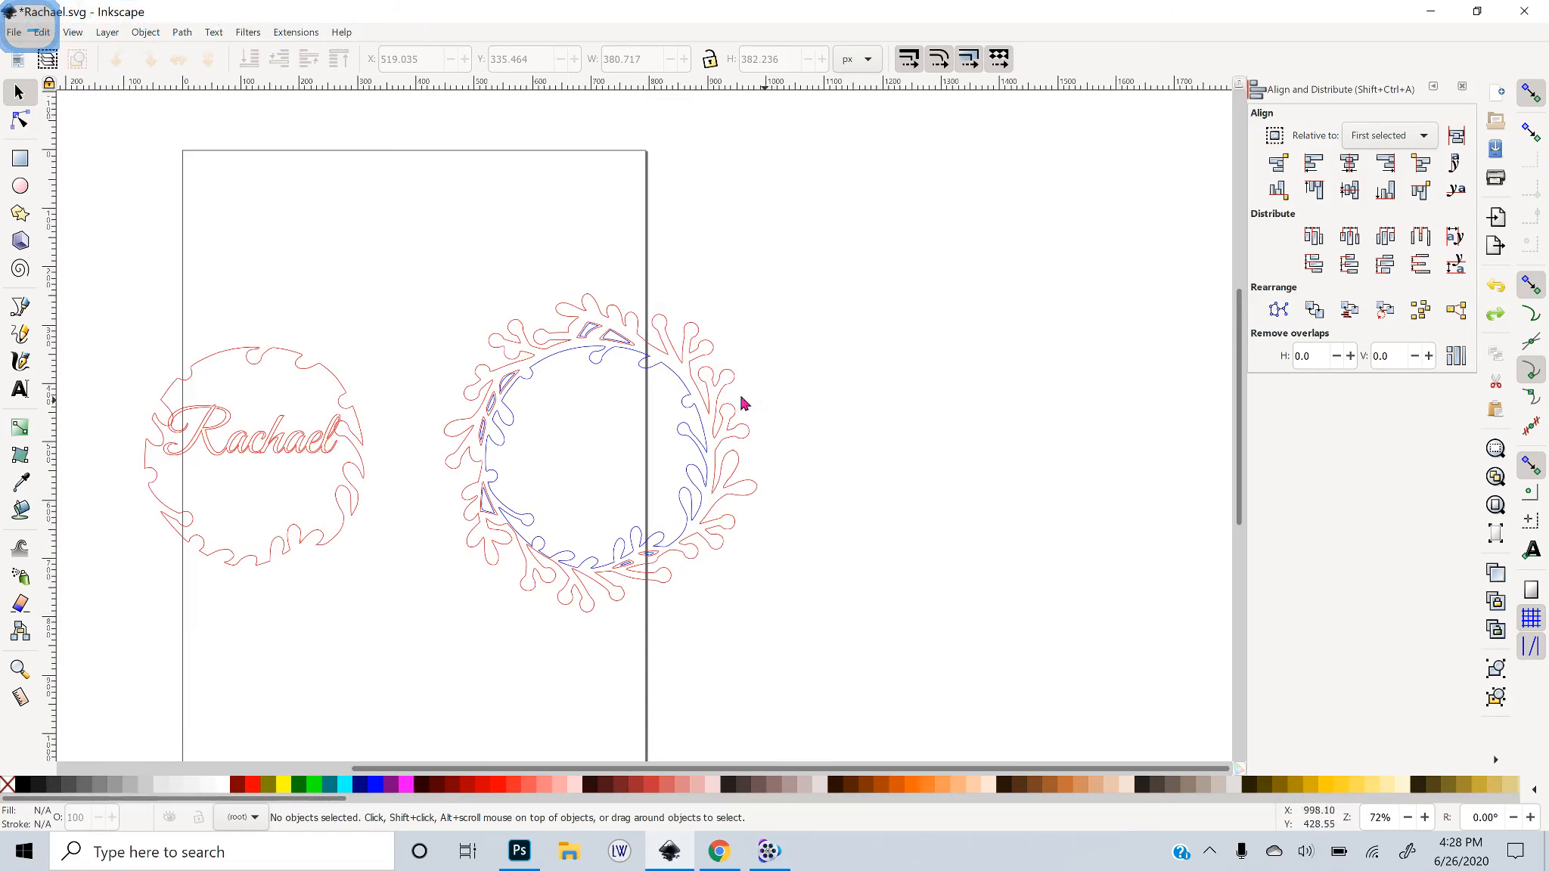
pyautogui.moveTo(710, 380); pyautogui.dragTo(1108, 382)
pyautogui.click(883, 420)
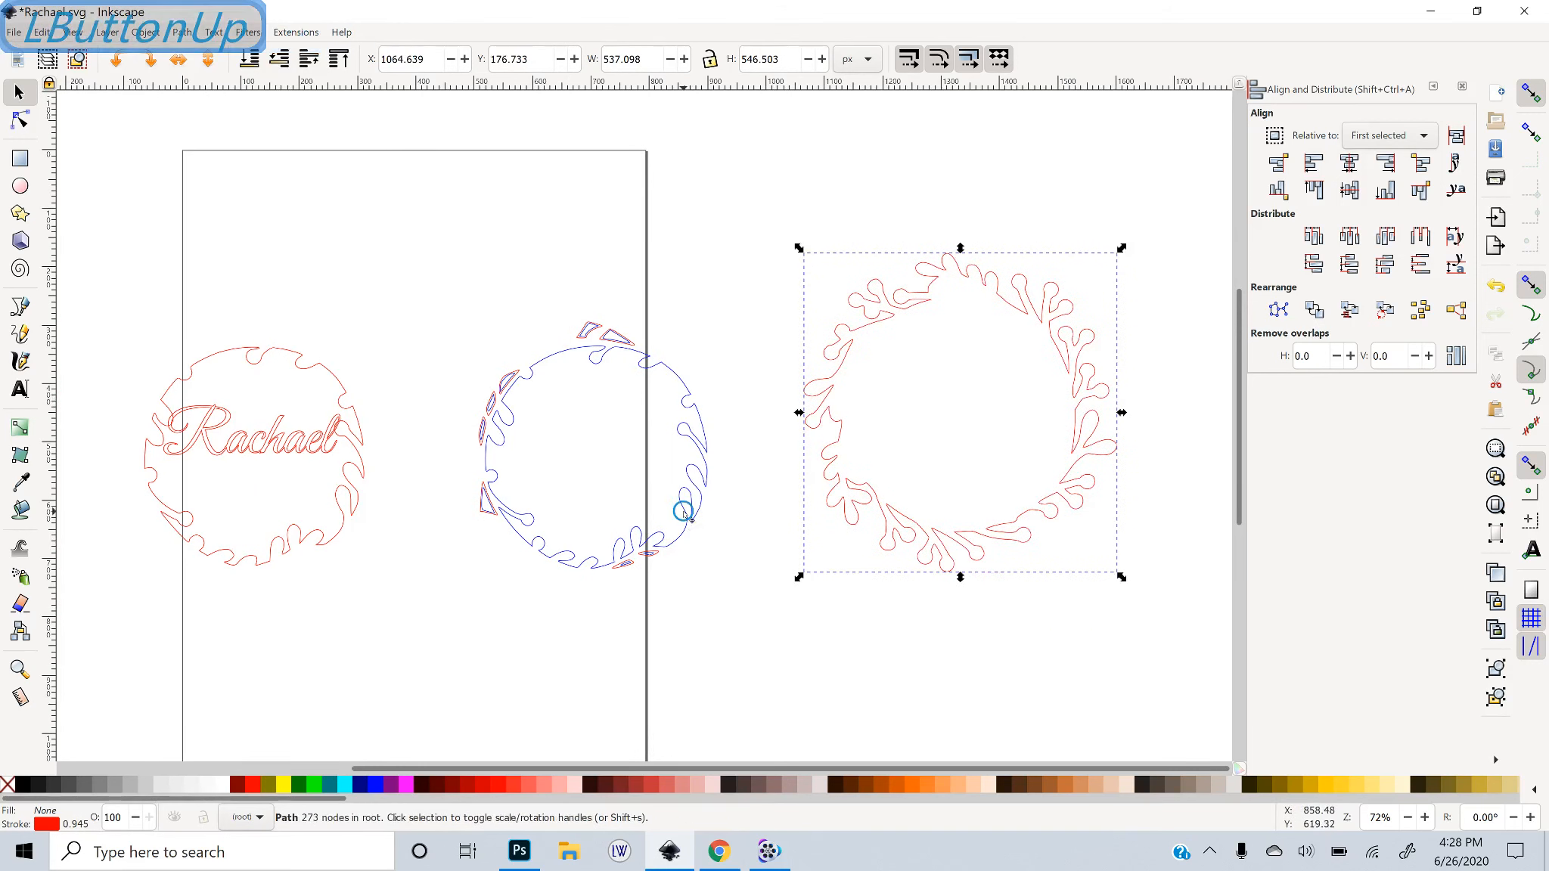
# Move the blue circle outline down the page, clear of the small leaf cutouts
pyautogui.moveTo(680, 628); pyautogui.dragTo(561, 685)
pyautogui.scroll(-1, 765, 563)
pyautogui.moveTo(581, 594); pyautogui.dragTo(573, 624)
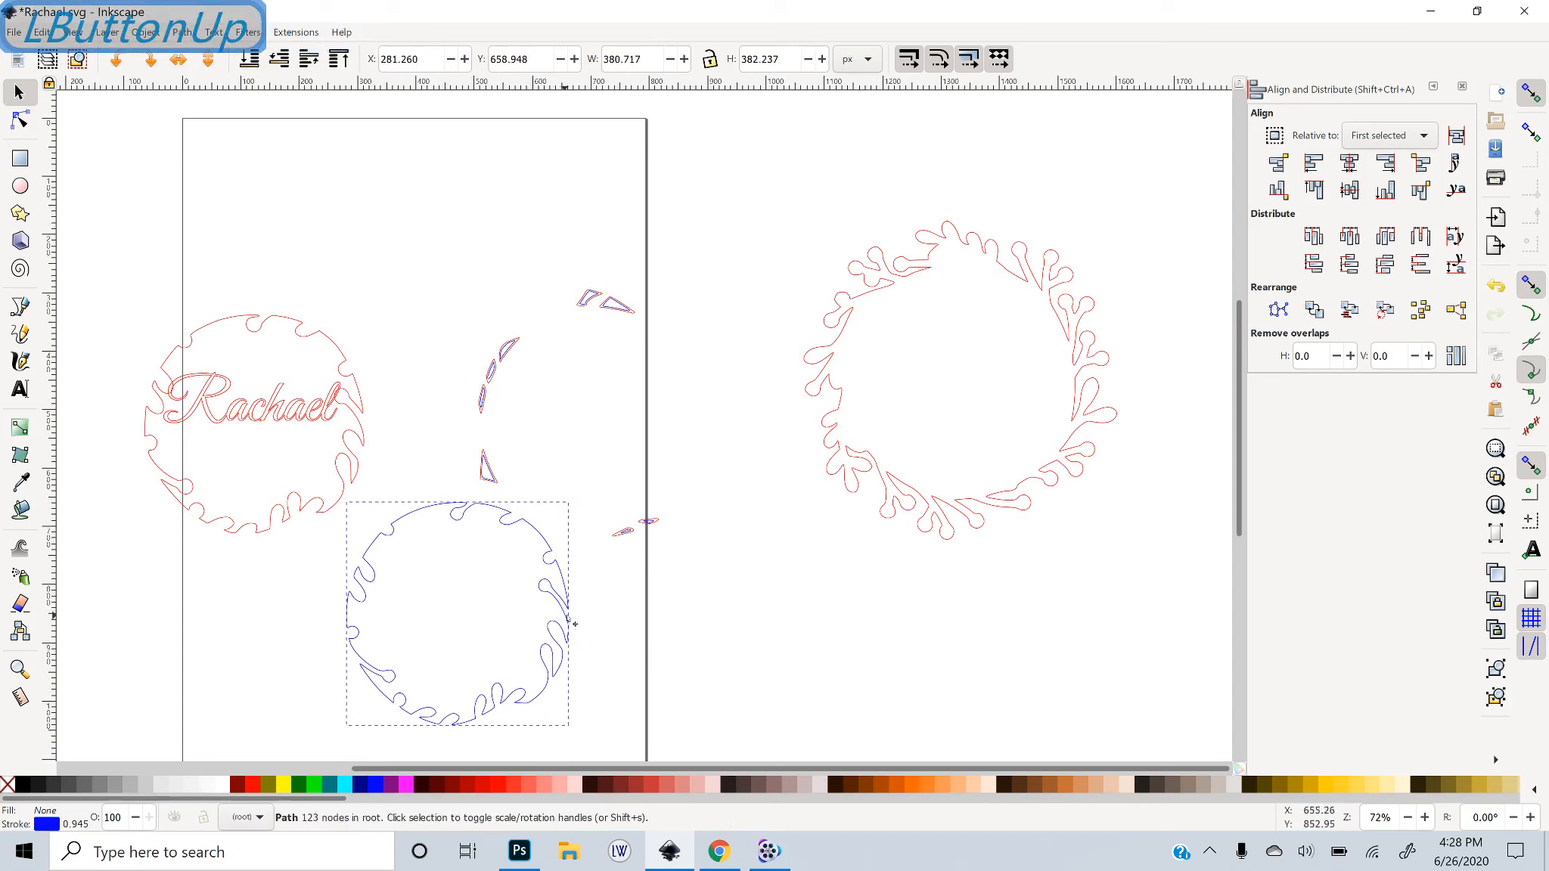
# Fill the outer wreath outline with magenta
pyautogui.click(995, 512)
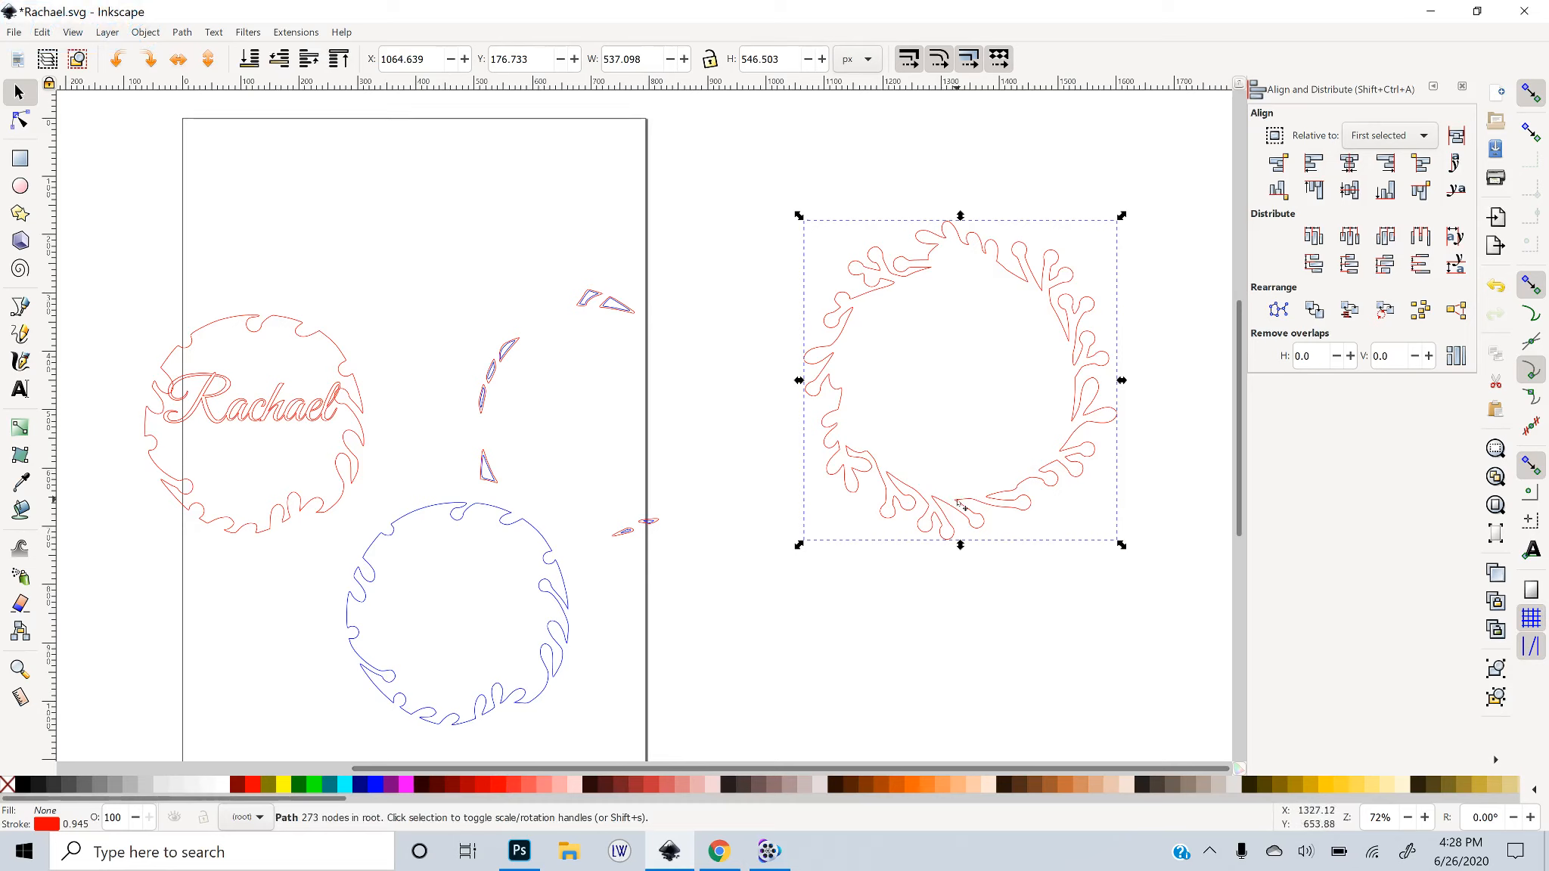
pyautogui.click(407, 789)
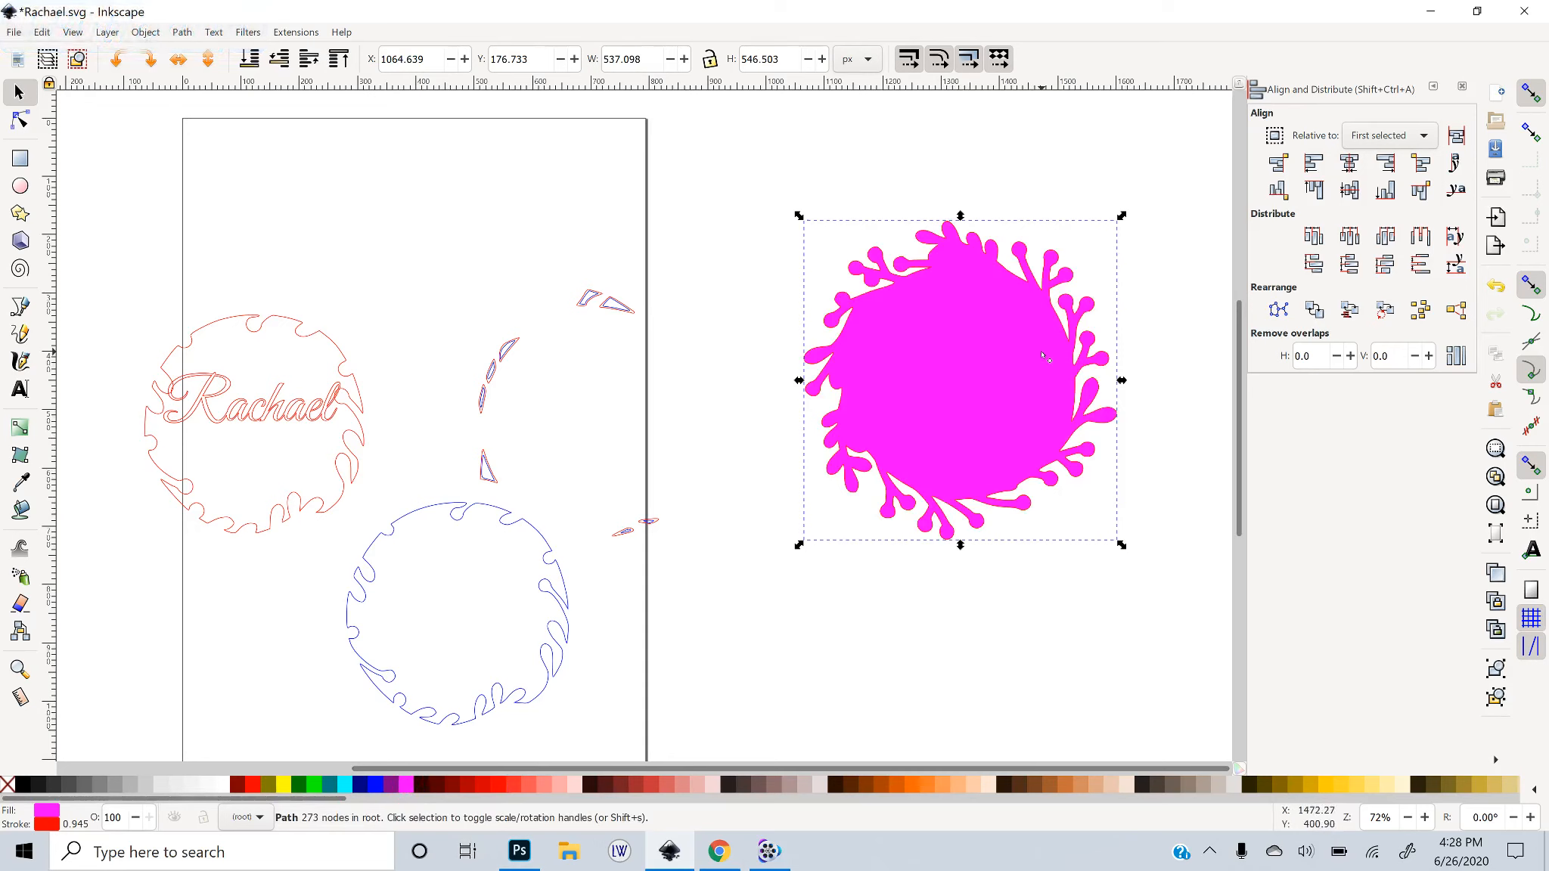
# Move the name lettering above the leaf cutouts, fill it with magenta, and remove the strokes from both lettering and wreath
pyautogui.click(272, 416)
pyautogui.moveTo(280, 407); pyautogui.dragTo(527, 214)
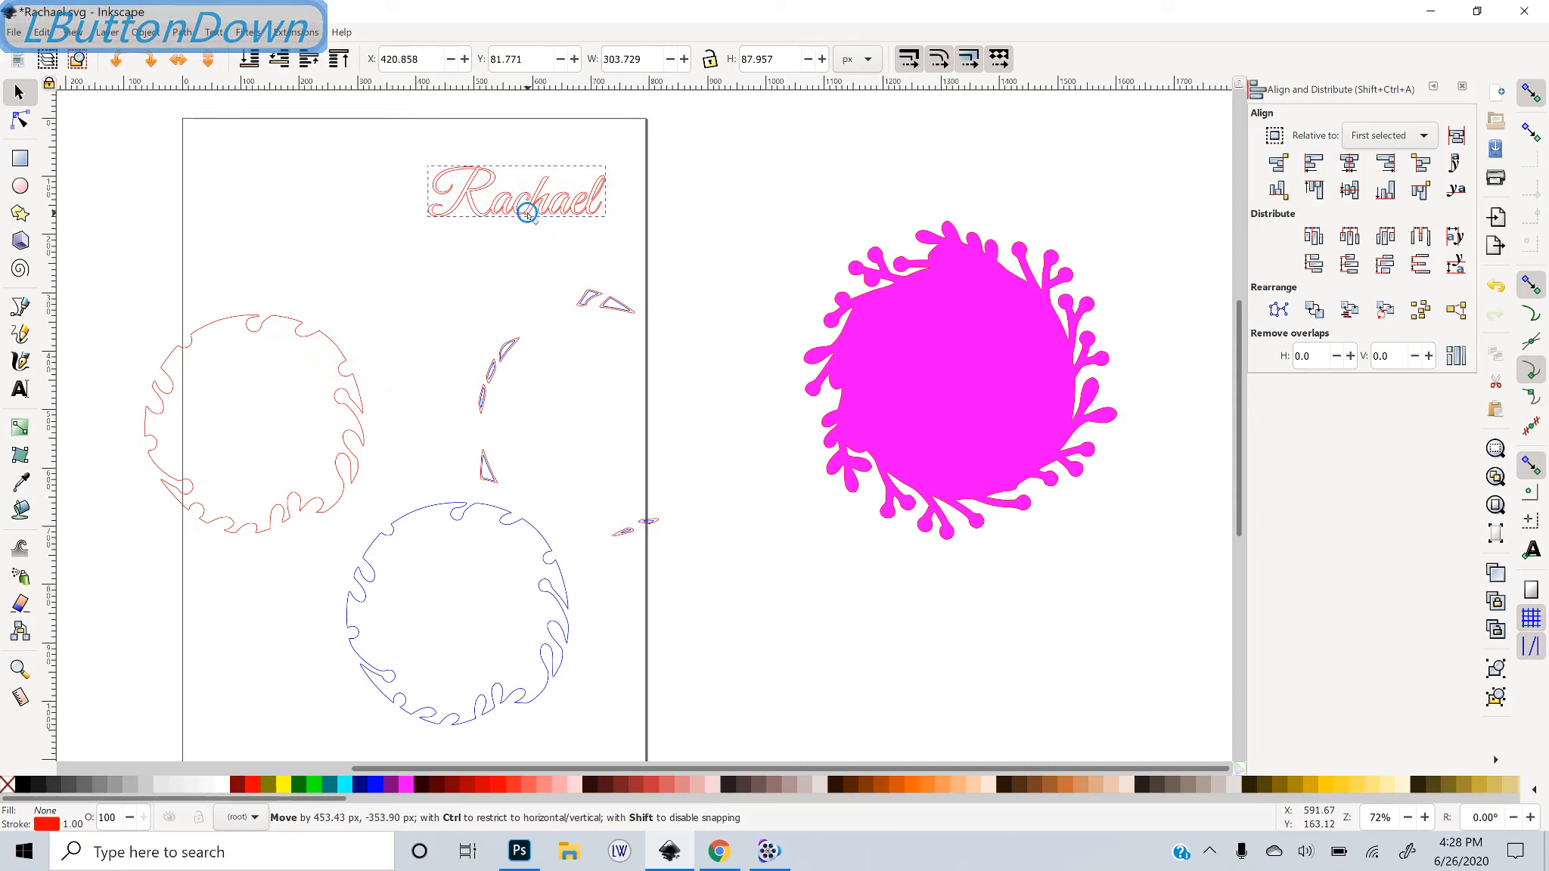
pyautogui.click(403, 786)
pyautogui.keyDown('shift'); pyautogui.click(7, 786); pyautogui.keyUp('shift')
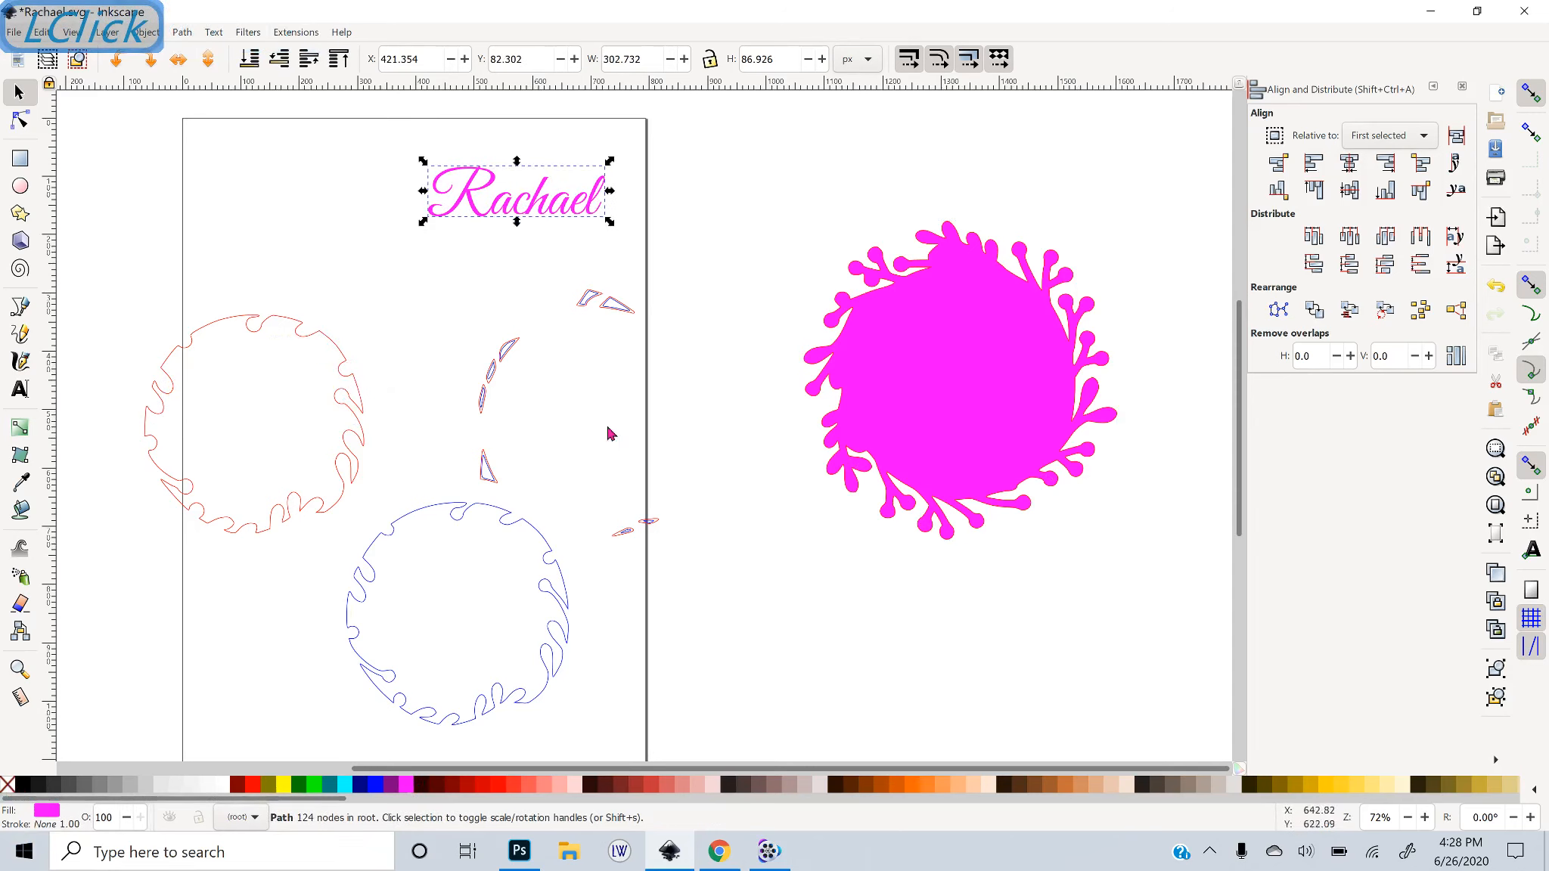
pyautogui.click(921, 365)
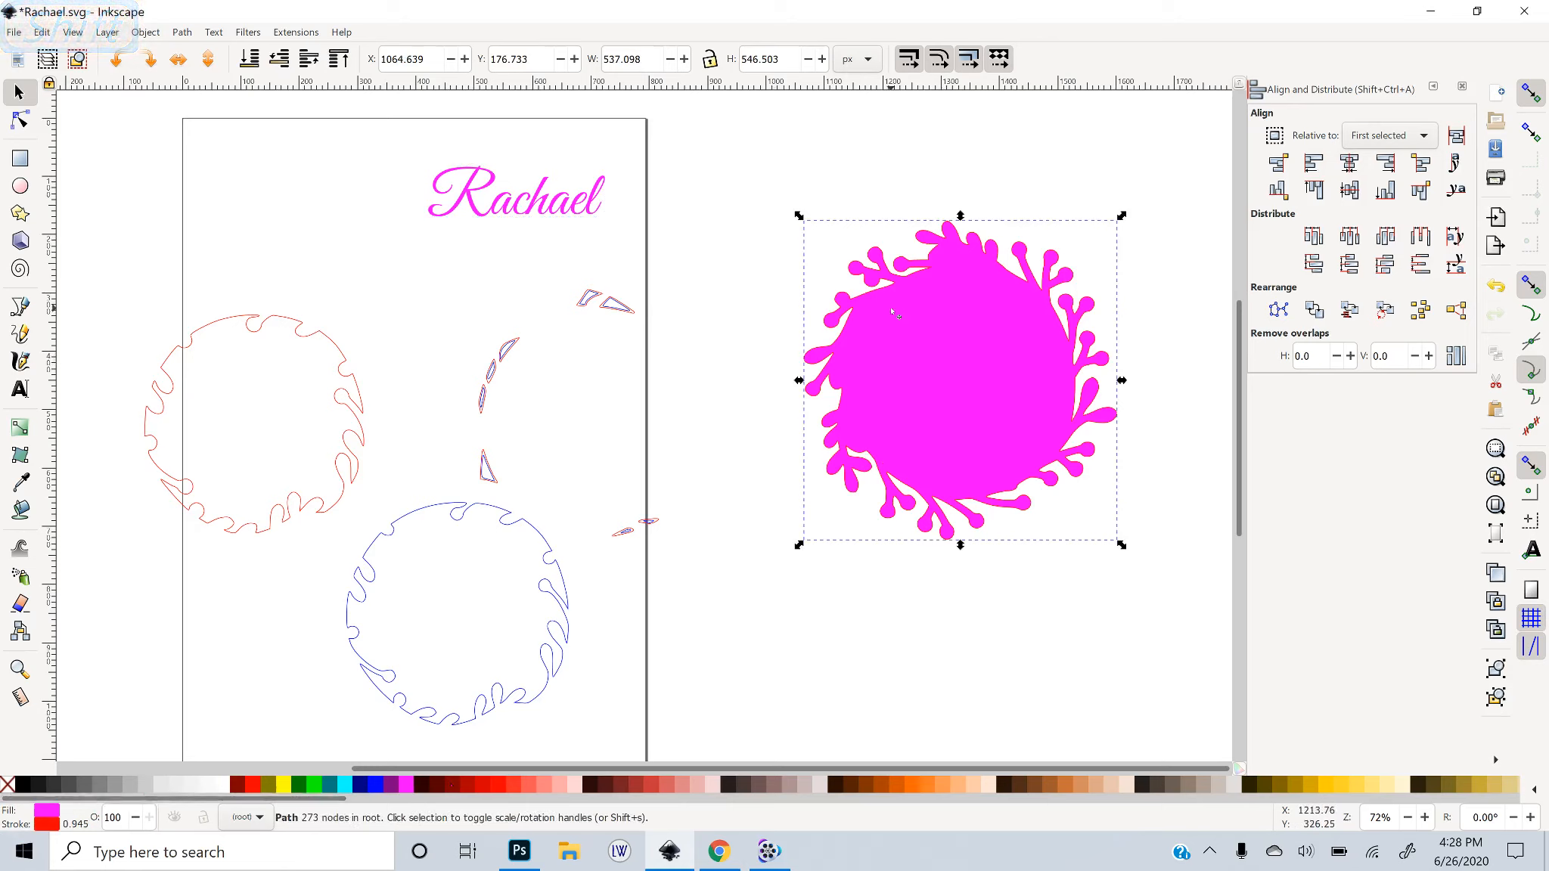
pyautogui.keyDown('shift'); pyautogui.click(7, 786); pyautogui.keyUp('shift')
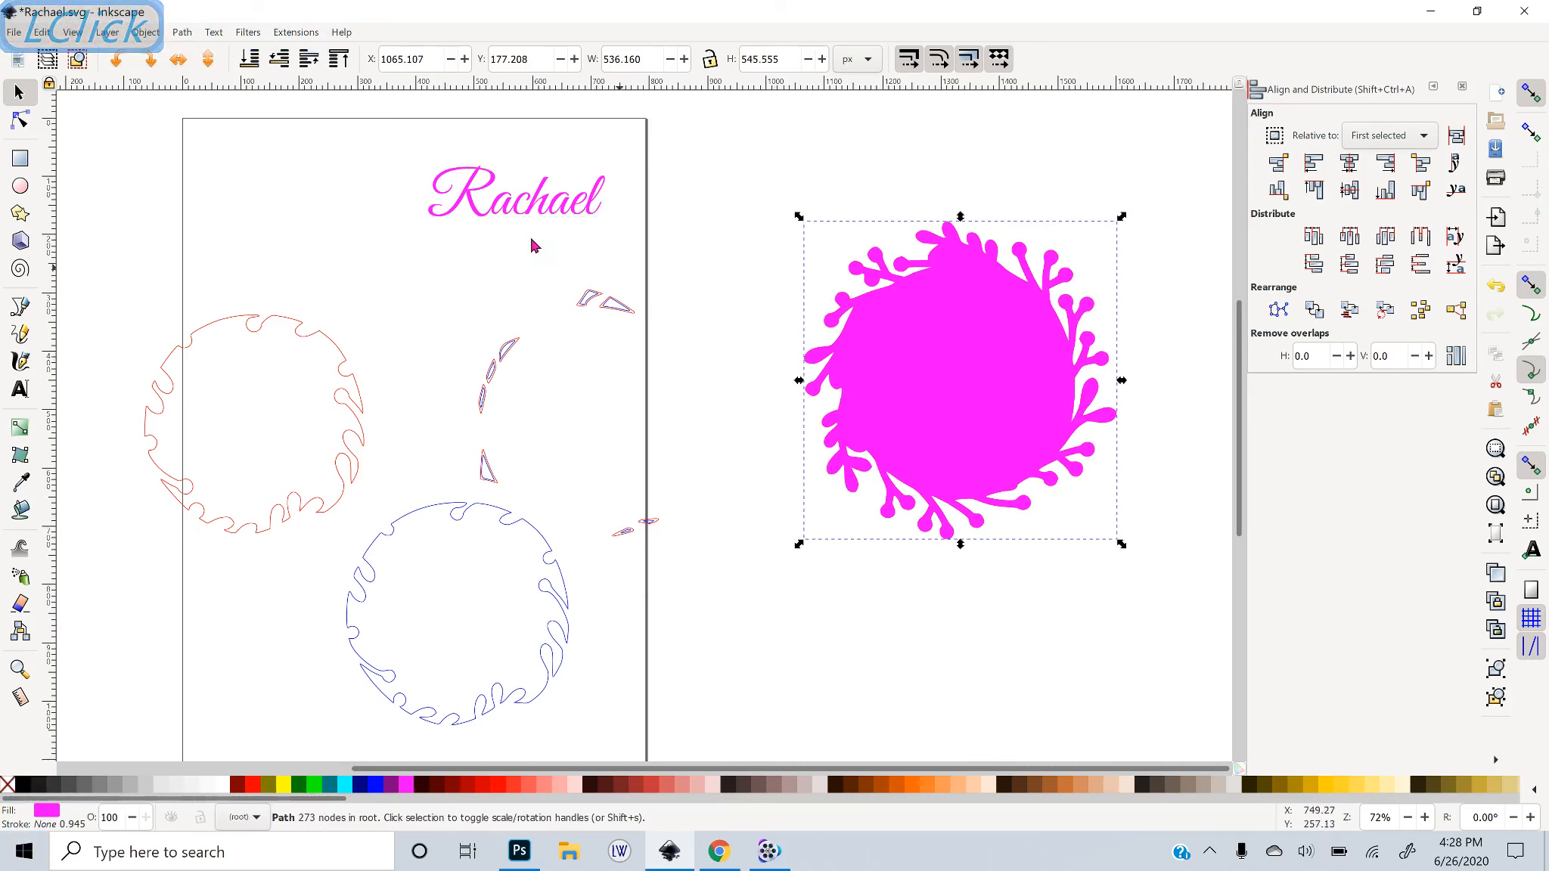
# Place the name lettering over the middle of the magenta wreath, fill it with orange and enlarge it to span the wreath's centre
pyautogui.moveTo(504, 201); pyautogui.dragTo(946, 379)
pyautogui.click(891, 787)
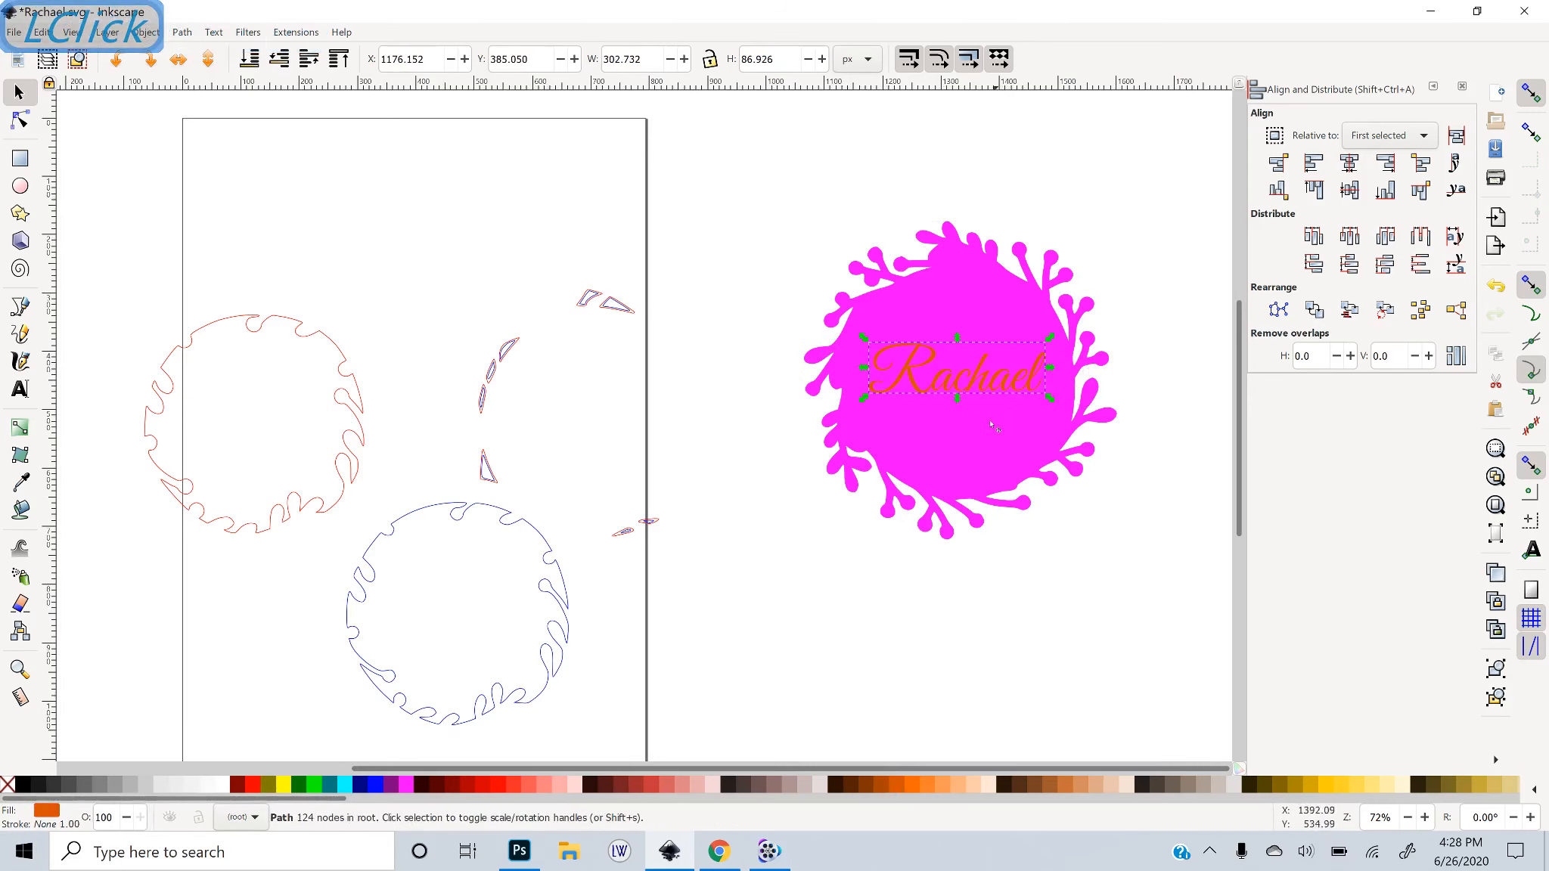
pyautogui.click(975, 385)
pyautogui.click(1034, 390)
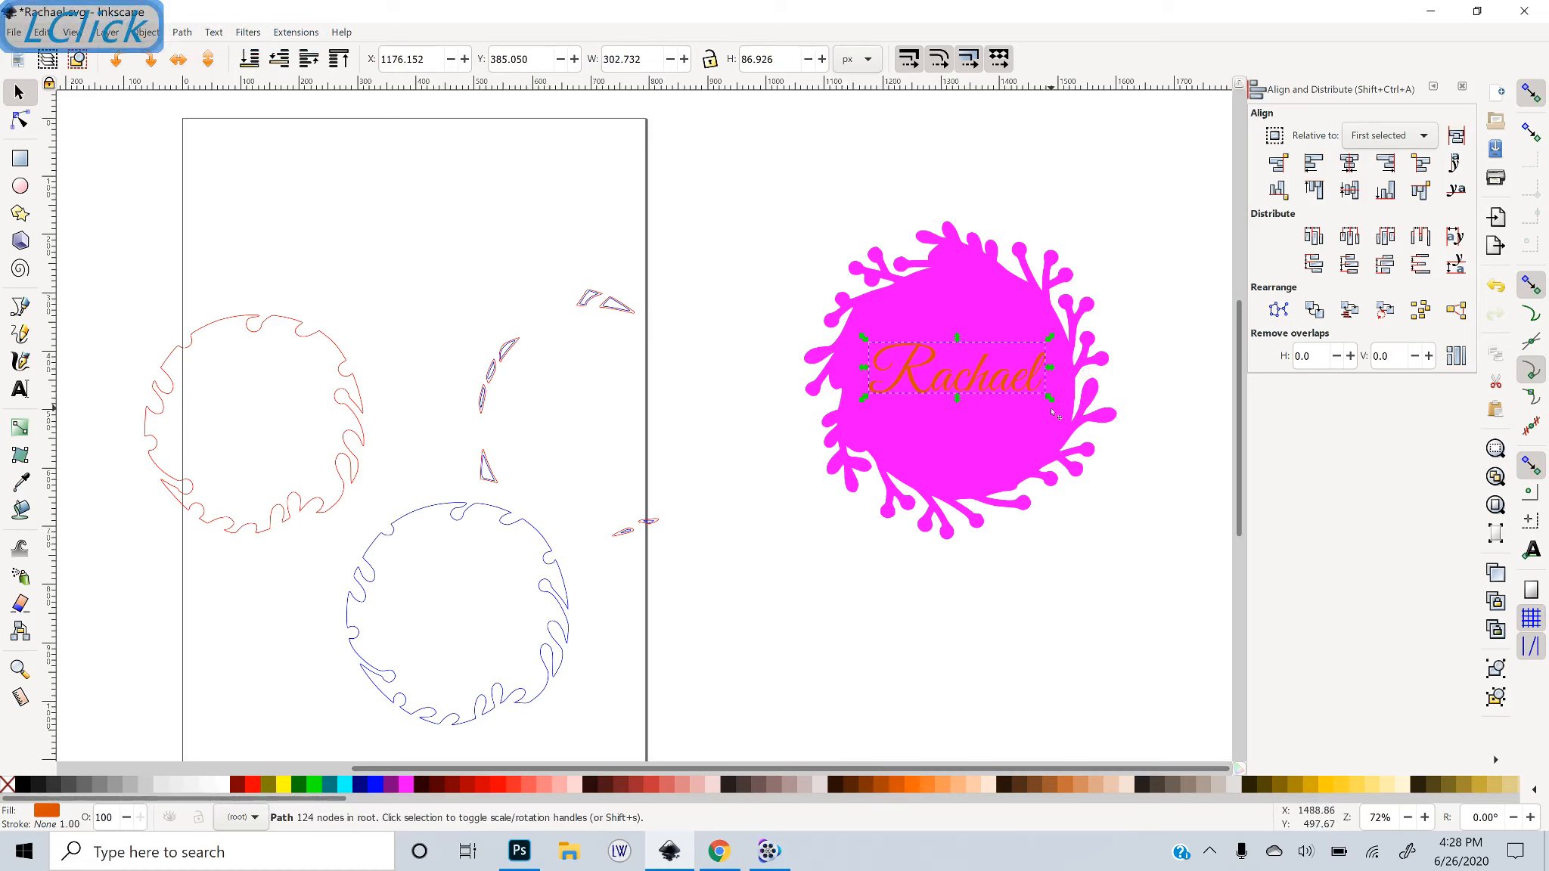
pyautogui.moveTo(1048, 398); pyautogui.dragTo(1086, 408)
pyautogui.moveTo(939, 383); pyautogui.dragTo(930, 391)
# Try to merge the orange lettering with the magenta wreath using Union, and inspect the area where they overlap
pyautogui.keyDown('shift'); pyautogui.click(942, 303); pyautogui.keyUp('shift')
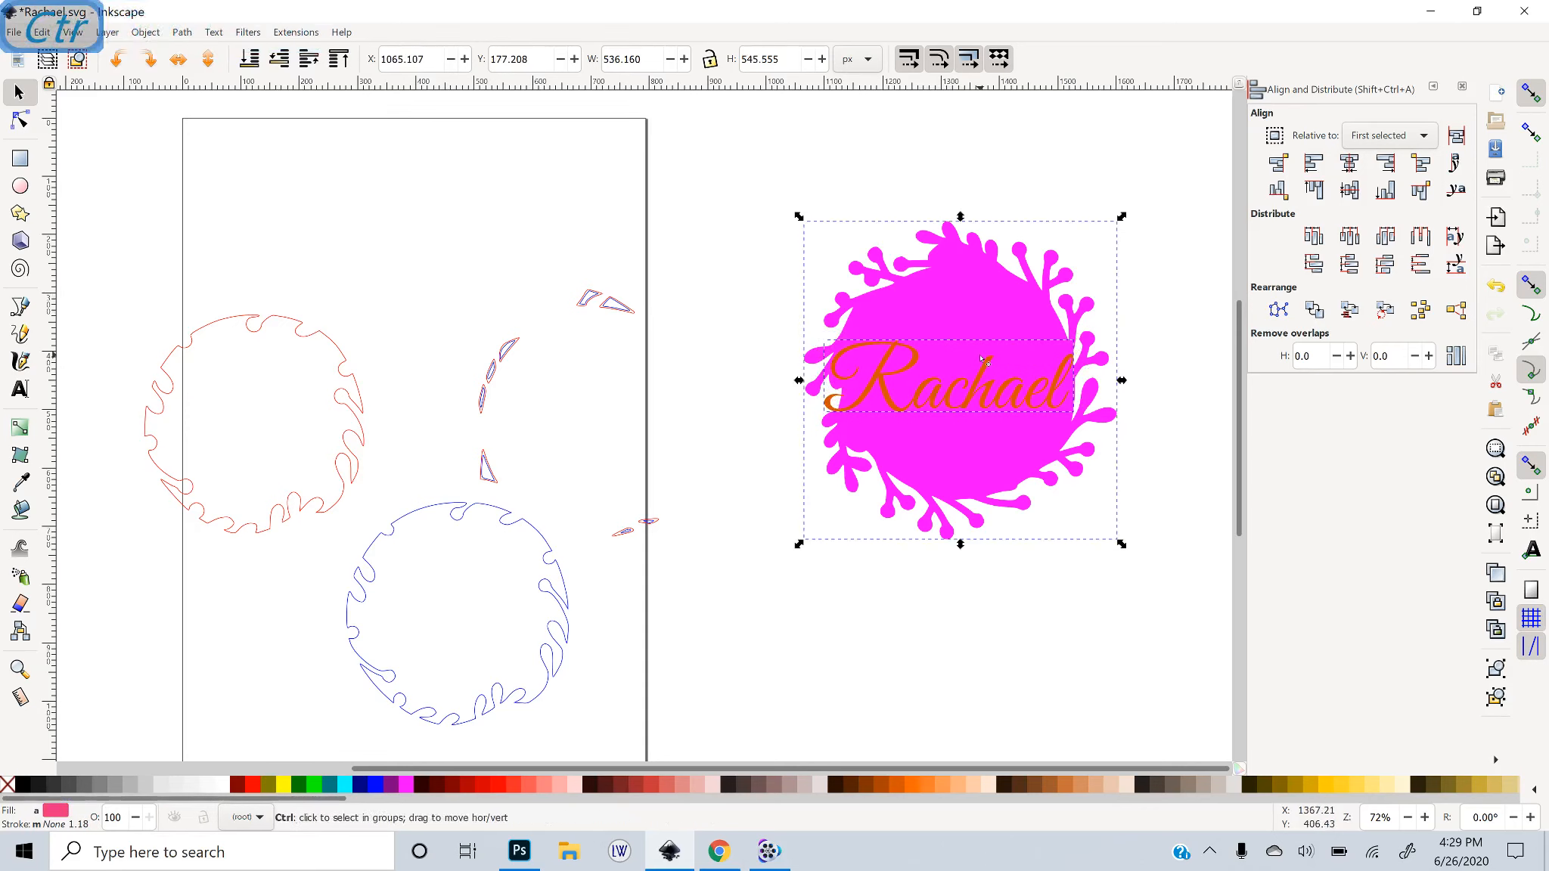
pyautogui.hotkey('ctrl', '+')
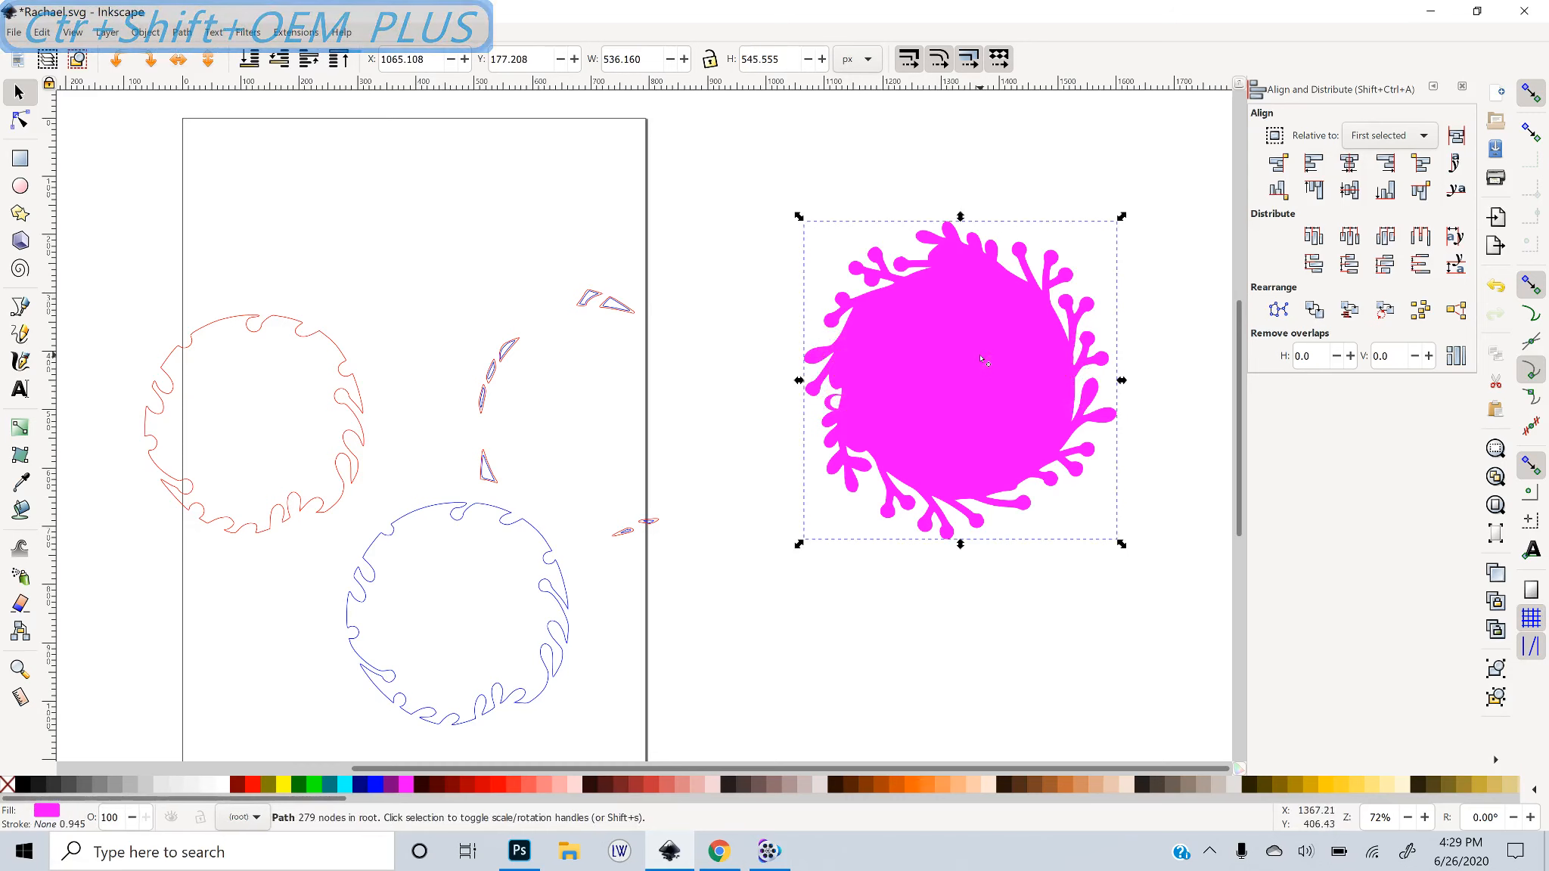
pyautogui.scroll(2, 943, 373)
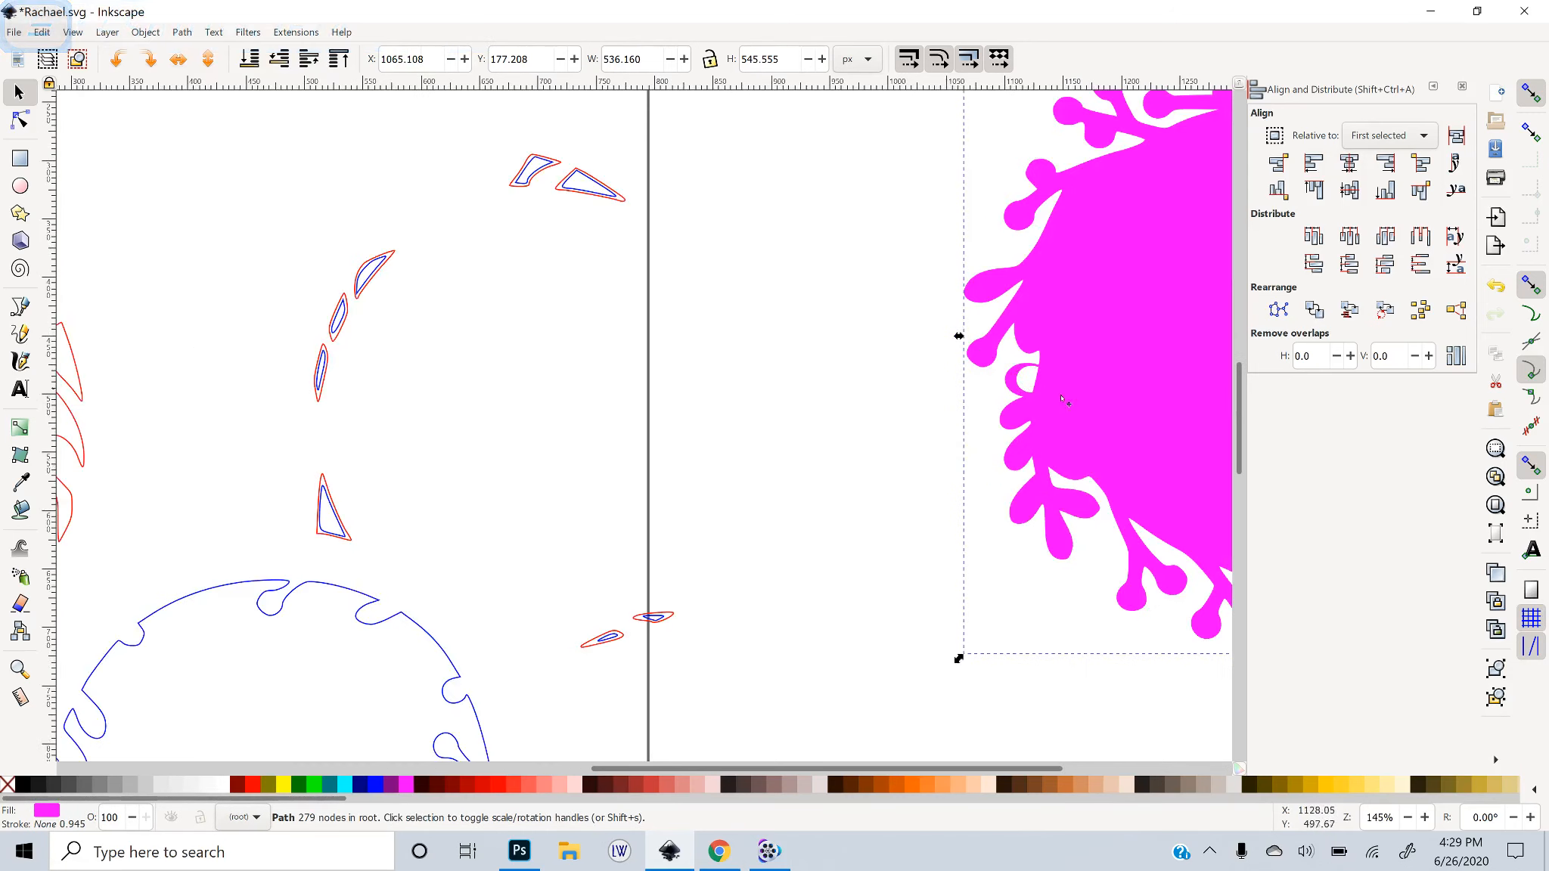
pyautogui.scroll(-2, 1033, 395)
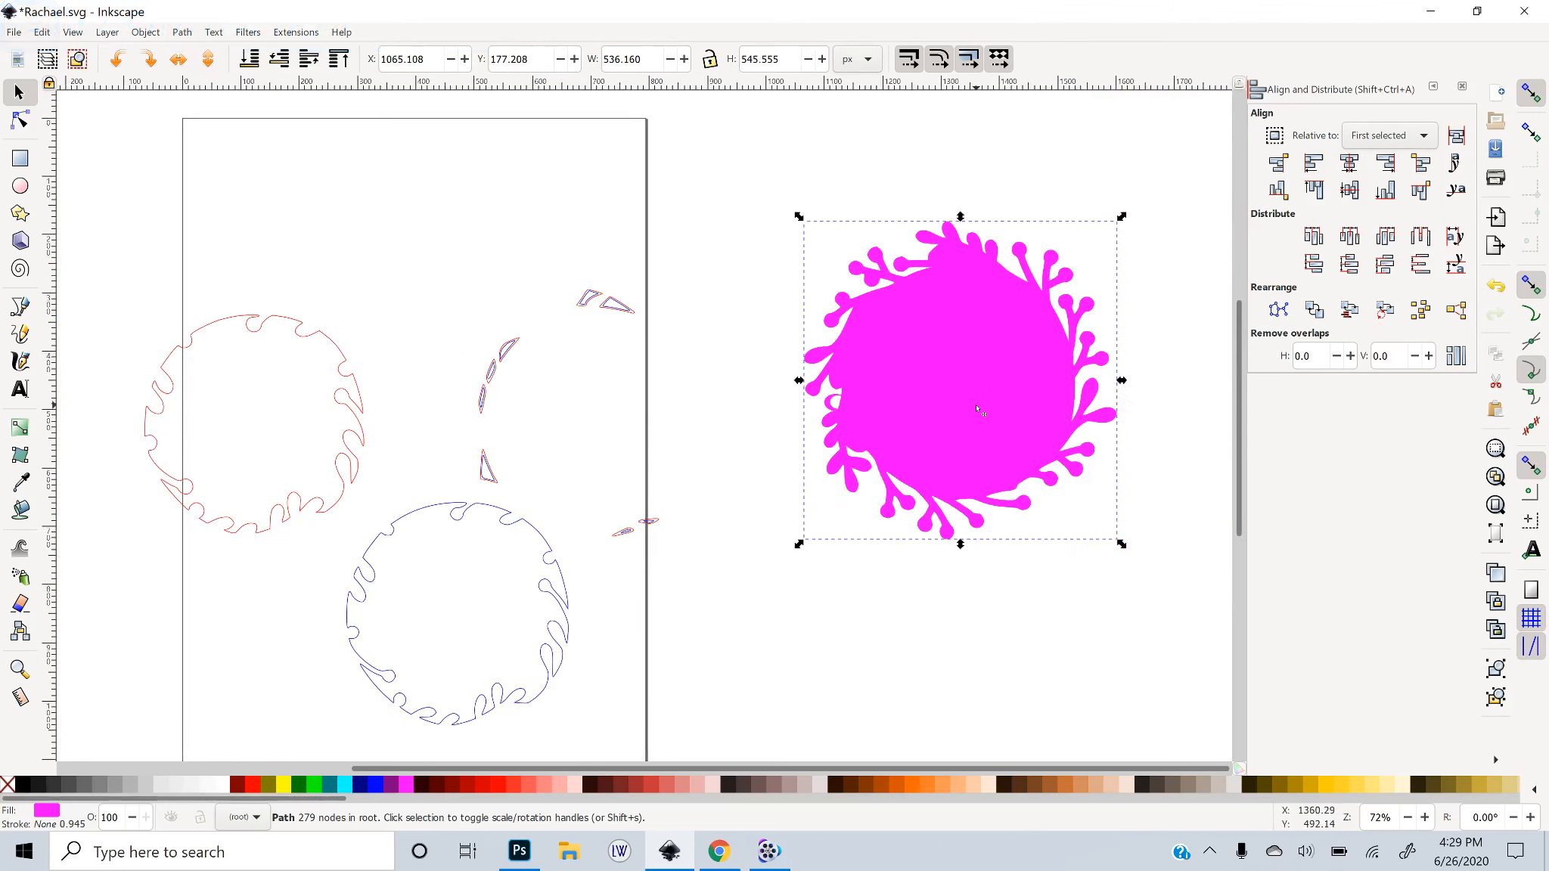
# Undo the union and all fill, stroke, scaling and position changes to the lettering, blue circle and wreath
pyautogui.hotkey('ctrl', 'z')
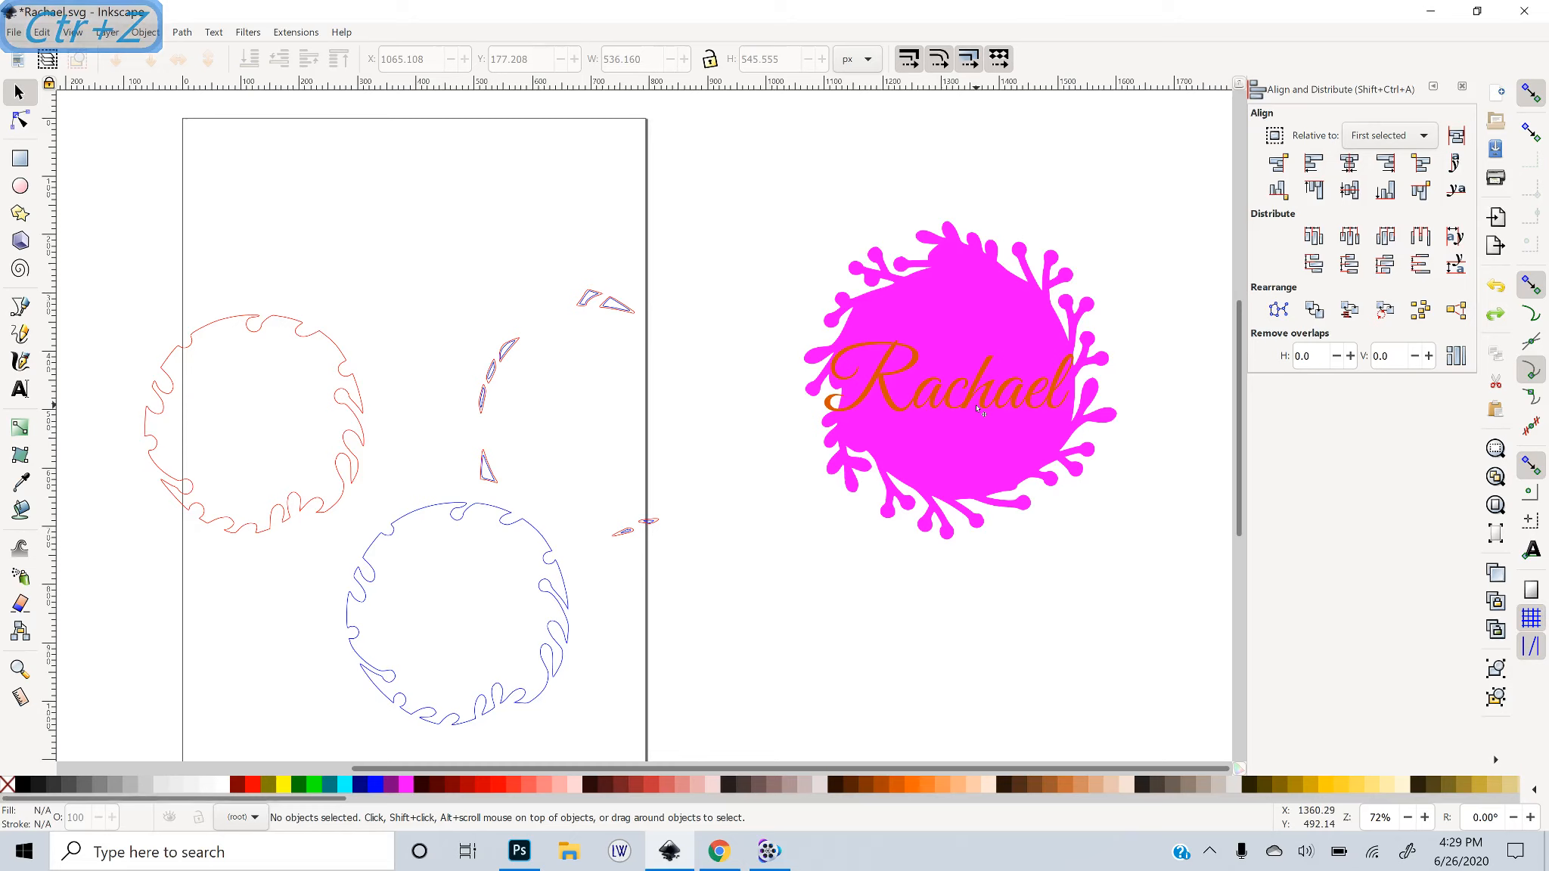
pyautogui.hotkey('ctrl', 'z')
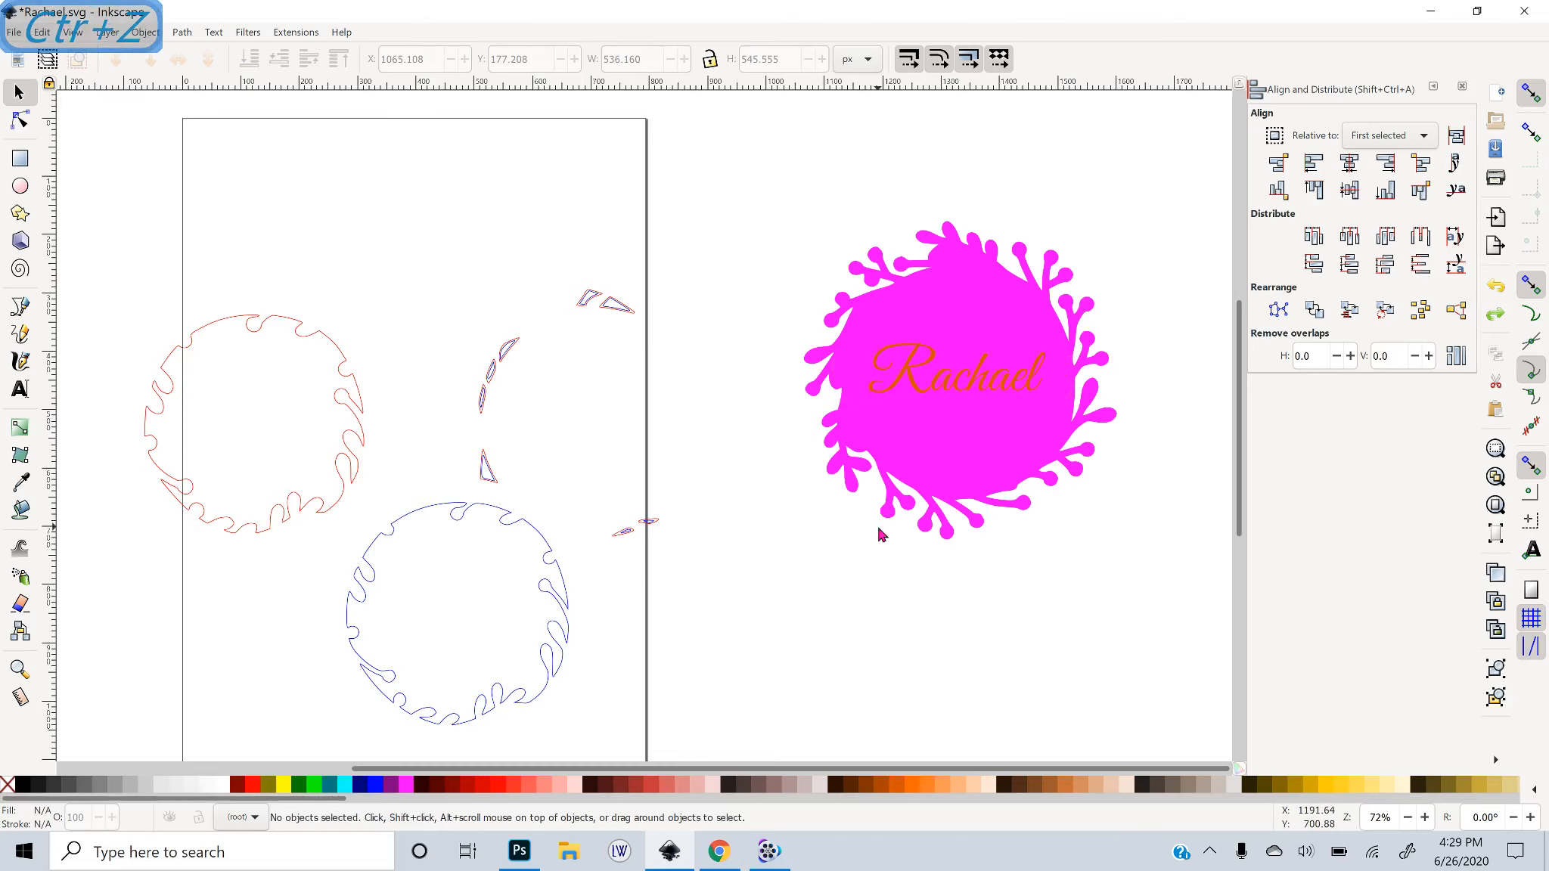
pyautogui.hotkey('ctrl', 'z')
pyautogui.hotkey('ctrl', 'z')
pyautogui.hotkey('ctrl', 'z')
pyautogui.hotkey('ctrl', 'z')
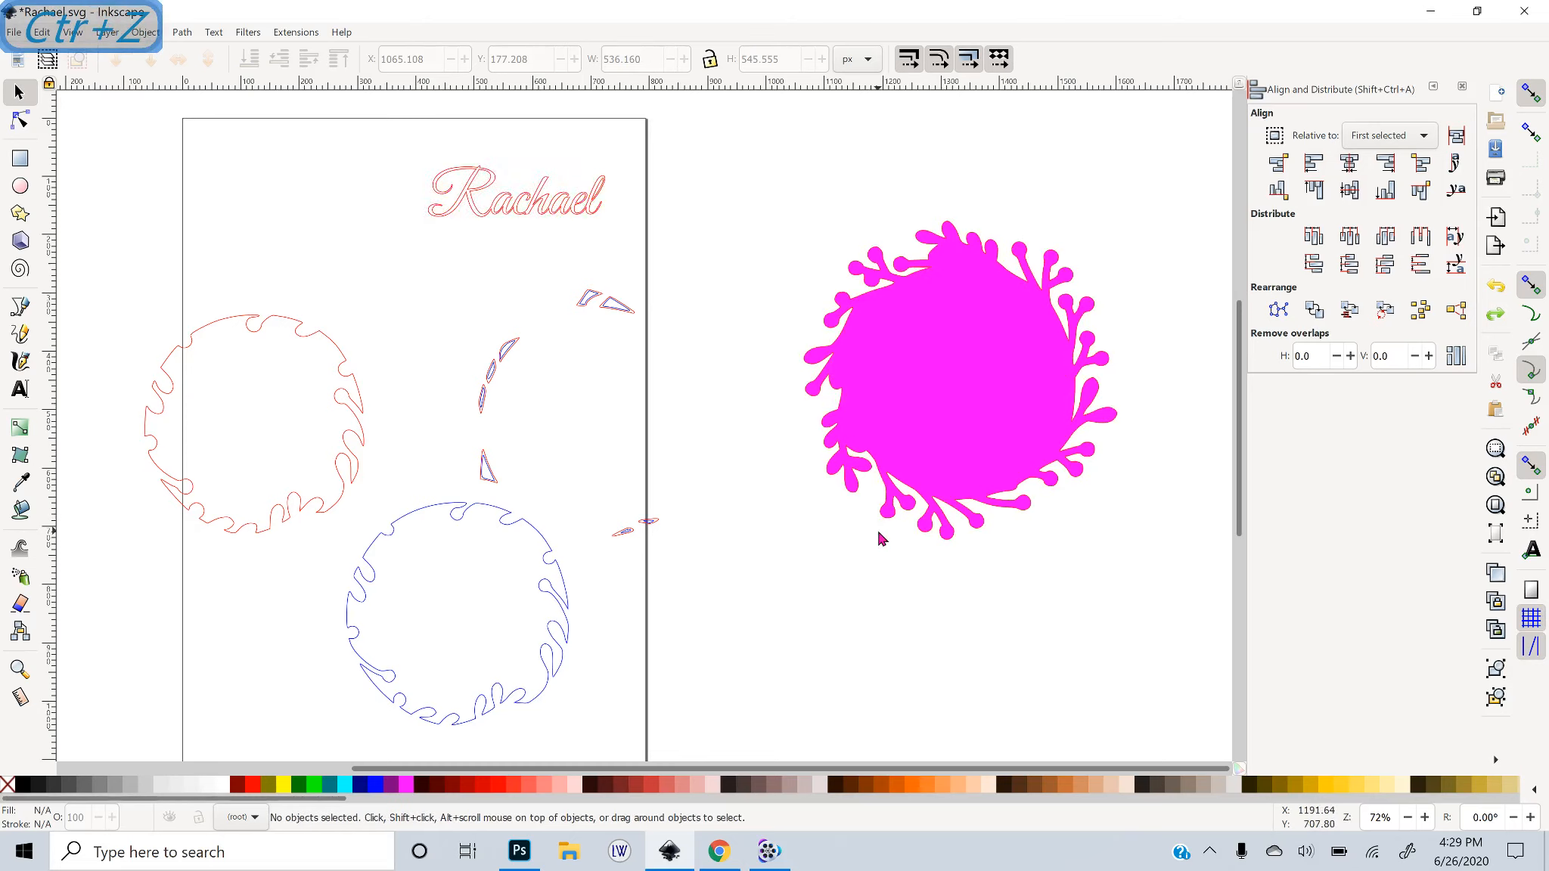
pyautogui.hotkey('ctrl', 'z')
pyautogui.hotkey('ctrl', 'z')
pyautogui.hotkey('ctrl', 'z')
pyautogui.hotkey('ctrl', 'z')
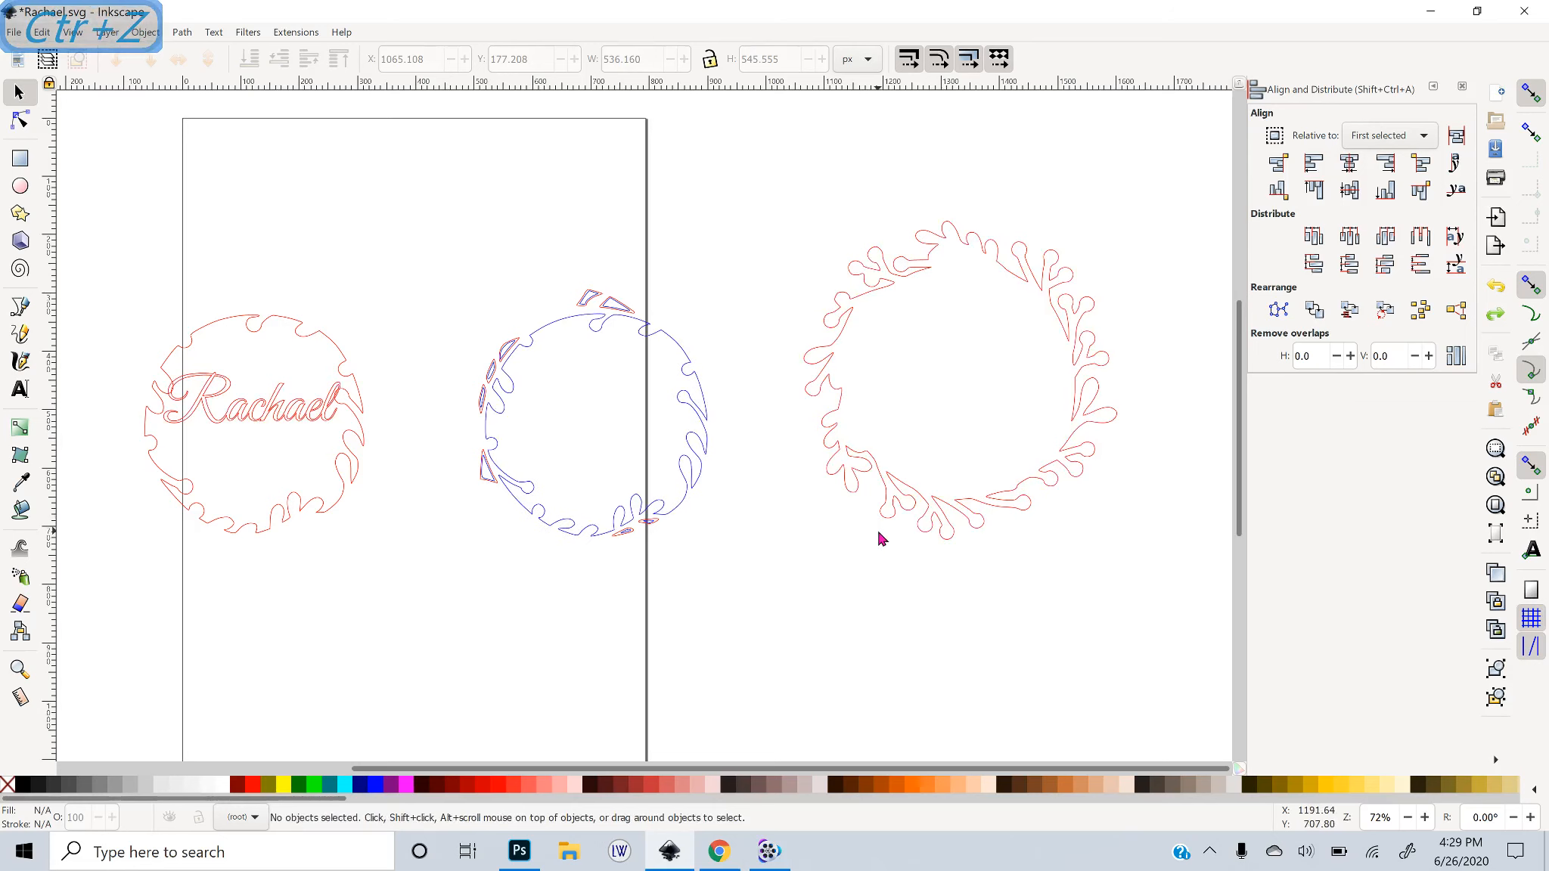
pyautogui.hotkey('ctrl', 'z')
# Move the blue circle outline out of the wreath to the empty canvas beside the page and fill it with orange
pyautogui.scroll(-2, 688, 647)
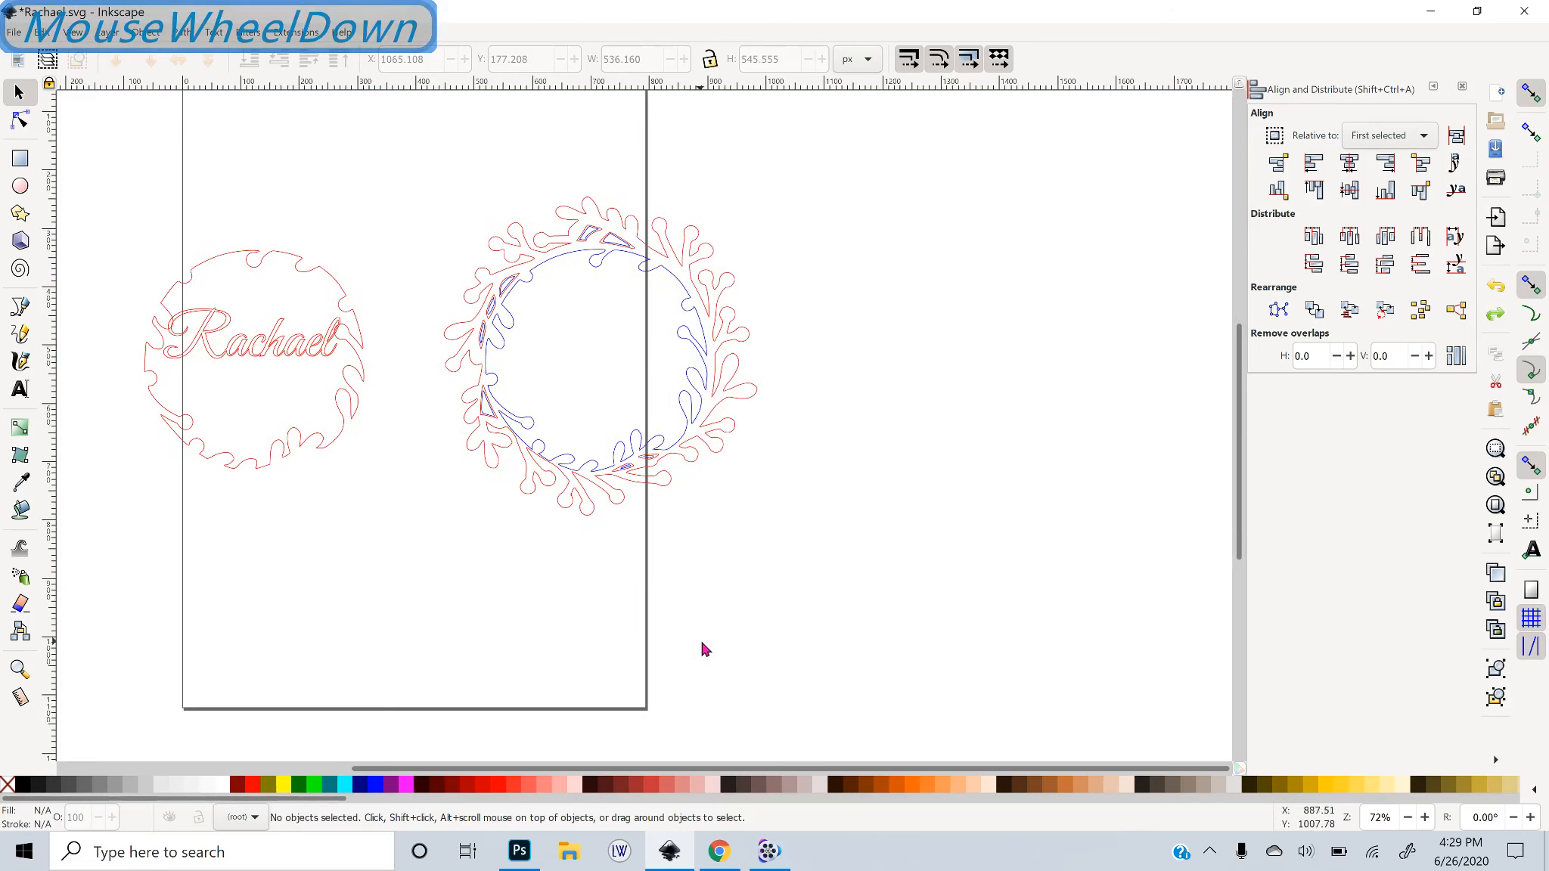
pyautogui.moveTo(688, 402); pyautogui.dragTo(1108, 519)
pyautogui.click(908, 784)
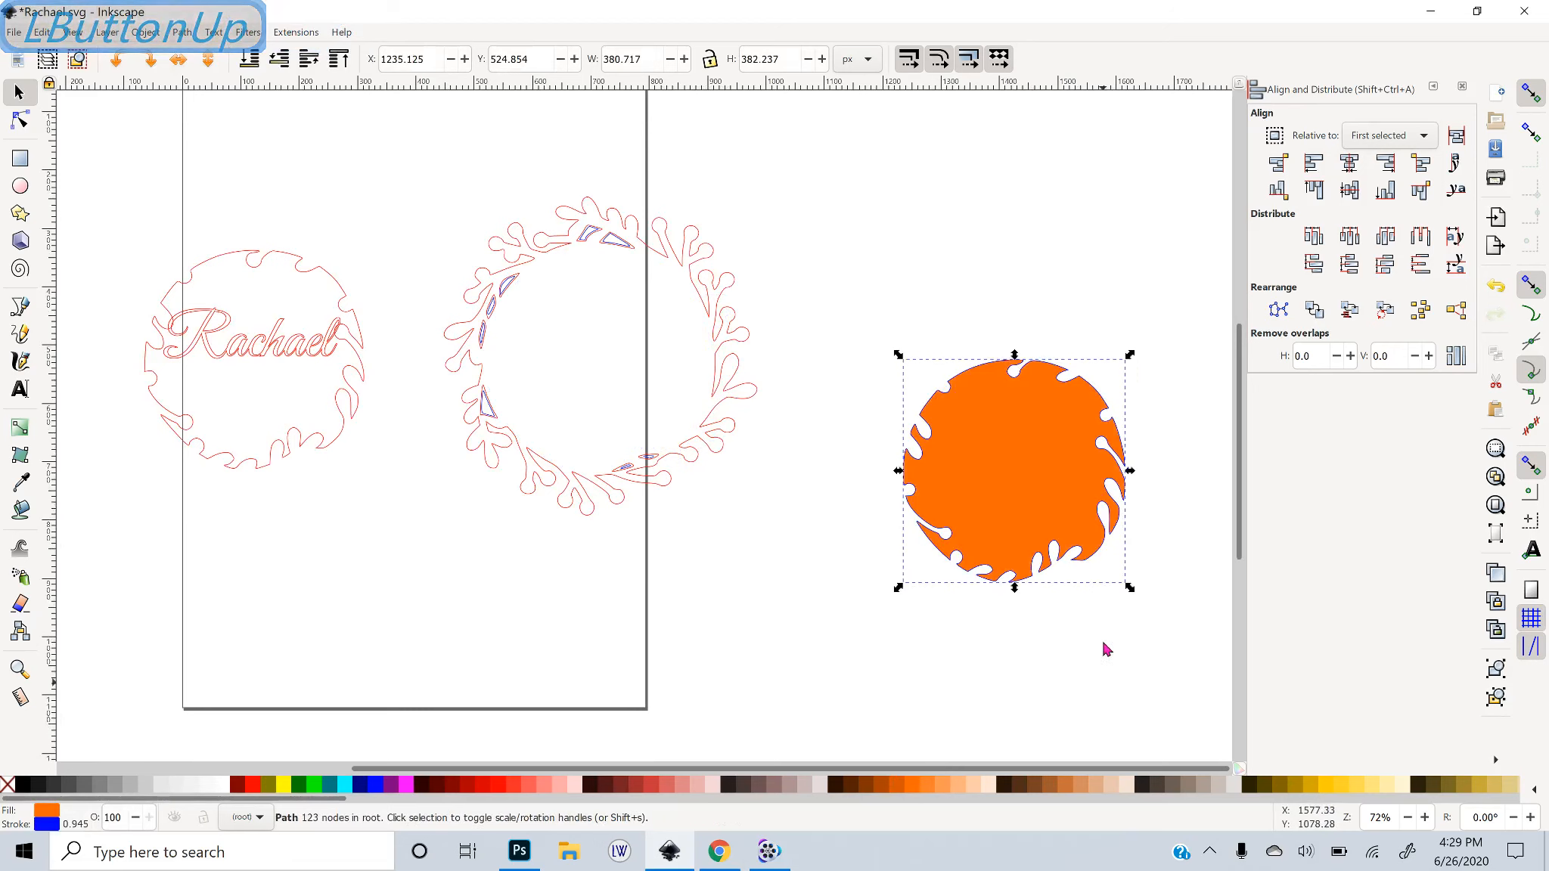
pyautogui.moveTo(1104, 624); pyautogui.dragTo(1010, 620)
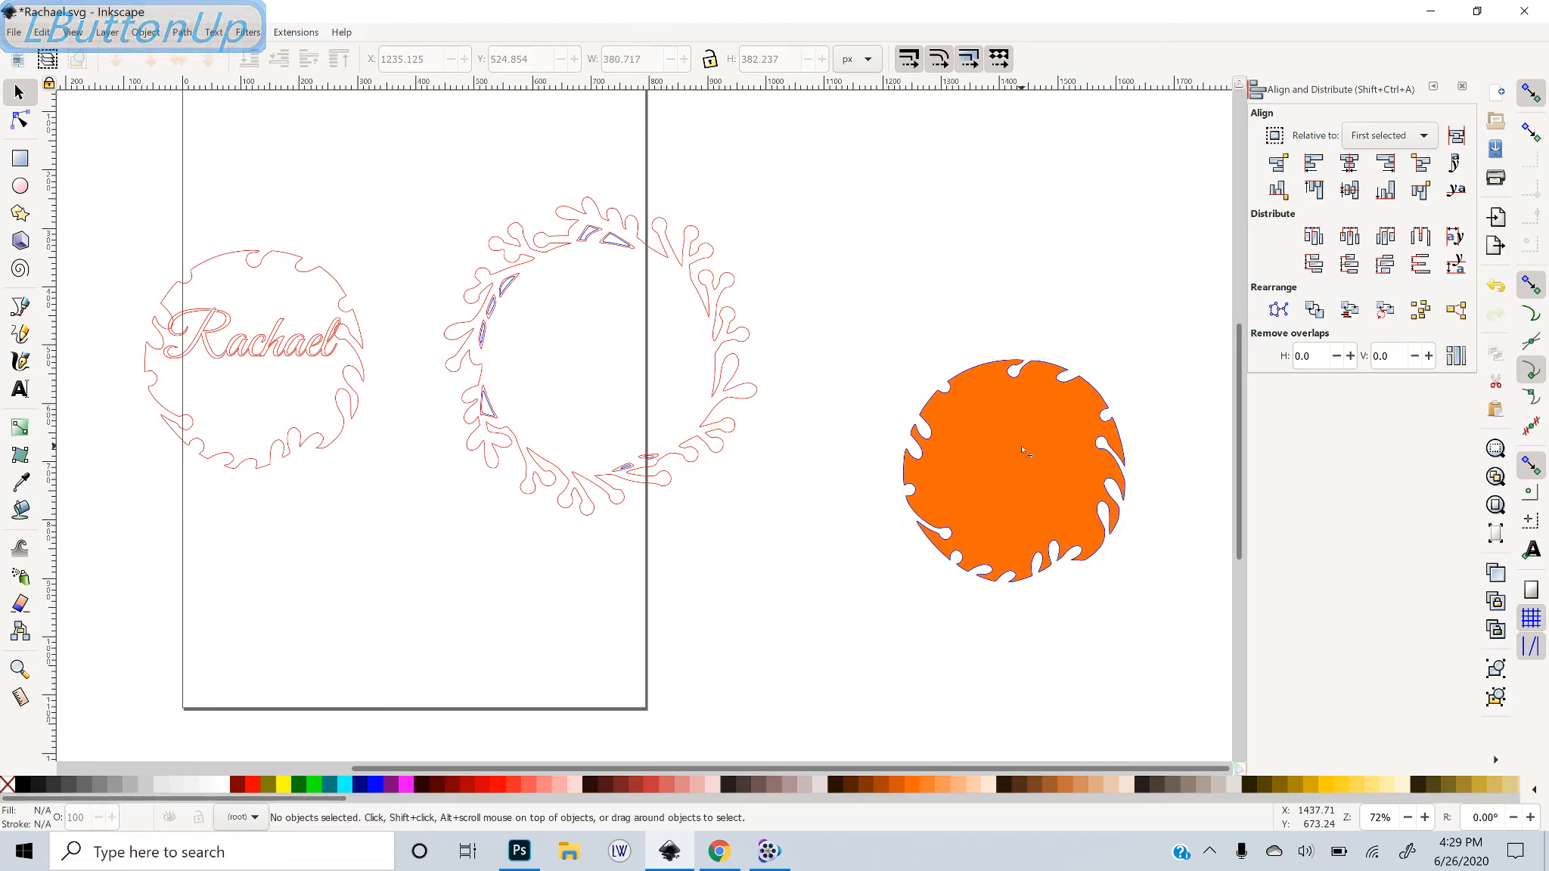
# Undo the orange fill and the move of the blue circle outline
pyautogui.hotkey('ctrl', 'z')
pyautogui.hotkey('ctrl', 'z')
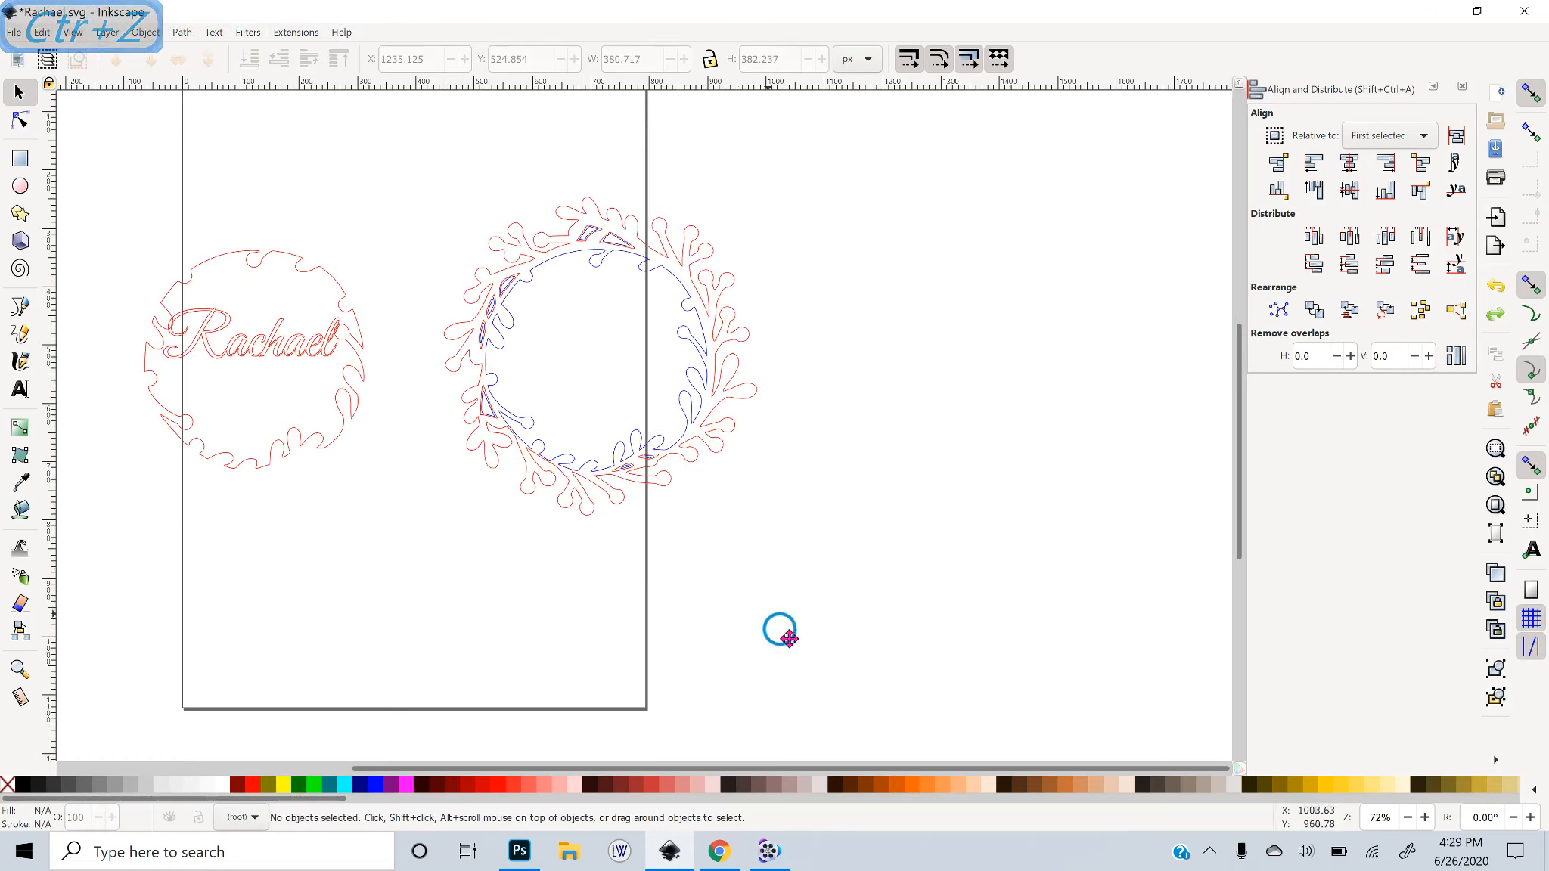
pyautogui.middleClick(781, 629)
# Fill the outer wreath path with dark blue and the inner circle path with light grey
pyautogui.click(741, 399)
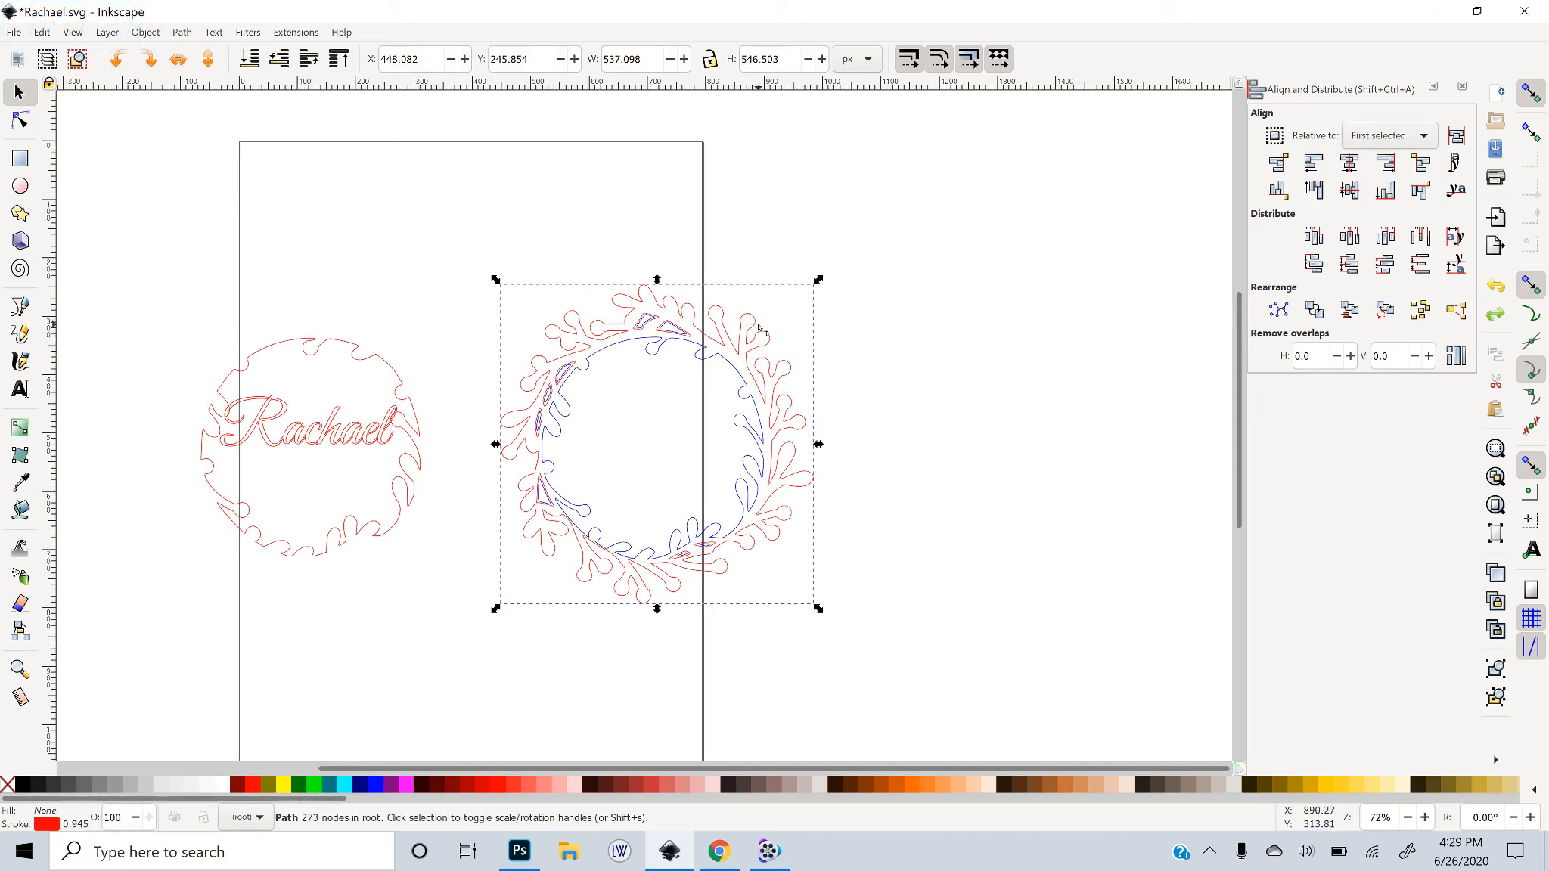
pyautogui.click(363, 785)
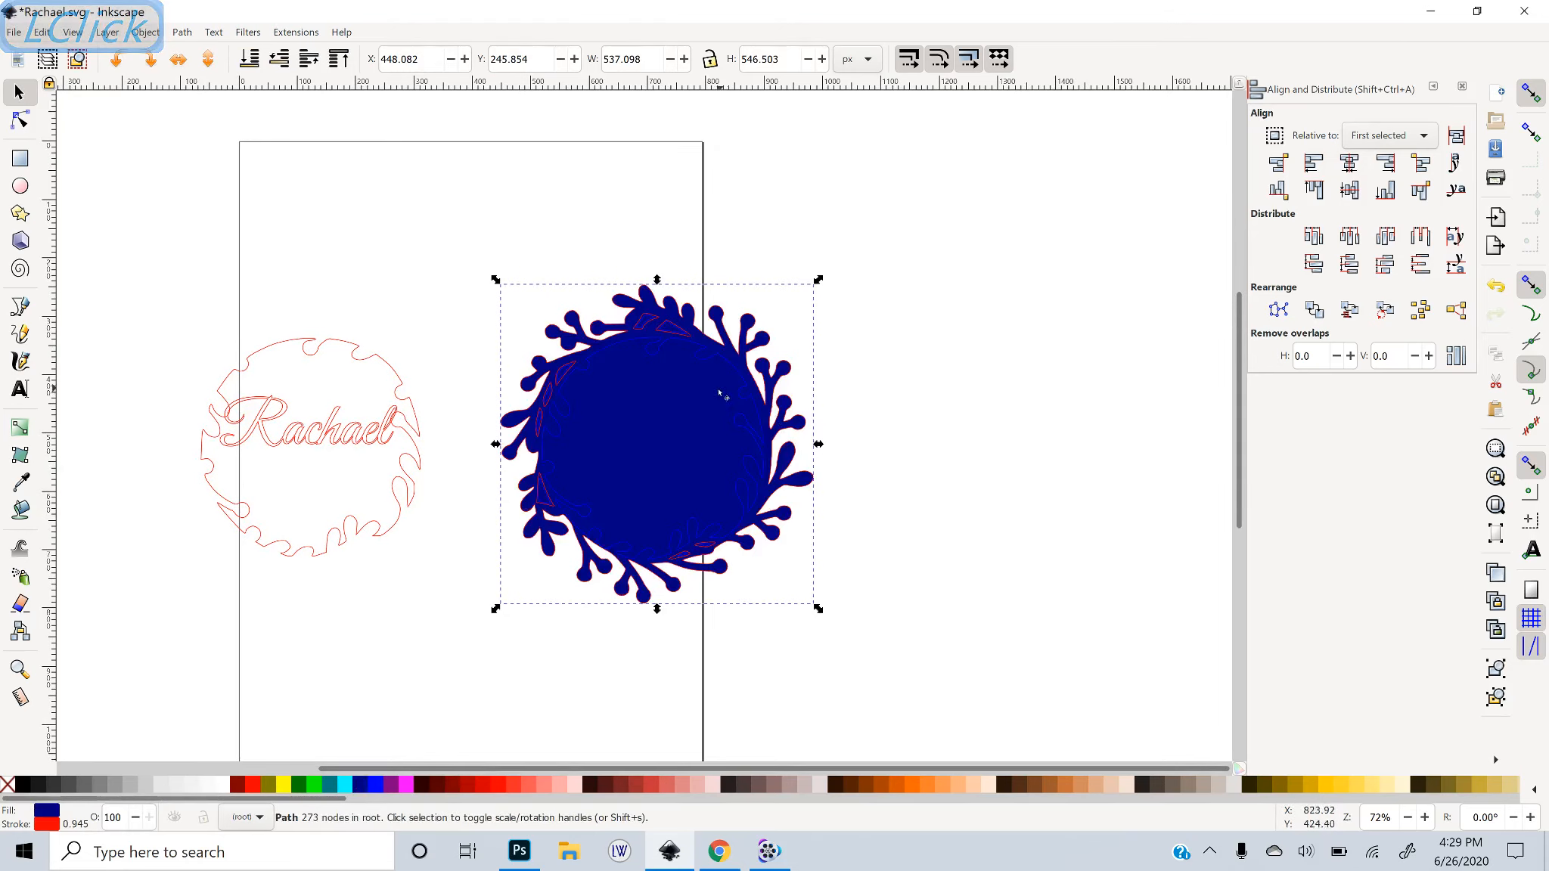
pyautogui.click(707, 359)
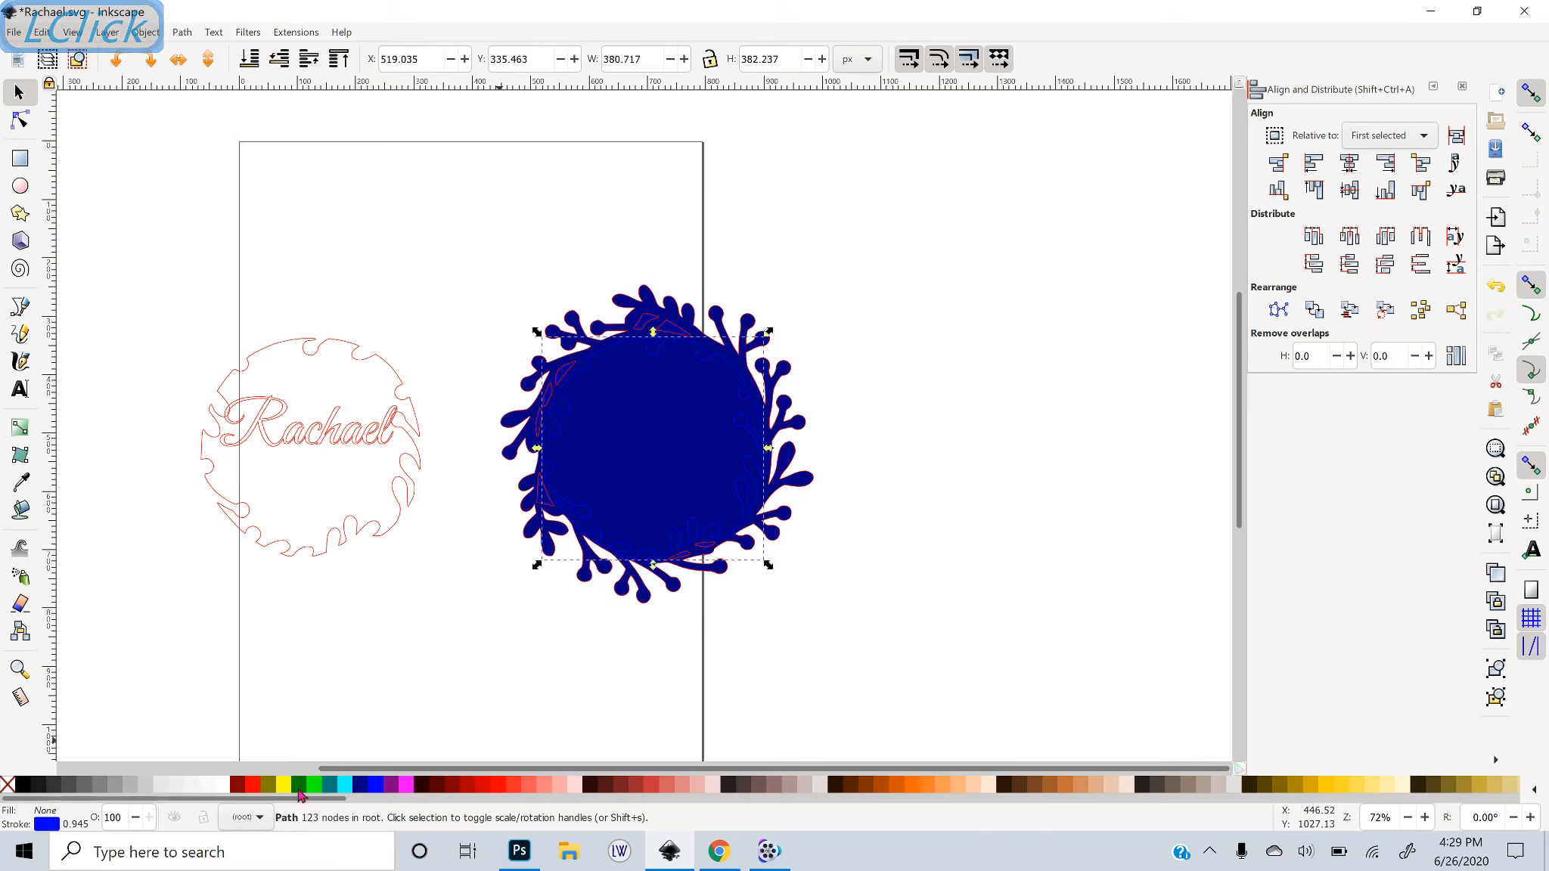
pyautogui.click(146, 785)
pyautogui.click(452, 706)
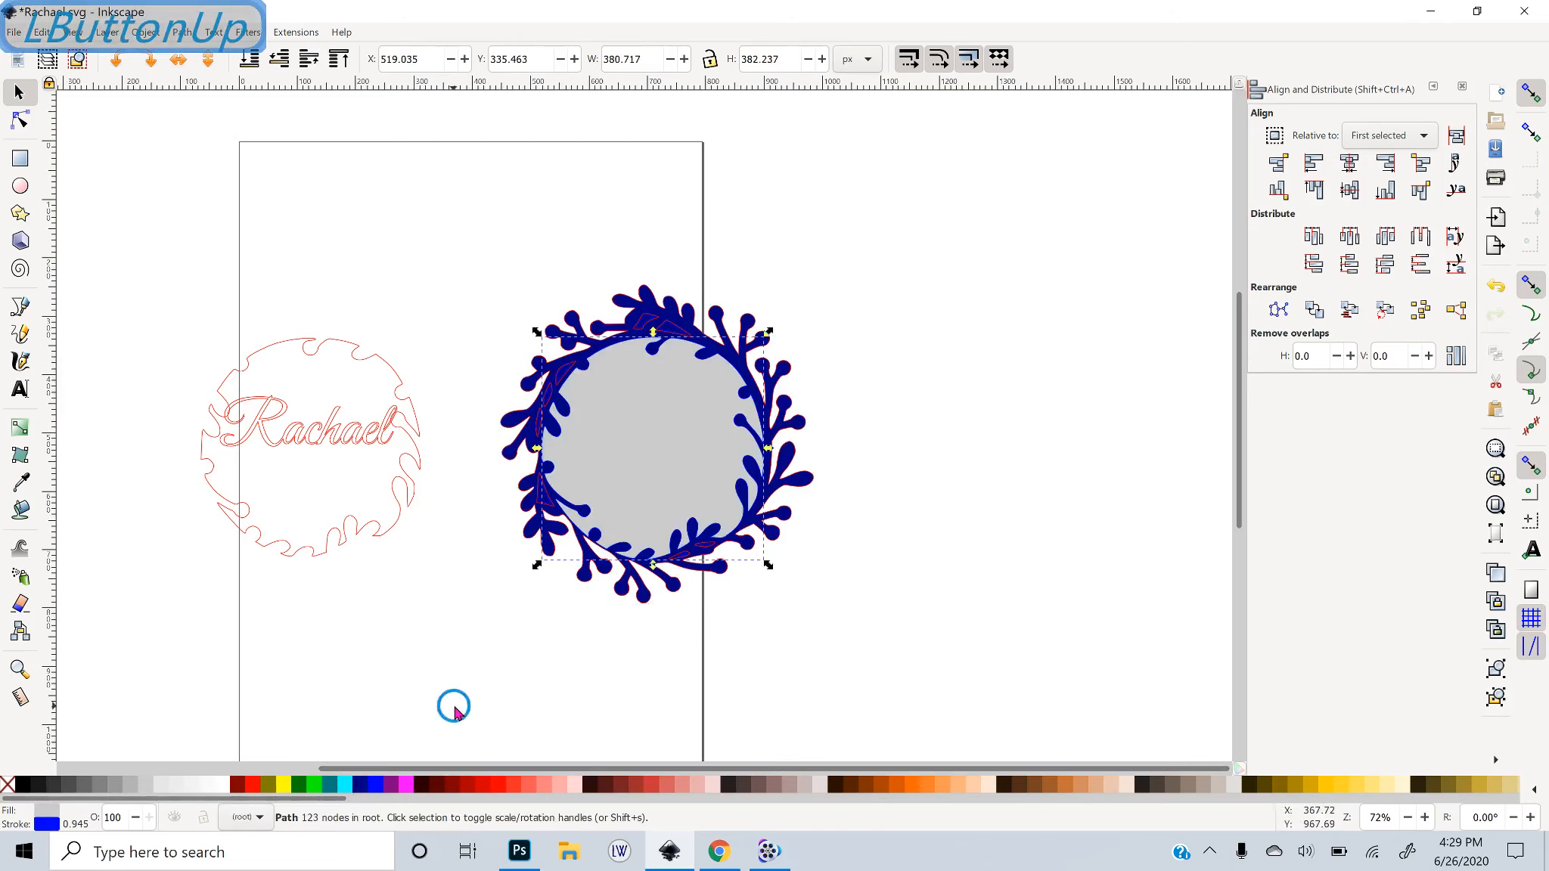
# Shift the grey circle slightly within the dark blue wreath, to X 521.800 and Y 328.551 px
pyautogui.scroll(-2, 553, 750)
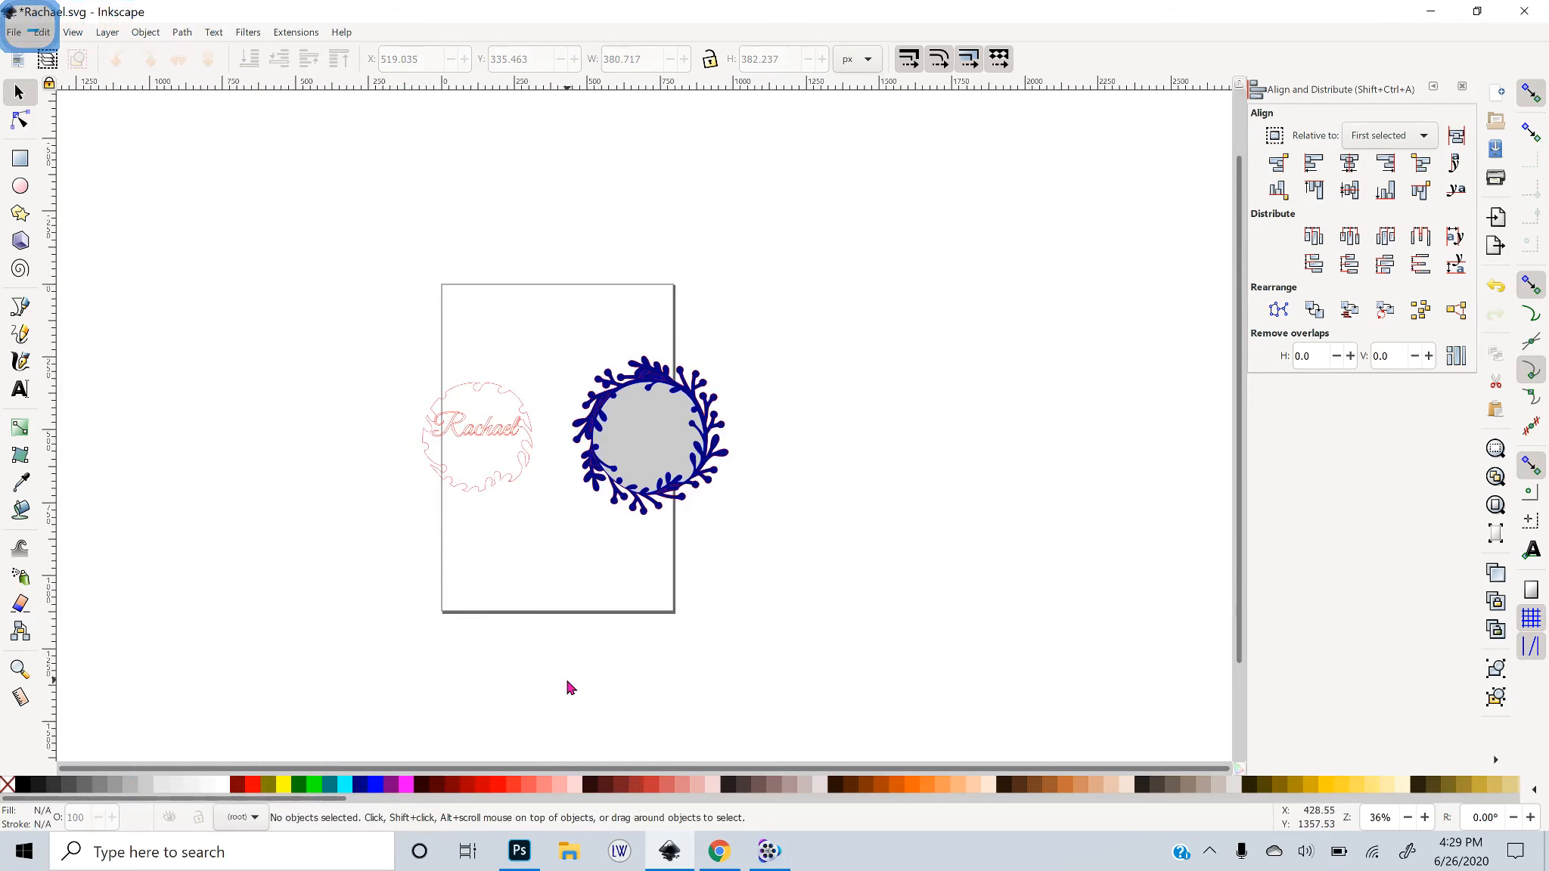
pyautogui.scroll(1, 568, 687)
pyautogui.scroll(3, 569, 687)
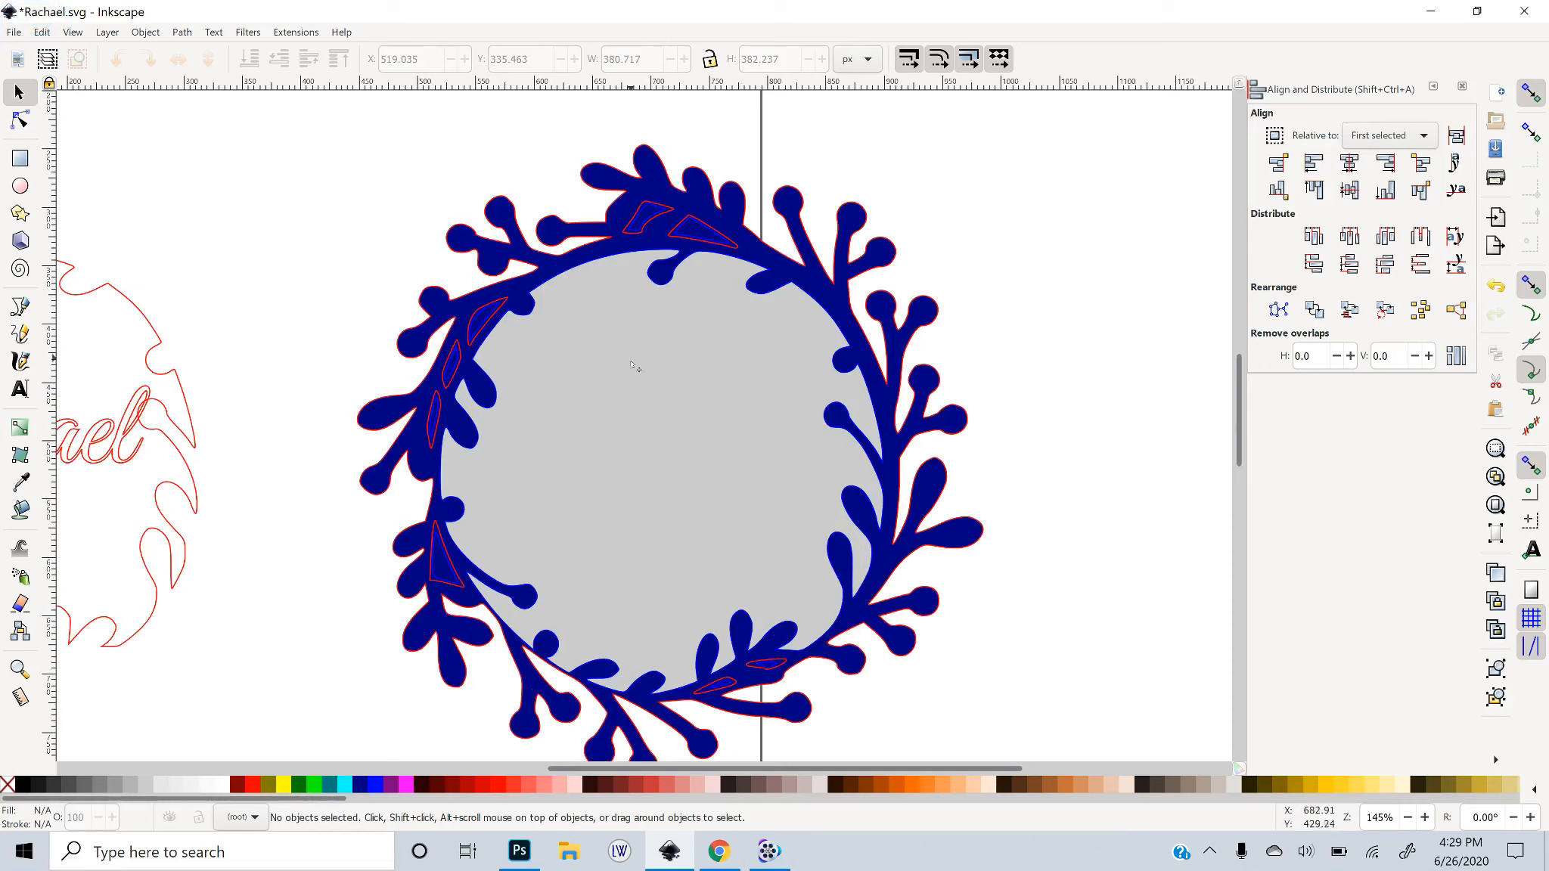
pyautogui.moveTo(621, 440); pyautogui.dragTo(633, 437)
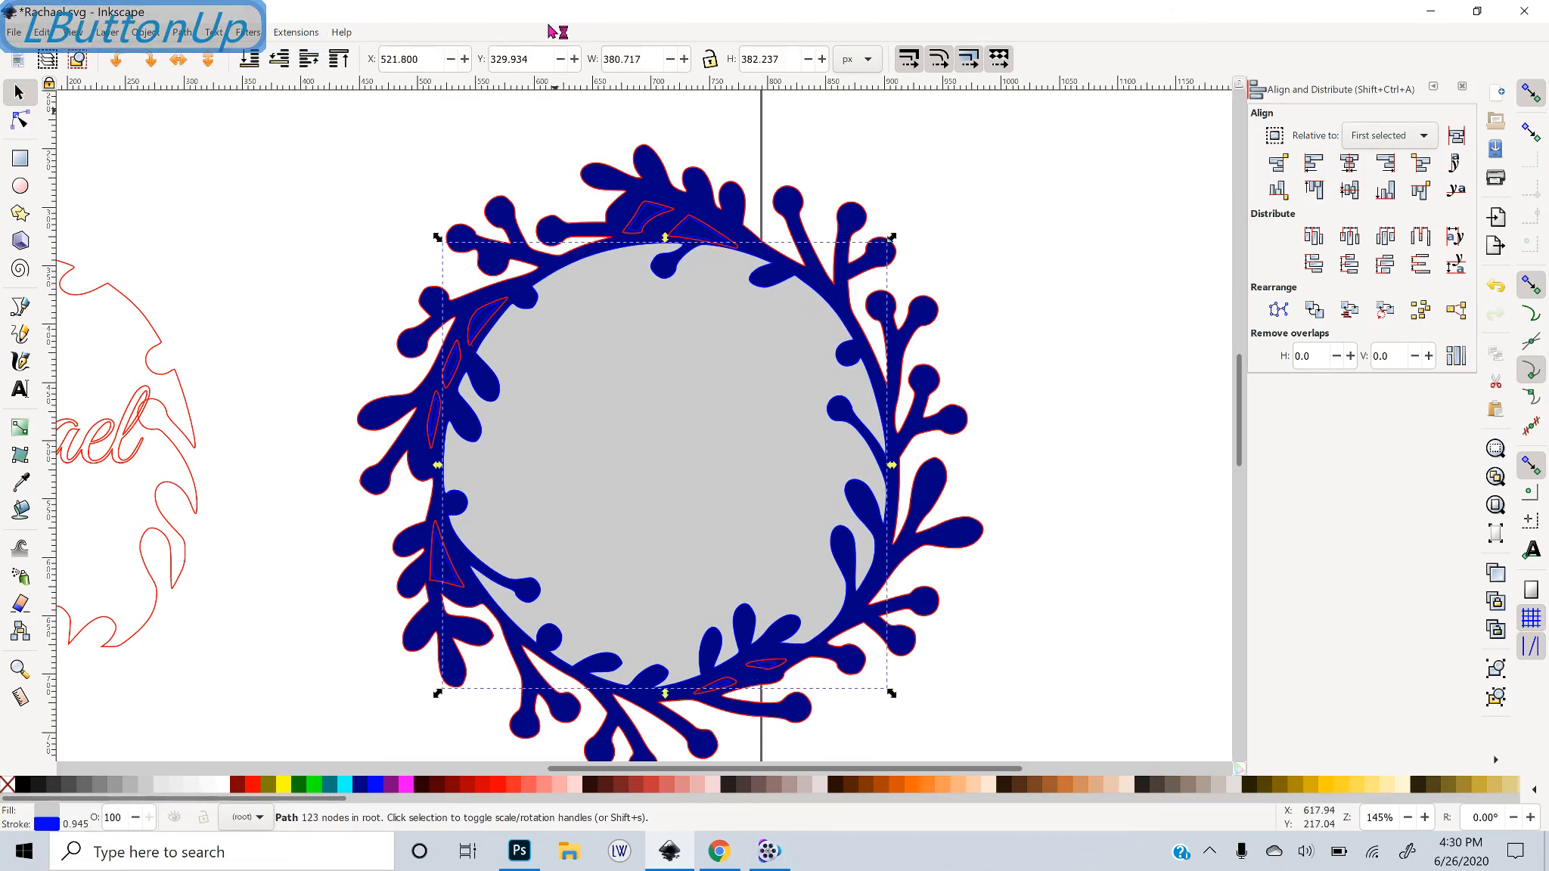
pyautogui.click(648, 155)
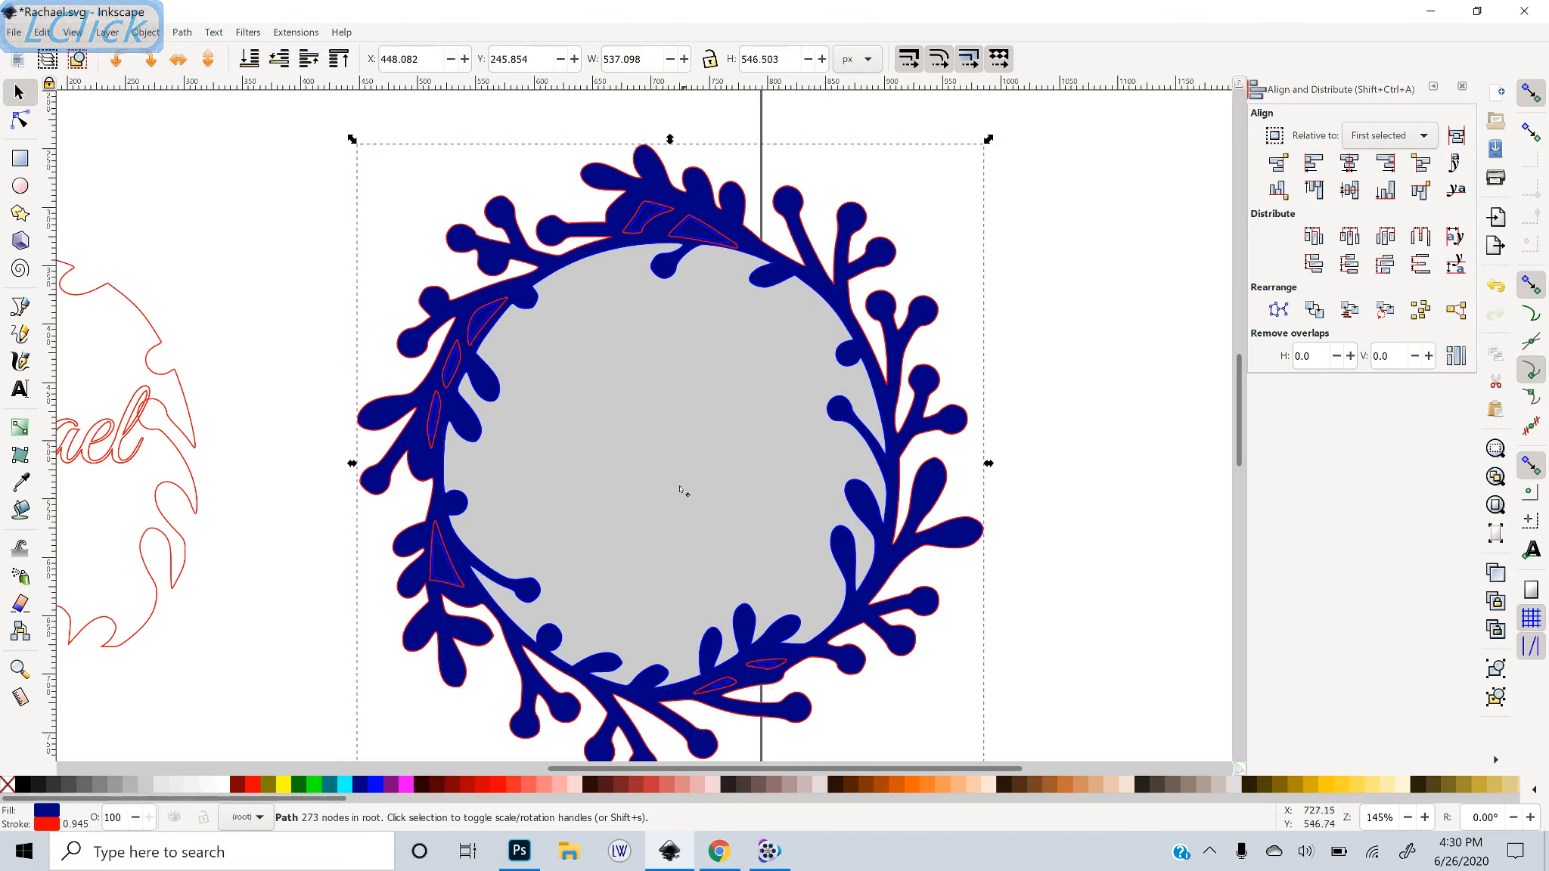
pyautogui.moveTo(629, 457); pyautogui.dragTo(629, 458)
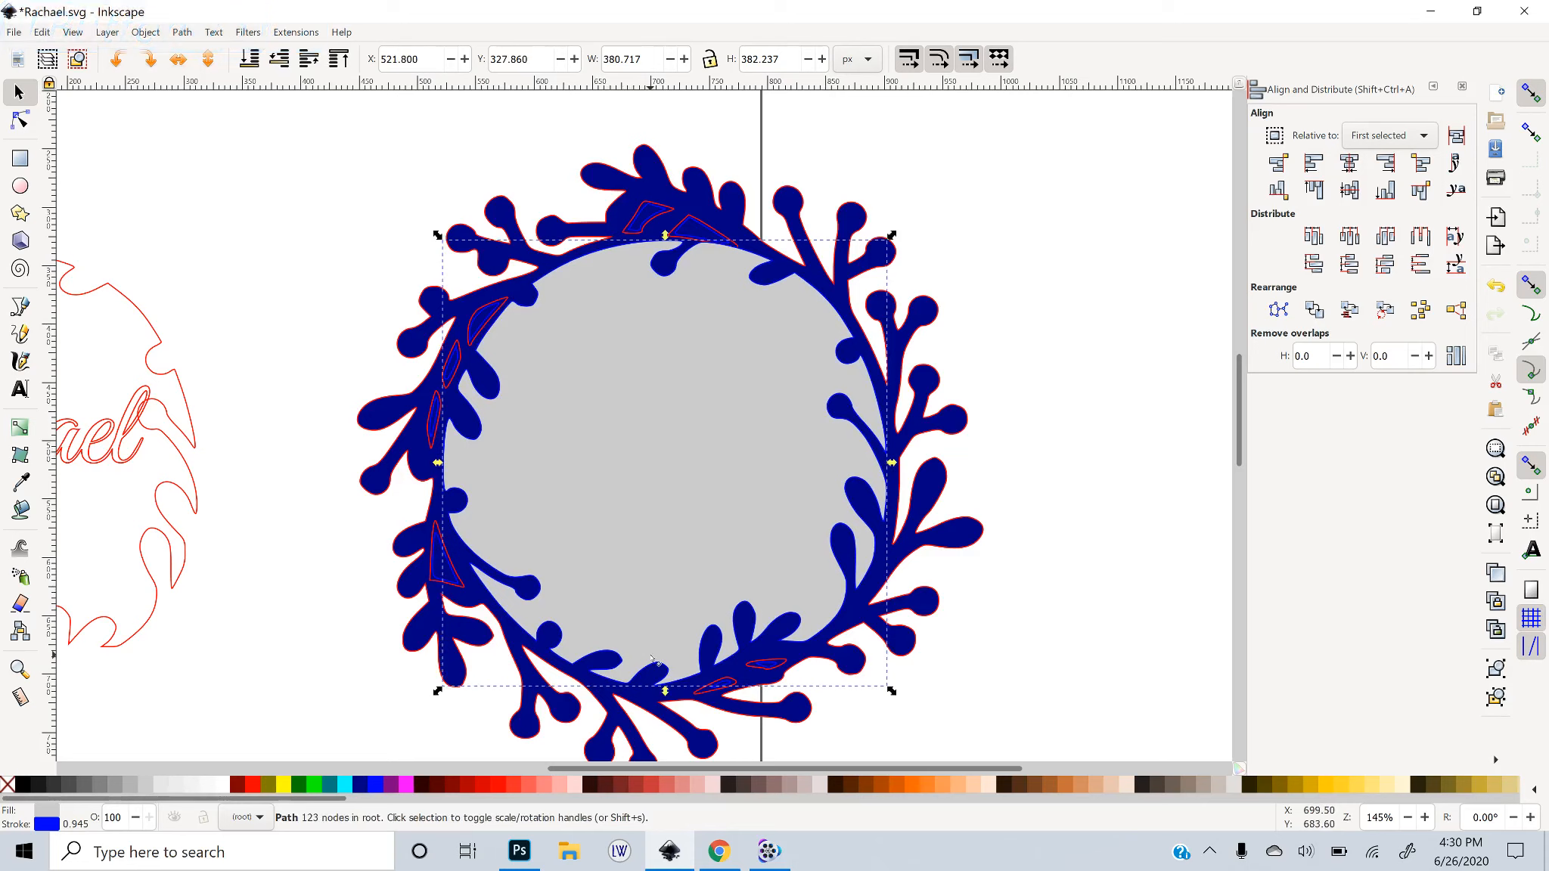
pyautogui.hotkey('alt', 'Down')
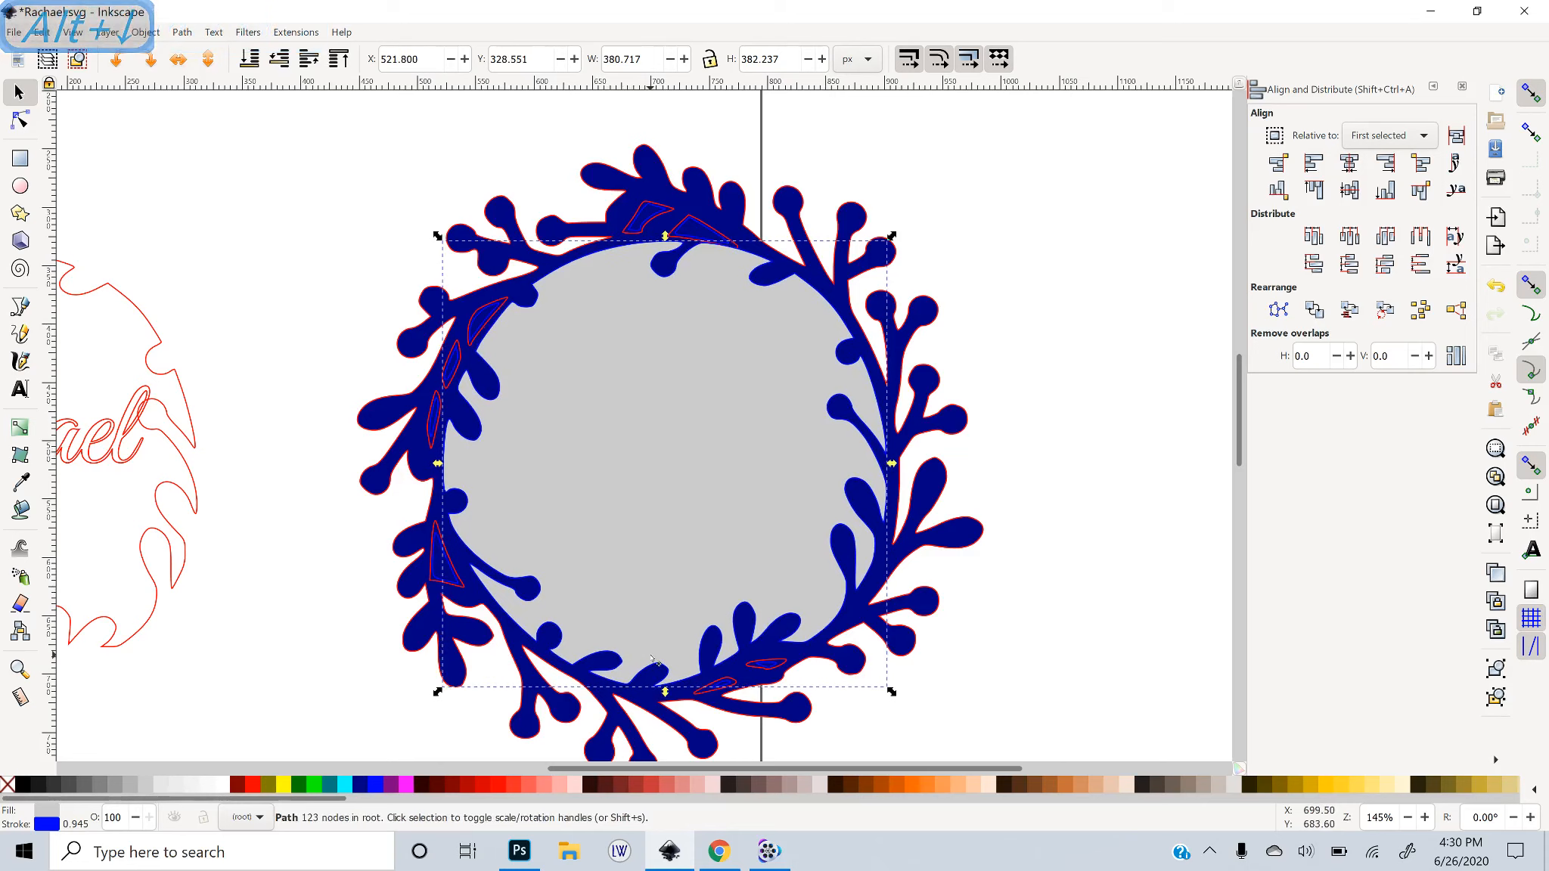
pyautogui.press('alt')
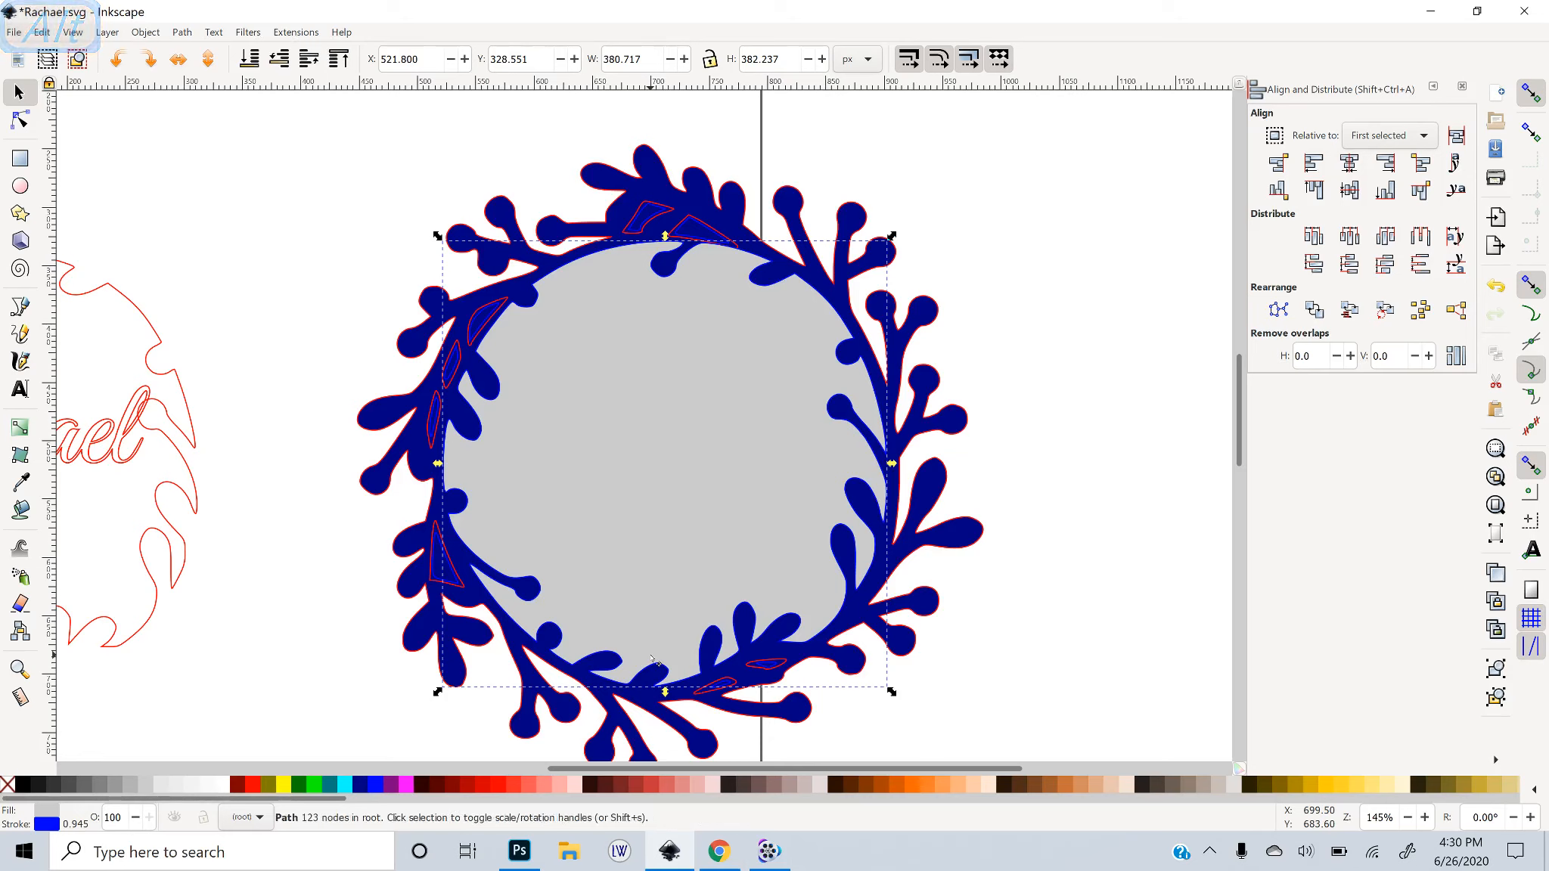
# Fine-tune the grey circle's vertical position inside the wreath to Y 329.934 px
pyautogui.press('Down')
pyautogui.press('Down')
pyautogui.press('Down')
pyautogui.press('Down')
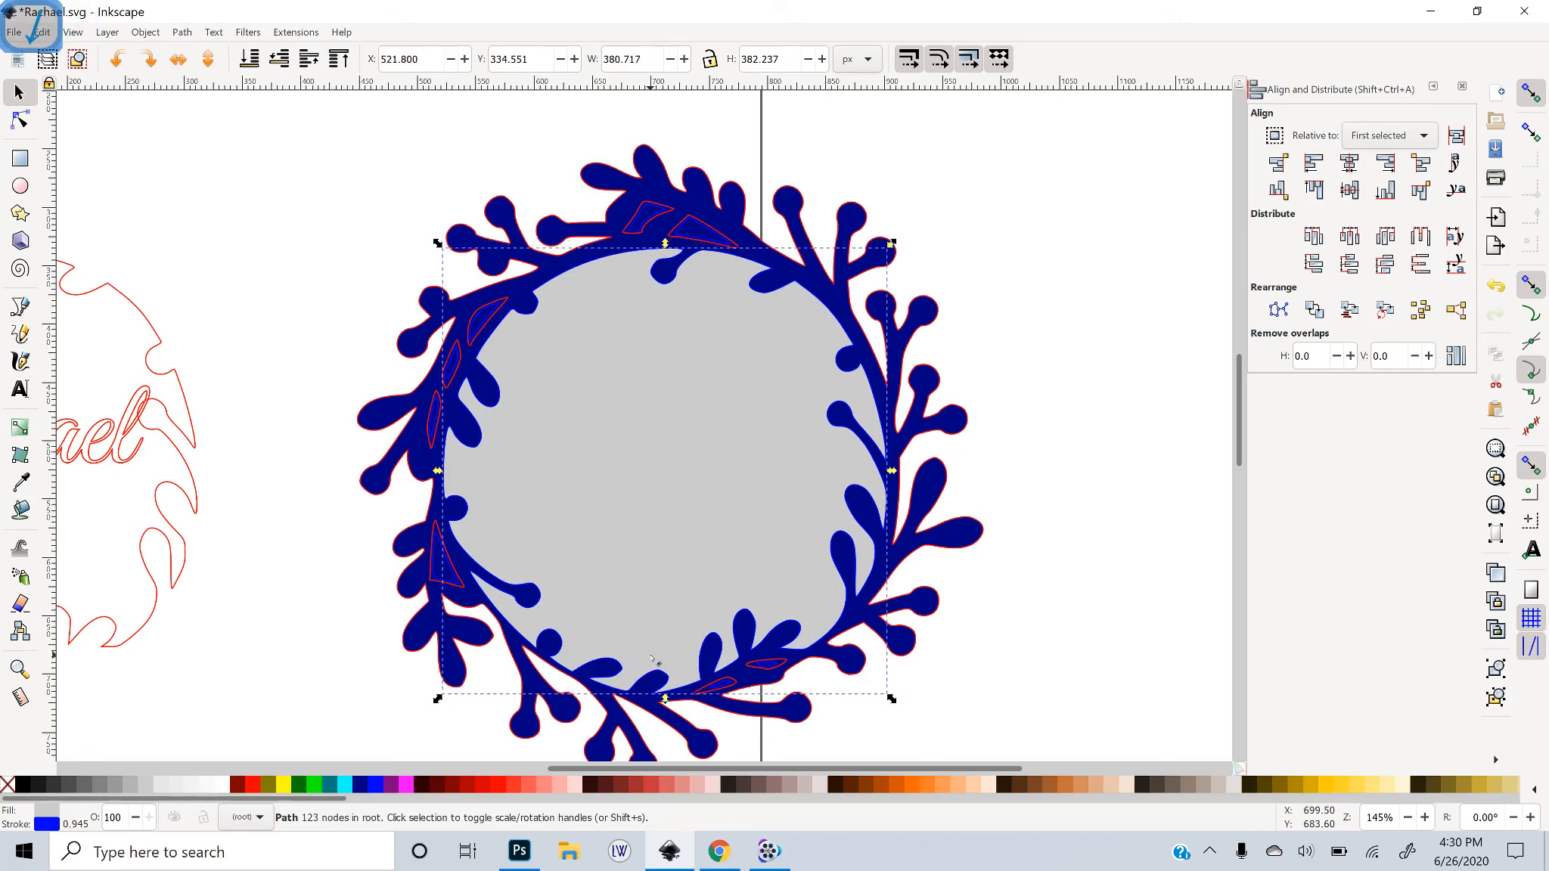
pyautogui.press('Up')
pyautogui.press('Up')
pyautogui.press('Up')
pyautogui.press('Up')
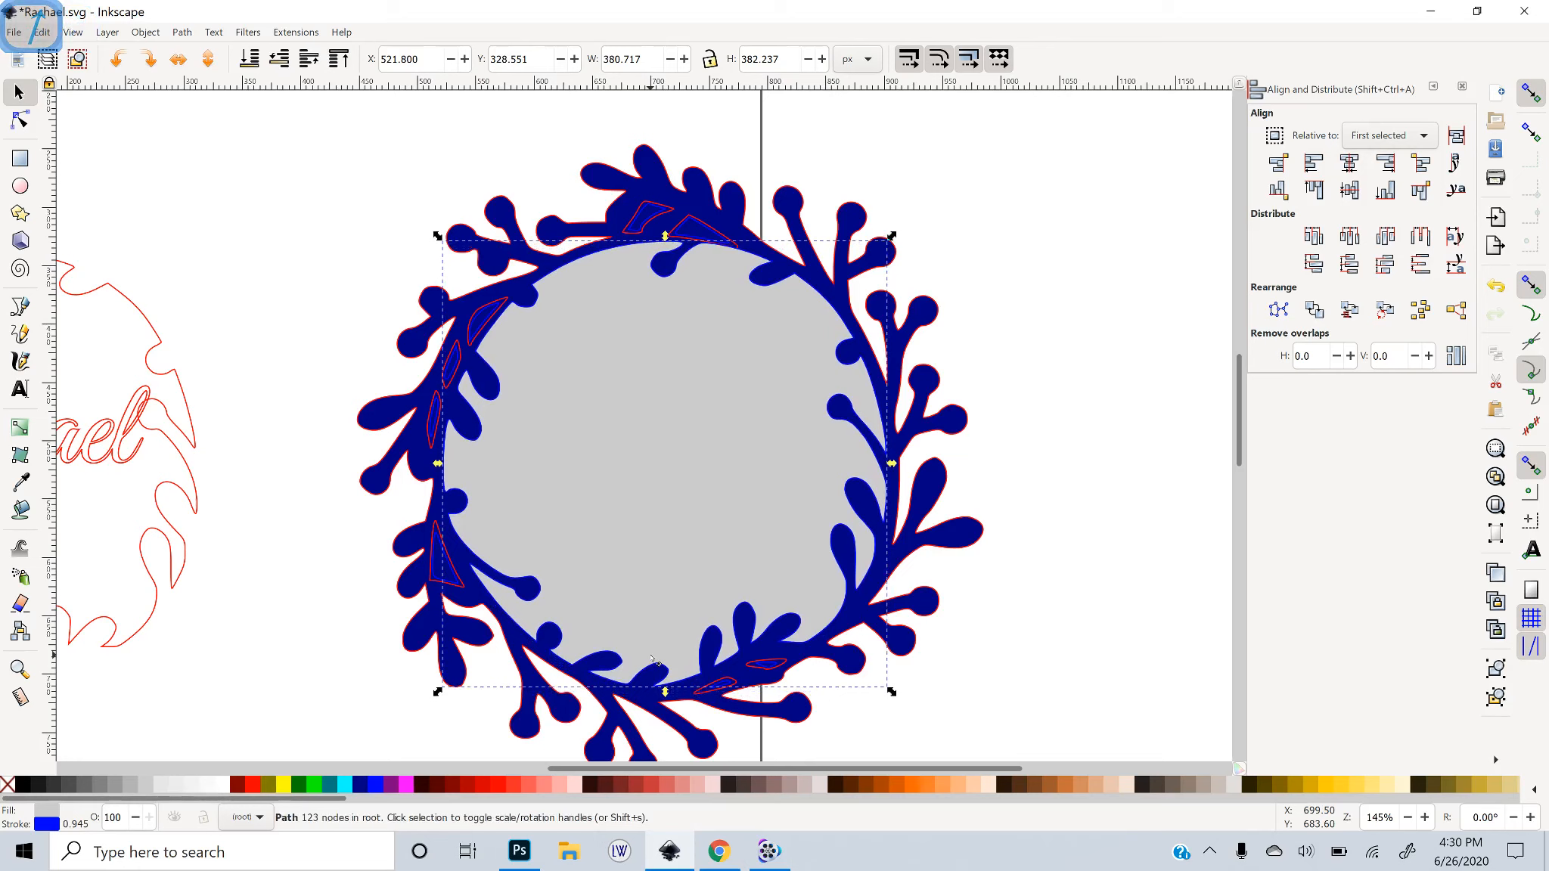
pyautogui.hotkey('alt', 'Down')
pyautogui.hotkey('alt', 'Down')
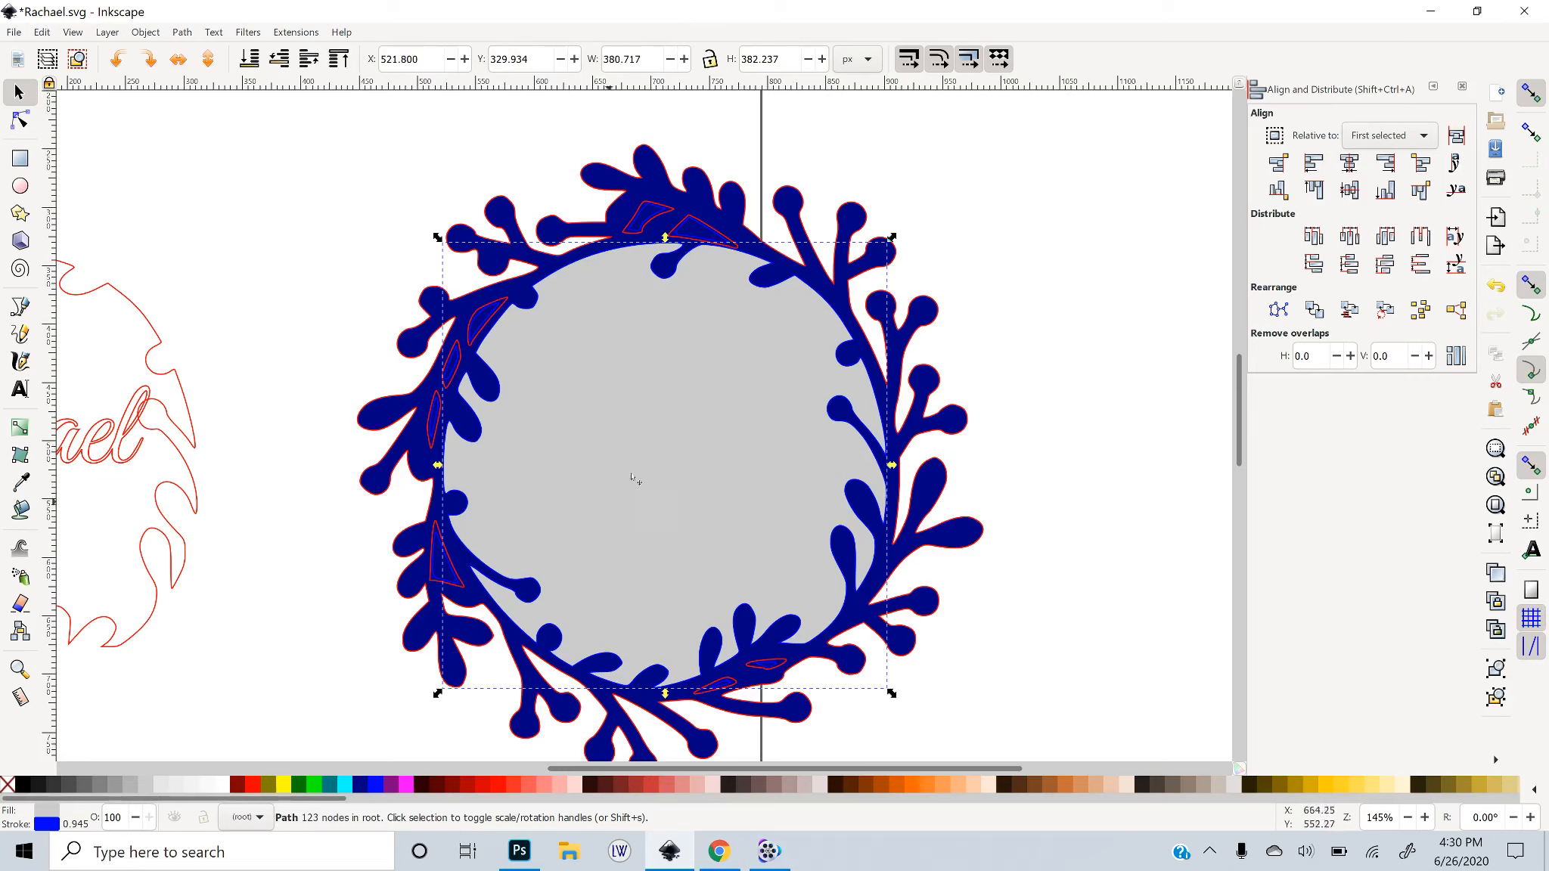
# Cut the grey circle out of the dark blue wreath using Difference
pyautogui.click(685, 316)
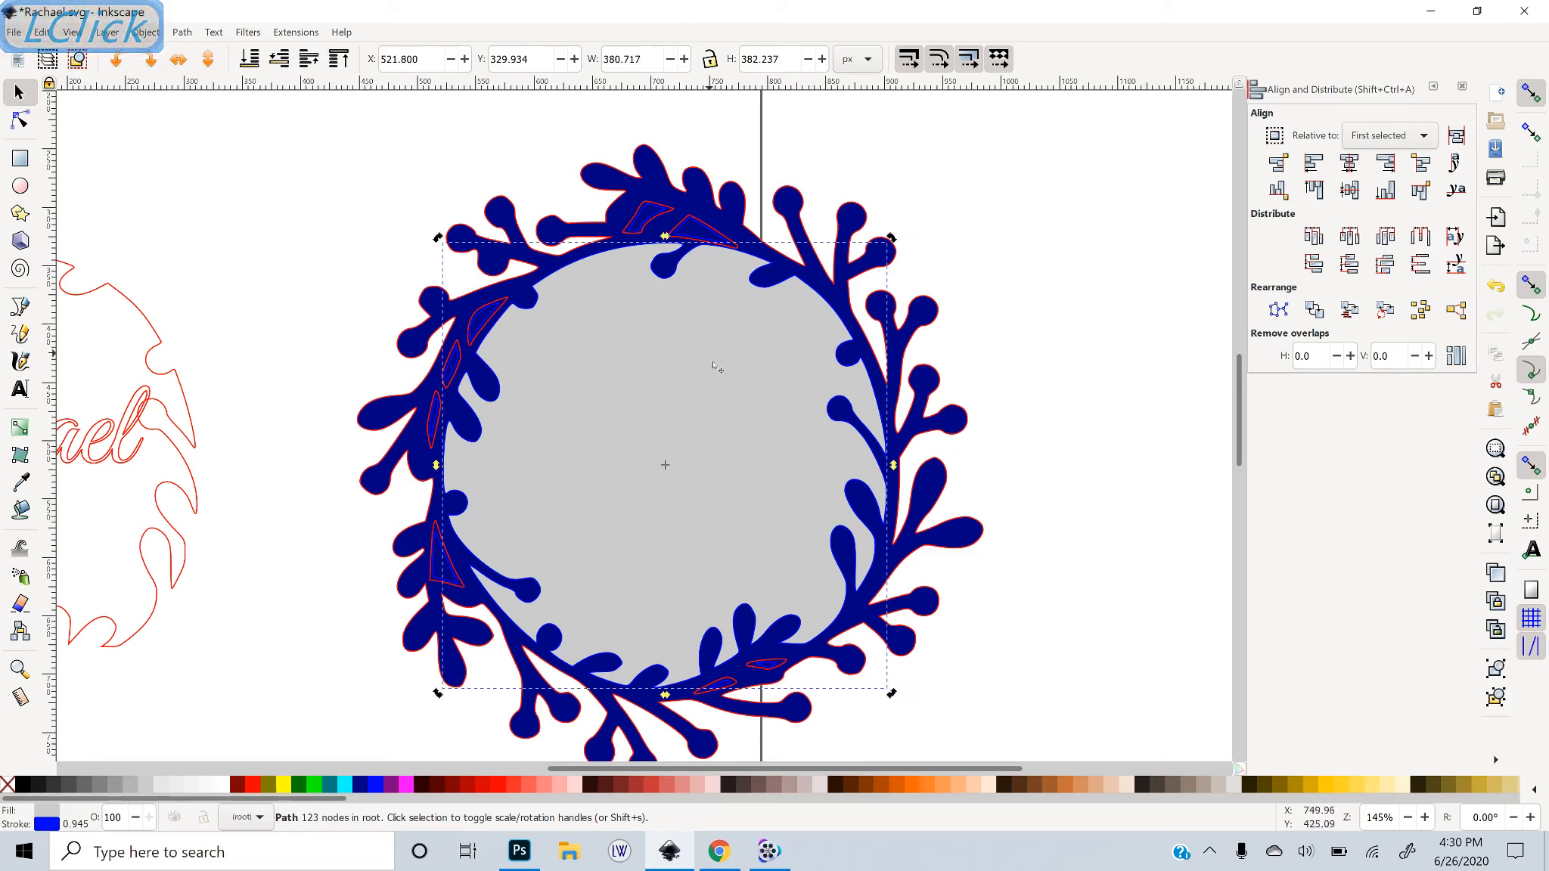
pyautogui.click(655, 173)
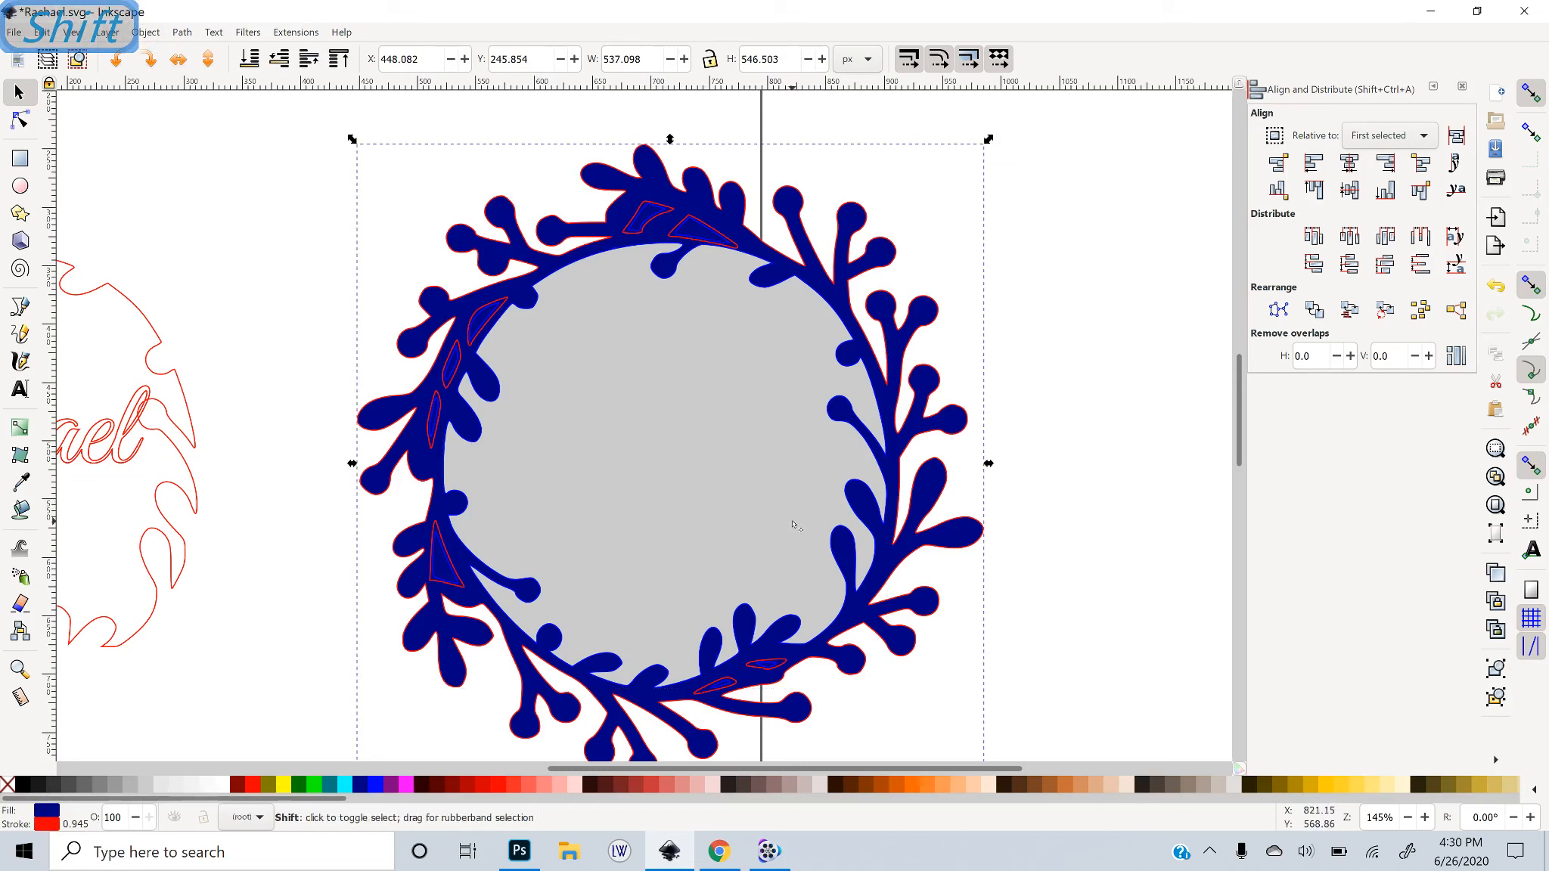
pyautogui.keyDown('shift'); pyautogui.click(692, 501); pyautogui.keyUp('shift')
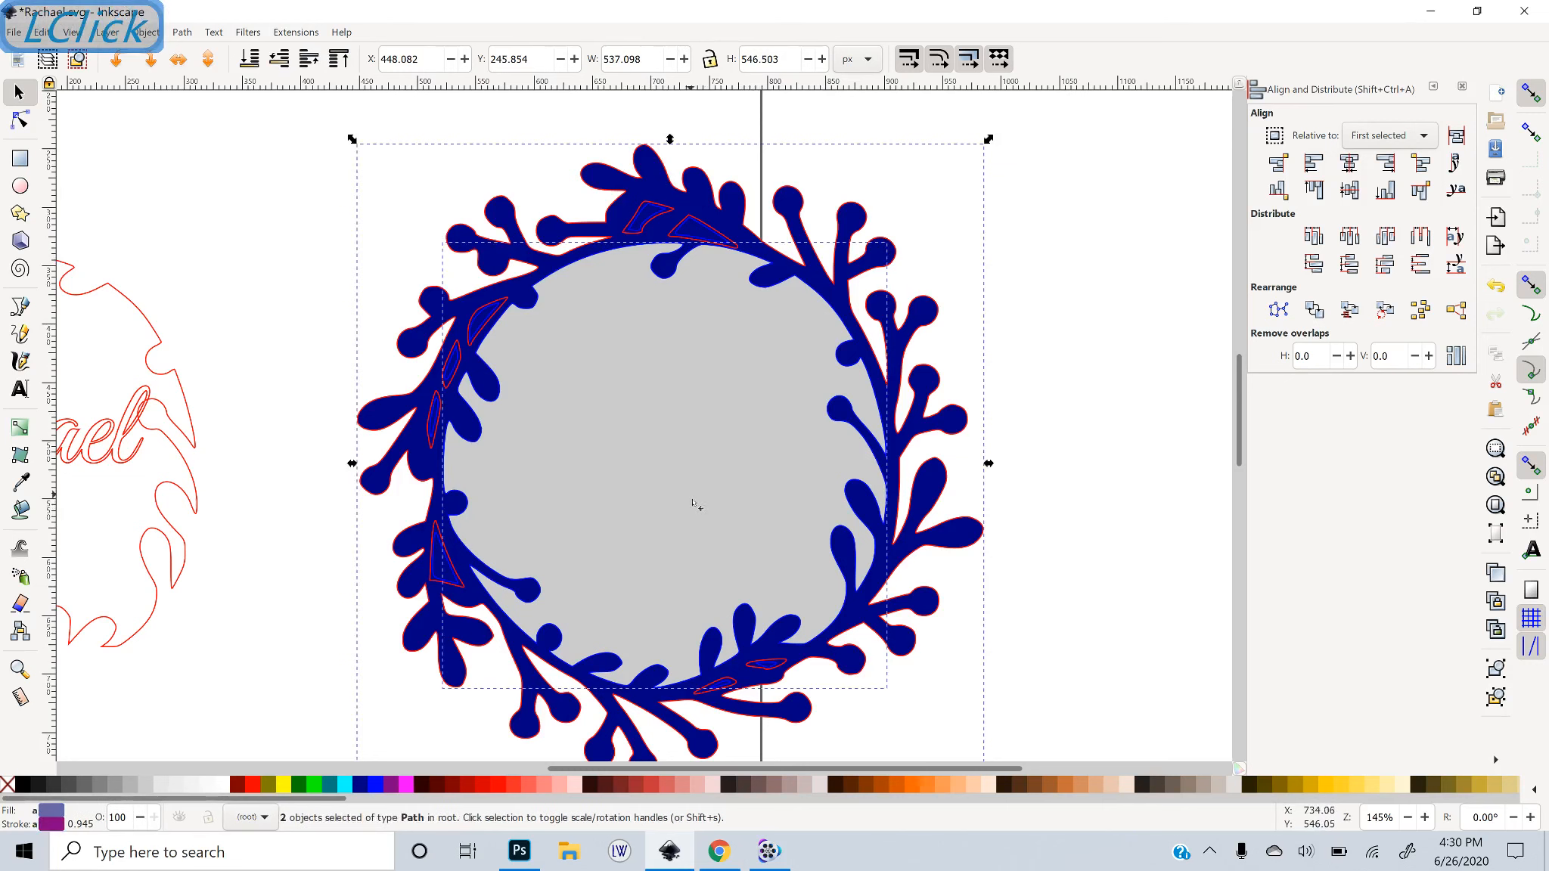
pyautogui.click(182, 32)
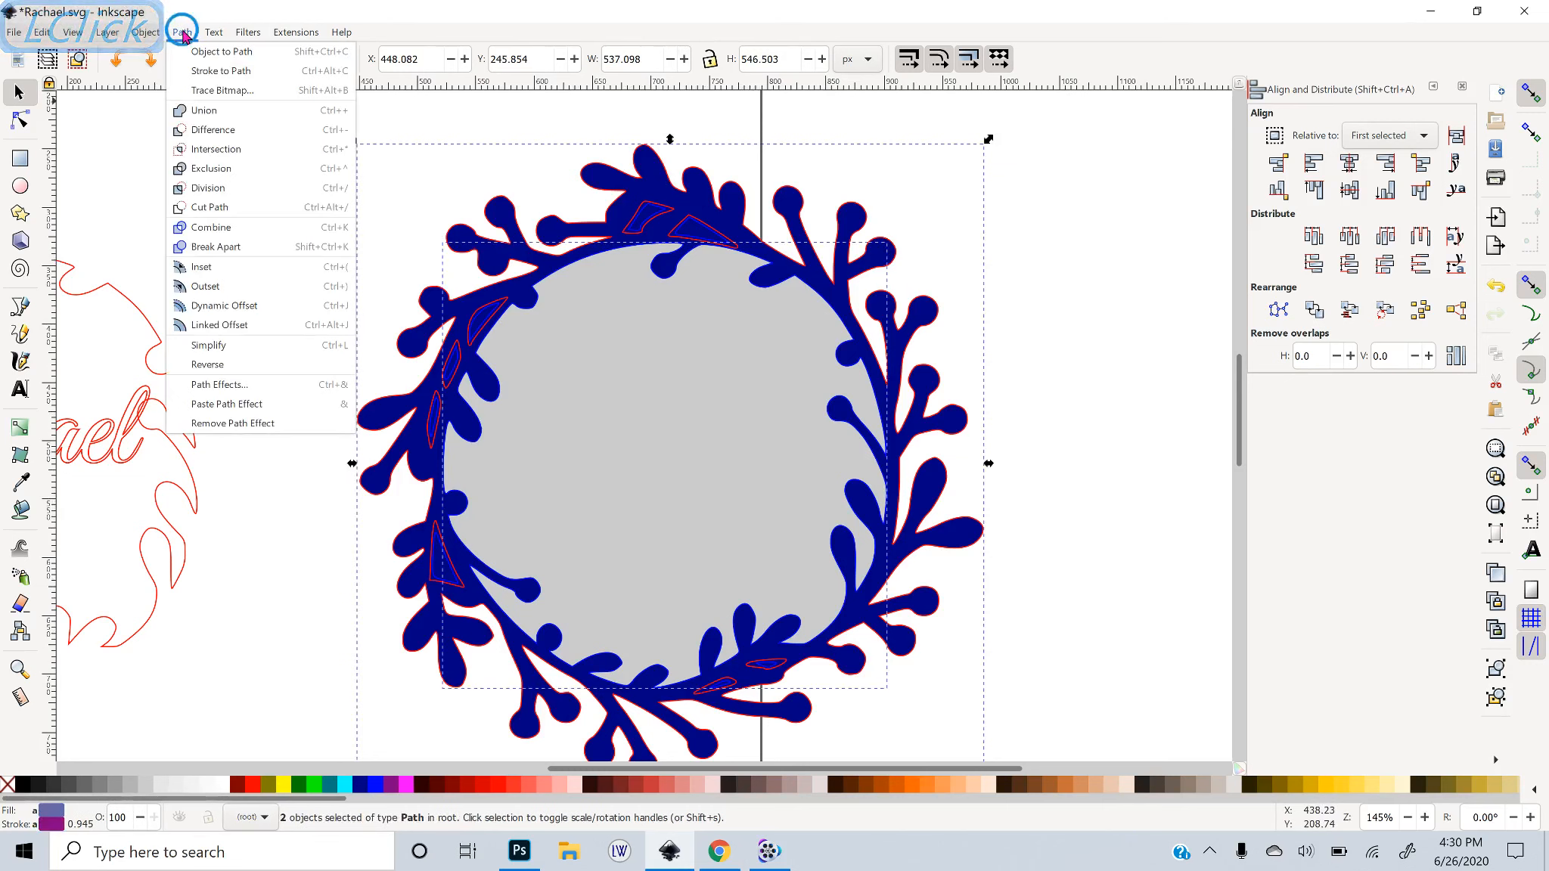
pyautogui.click(215, 131)
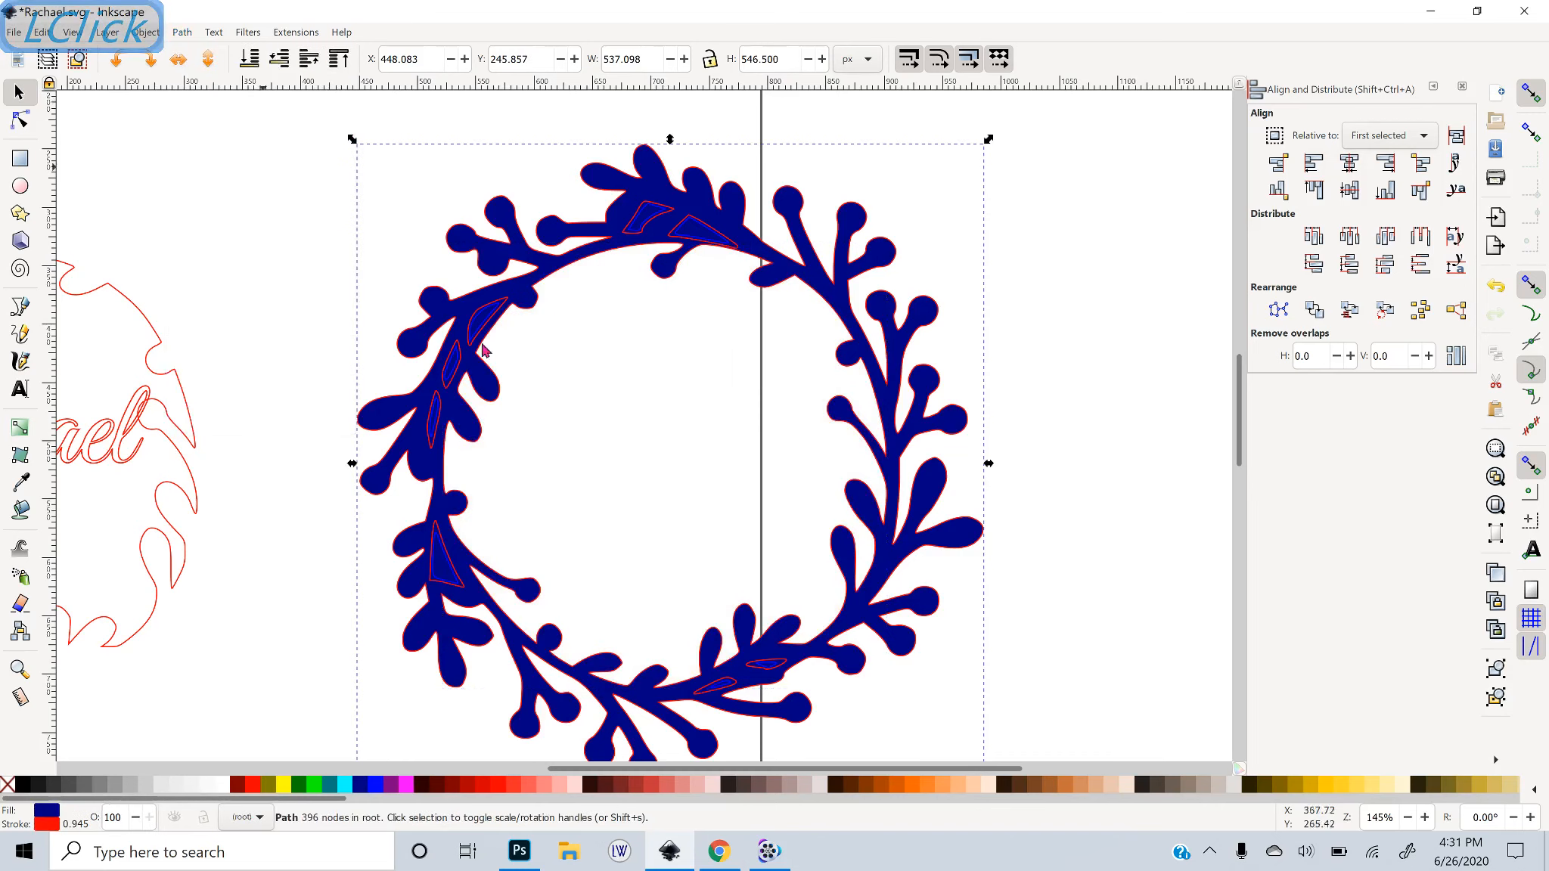
# Try moving the wreath aside to expose the small loose shapes, and undo the move
pyautogui.scroll(-3, 946, 692)
pyautogui.moveTo(951, 603); pyautogui.dragTo(1237, 667)
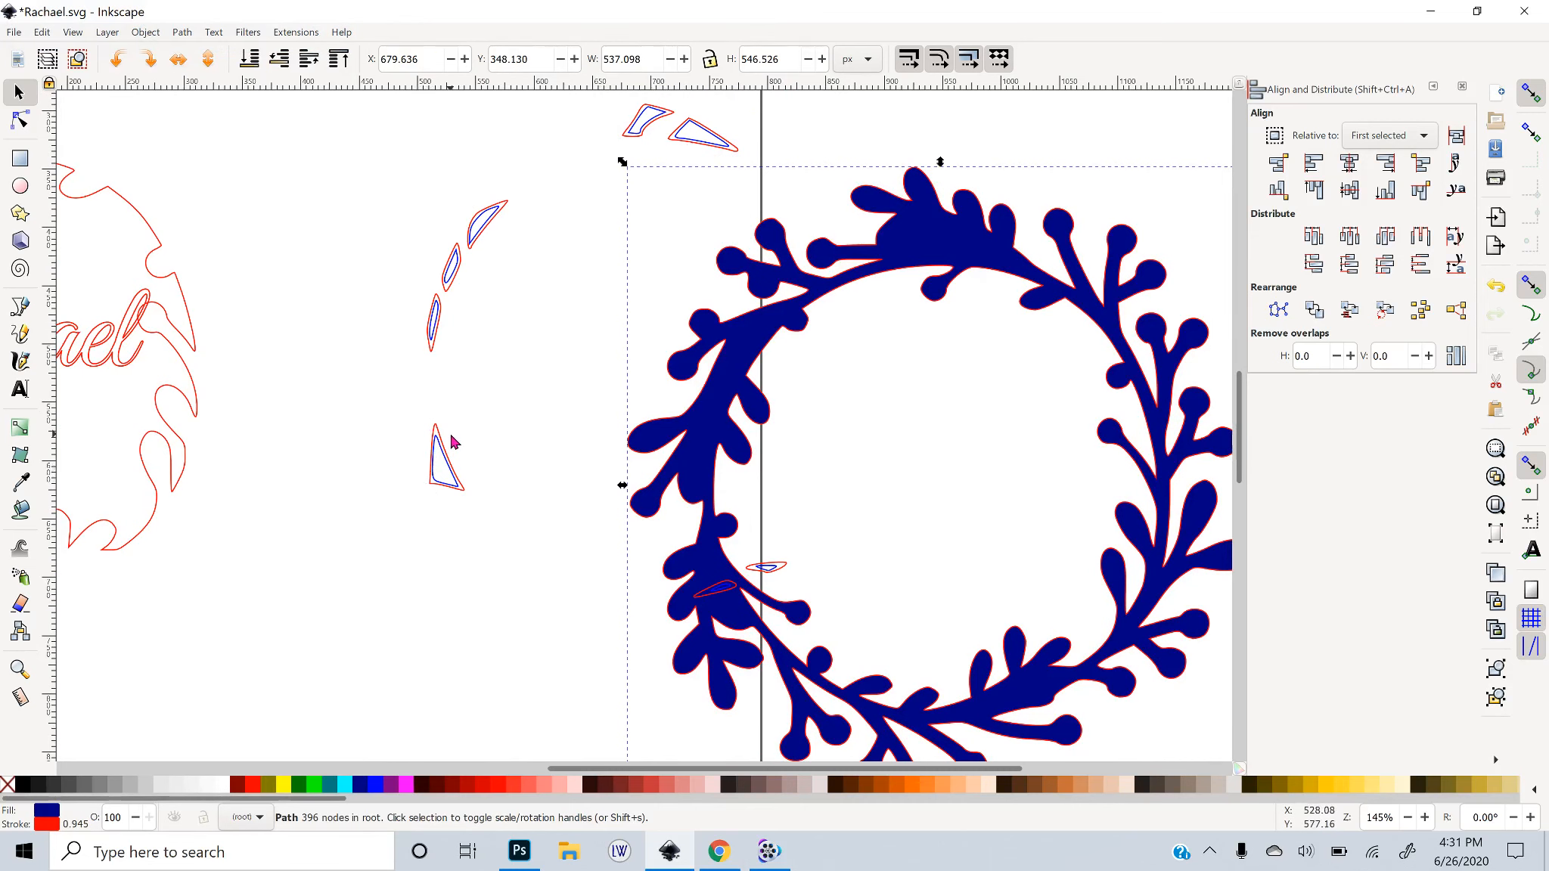
pyautogui.hotkey('ctrl', 'z')
pyautogui.scroll(3, 591, 412)
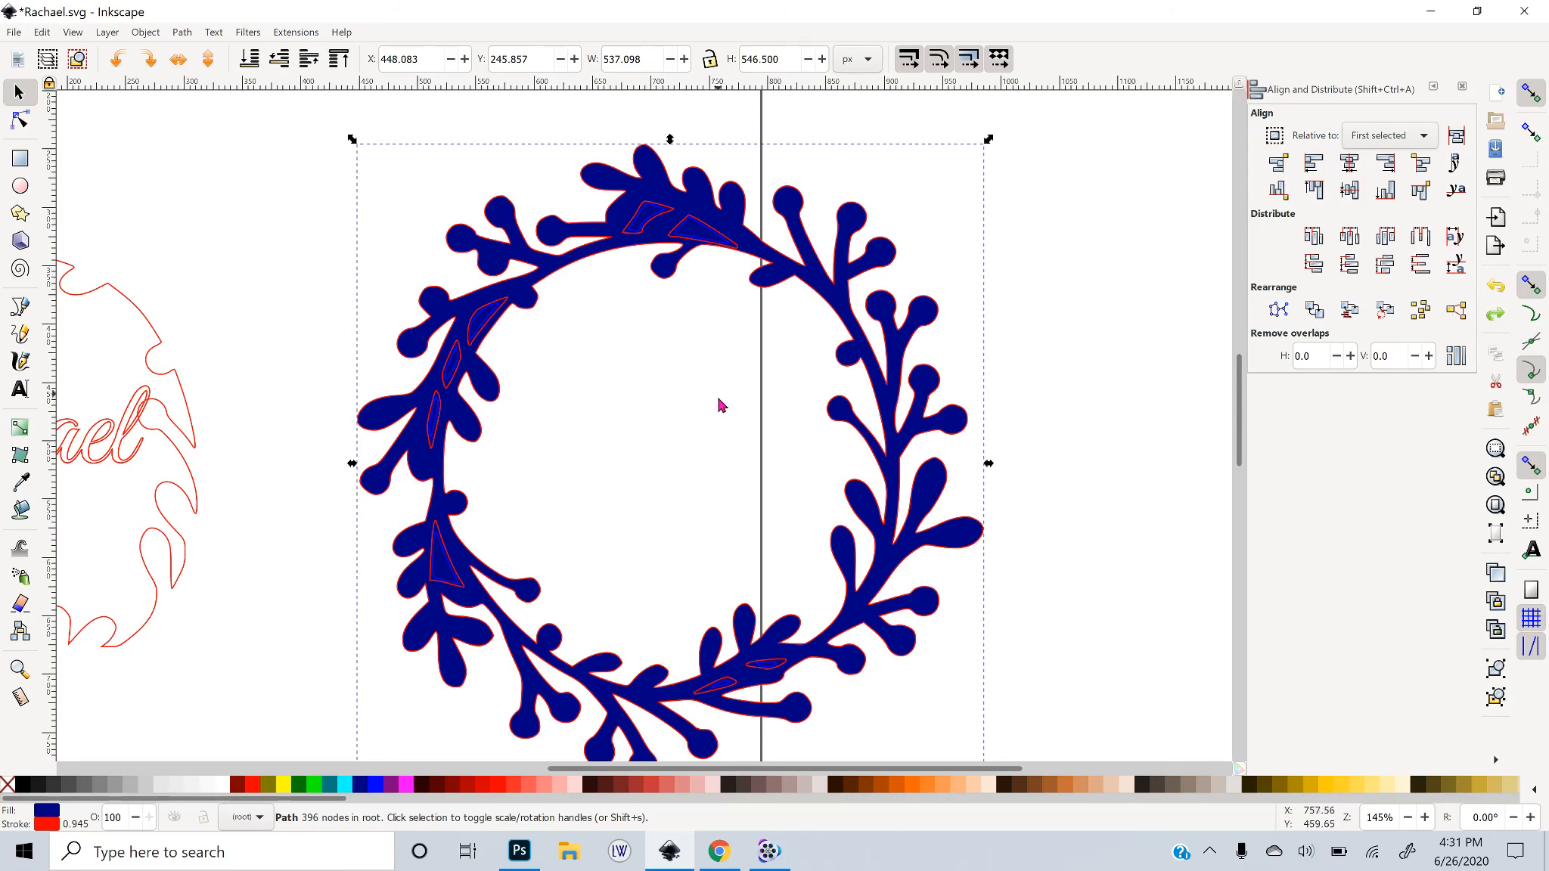
pyautogui.scroll(3, 719, 401)
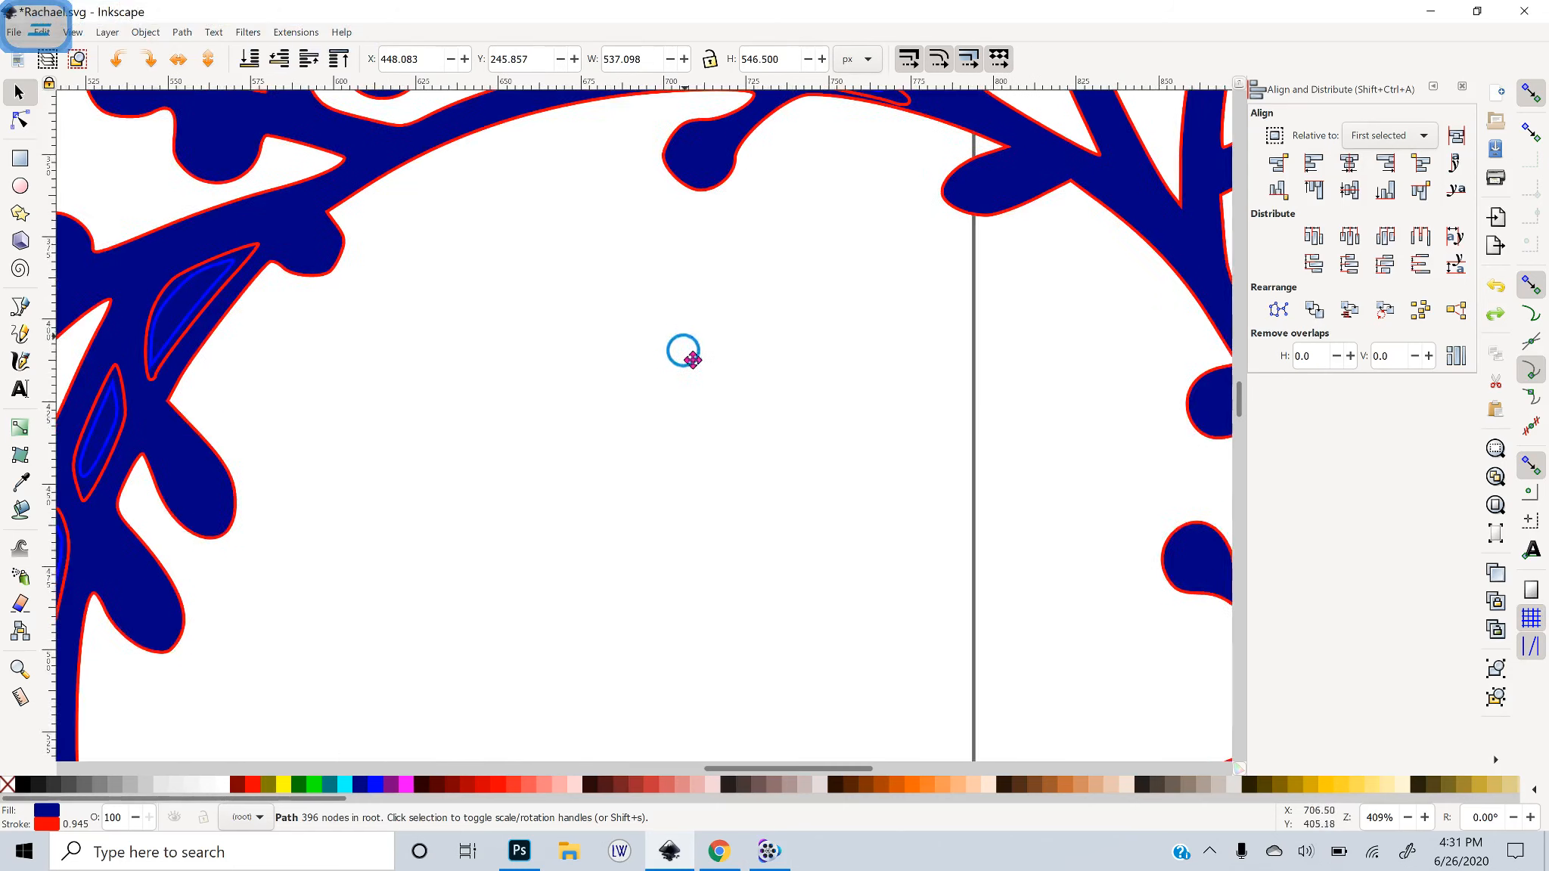
pyautogui.scroll(5, 686, 344)
pyautogui.click(658, 282)
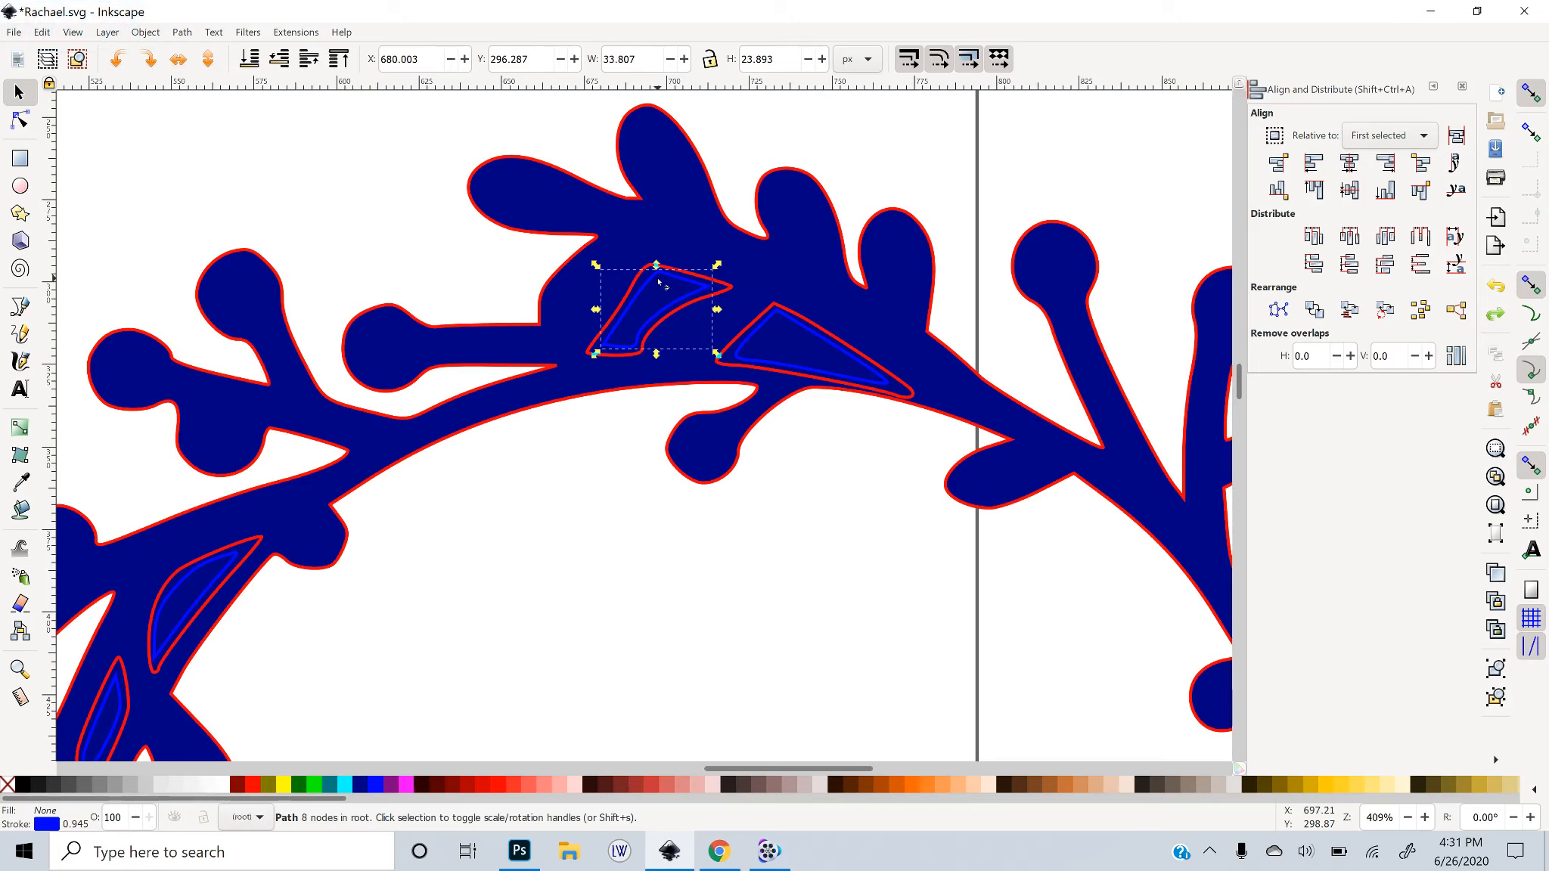
pyautogui.keyDown('shift'); pyautogui.click(739, 357); pyautogui.keyUp('shift')
pyautogui.click(751, 488)
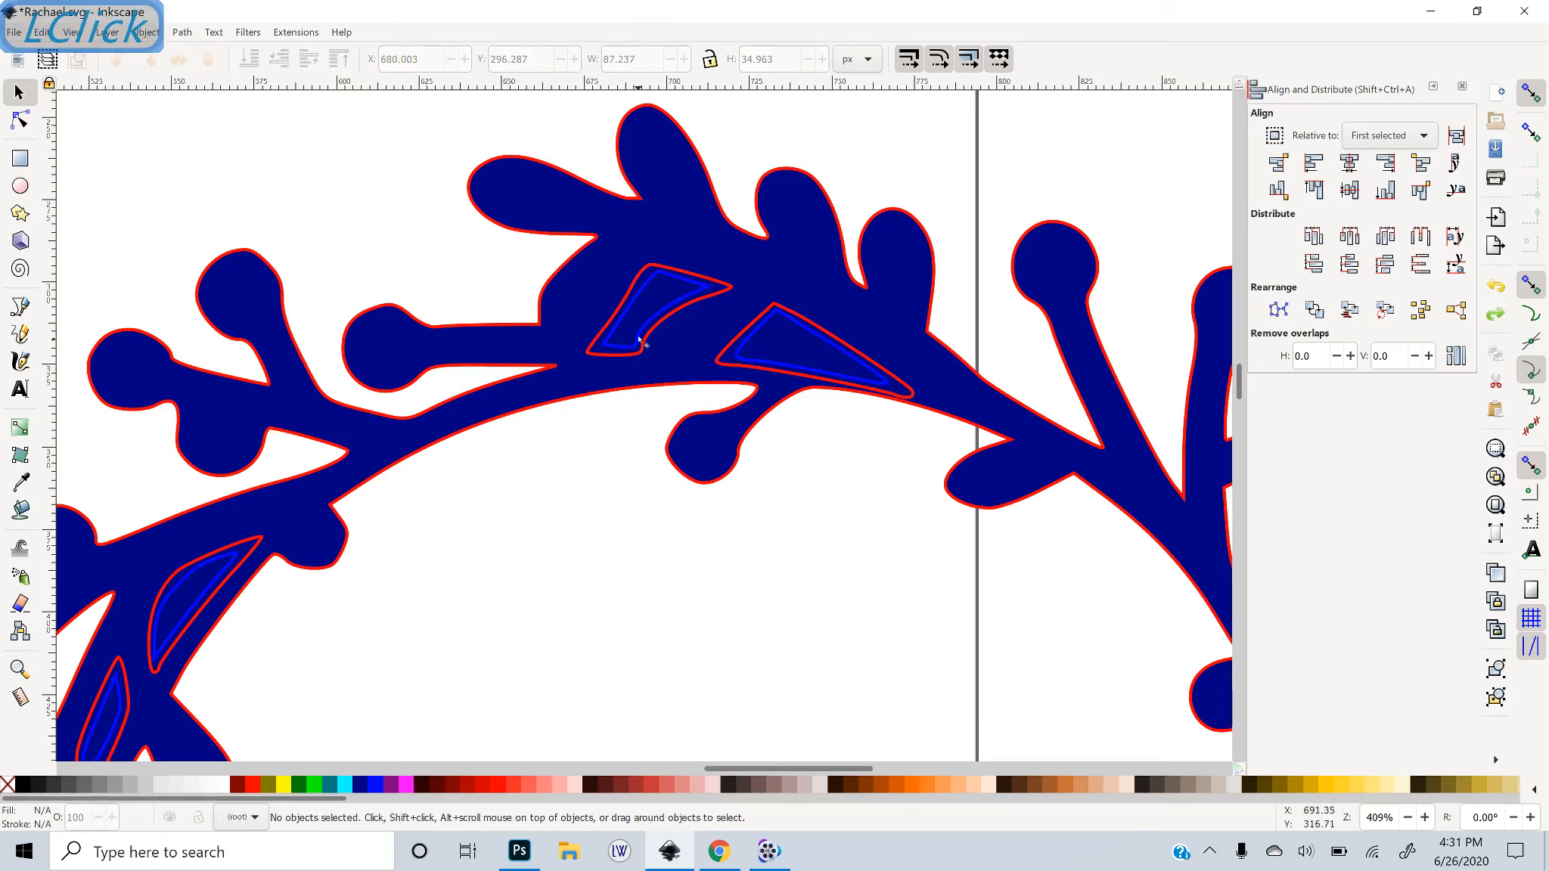
# Select all the small inner shapes that share the same blue stroke color and delete them
pyautogui.click(654, 286)
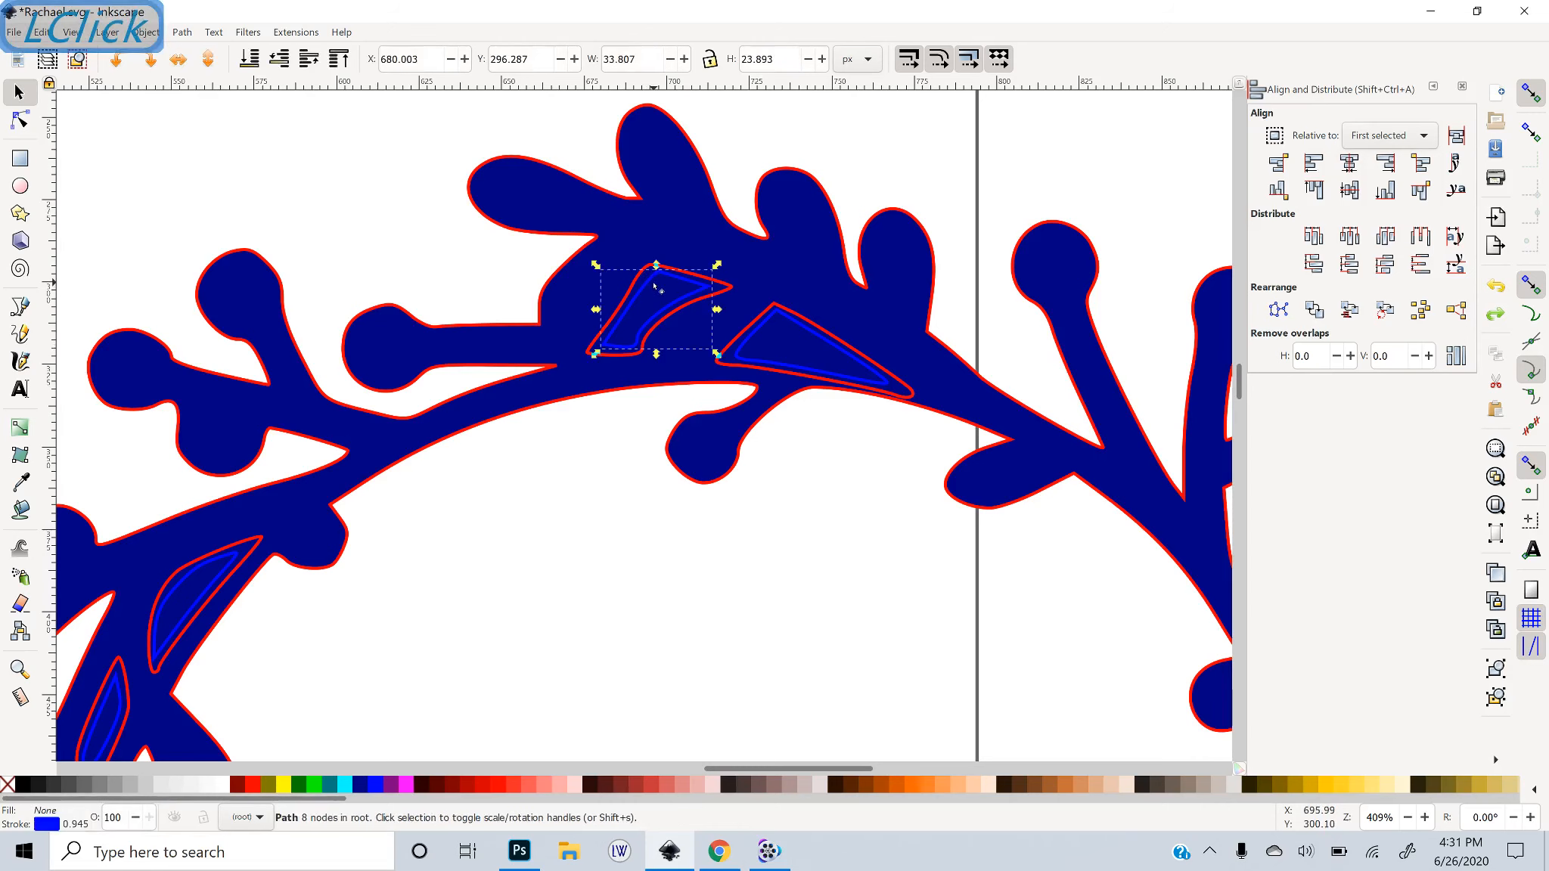
pyautogui.rightClick(655, 287)
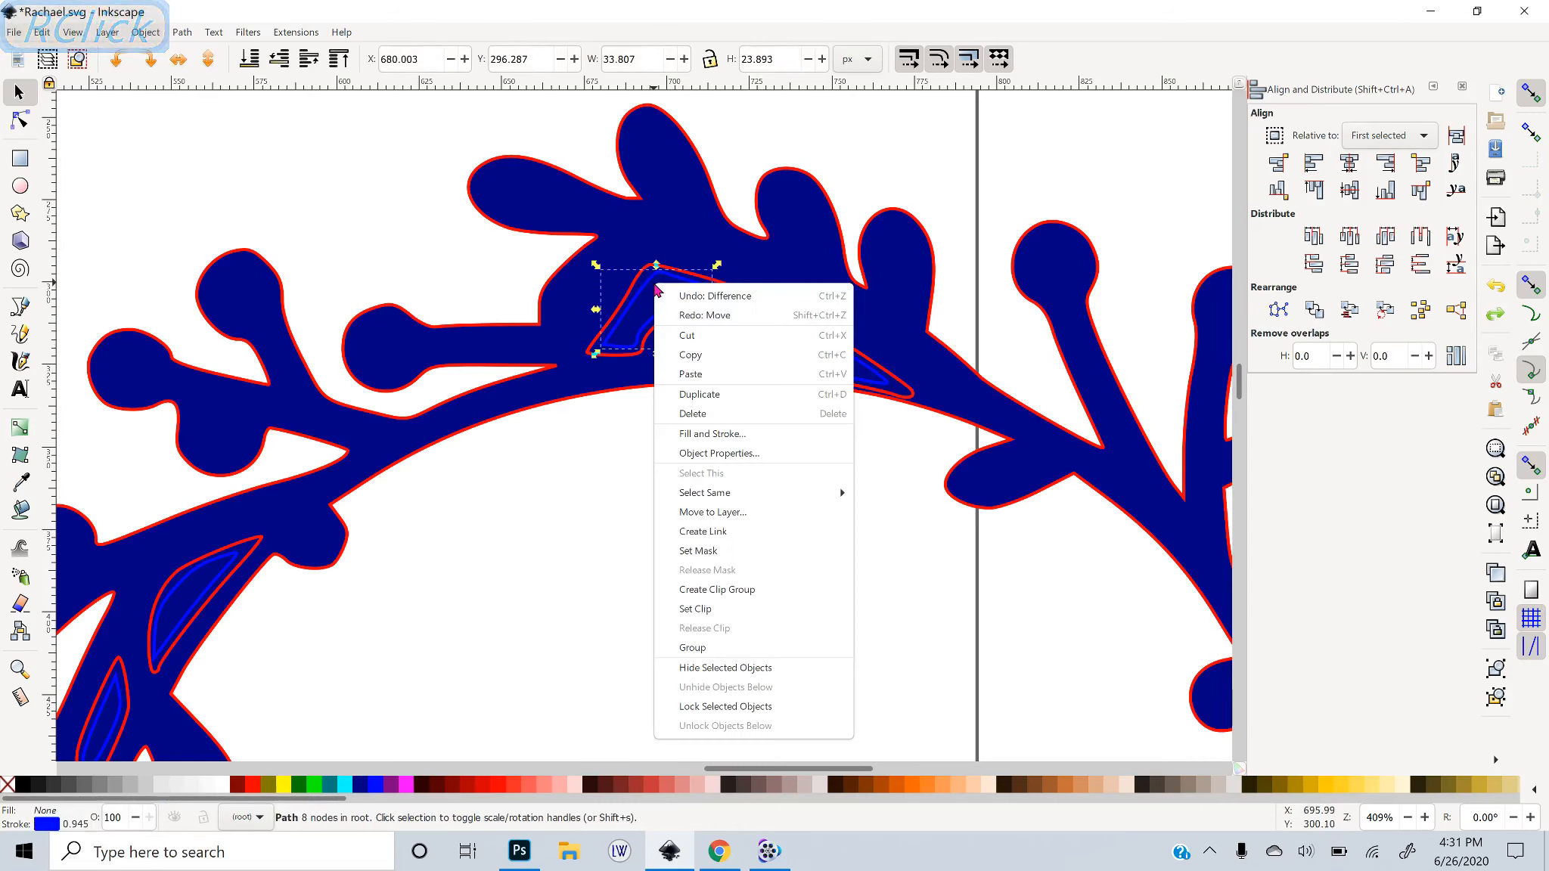
pyautogui.moveTo(724, 501)
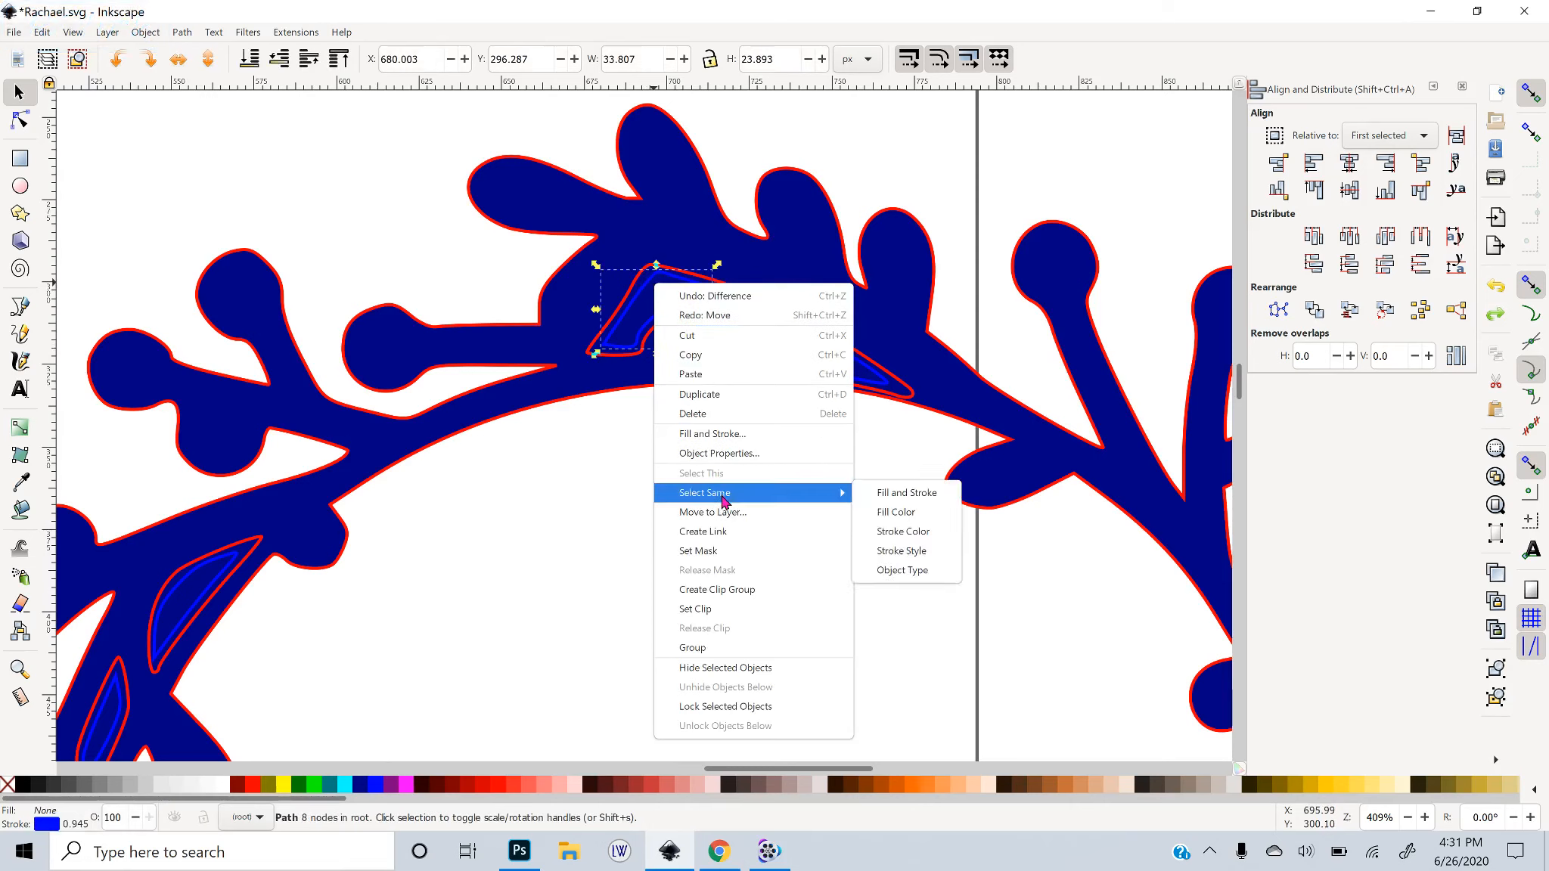
pyautogui.click(900, 534)
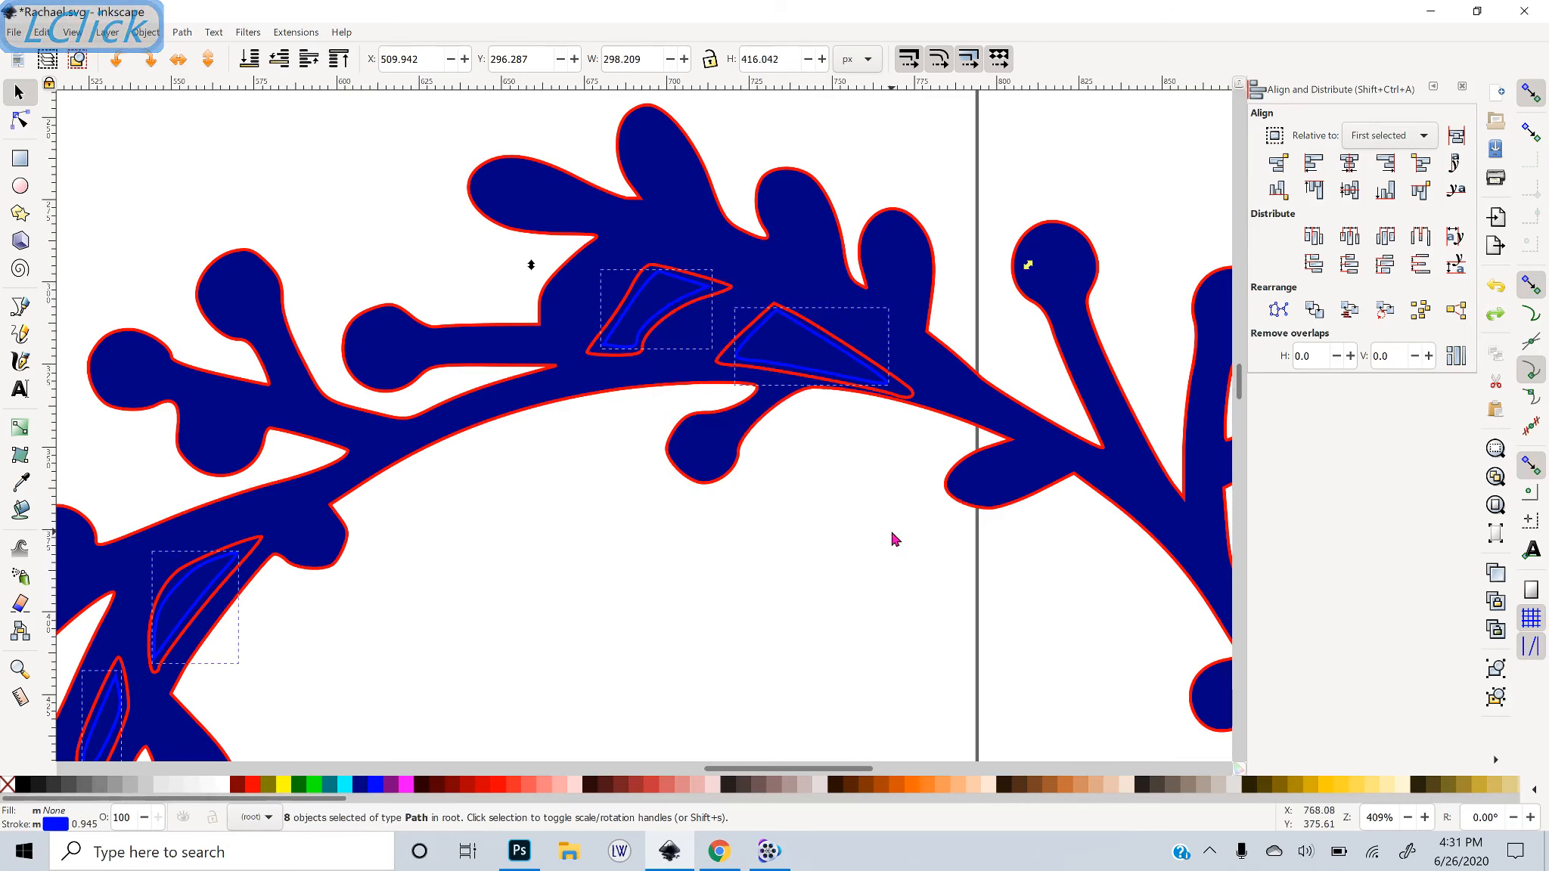
pyautogui.scroll(-4, 892, 528)
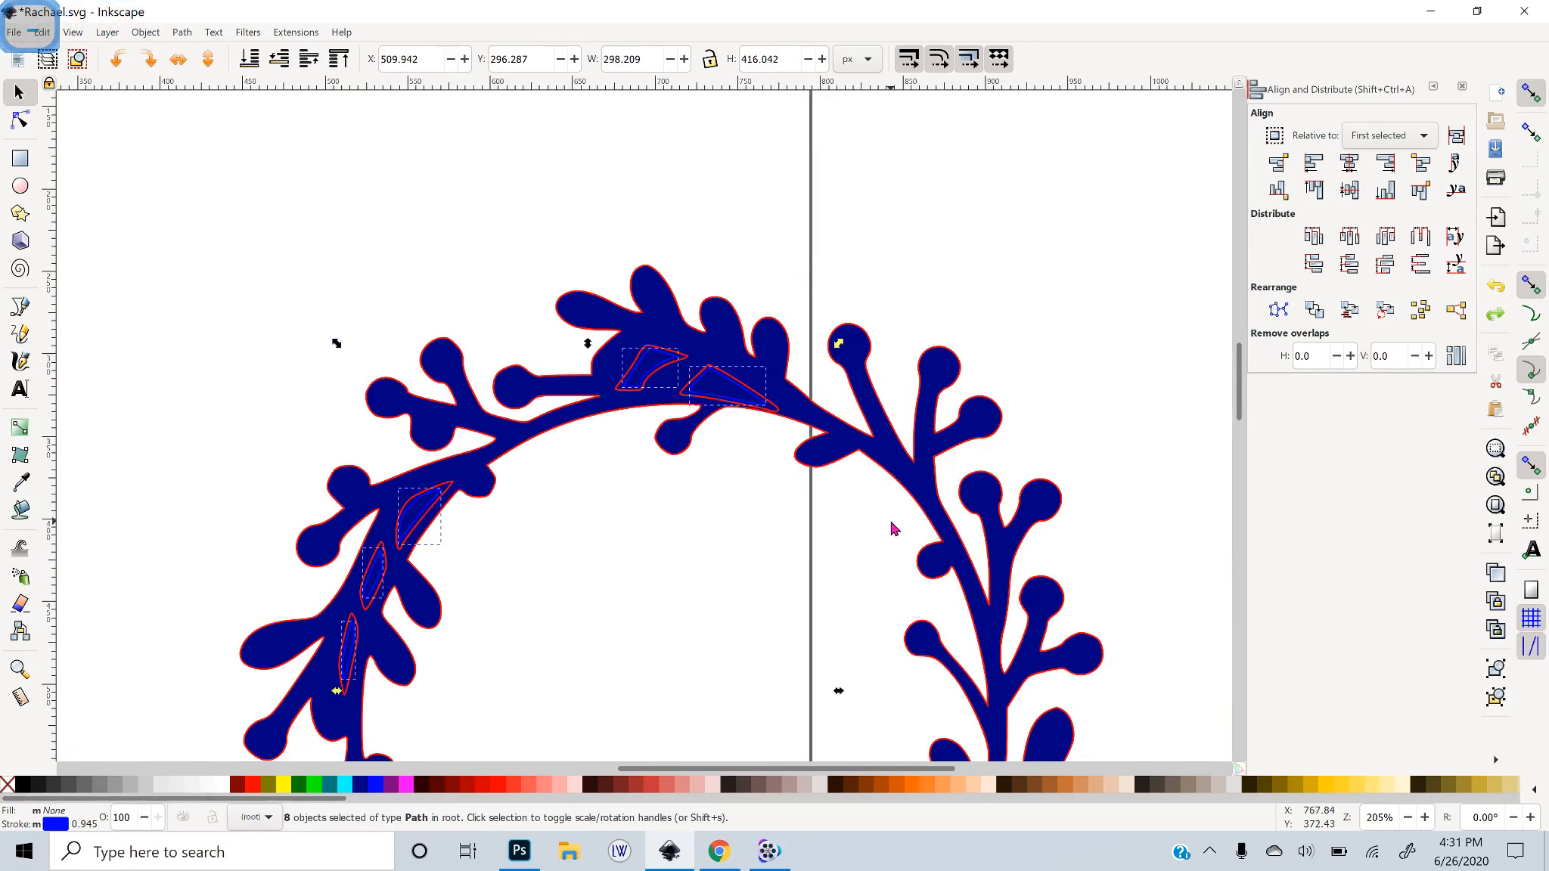
pyautogui.scroll(-1, 893, 528)
pyautogui.scroll(-3, 816, 512)
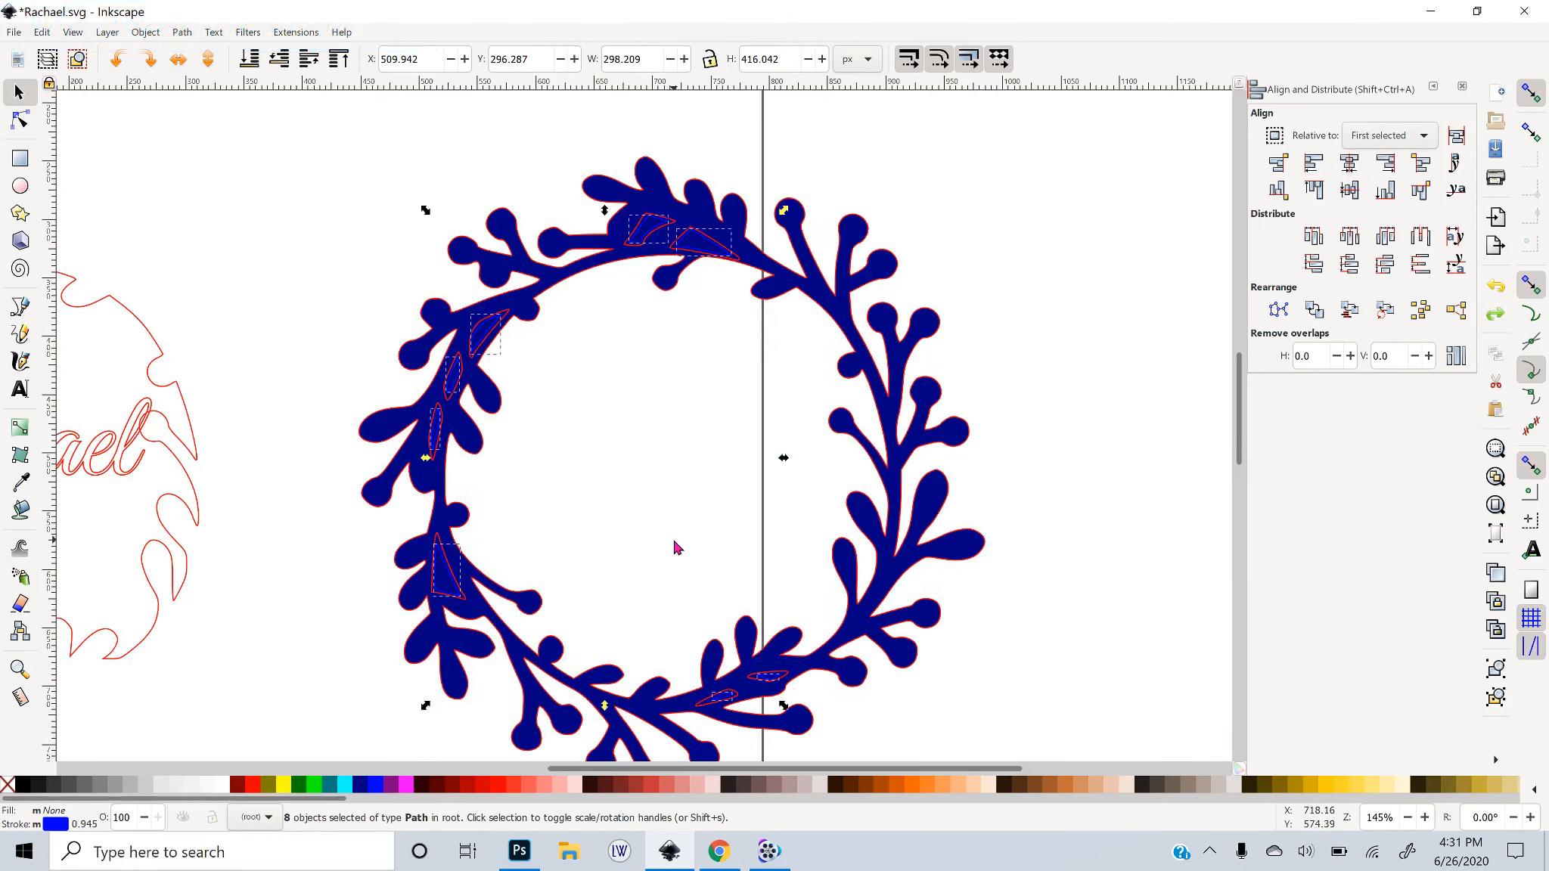
pyautogui.press('Delete')
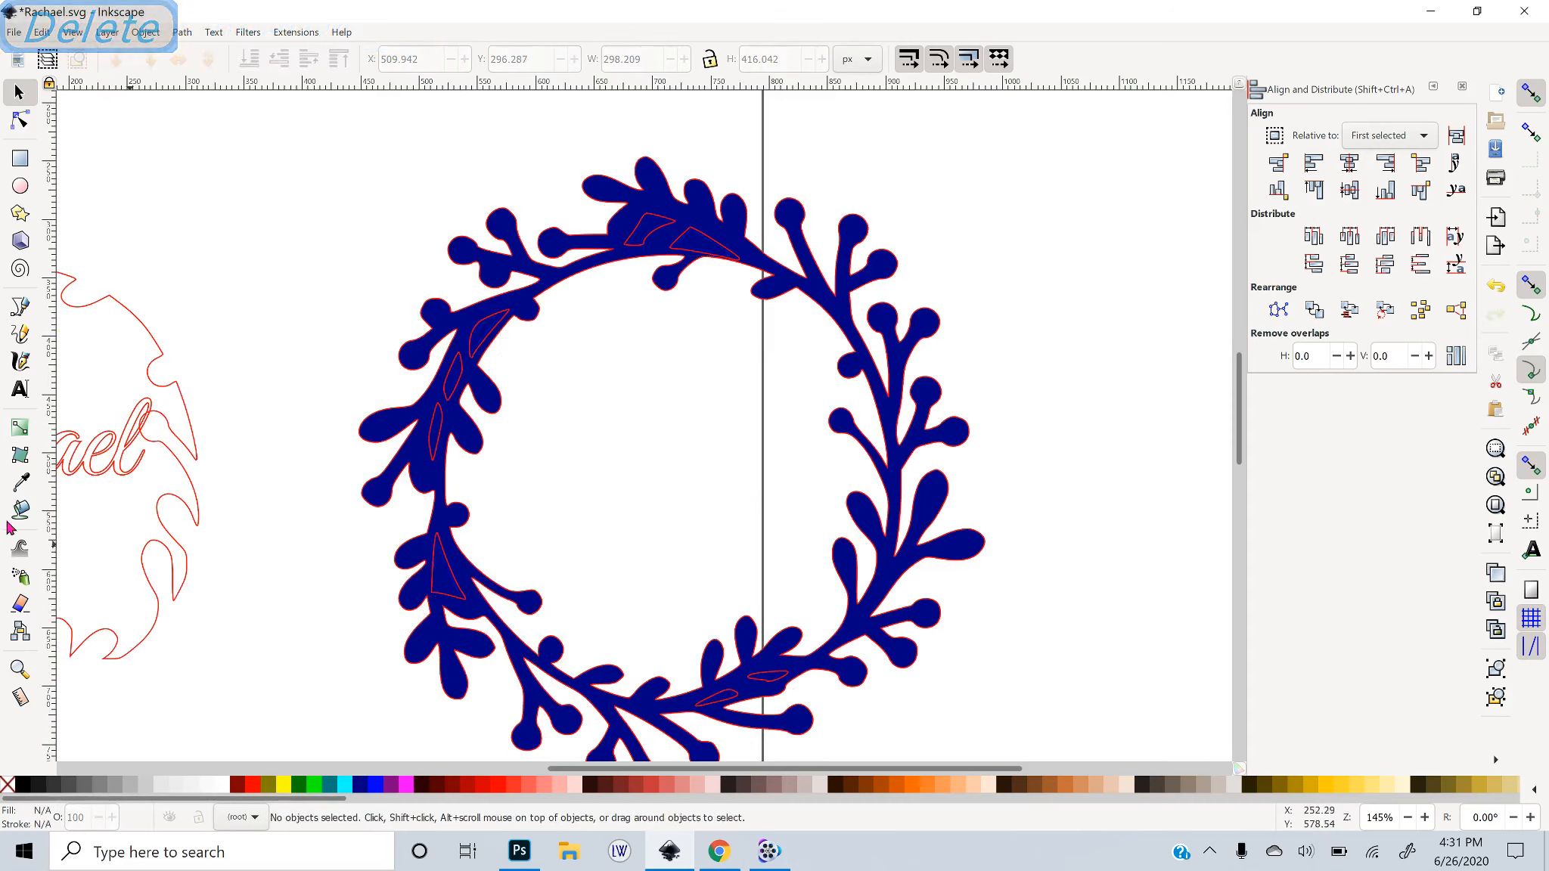
# Nudge the dark blue wreath down to Y 251.834 px, relative to the small red cutout shapes
pyautogui.click(652, 505)
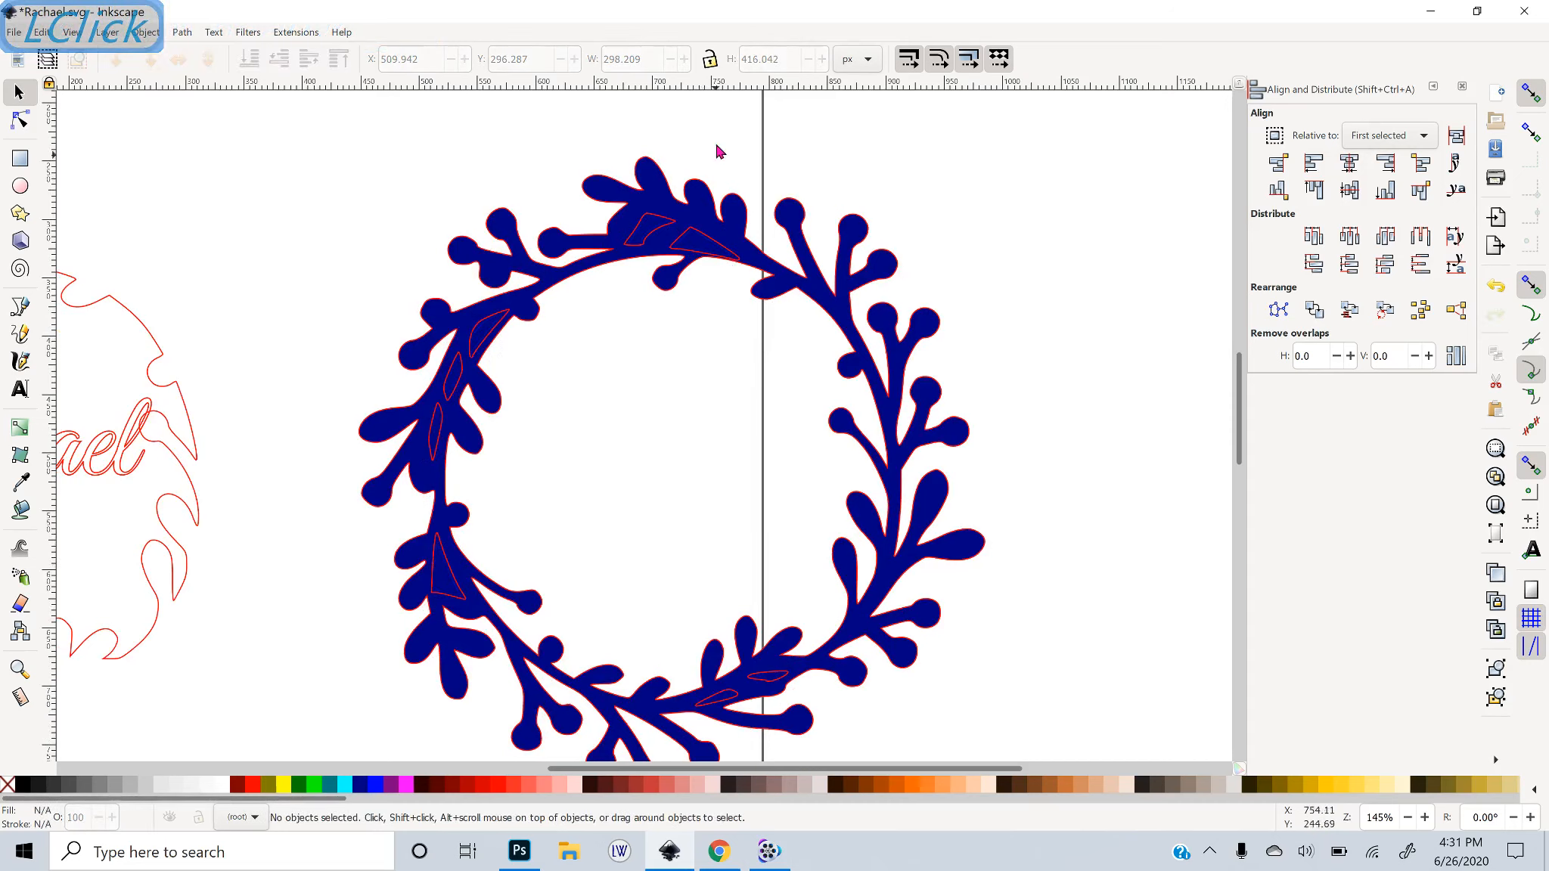
pyautogui.click(655, 191)
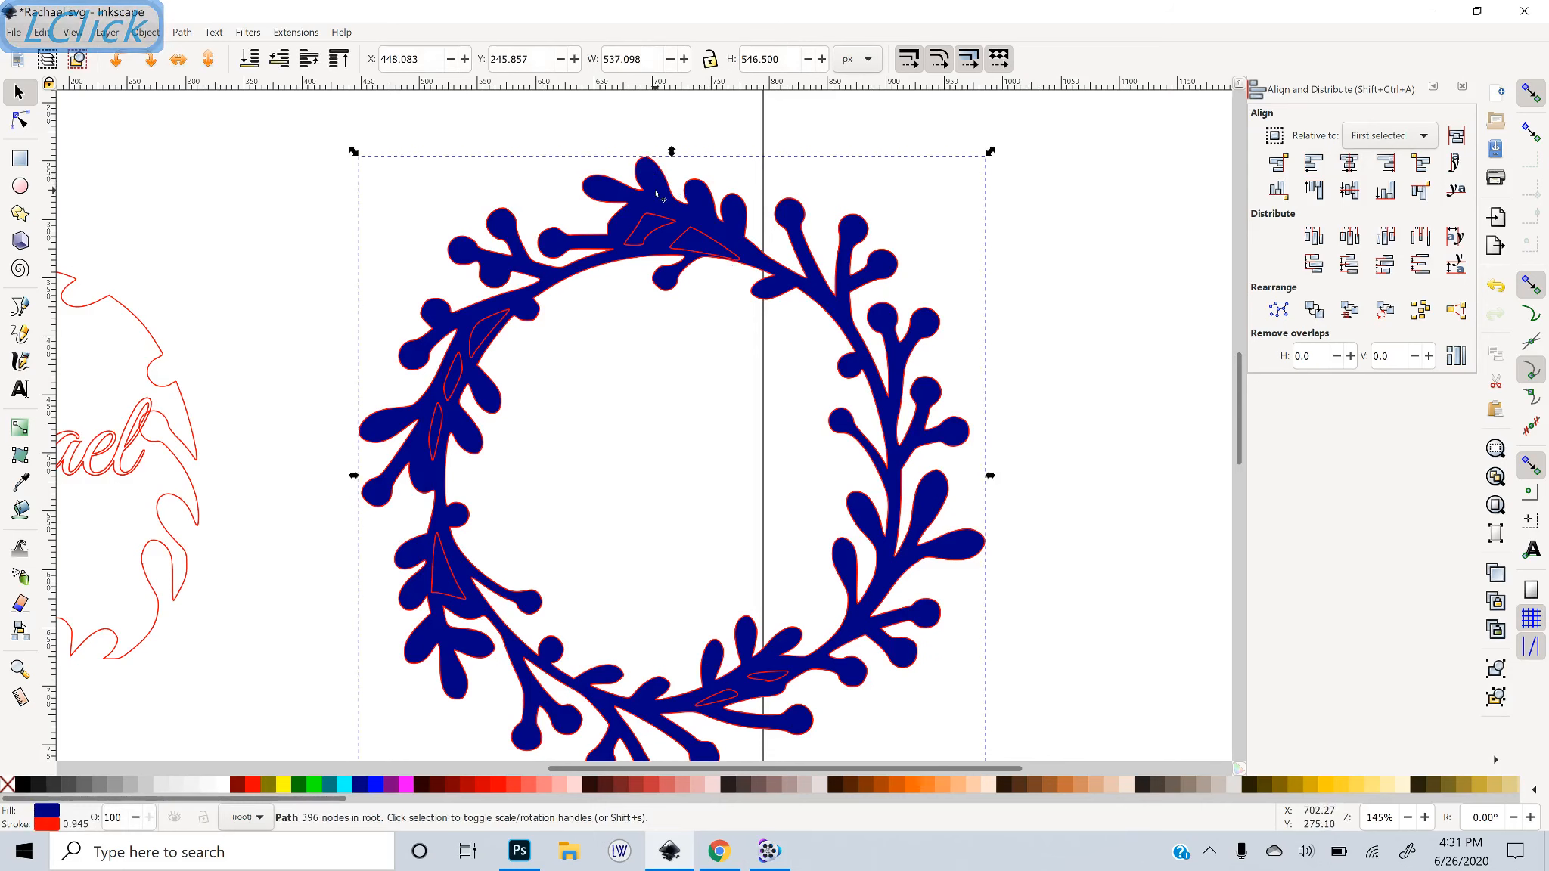
pyautogui.press('Down')
pyautogui.press('Down')
pyautogui.press('Down')
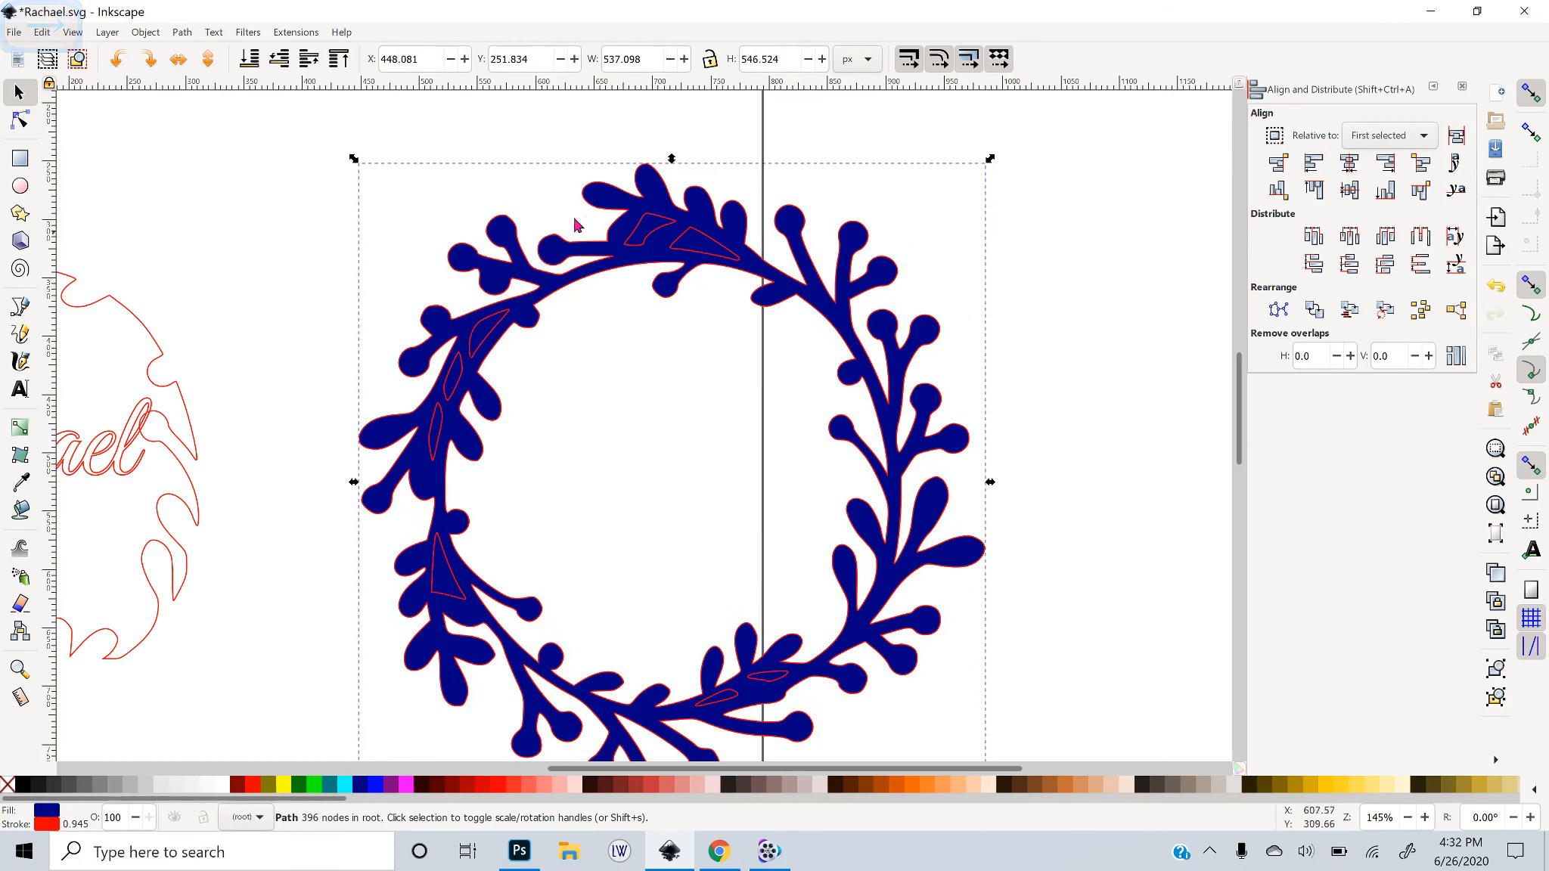
# Nudge the small red triangle in the wreath's lower-left section right and down to X 512.105 px, Y 570.004 px
pyautogui.click(728, 706)
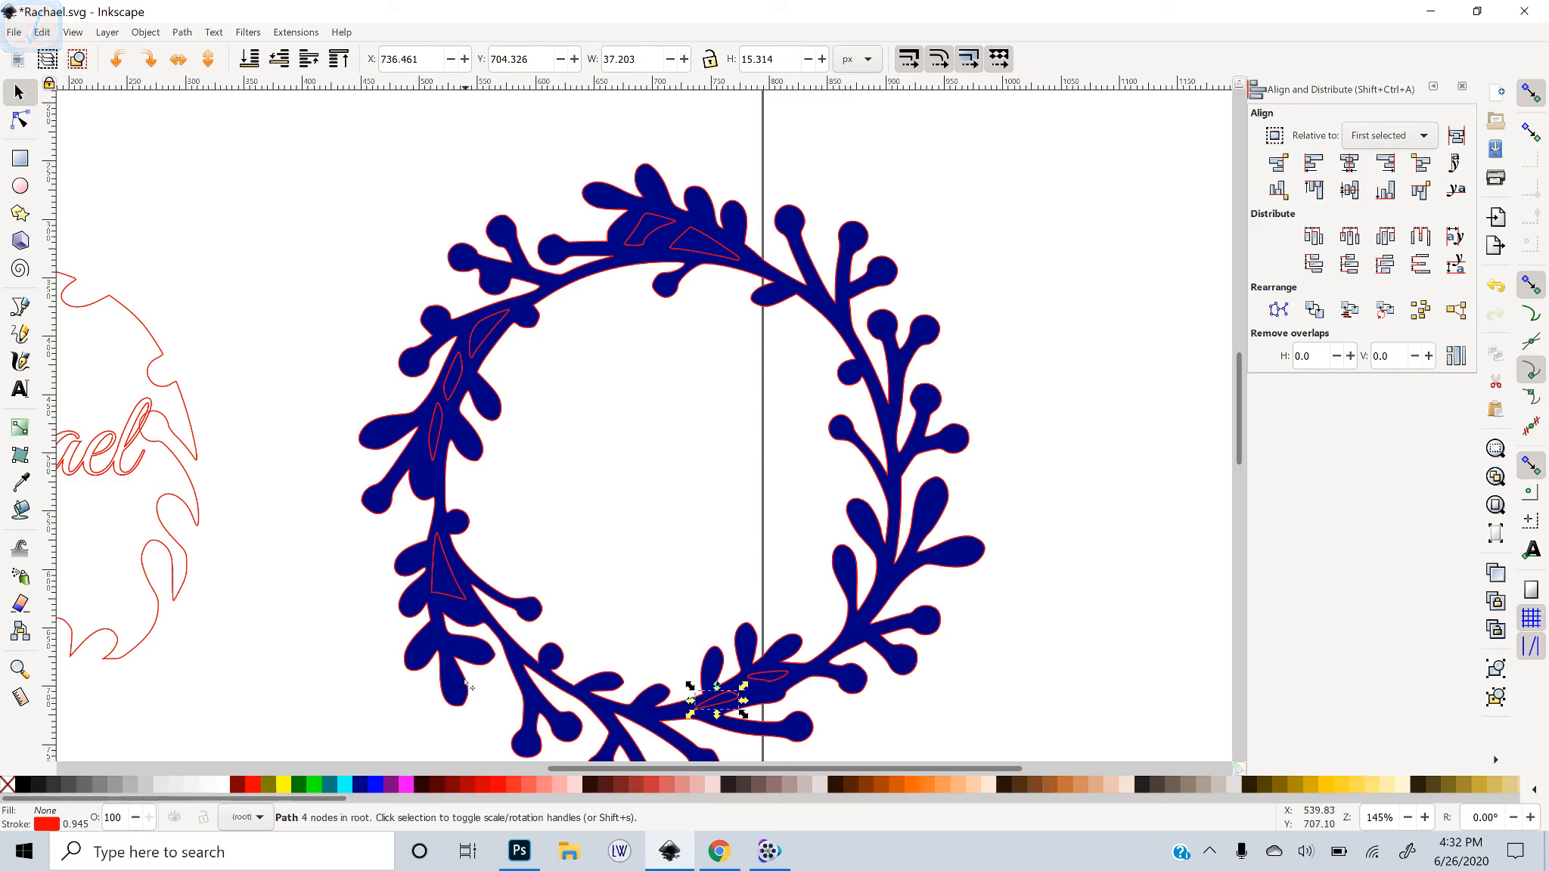
pyautogui.click(444, 598)
pyautogui.press('Right')
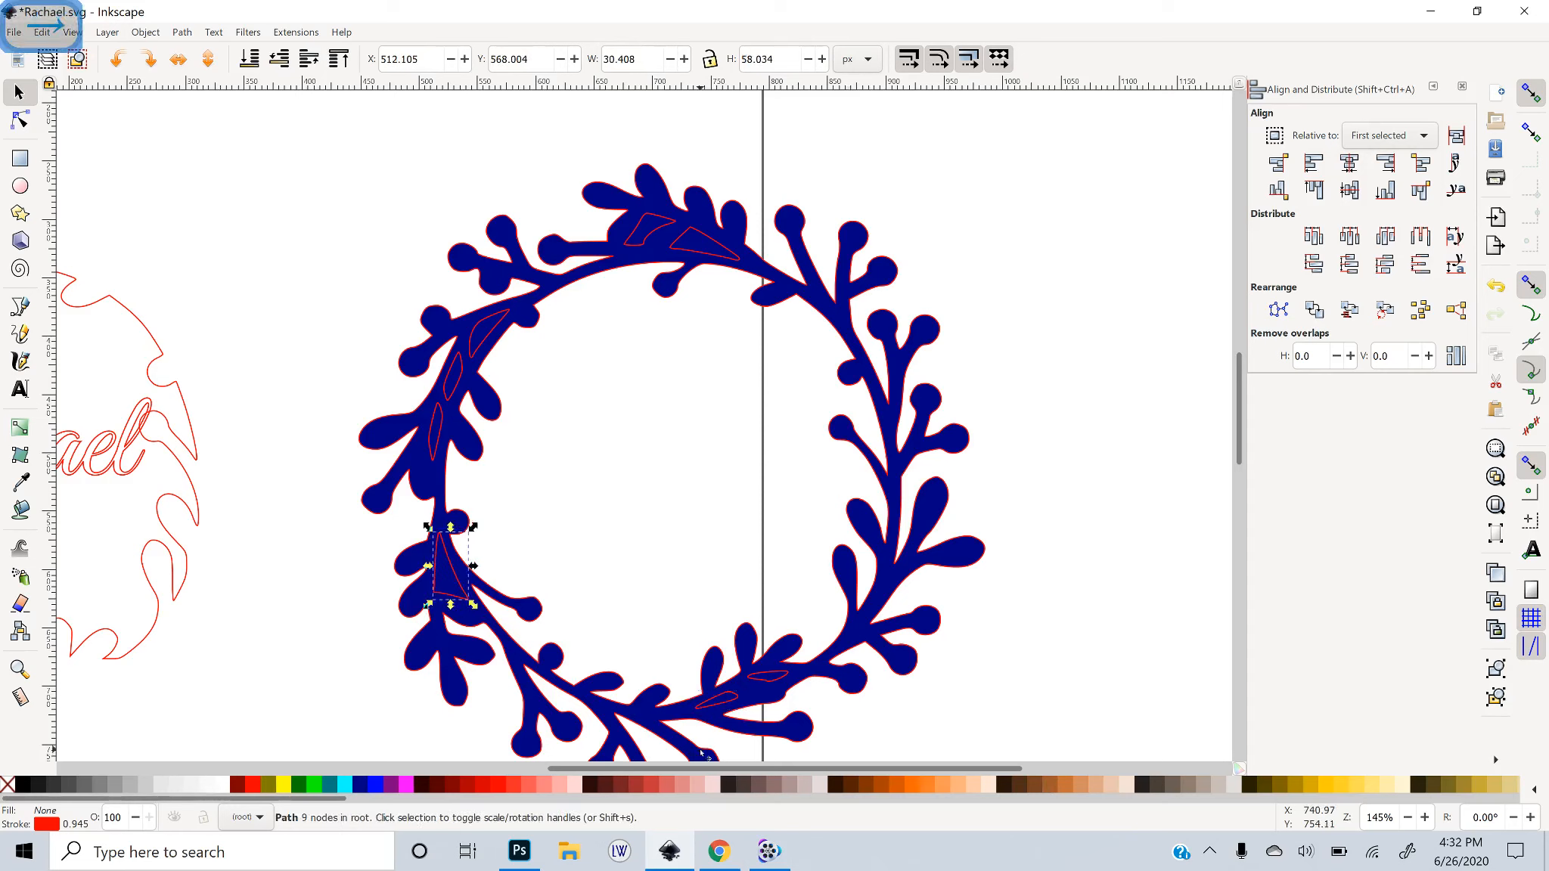
pyautogui.press('Down')
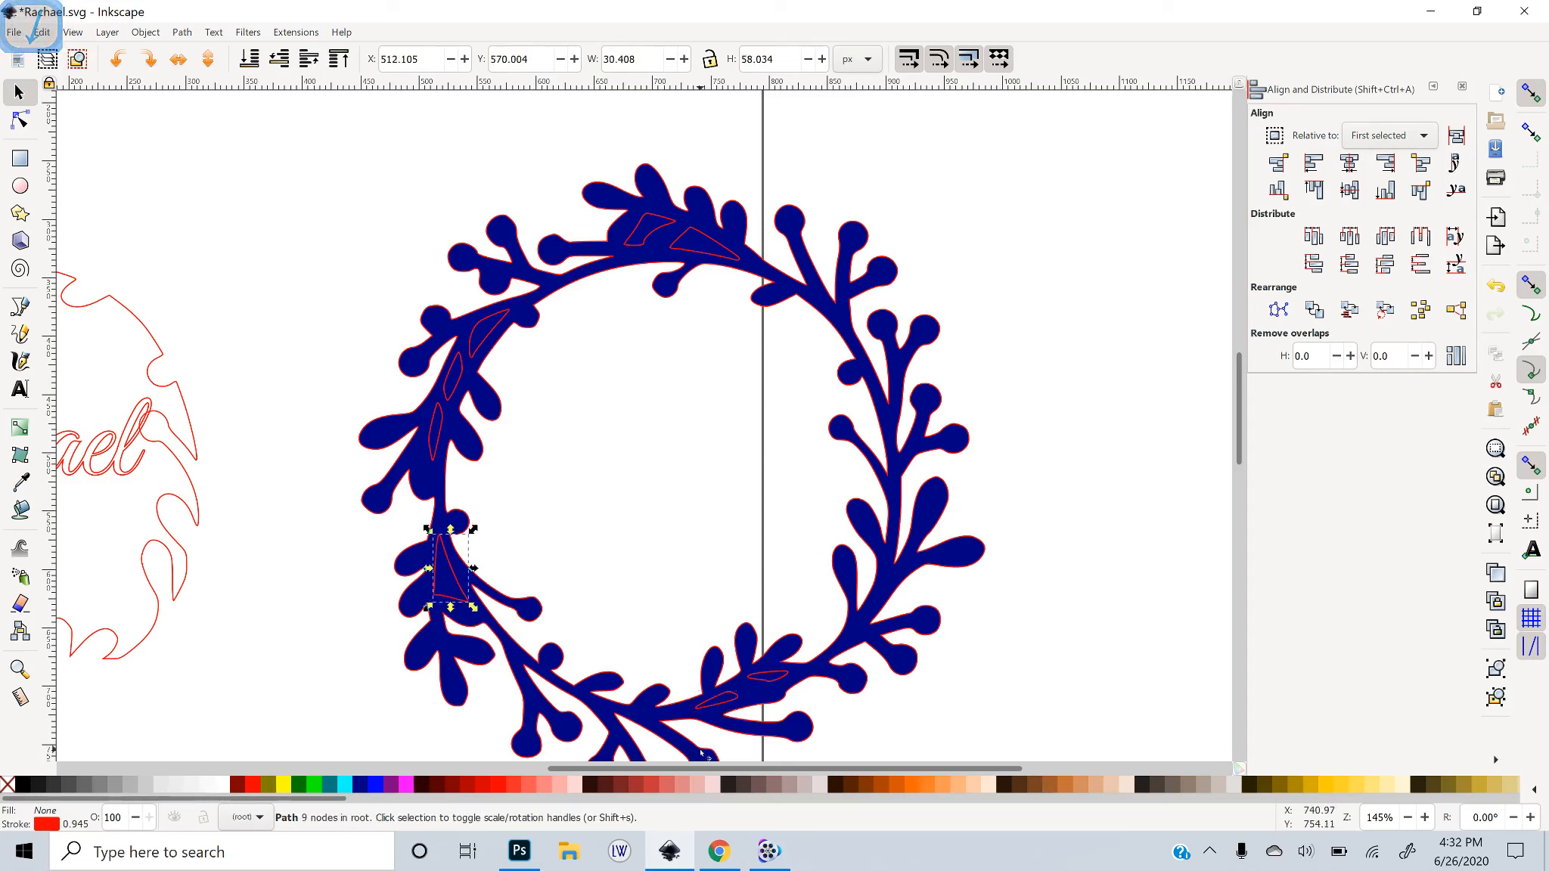
pyautogui.click(599, 520)
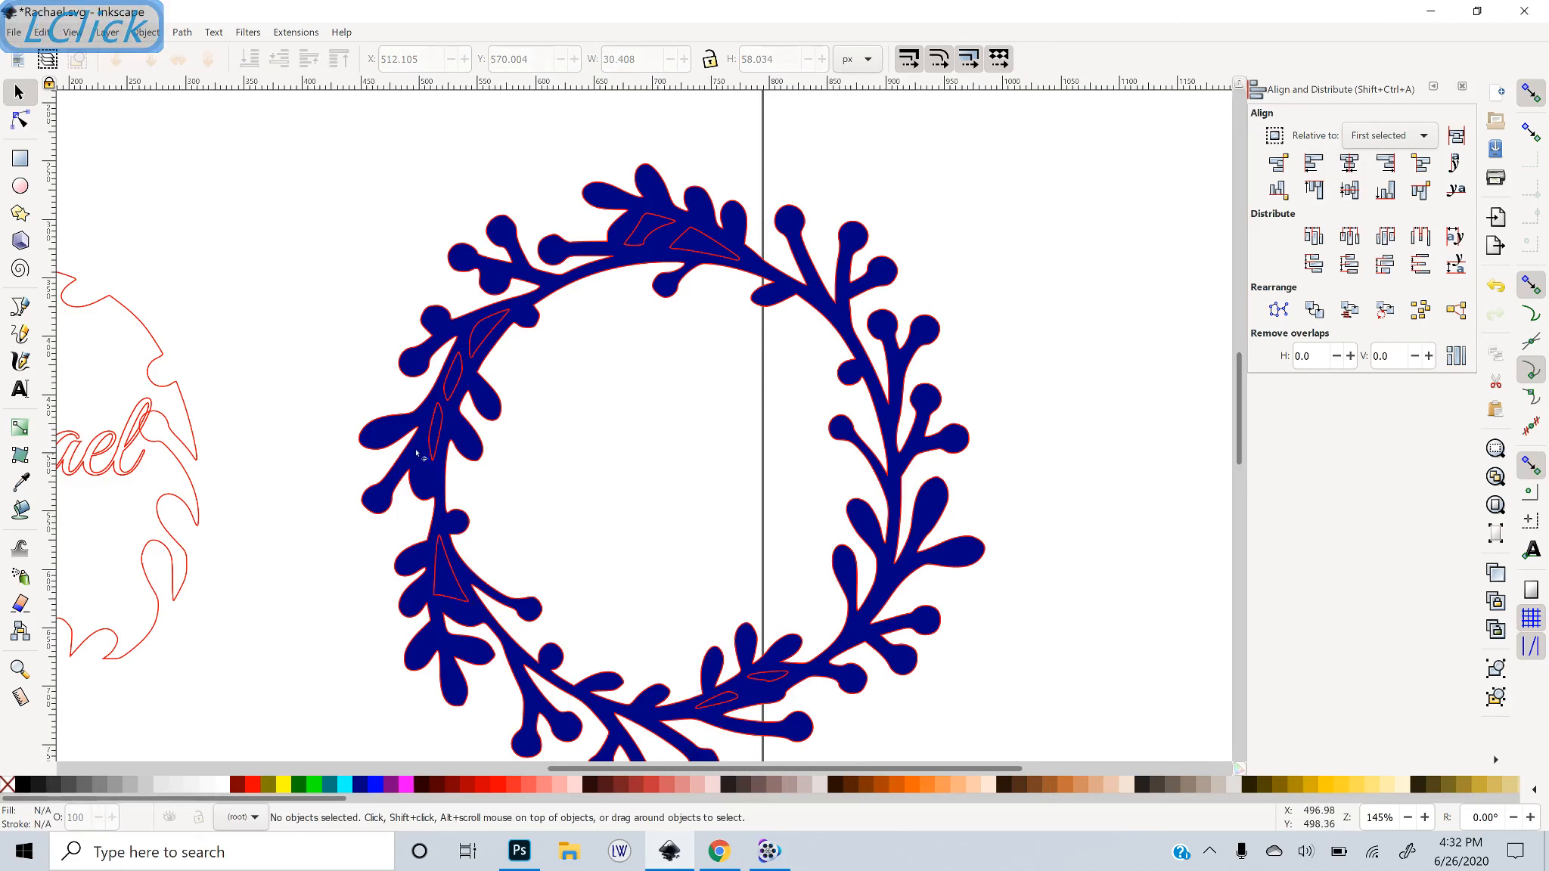
pyautogui.scroll(-2, 643, 500)
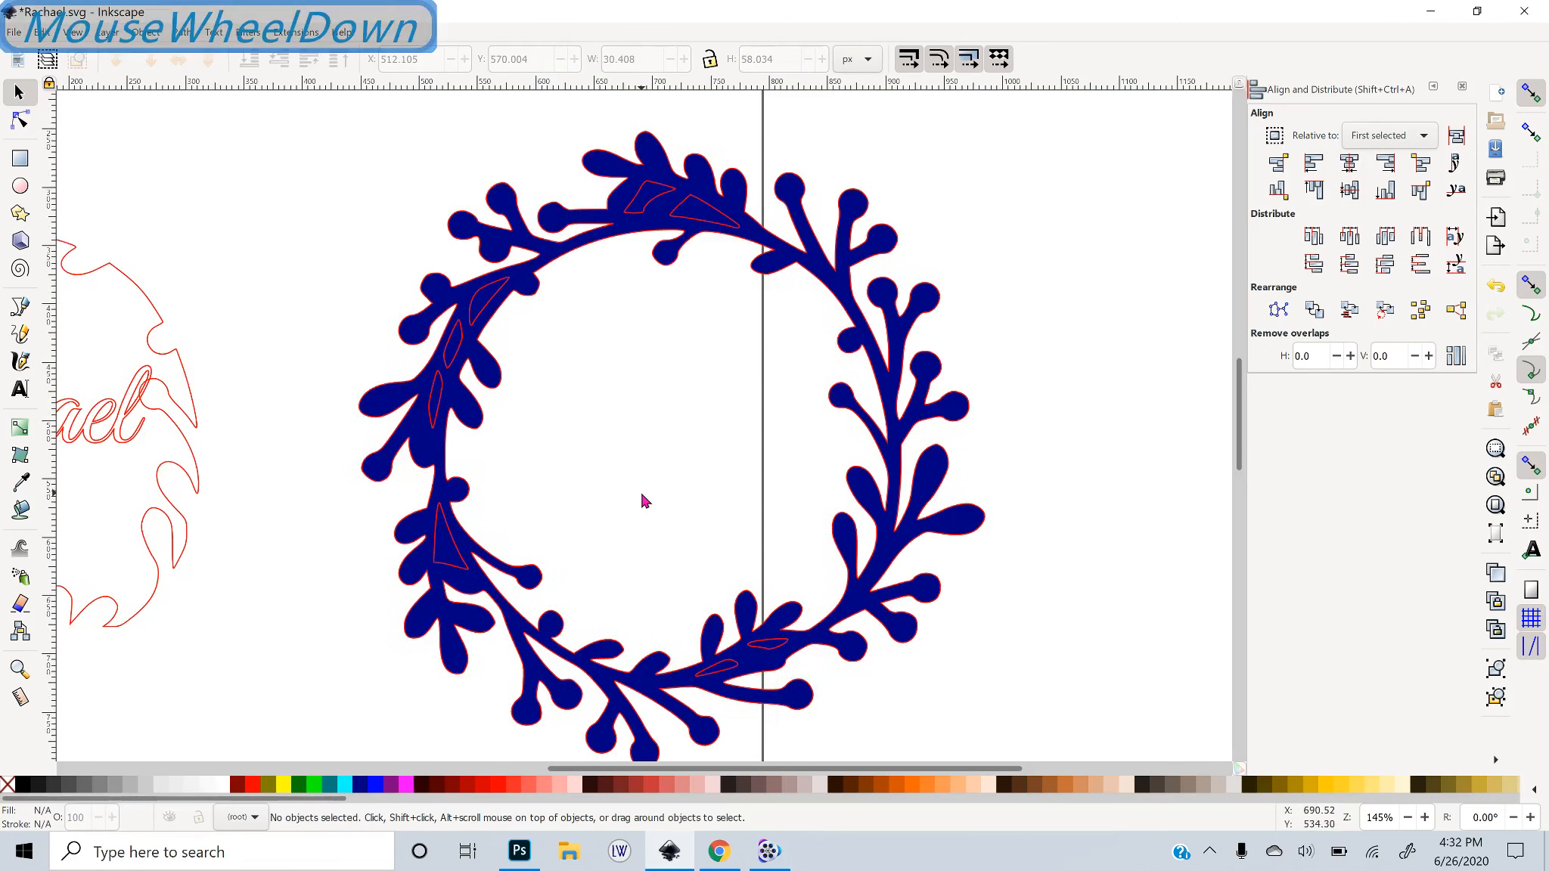
pyautogui.scroll(1, 643, 500)
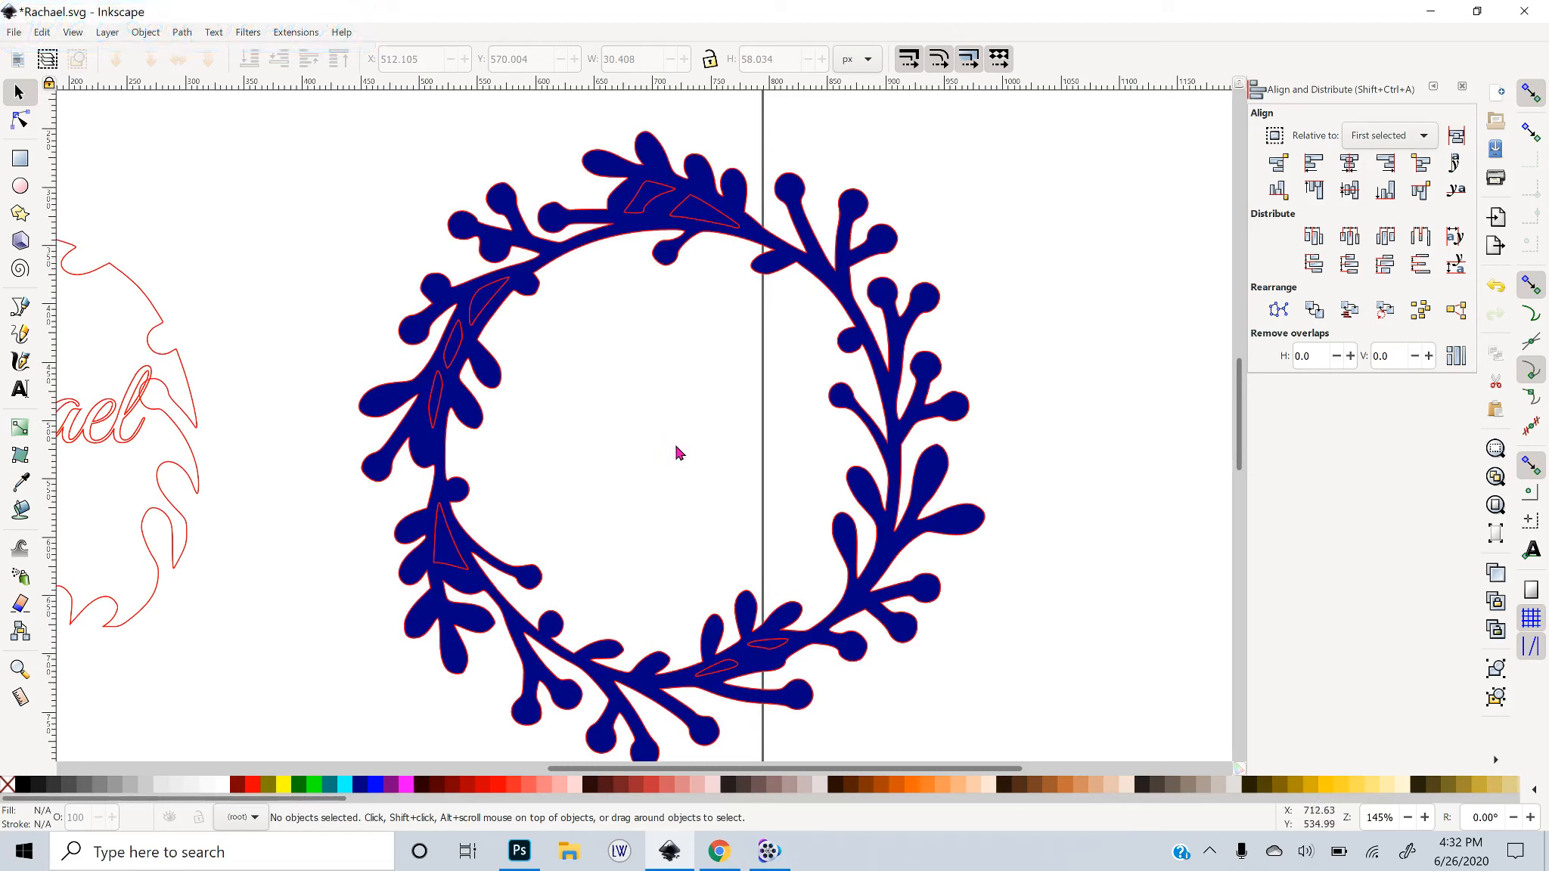
# Cut the small four-sided red shape near the top of the wreath out of the dark blue wreath using Difference
pyautogui.click(650, 209)
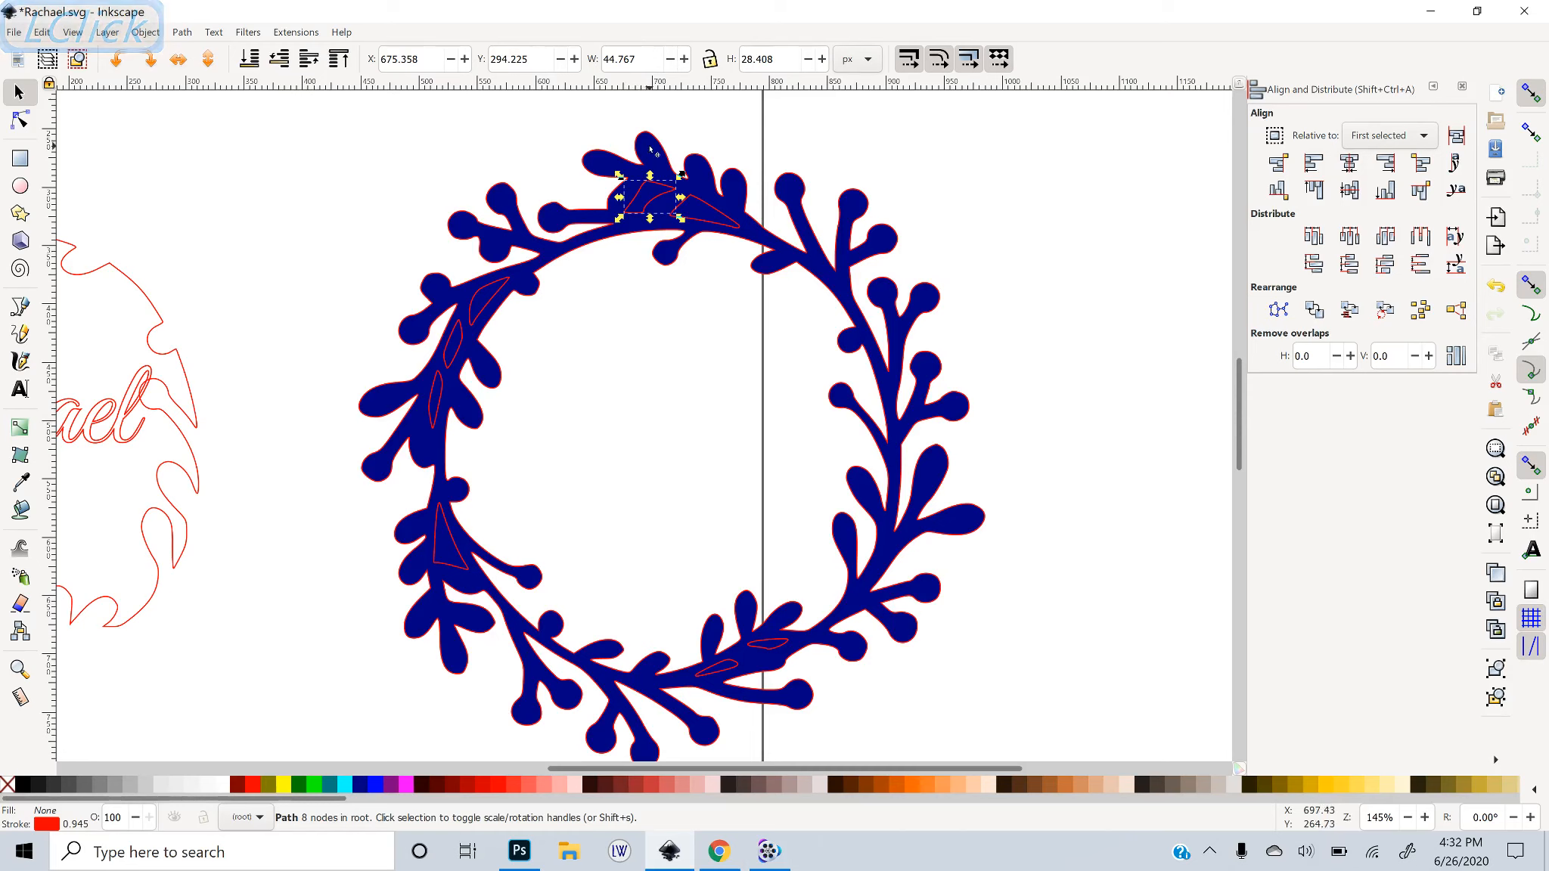
pyautogui.click(692, 517)
pyautogui.click(647, 209)
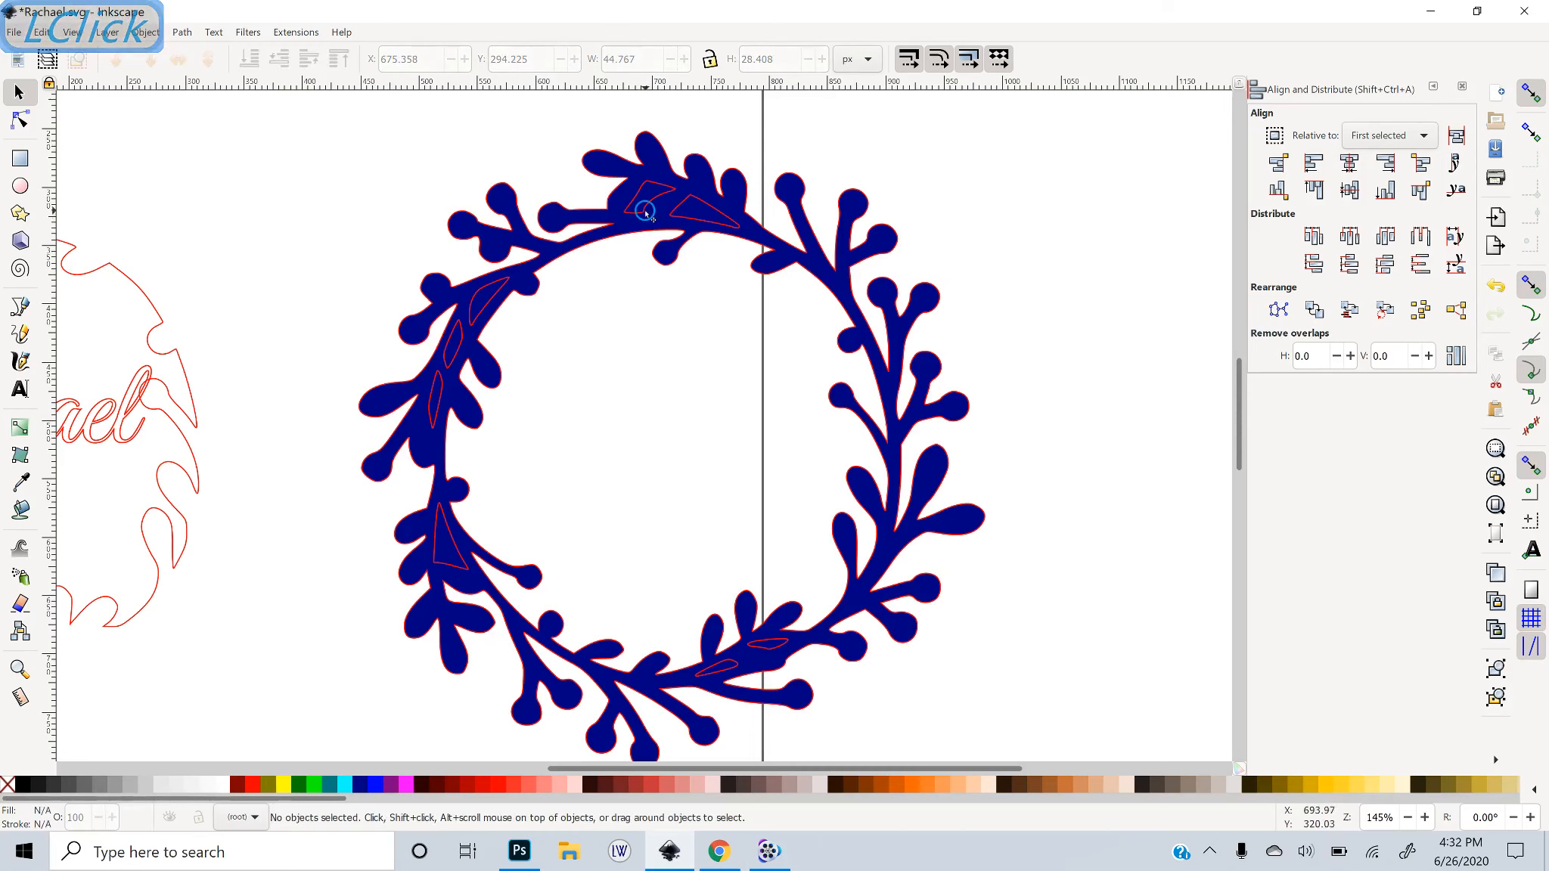
pyautogui.keyDown('shift'); pyautogui.click(654, 158); pyautogui.keyUp('shift')
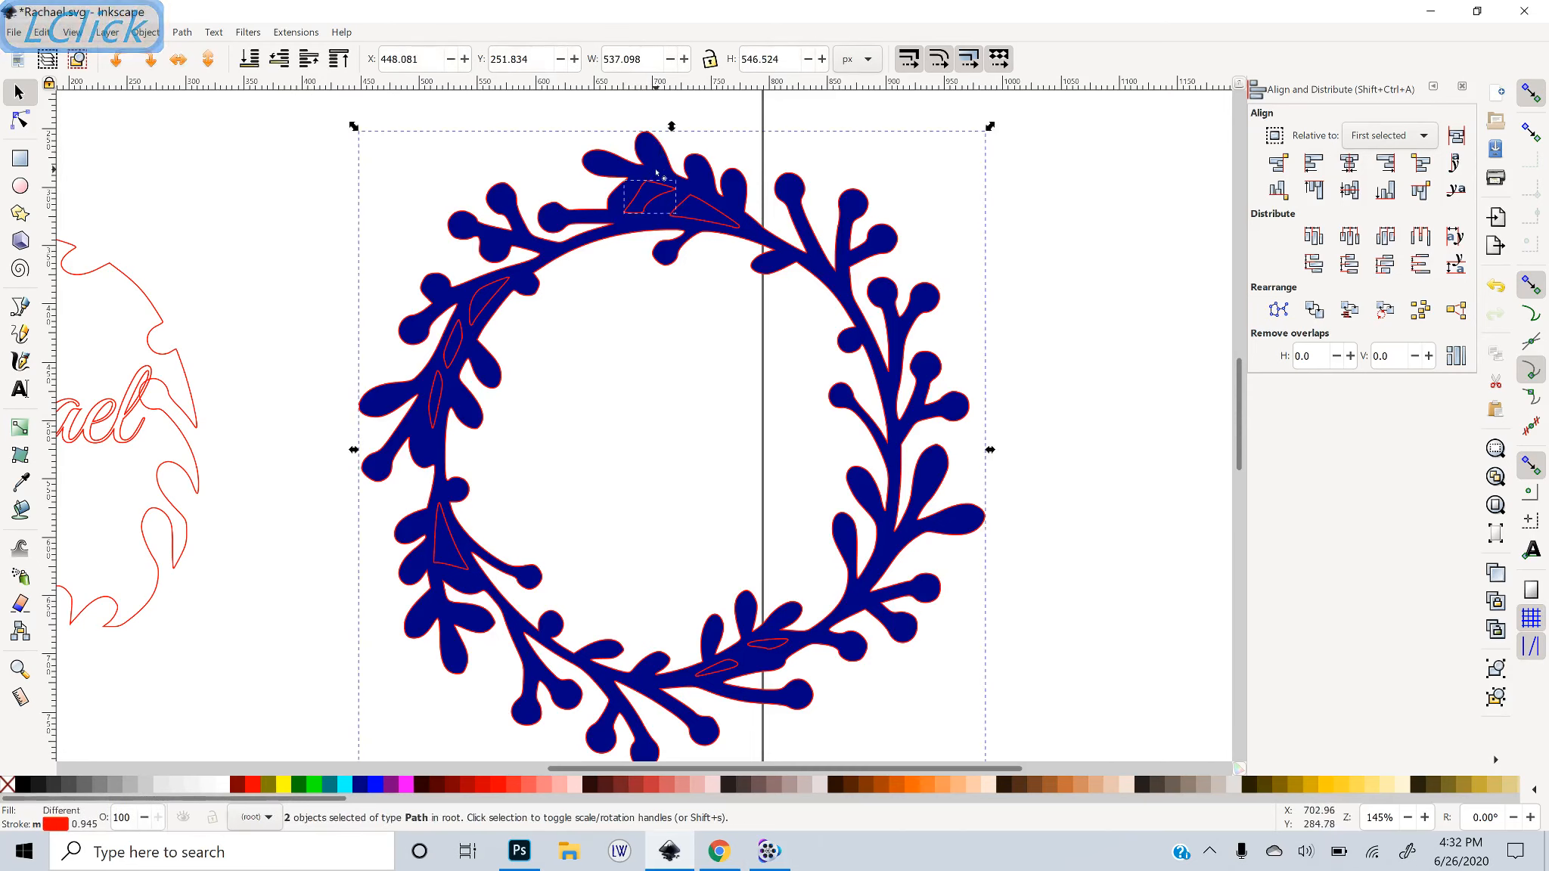
pyautogui.hotkey('ctrl', '+')
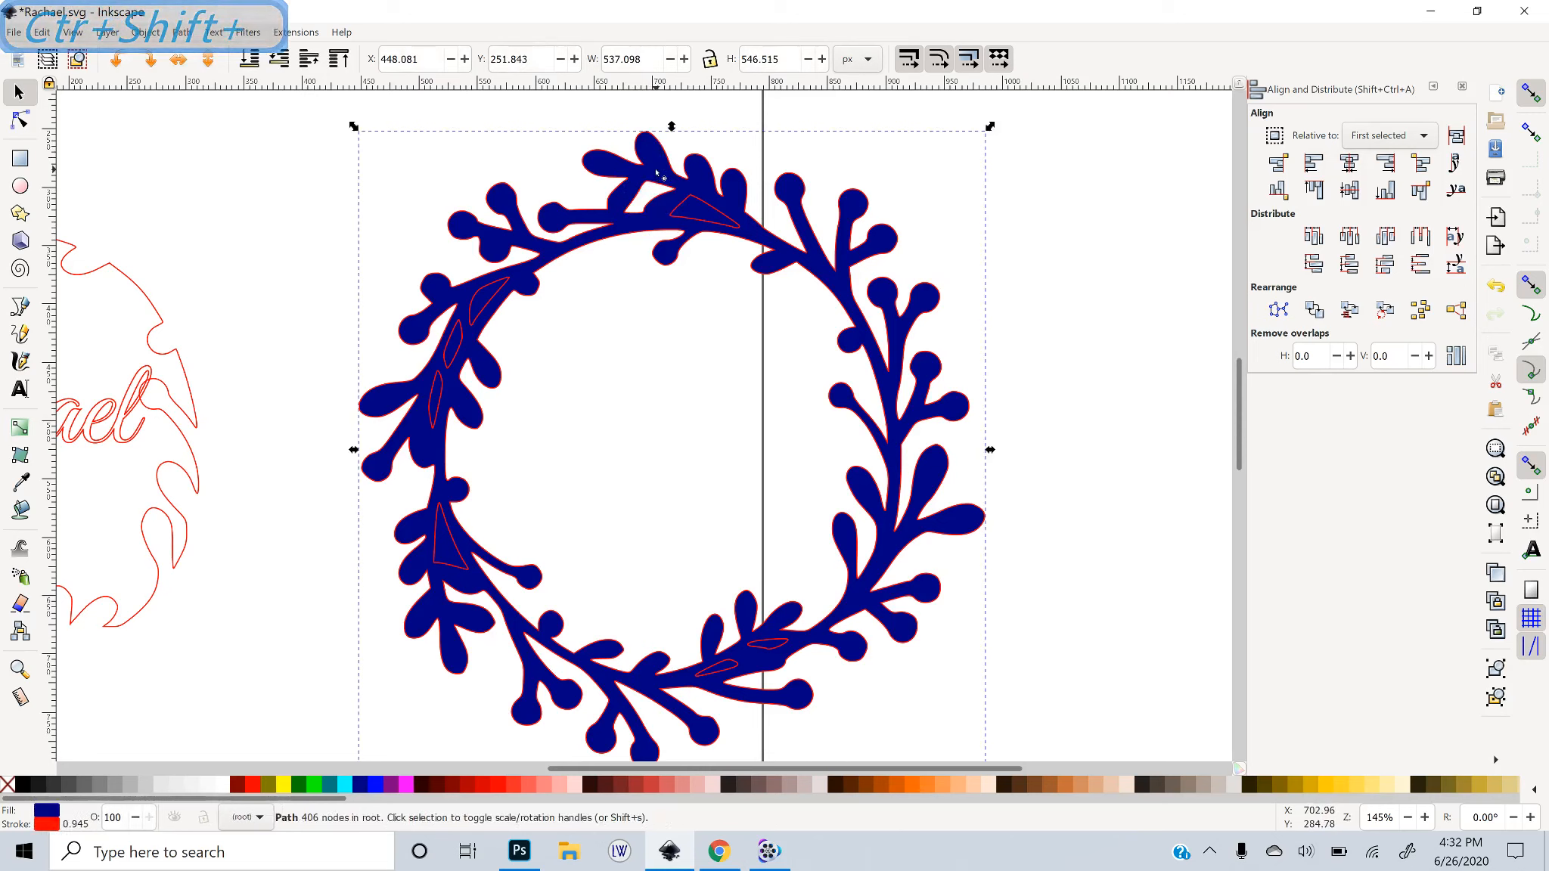
pyautogui.click(184, 35)
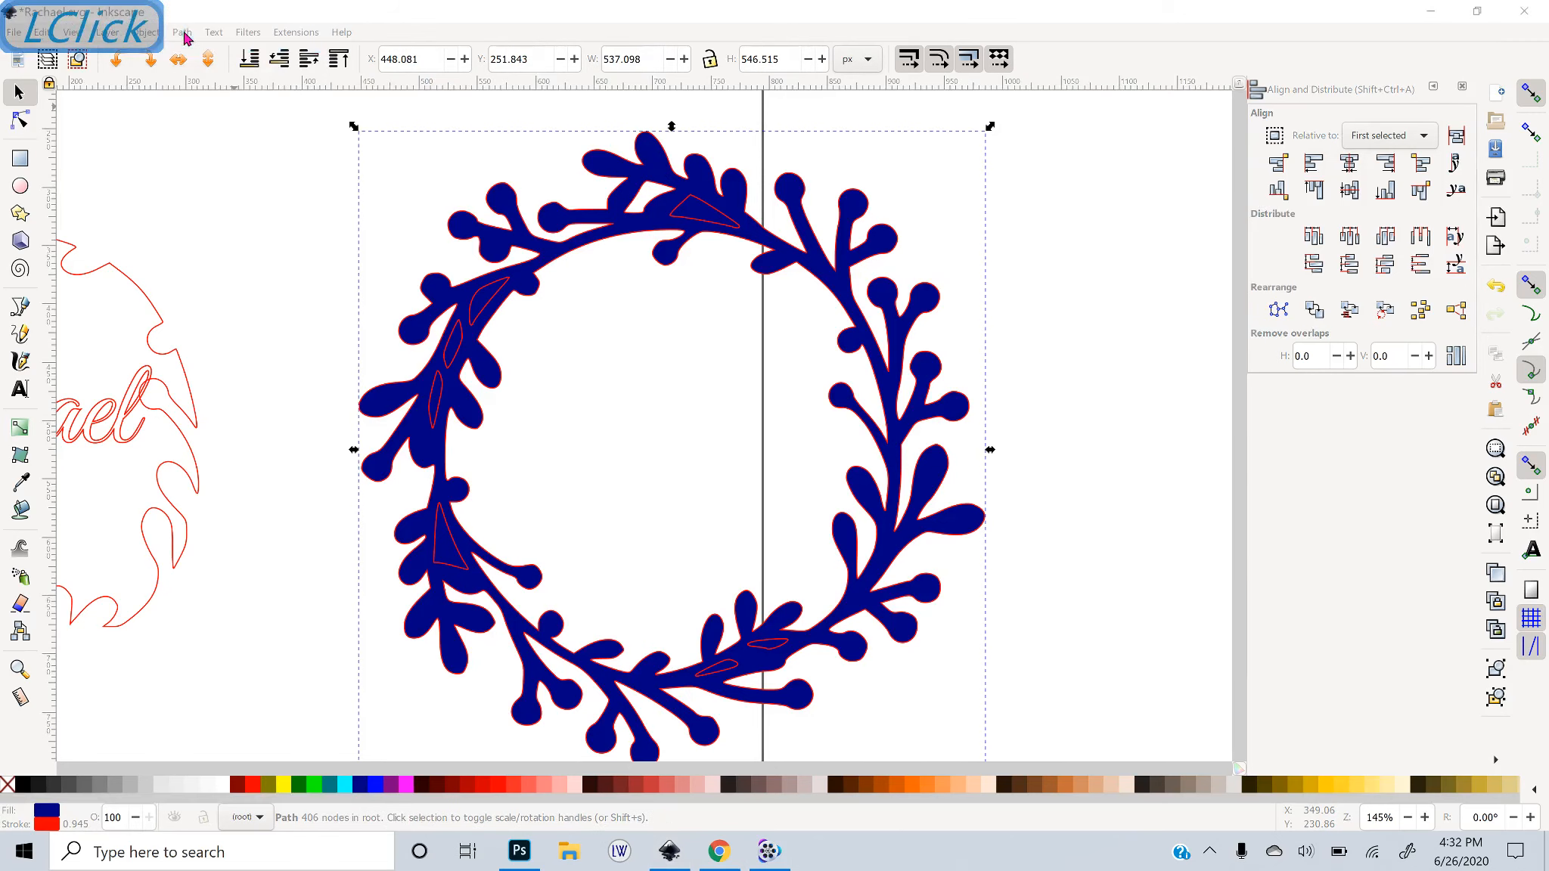
pyautogui.click(188, 36)
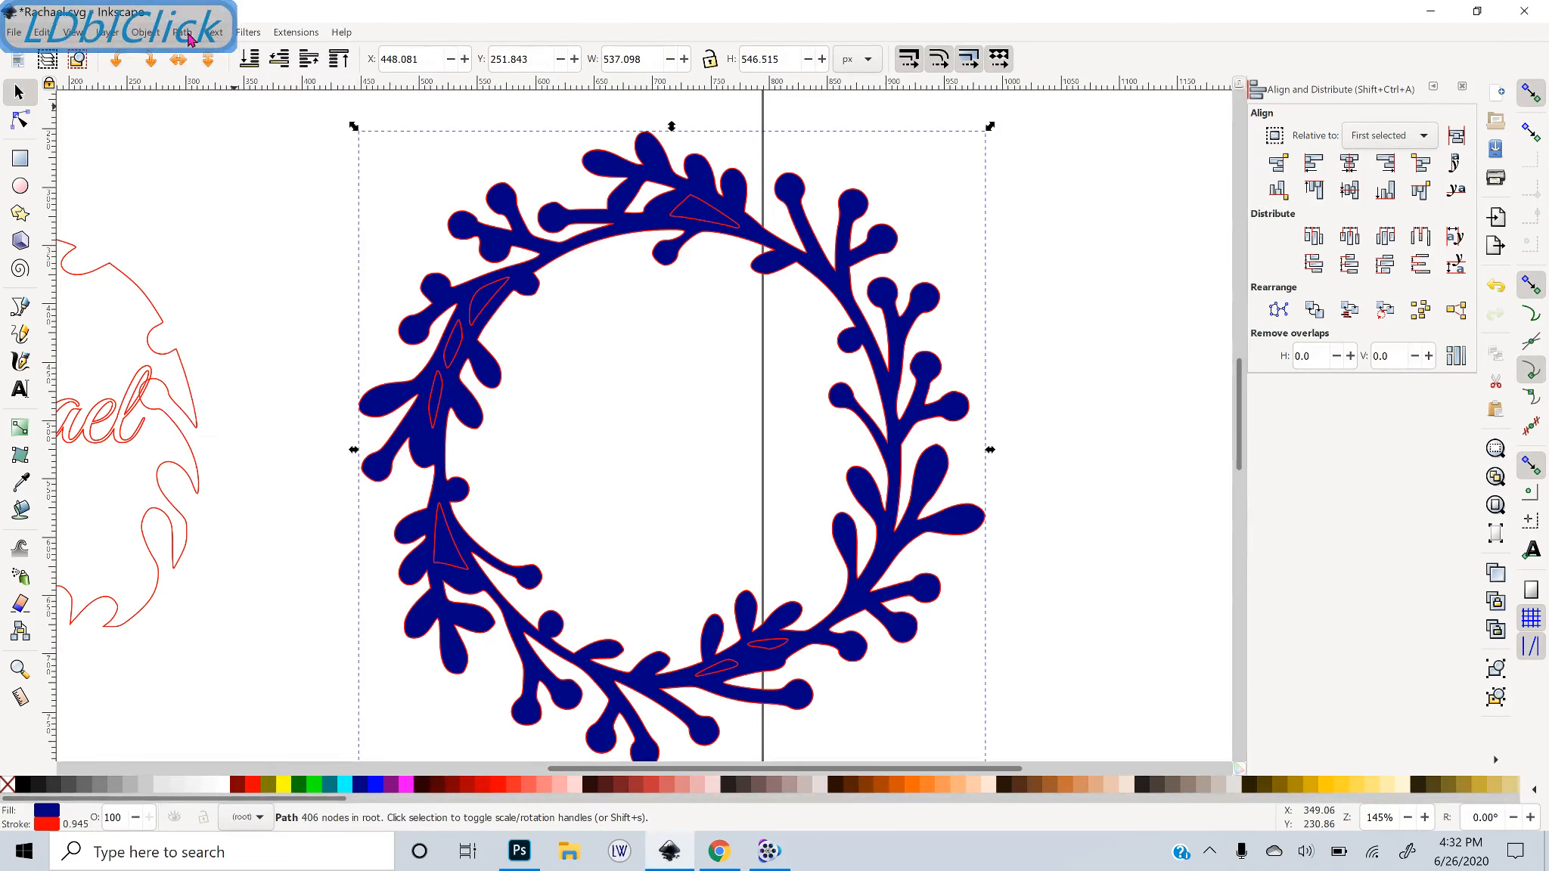
pyautogui.click(182, 33)
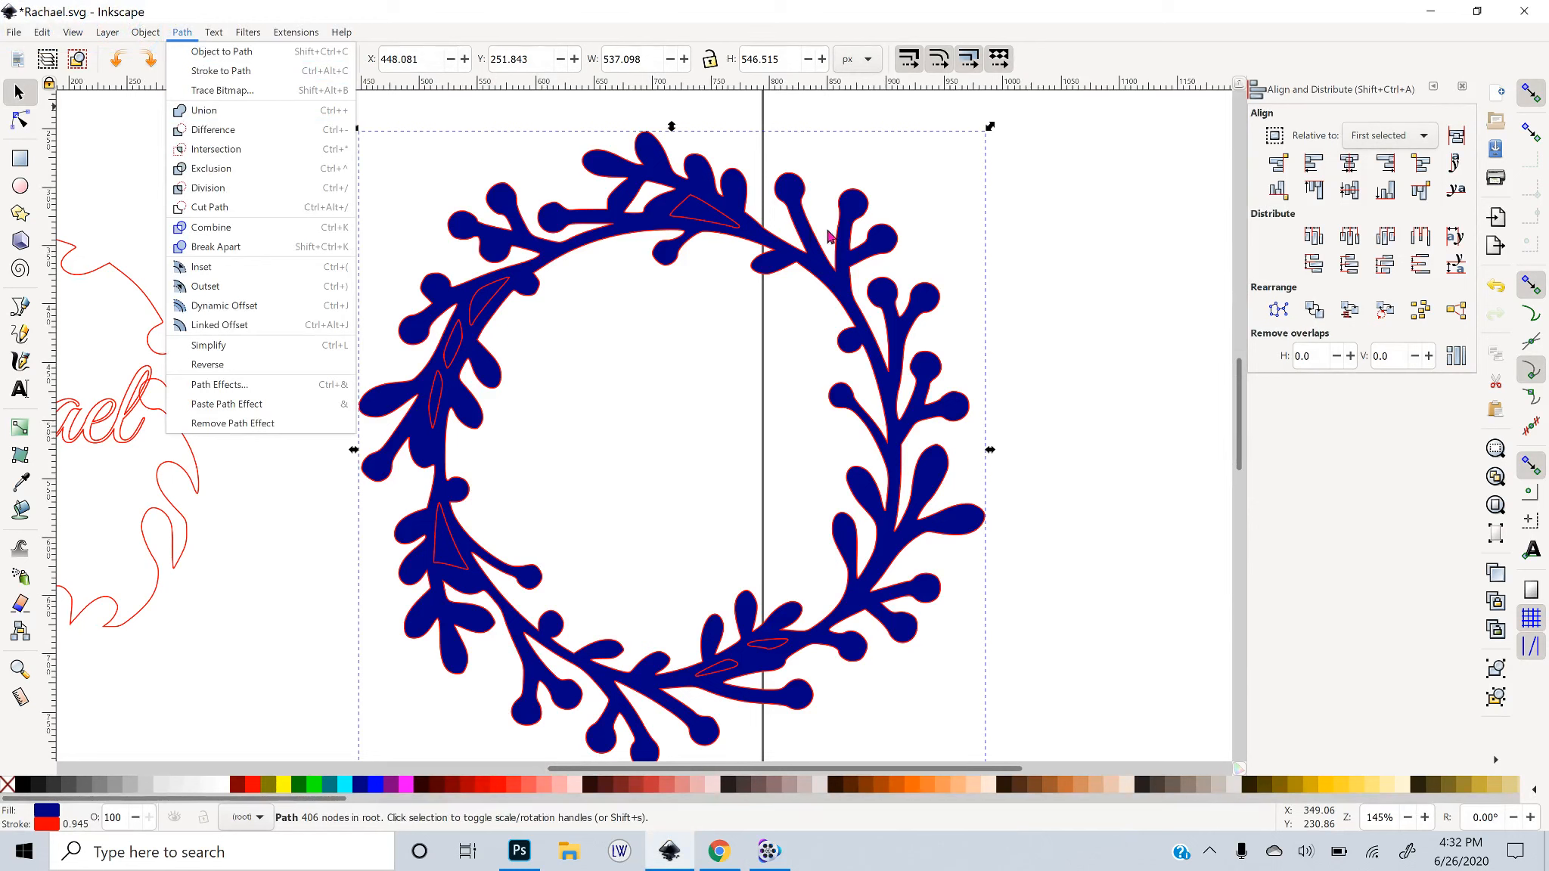
pyautogui.click(714, 227)
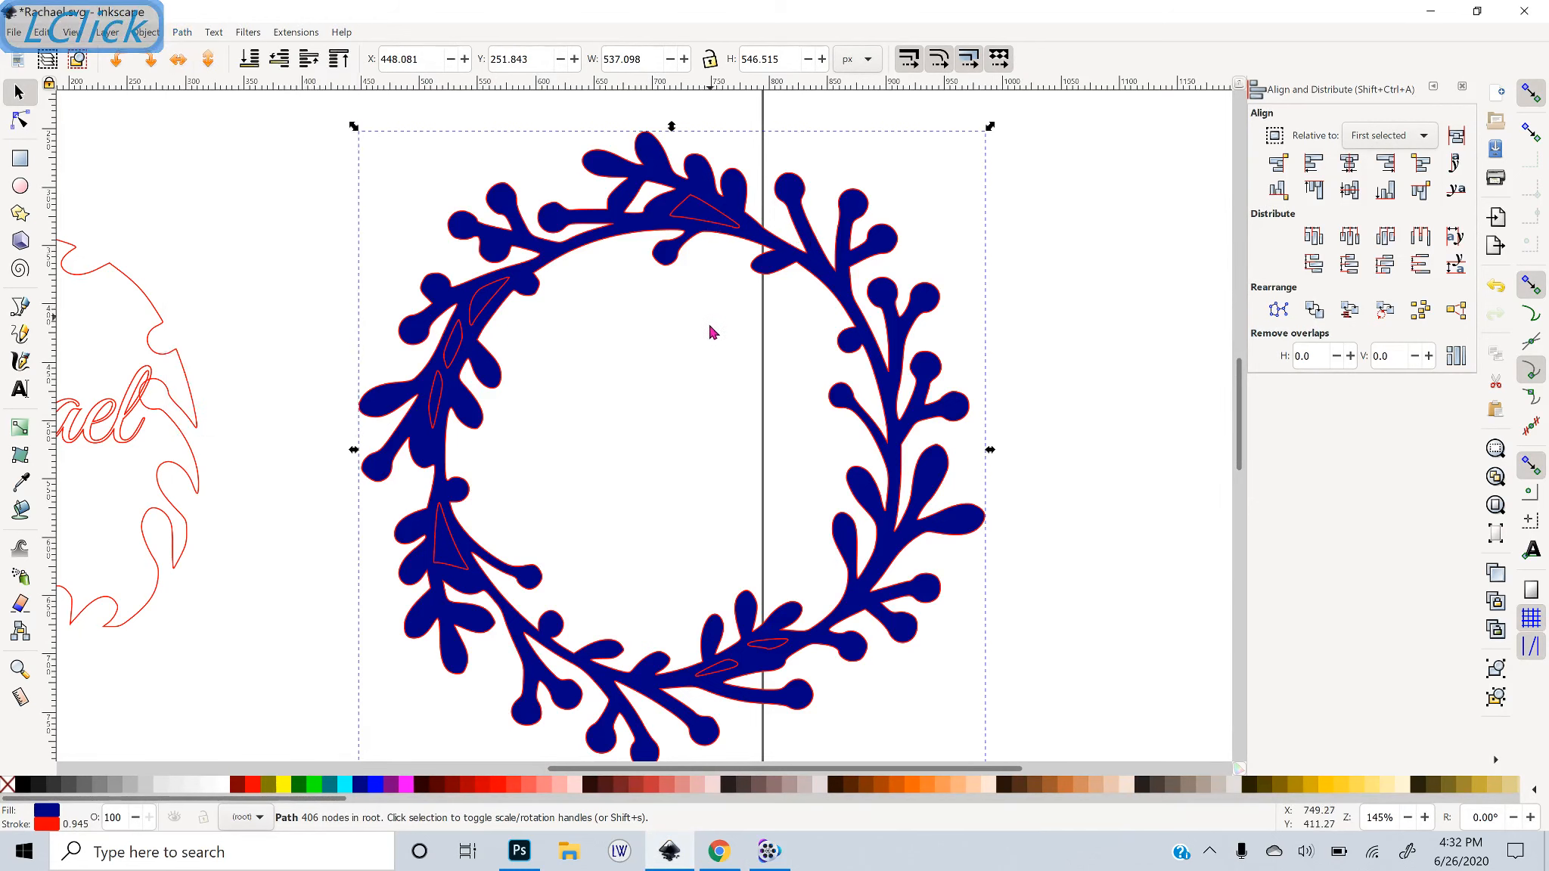
pyautogui.press('-')
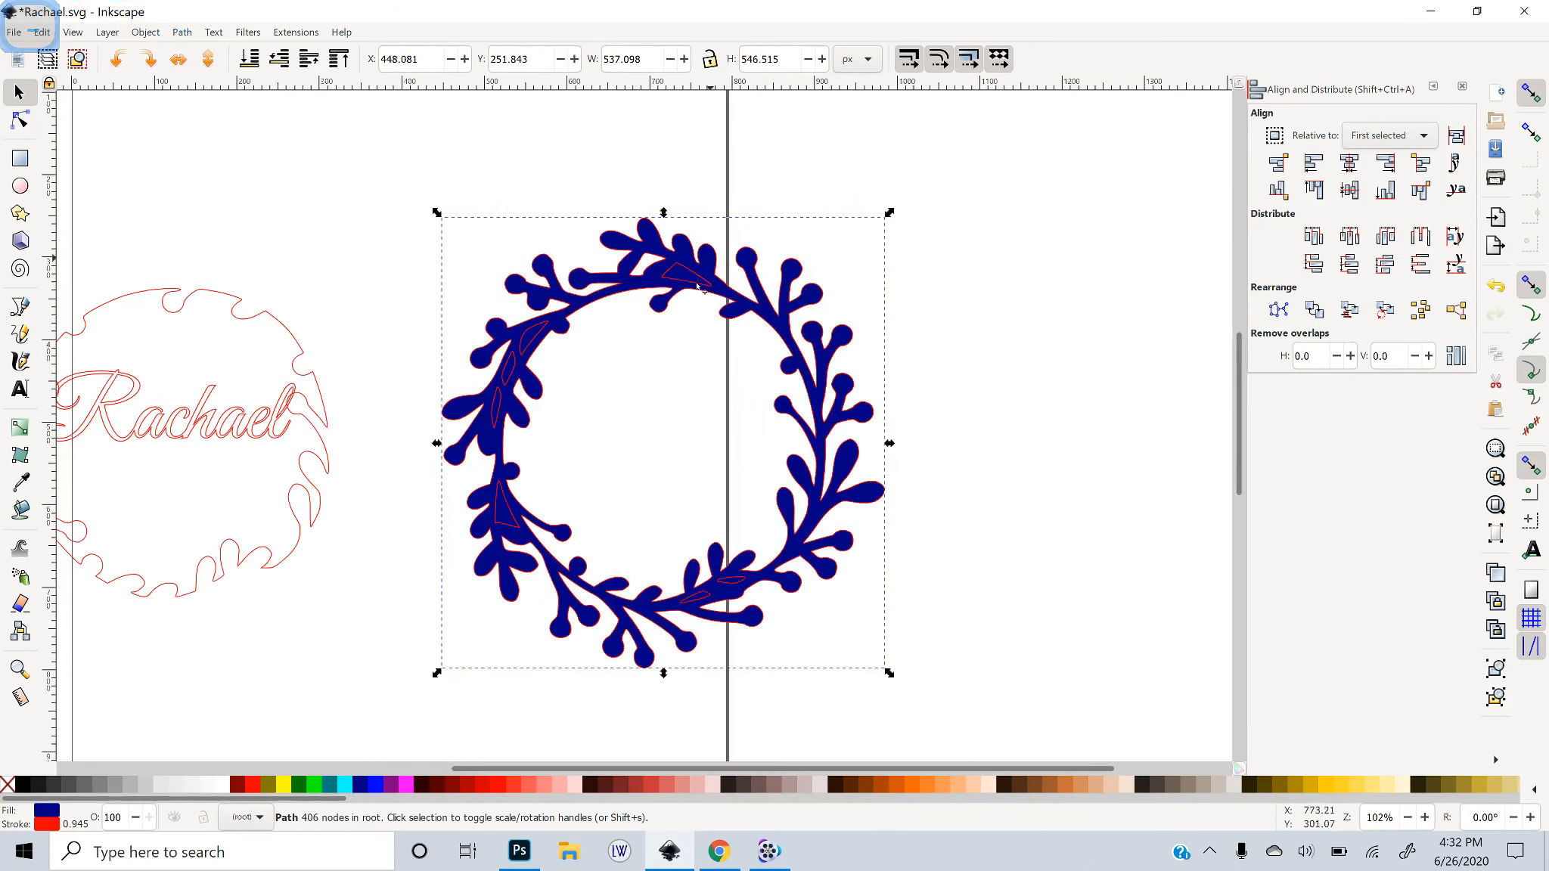
pyautogui.moveTo(371, 173); pyautogui.dragTo(781, 712)
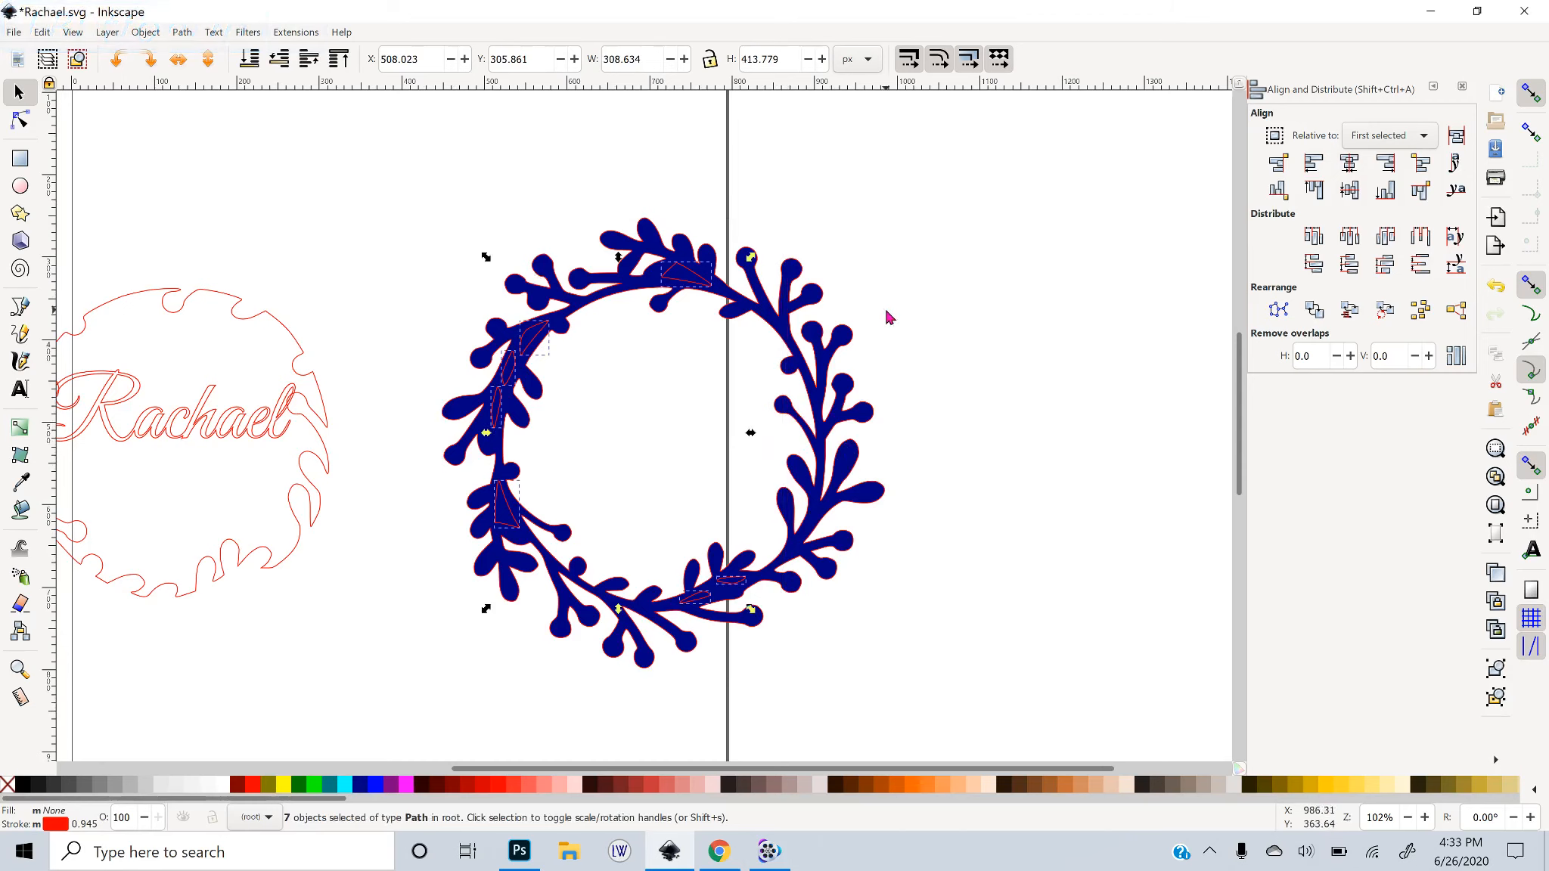
pyautogui.click(346, 189)
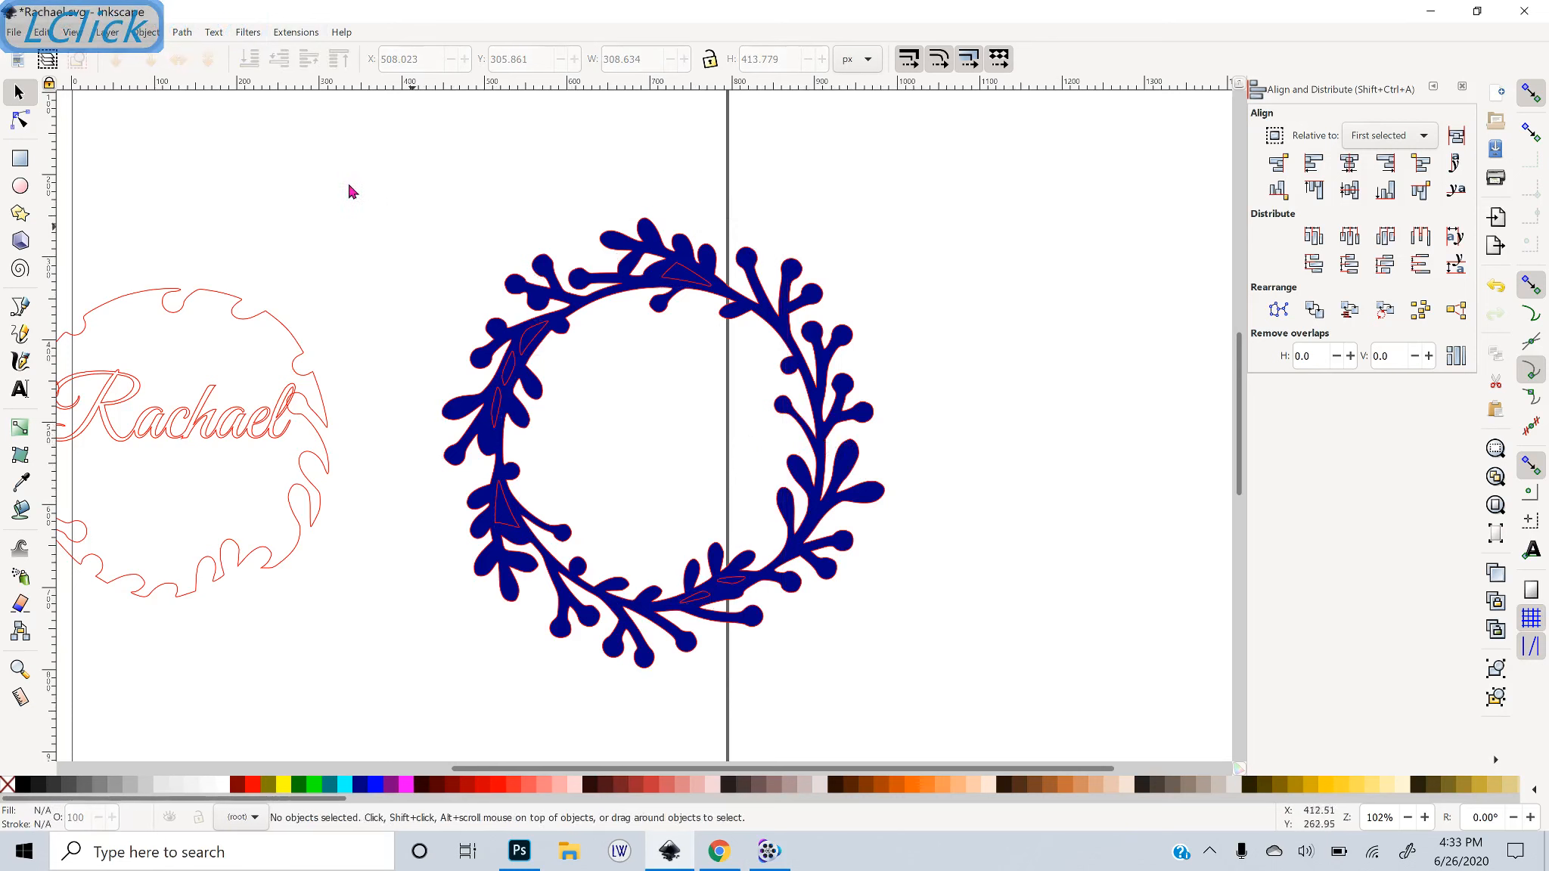
pyautogui.moveTo(378, 165); pyautogui.dragTo(951, 676)
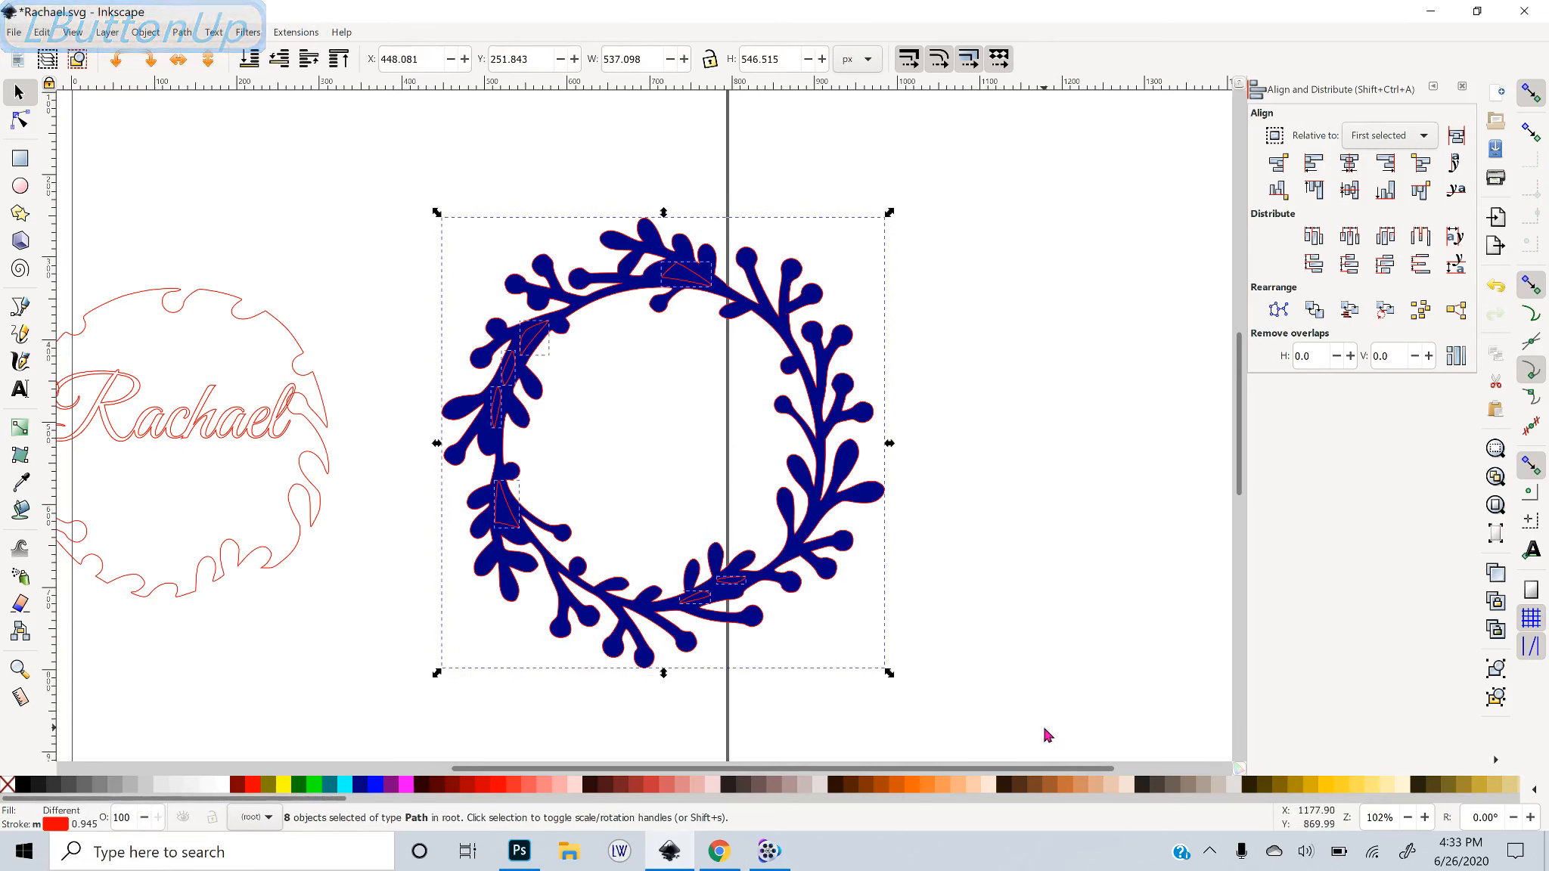
pyautogui.keyDown('shift'); pyautogui.click(884, 496); pyautogui.keyUp('shift')
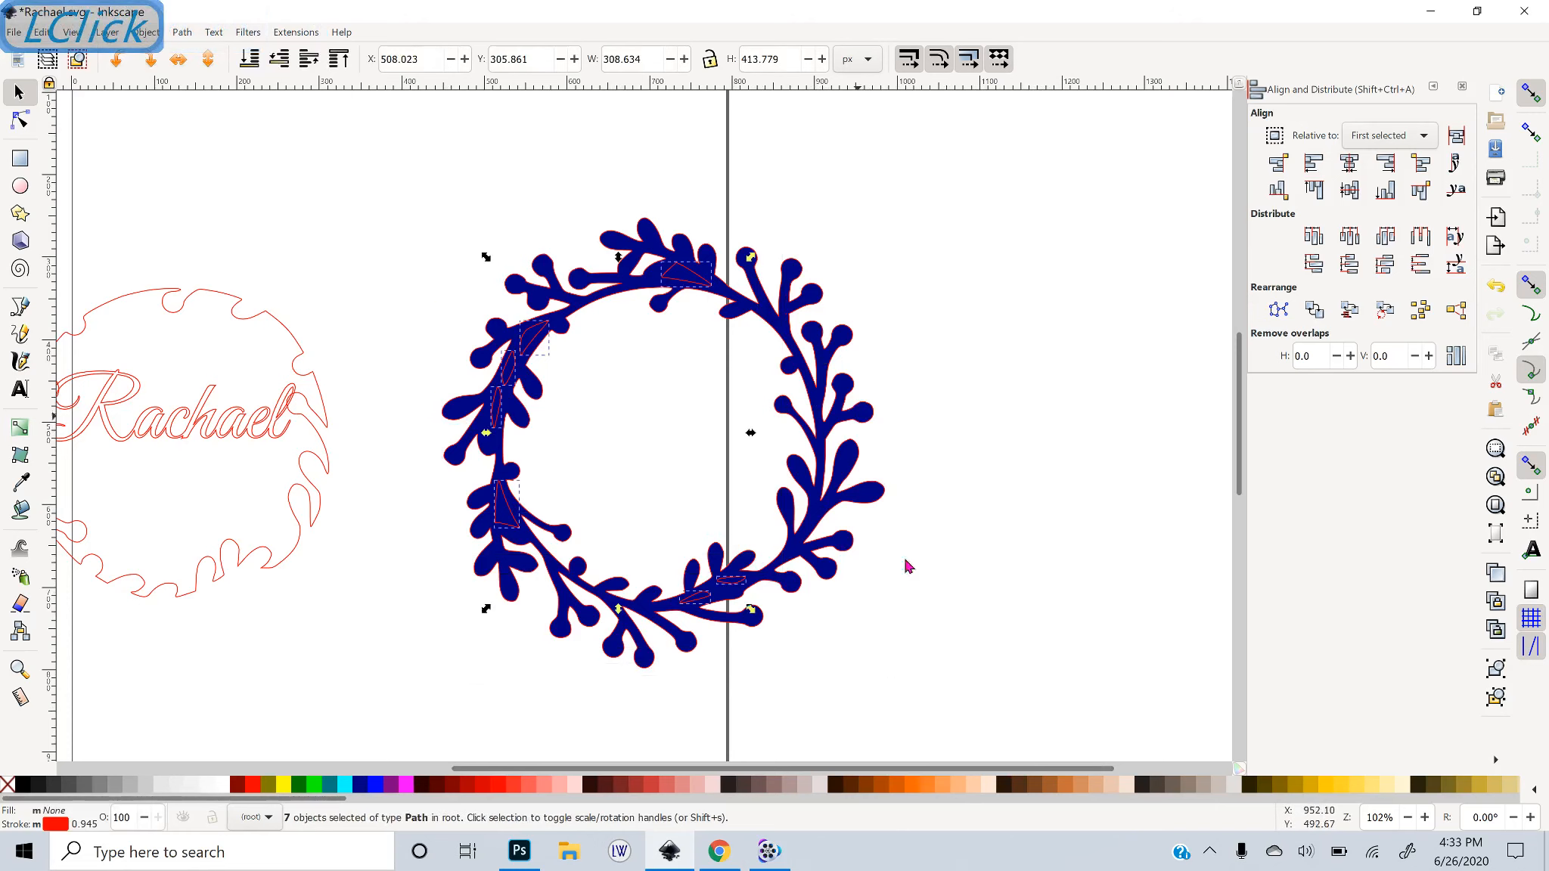
pyautogui.click(984, 630)
# Select all the remaining small red shapes inside the wreath, without the wreath itself, and merge them into one path with Union
pyautogui.moveTo(369, 182); pyautogui.dragTo(782, 694)
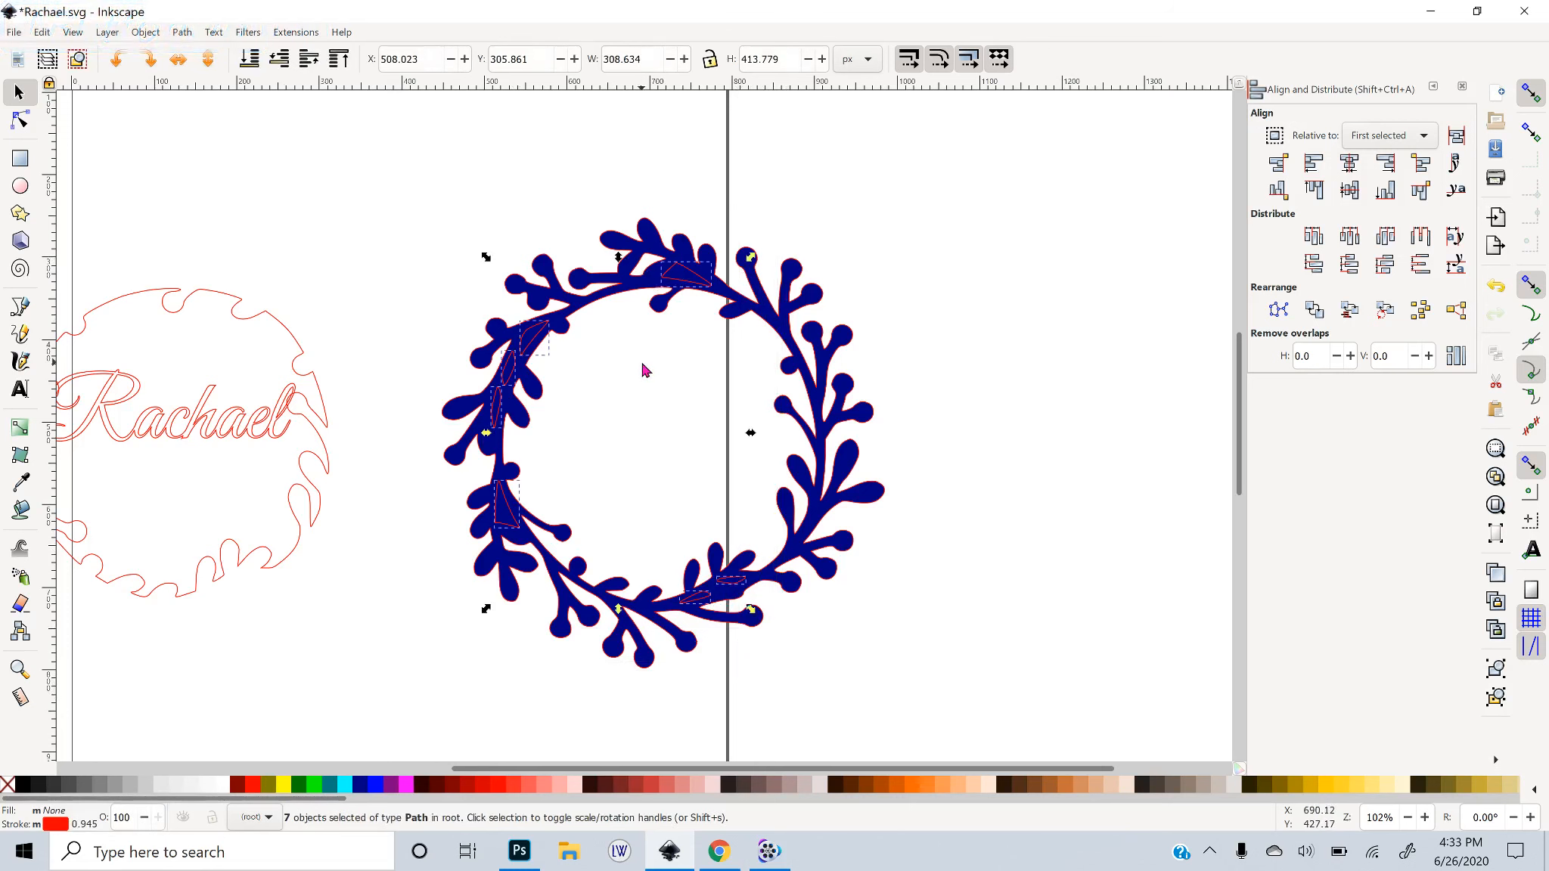
pyautogui.hotkey('ctrl', 'shift')
pyautogui.hotkey('ctrl', 'shift', '+')
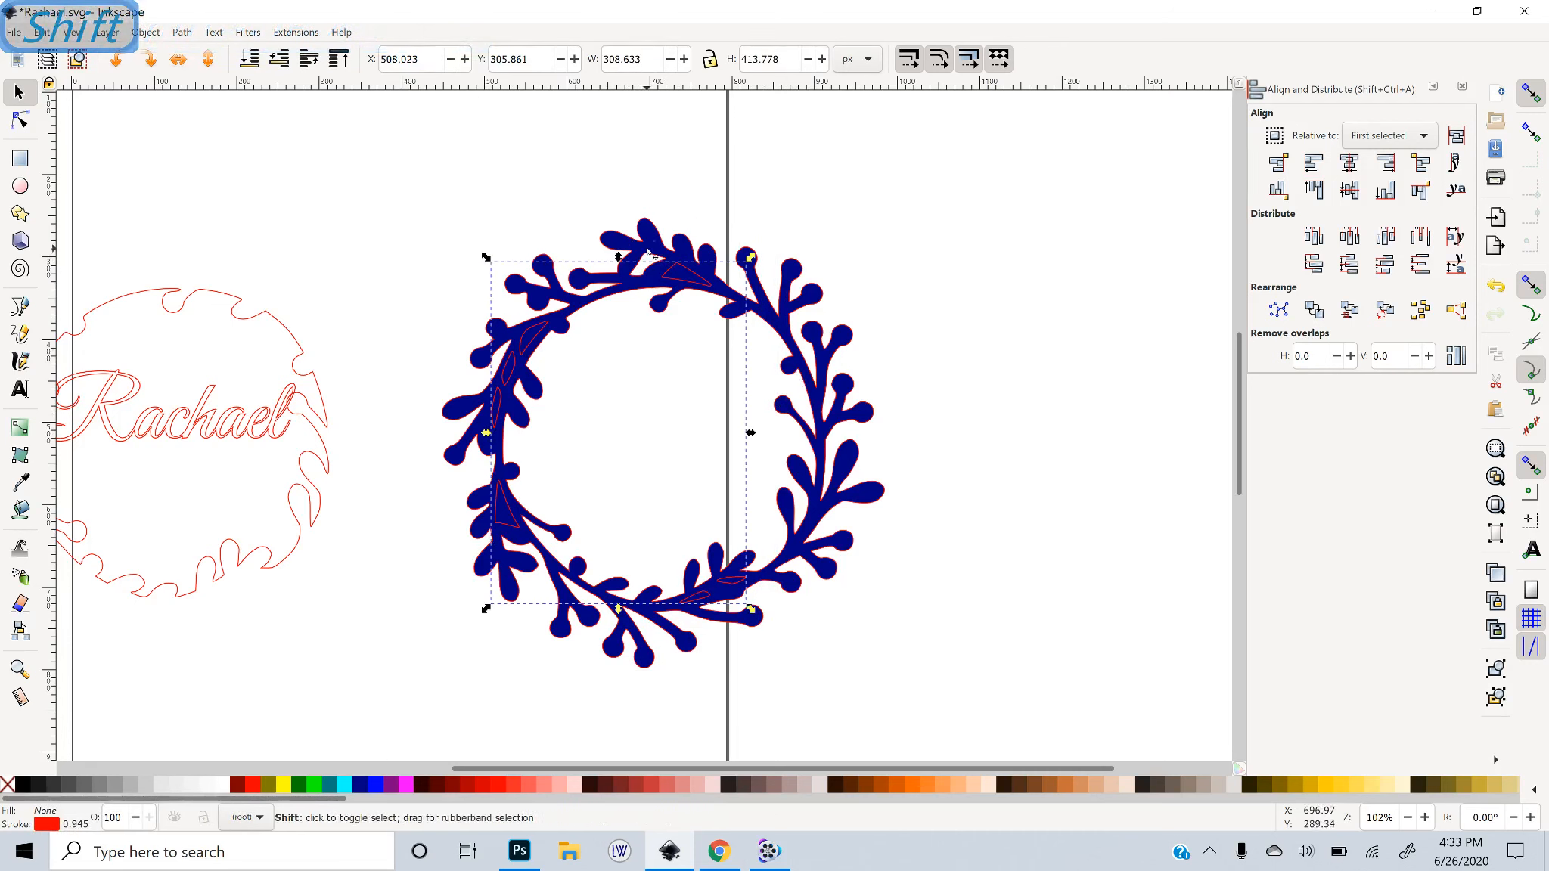
# Cut the merged small shapes out of the dark blue wreath using Difference
pyautogui.keyDown('shift'); pyautogui.click(779, 454); pyautogui.keyUp('shift')
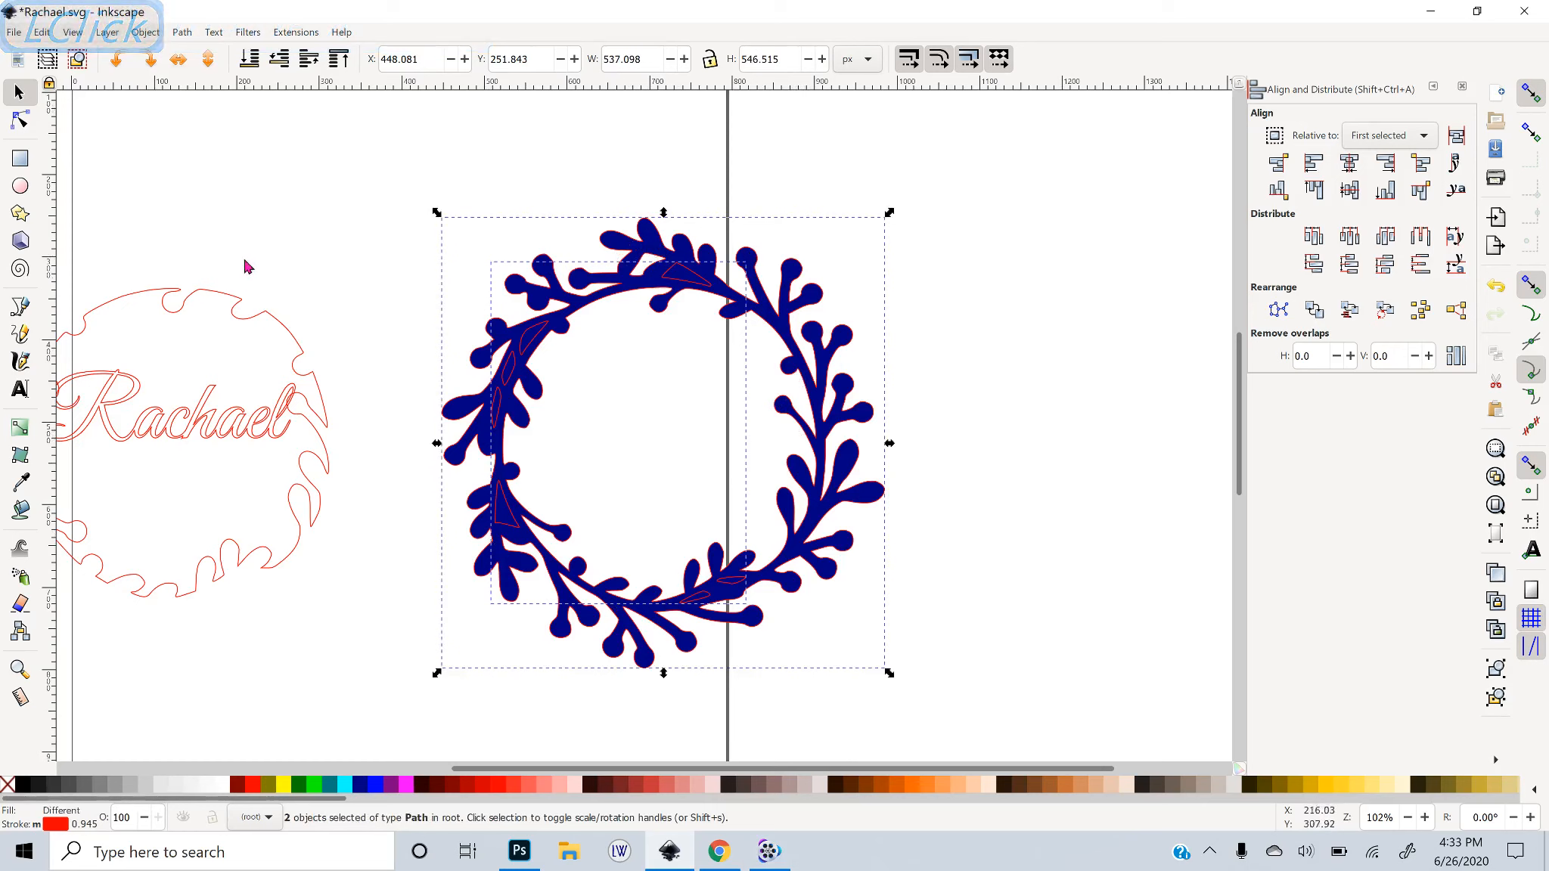
pyautogui.click(182, 32)
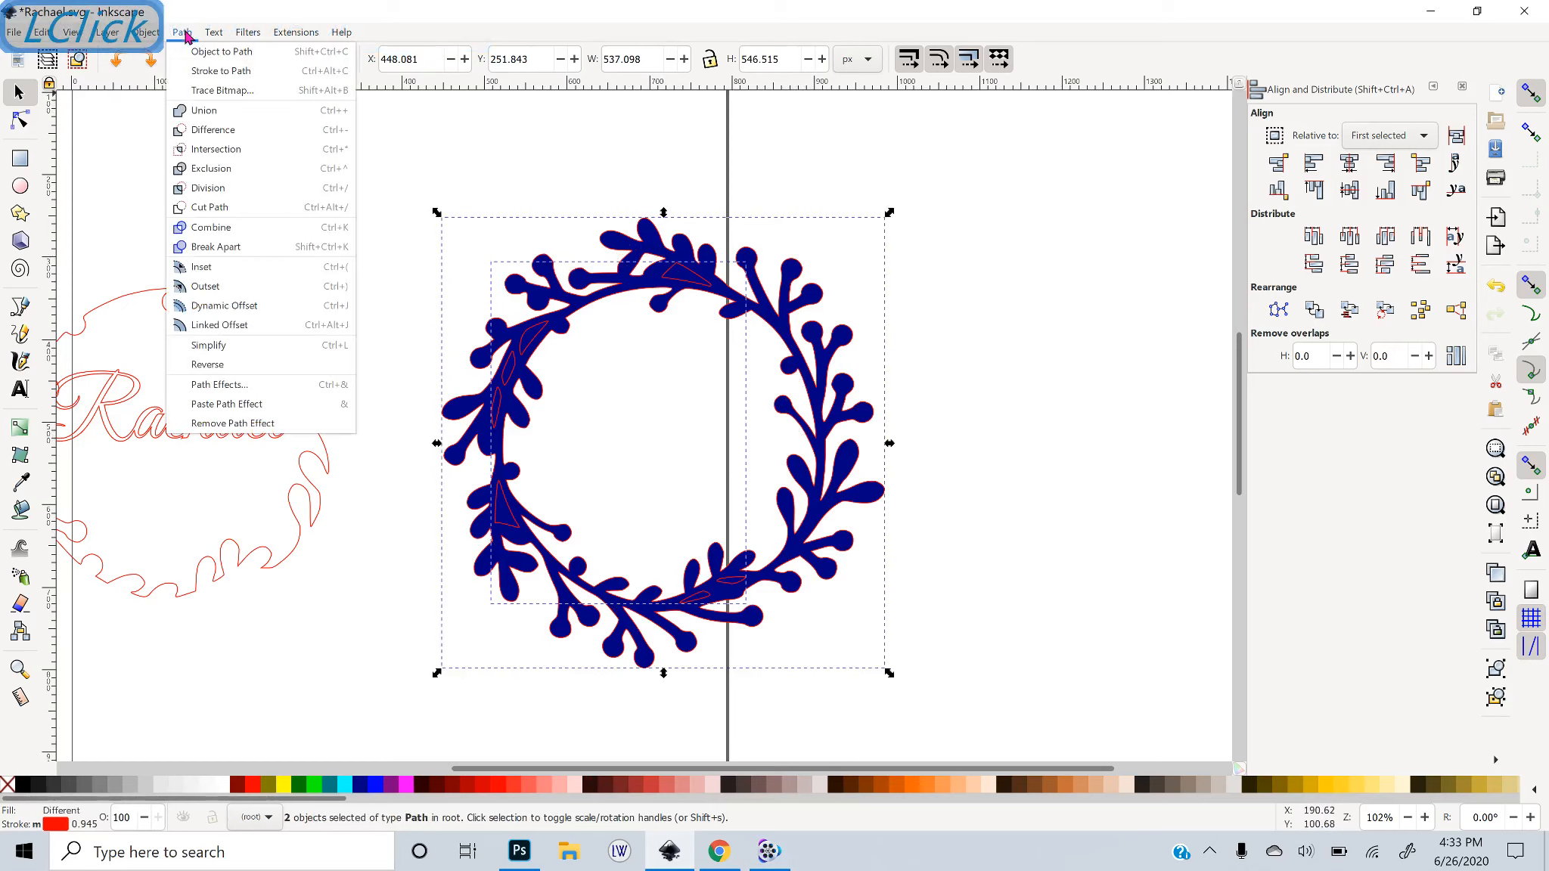
pyautogui.click(214, 128)
pyautogui.click(913, 618)
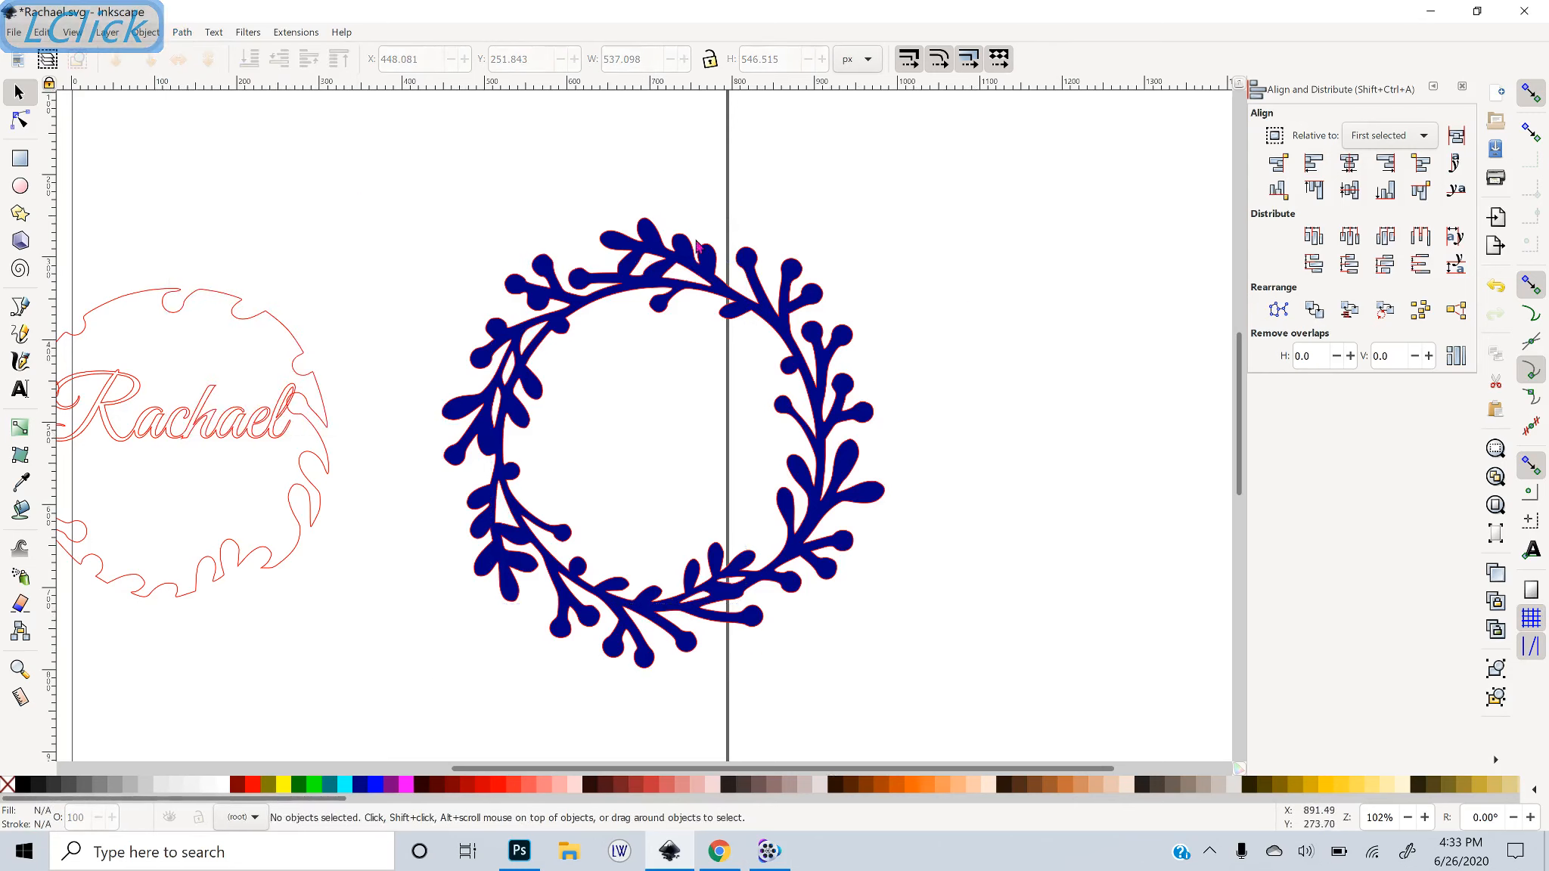
# Delete the leftover circular outline surrounding the name lettering
pyautogui.click(280, 560)
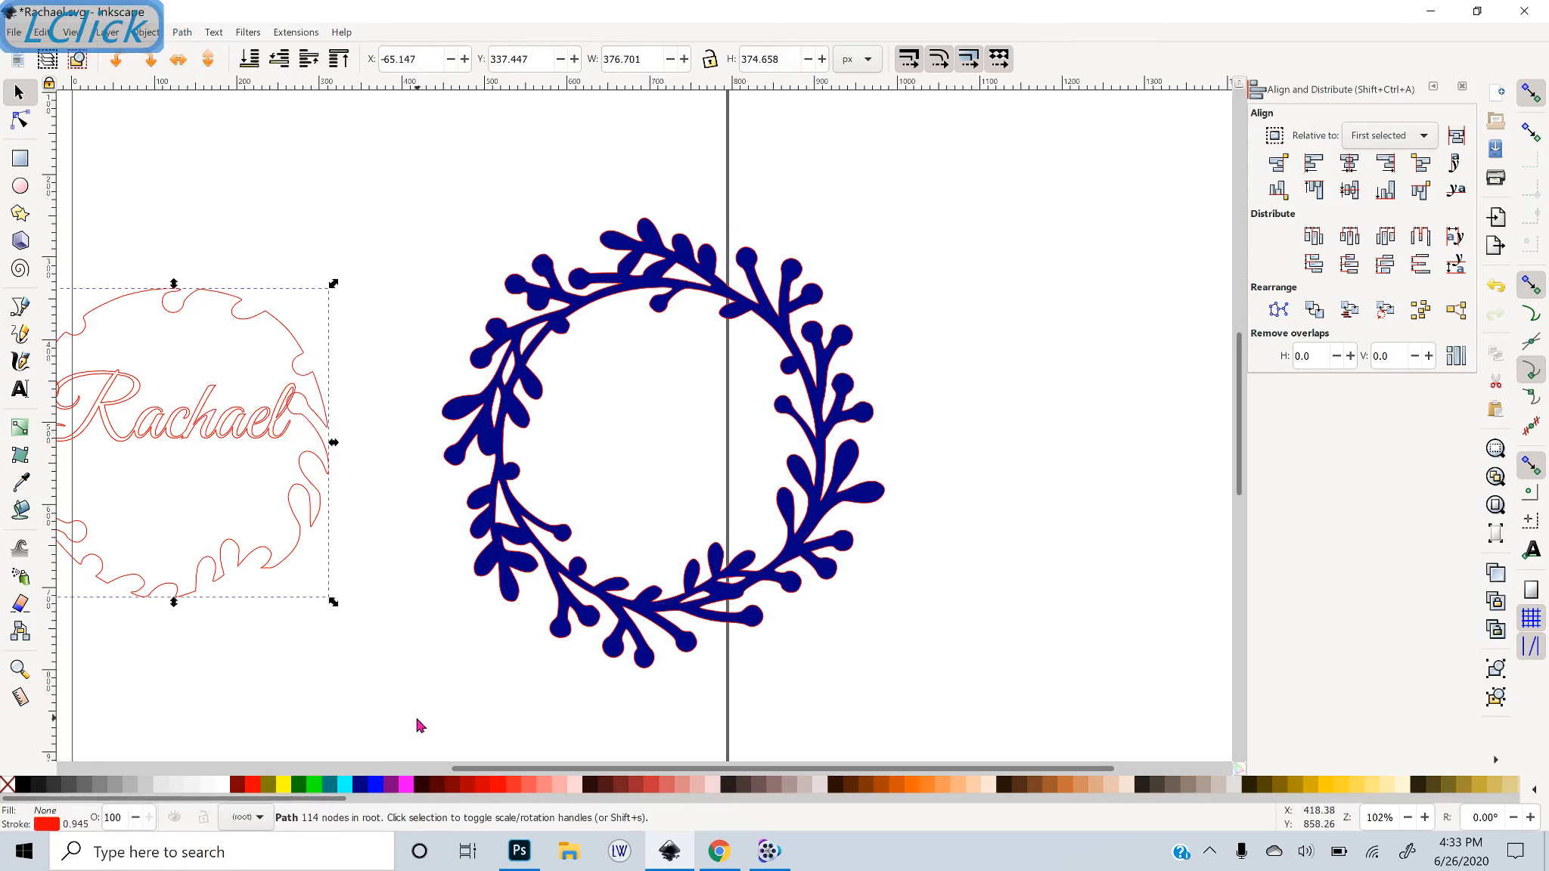
pyautogui.moveTo(333, 680); pyautogui.dragTo(442, 620)
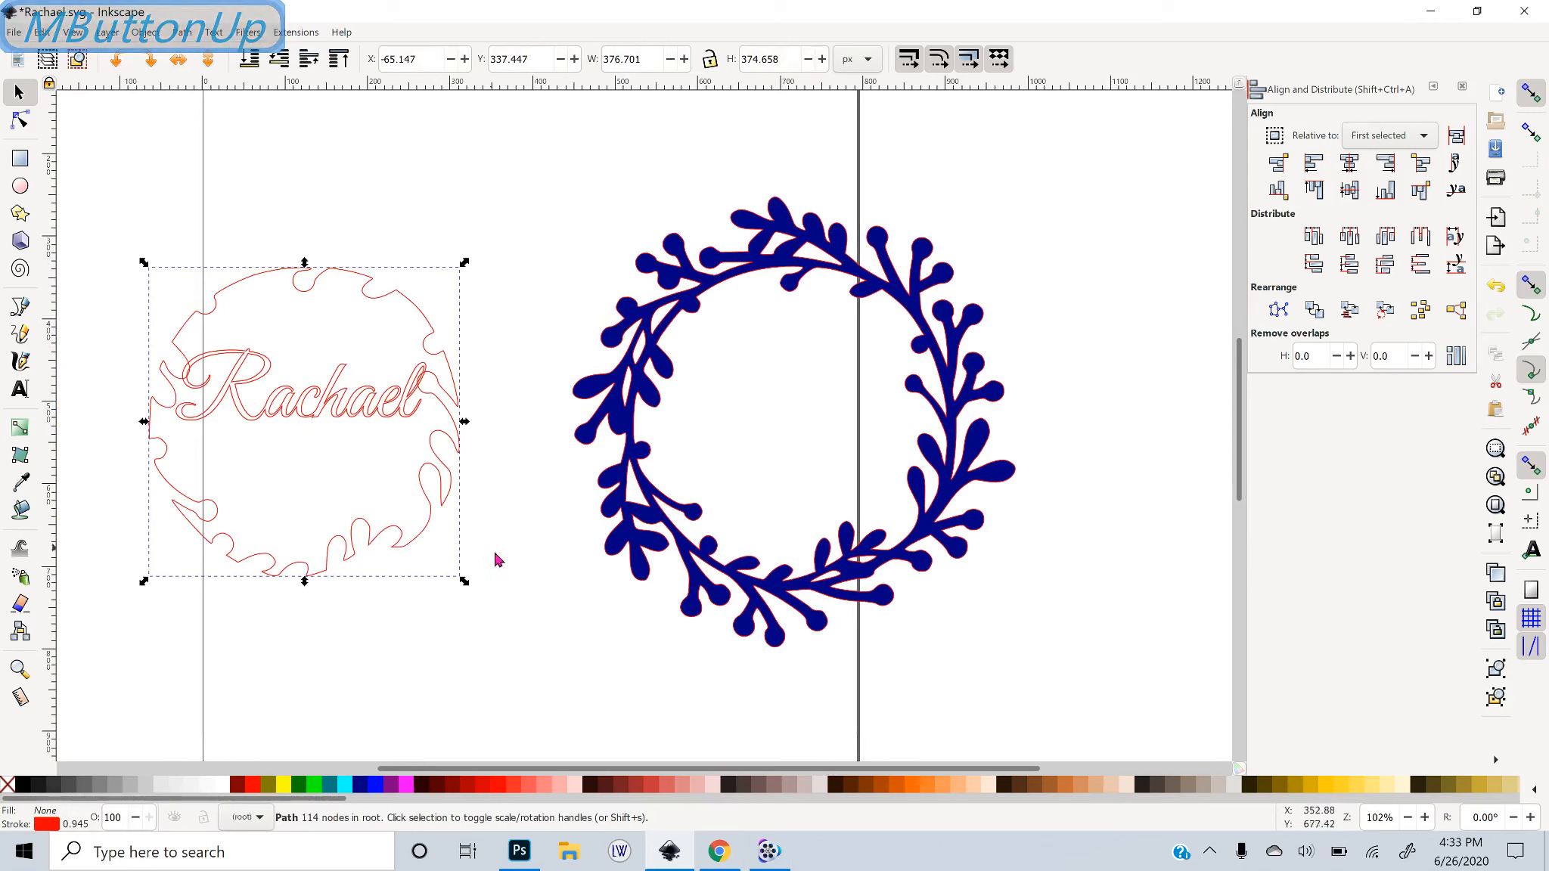
pyautogui.press('Delete')
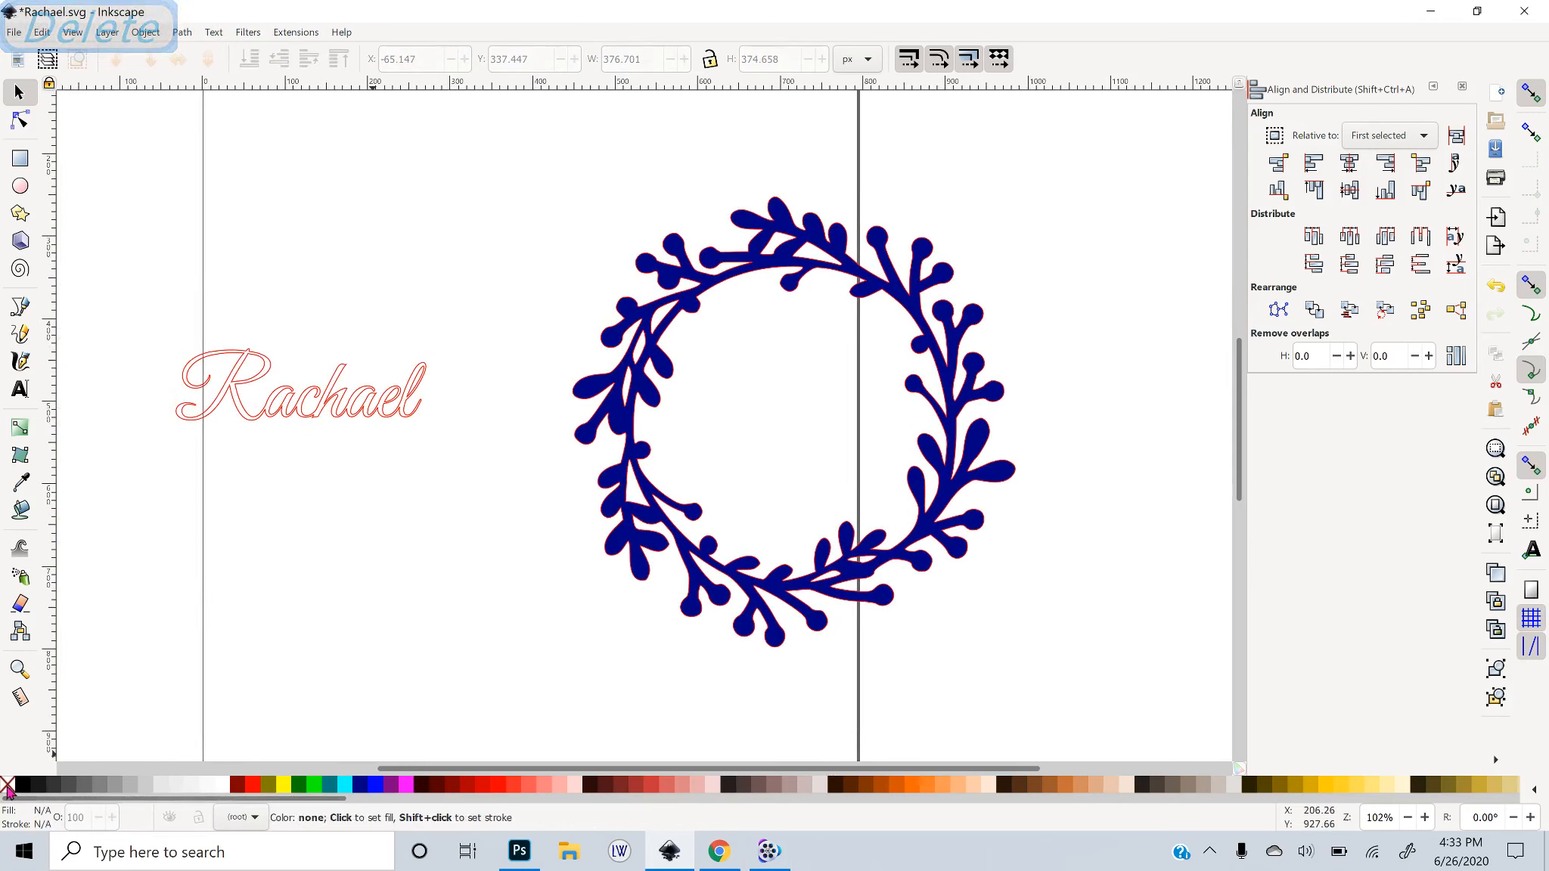
pyautogui.click(490, 690)
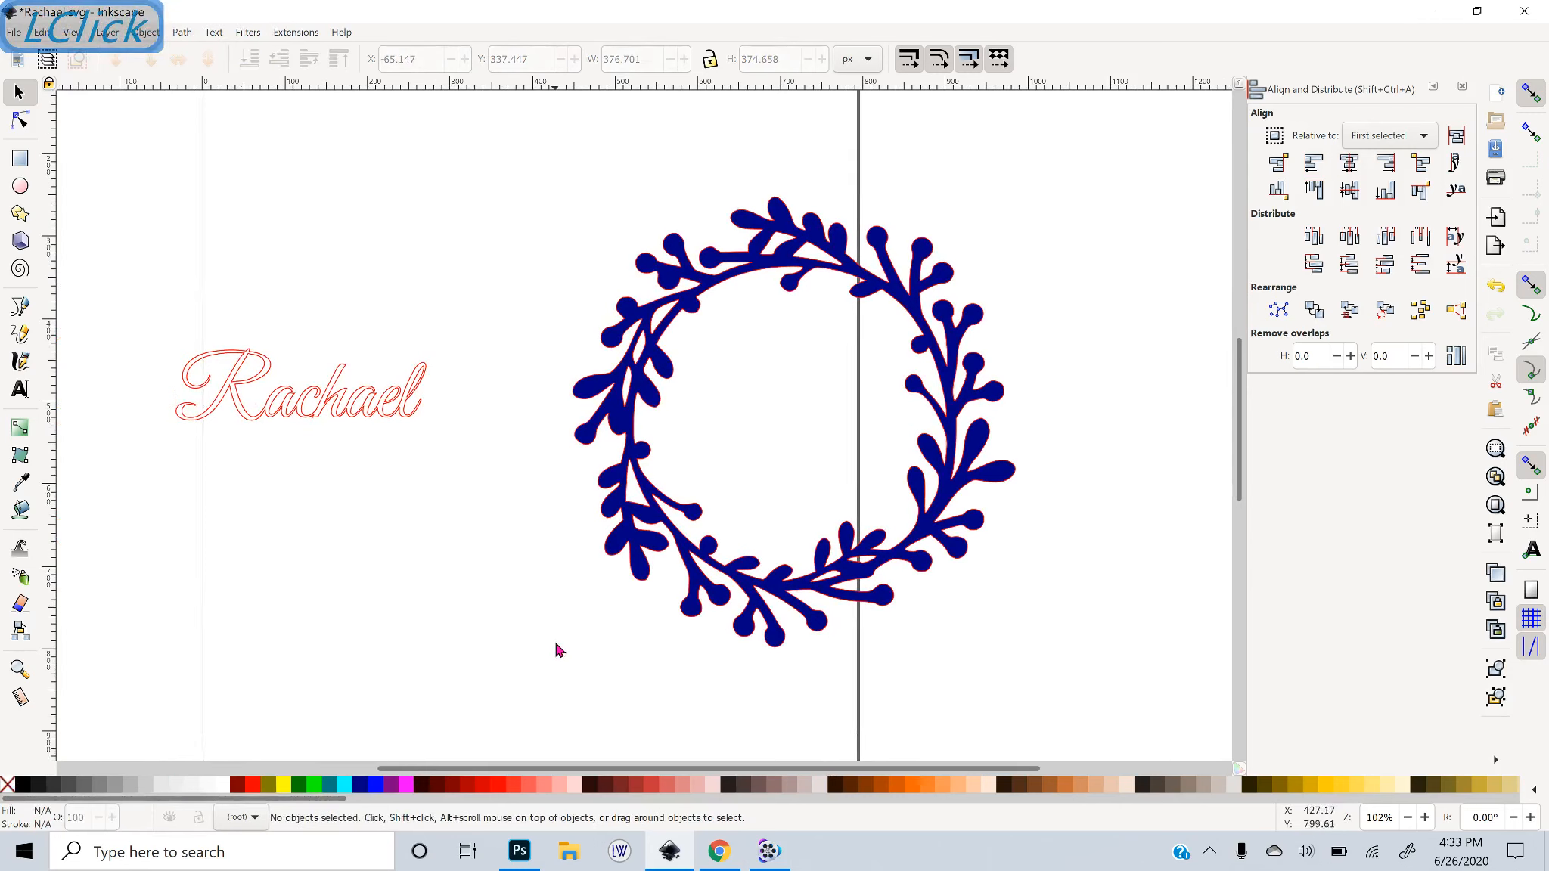
# Remove the wreath's dark blue fill and fill it with bright green
pyautogui.click(640, 535)
pyautogui.click(6, 785)
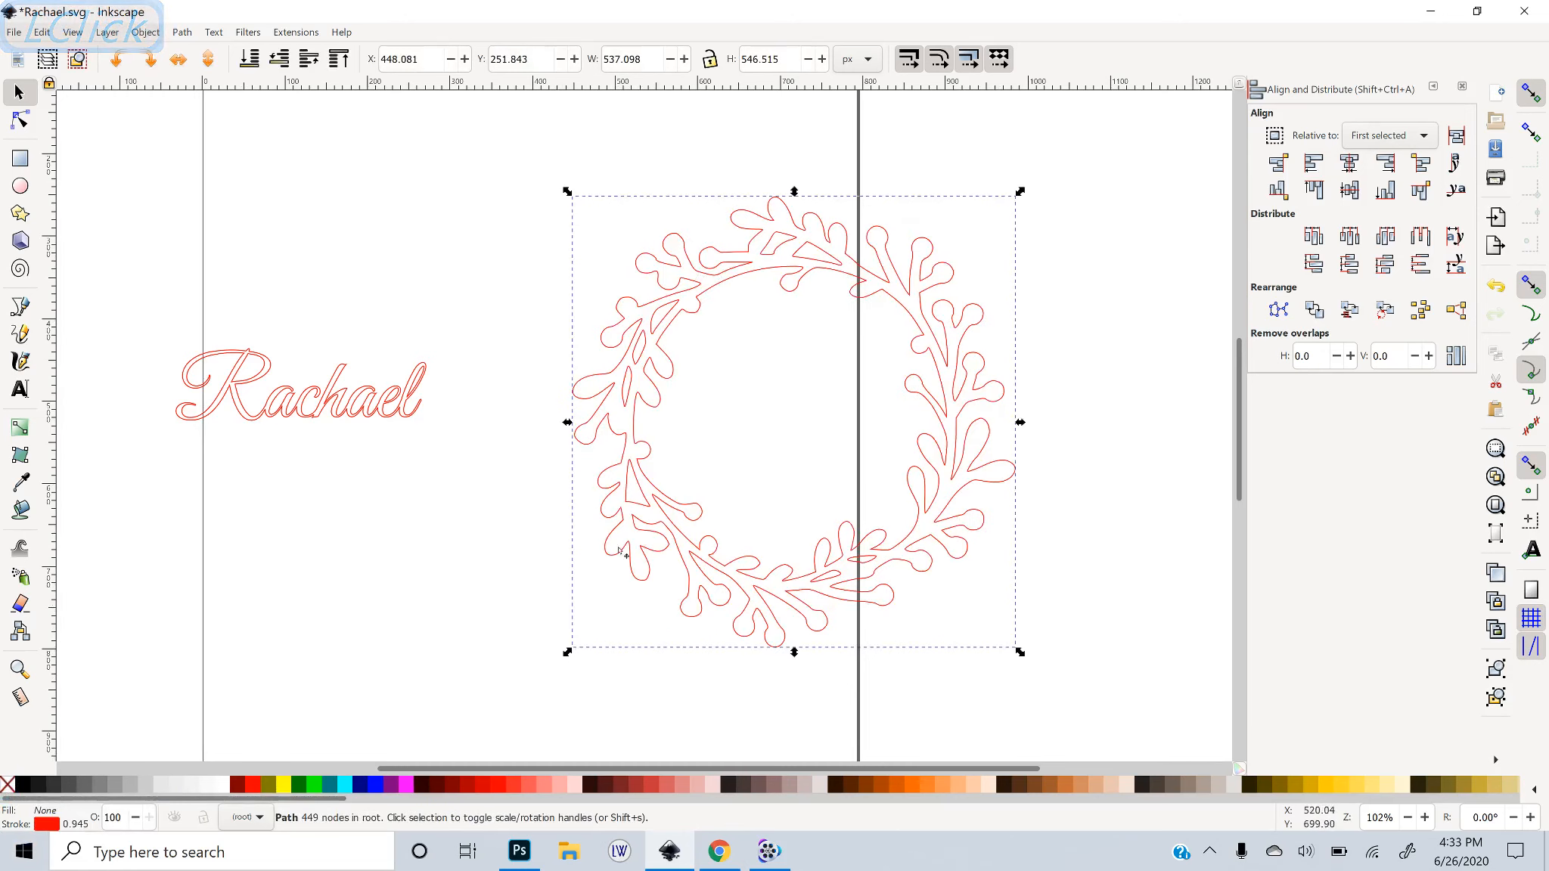
pyautogui.click(316, 785)
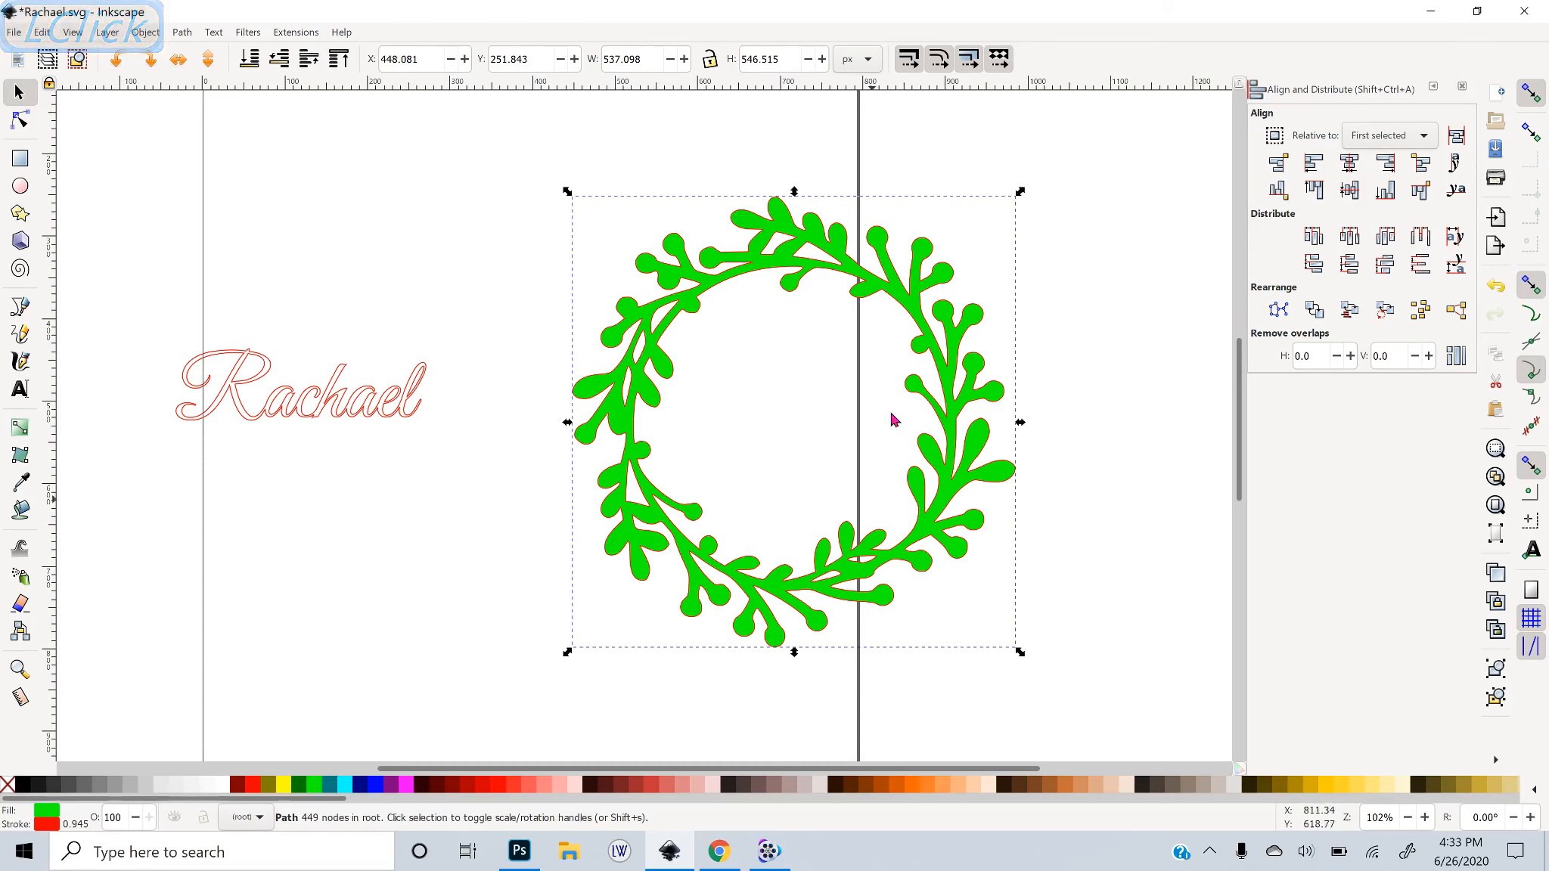
pyautogui.click(809, 276)
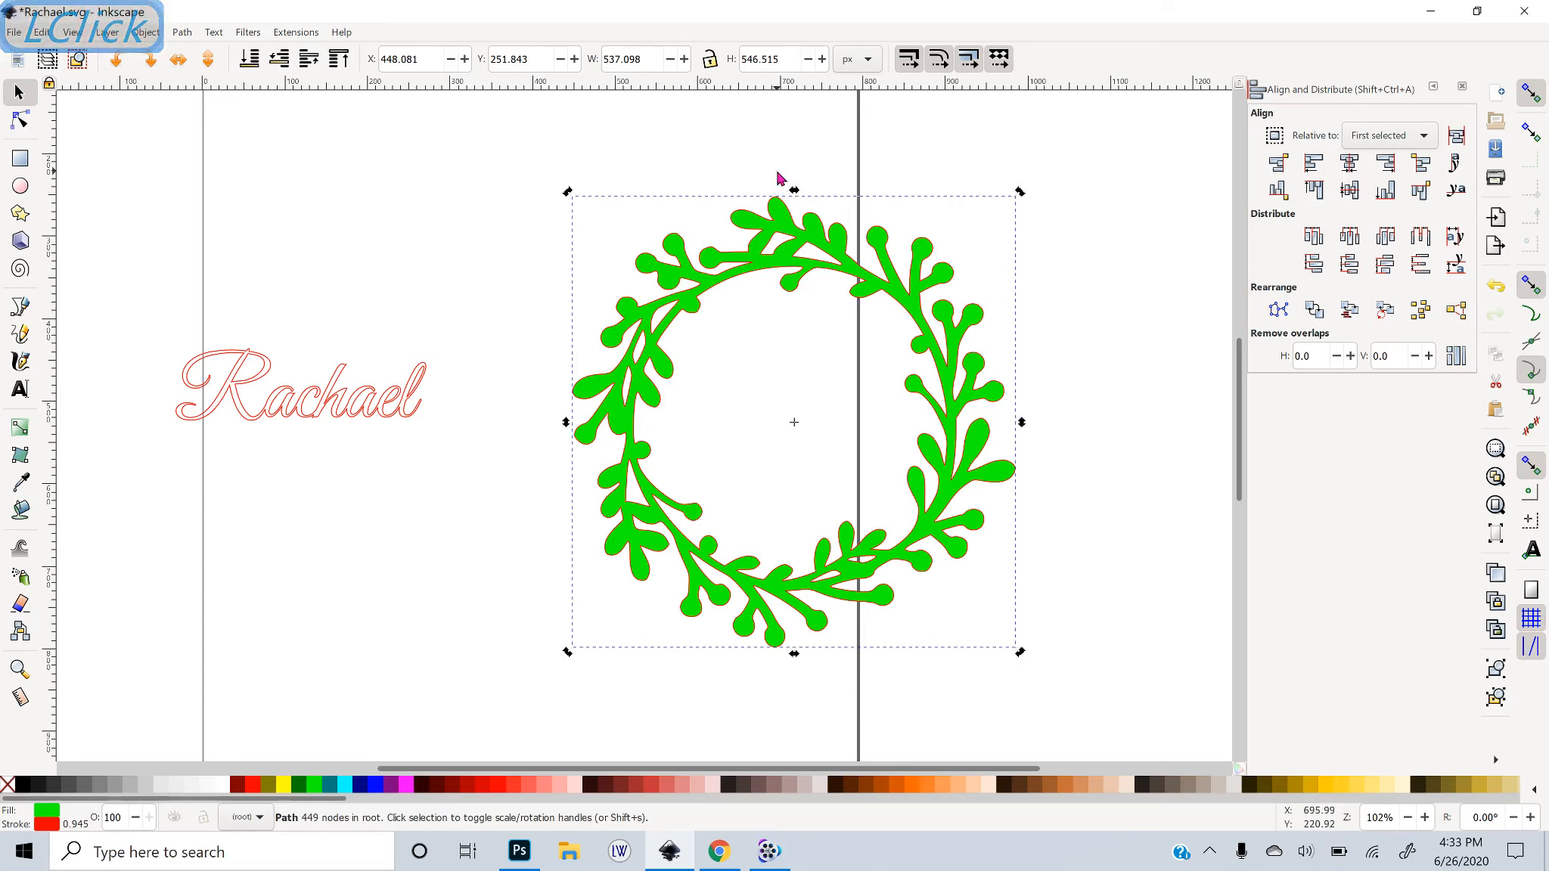
# Shift the green wreath toward the page and place the name lettering inside its opening
pyautogui.moveTo(808, 576); pyautogui.dragTo(715, 568)
pyautogui.click(219, 442)
pyautogui.moveTo(130, 294); pyautogui.dragTo(469, 496)
pyautogui.moveTo(333, 408); pyautogui.dragTo(716, 431)
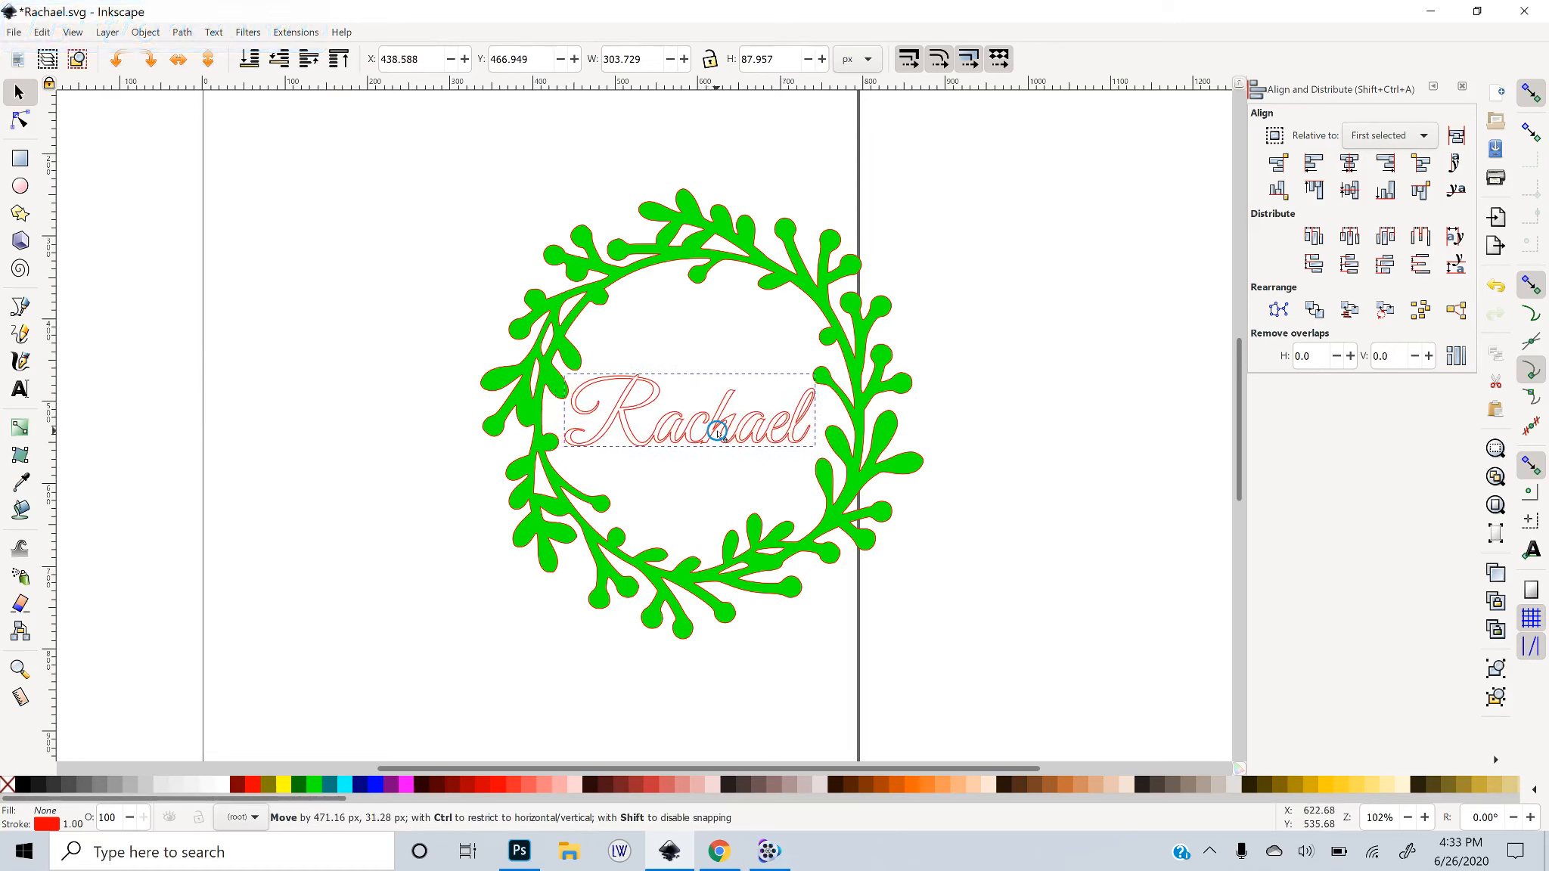
# Enlarge the name lettering to about 368 by 107 px and position it across the wreath at about X 404, Y 450 px
pyautogui.moveTo(816, 372); pyautogui.dragTo(835, 335)
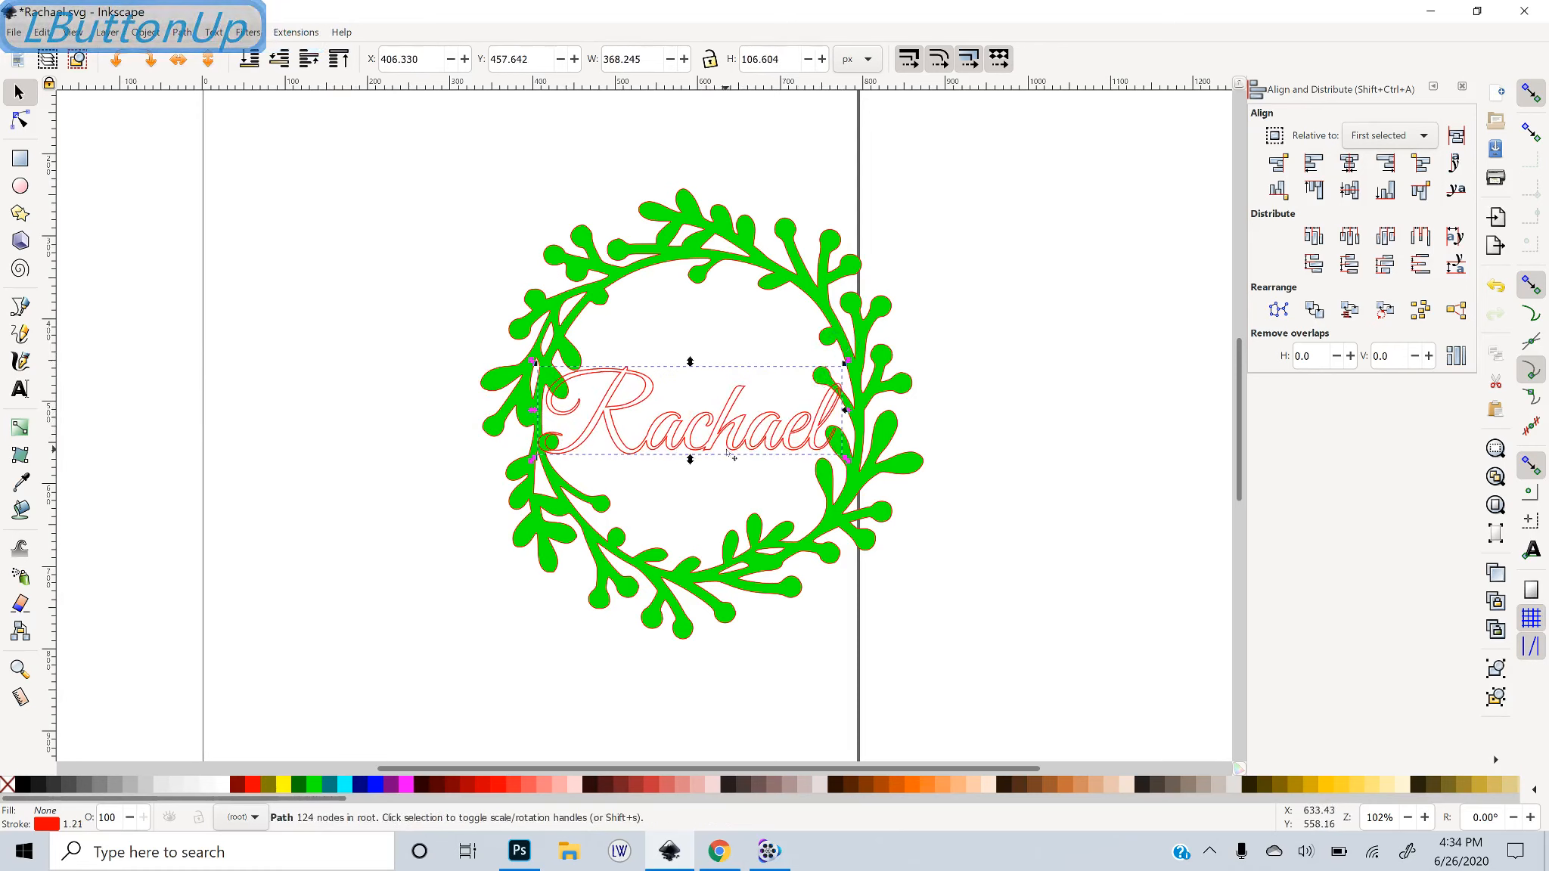
pyautogui.moveTo(737, 439); pyautogui.dragTo(733, 428)
pyautogui.press('+')
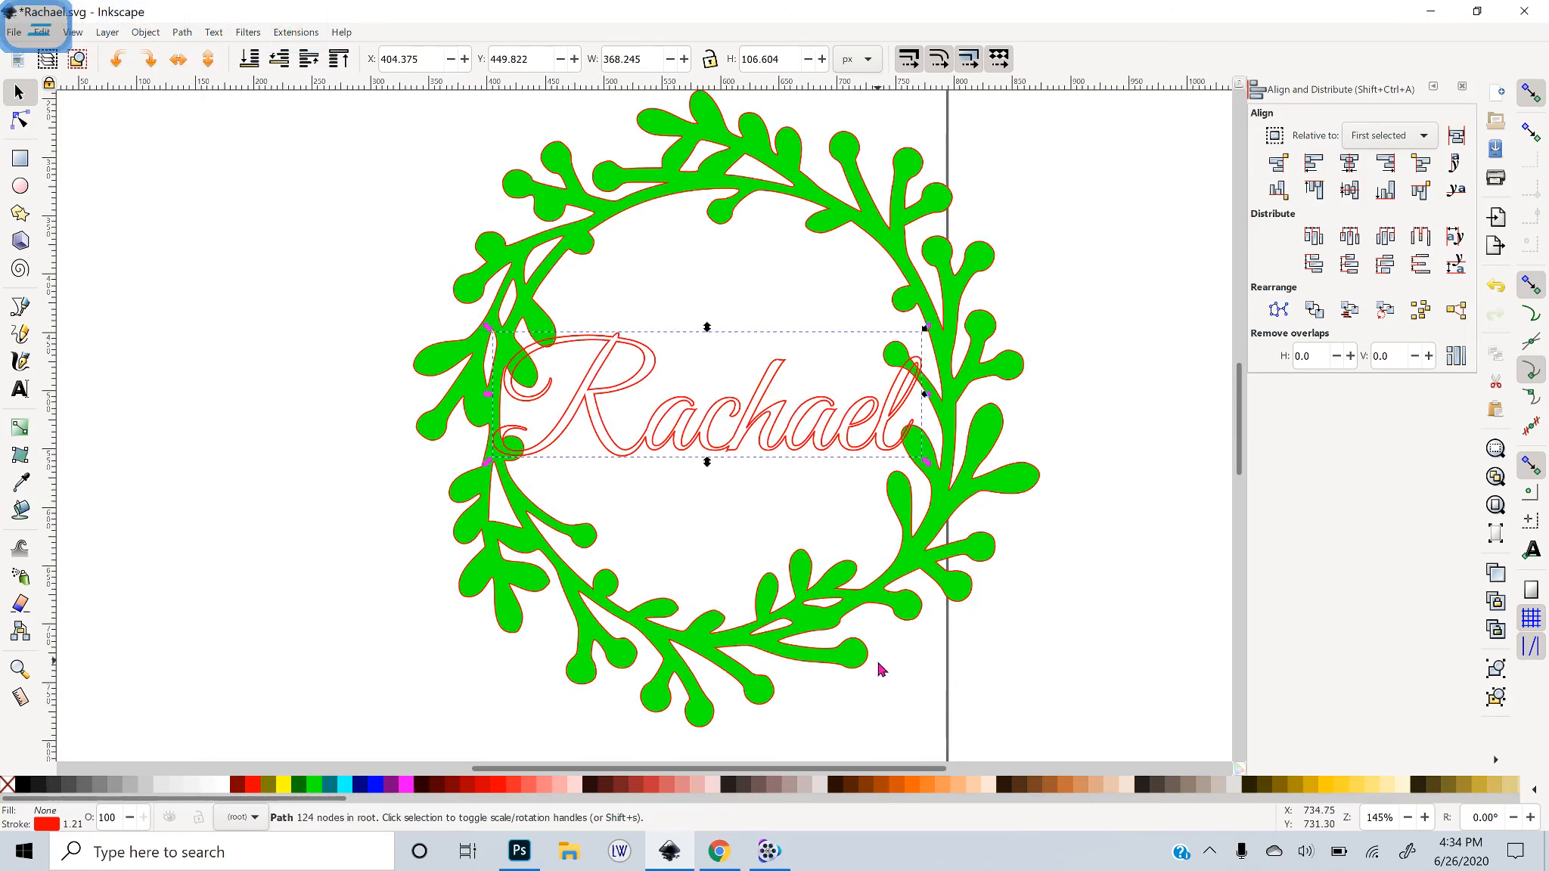
pyautogui.moveTo(719, 649); pyautogui.dragTo(648, 674)
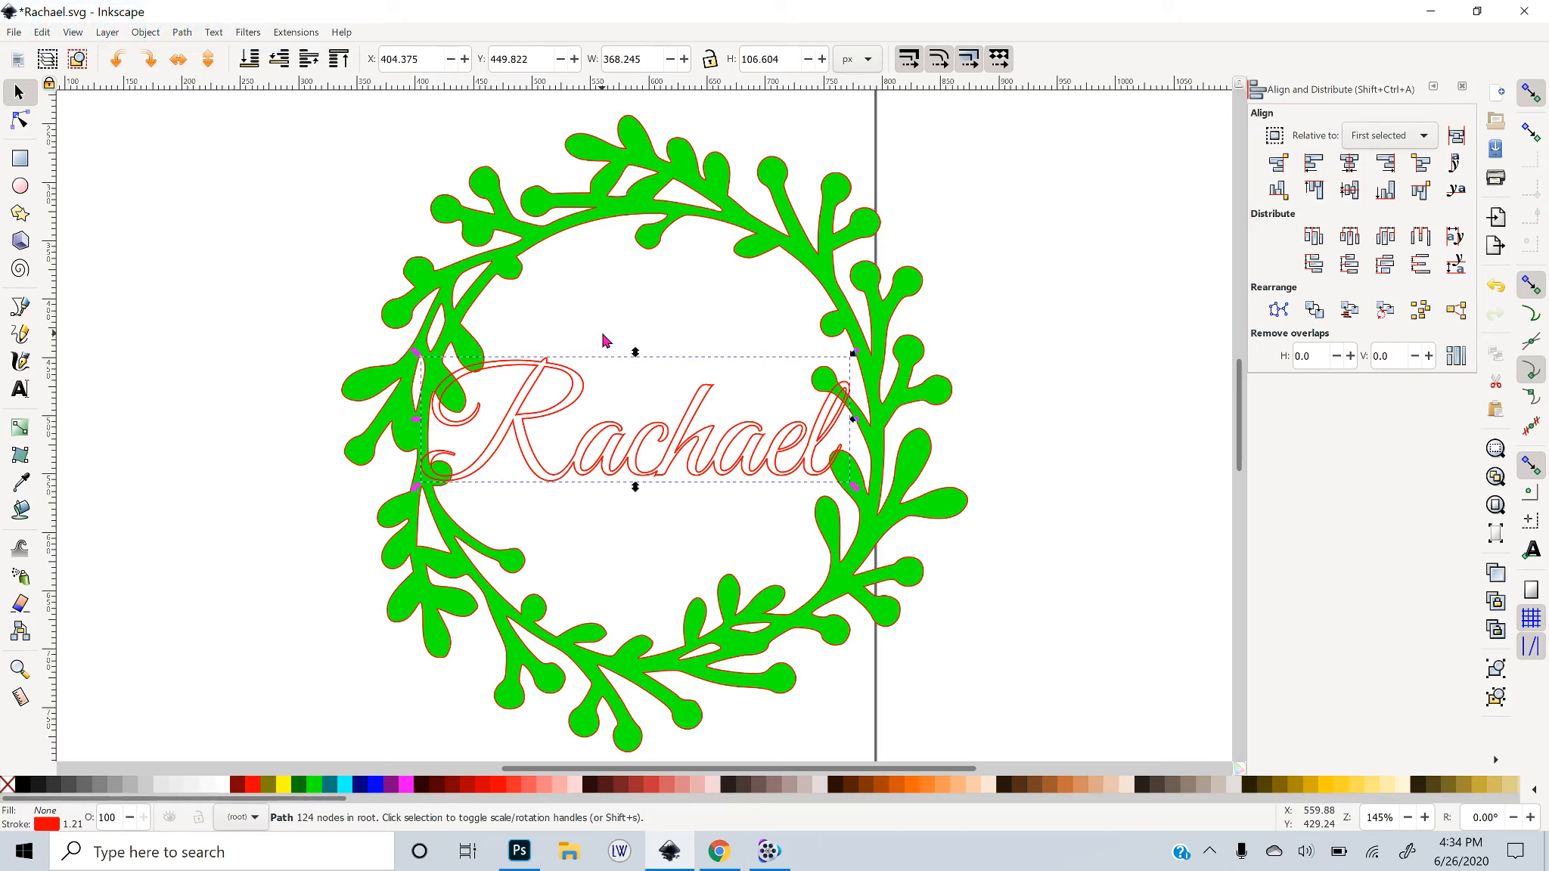
# Review the Inset/Outset distance in the Steps section of the Behavior preferences
pyautogui.click(50, 31)
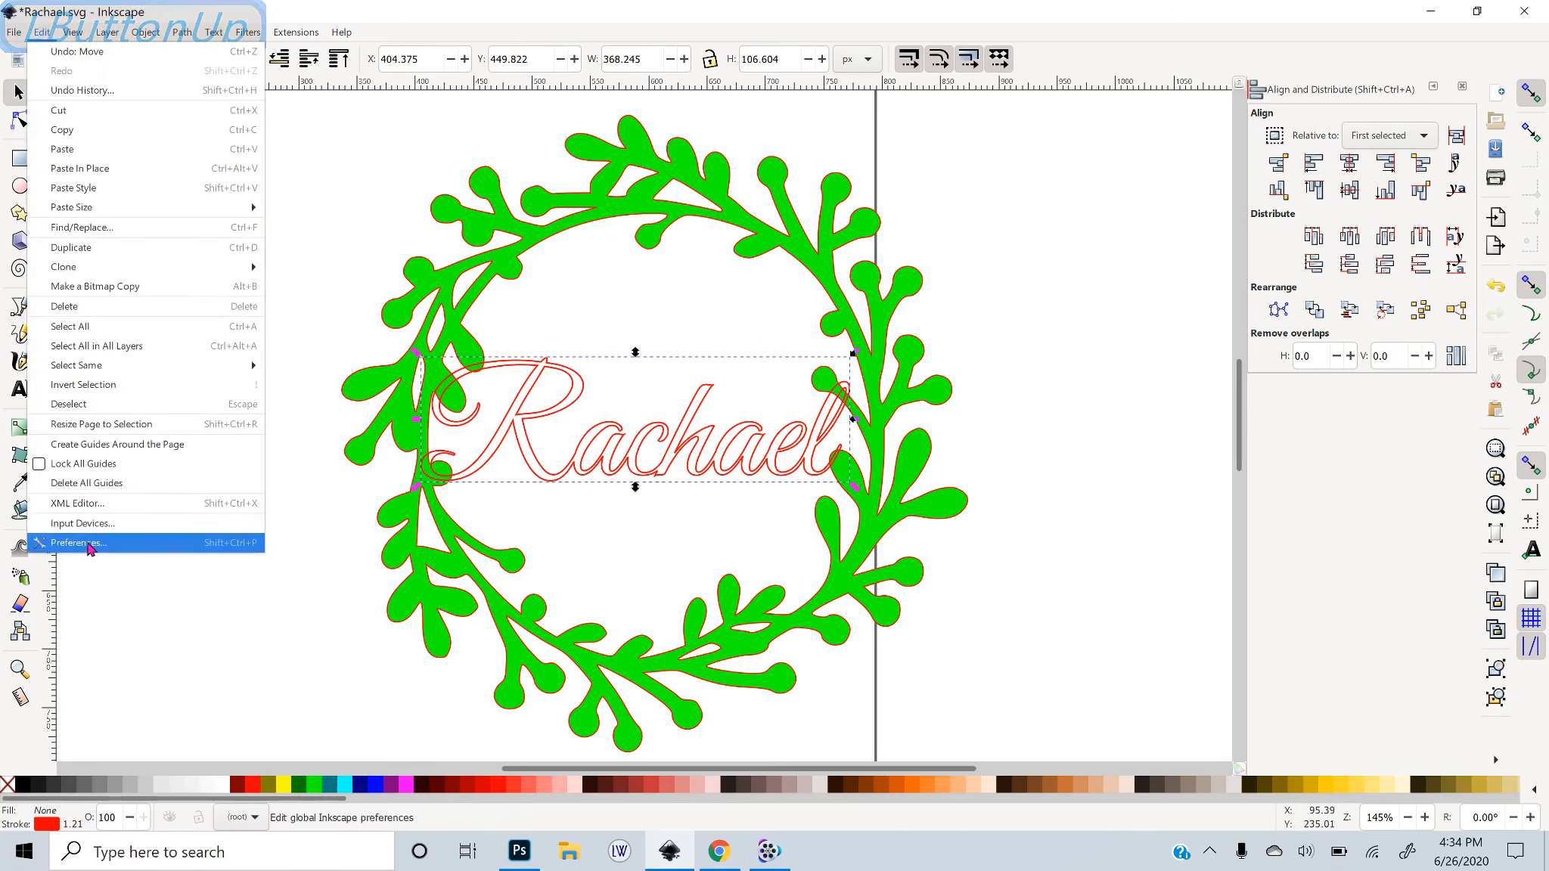
pyautogui.click(87, 543)
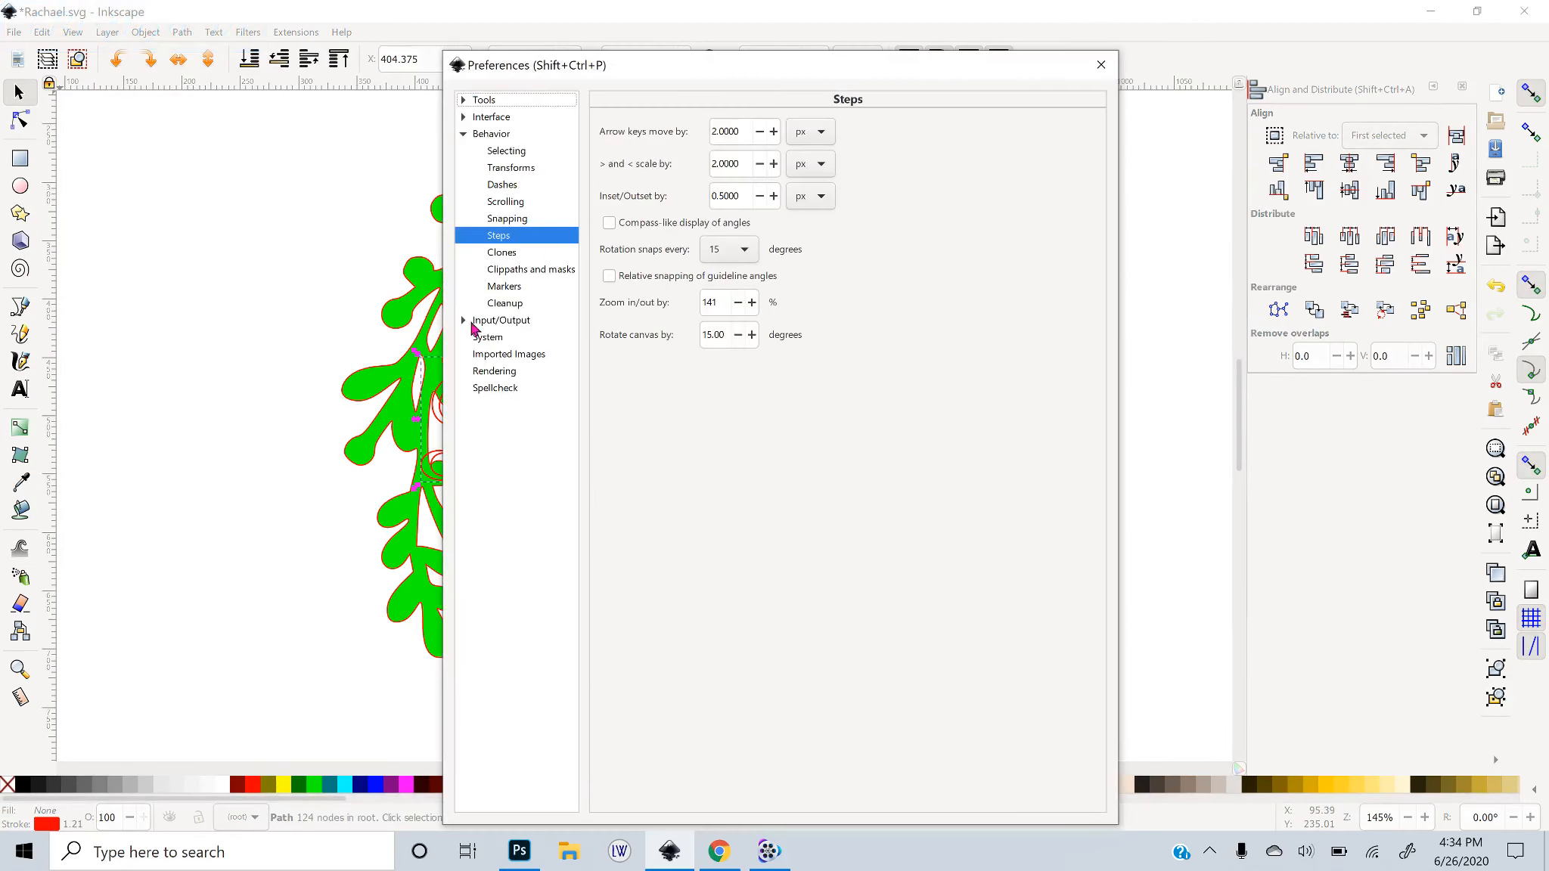
pyautogui.click(463, 133)
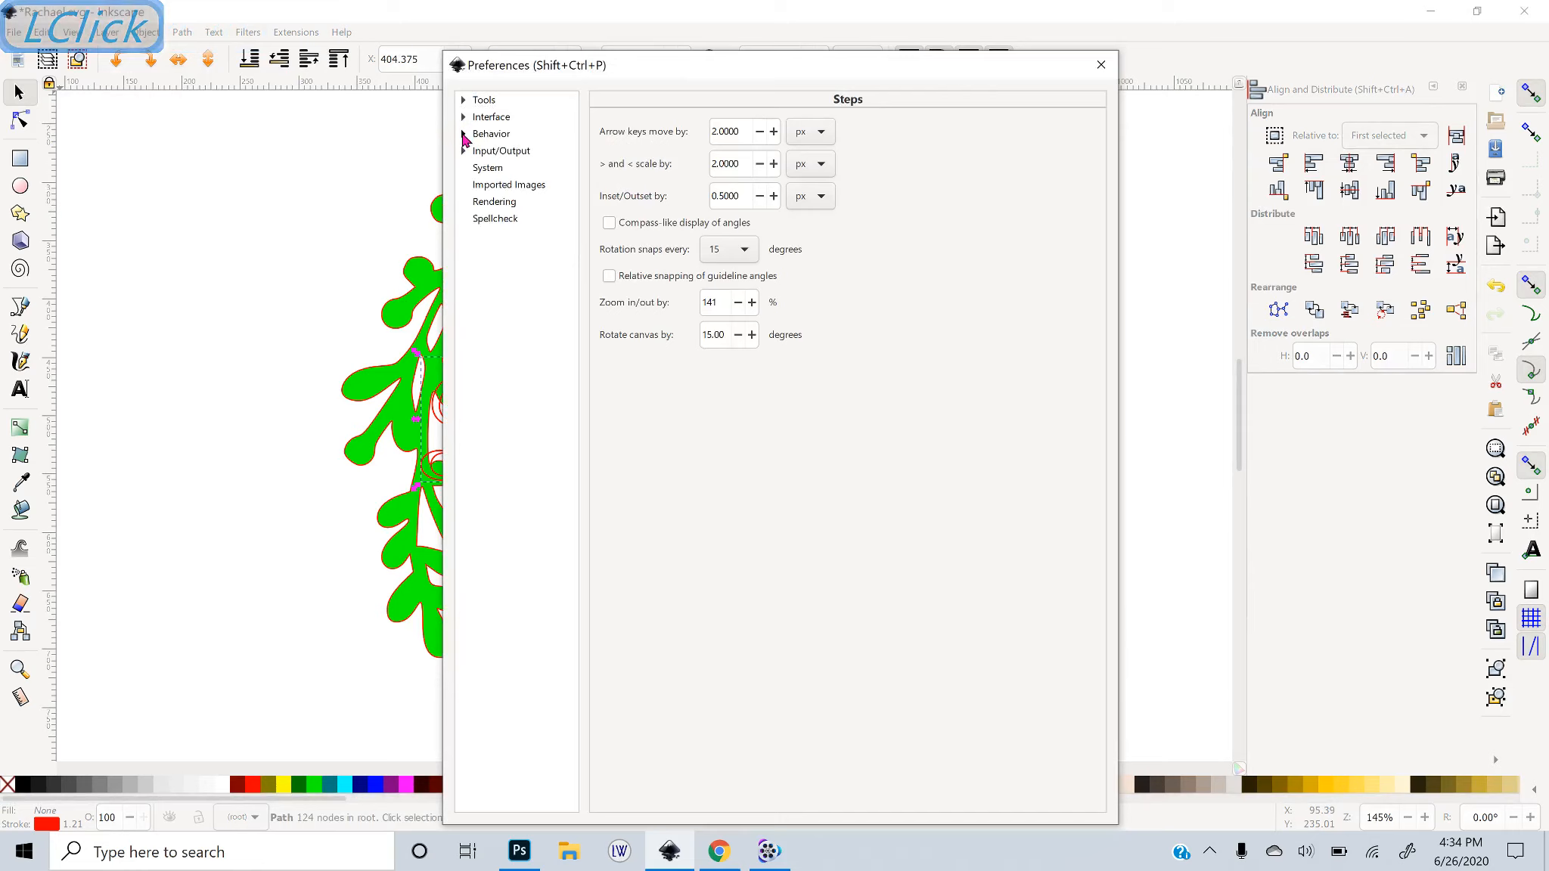
pyautogui.click(464, 135)
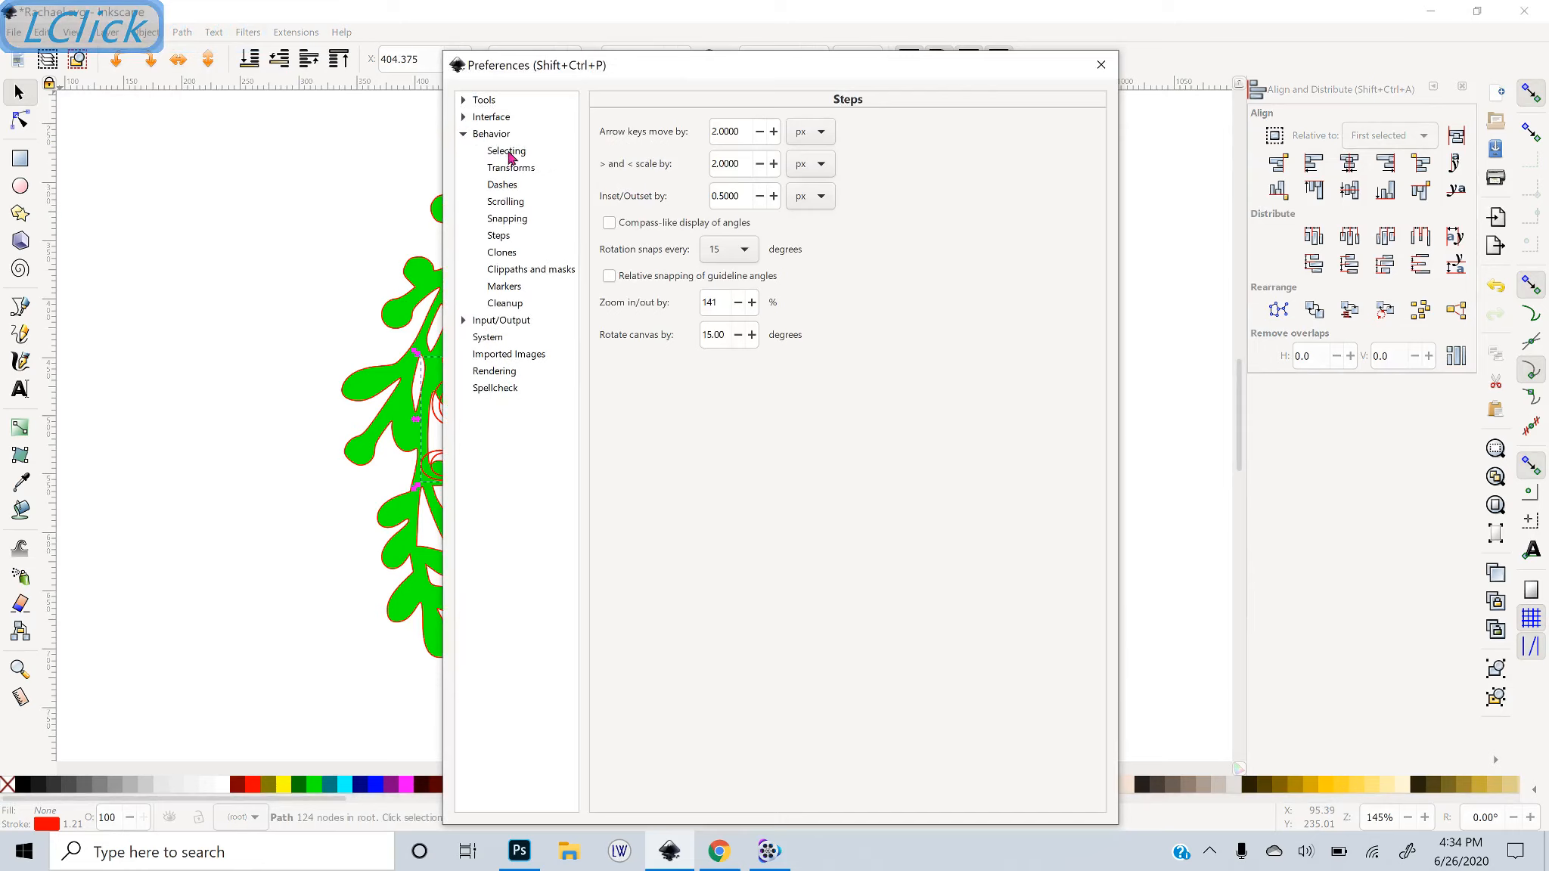
pyautogui.click(500, 236)
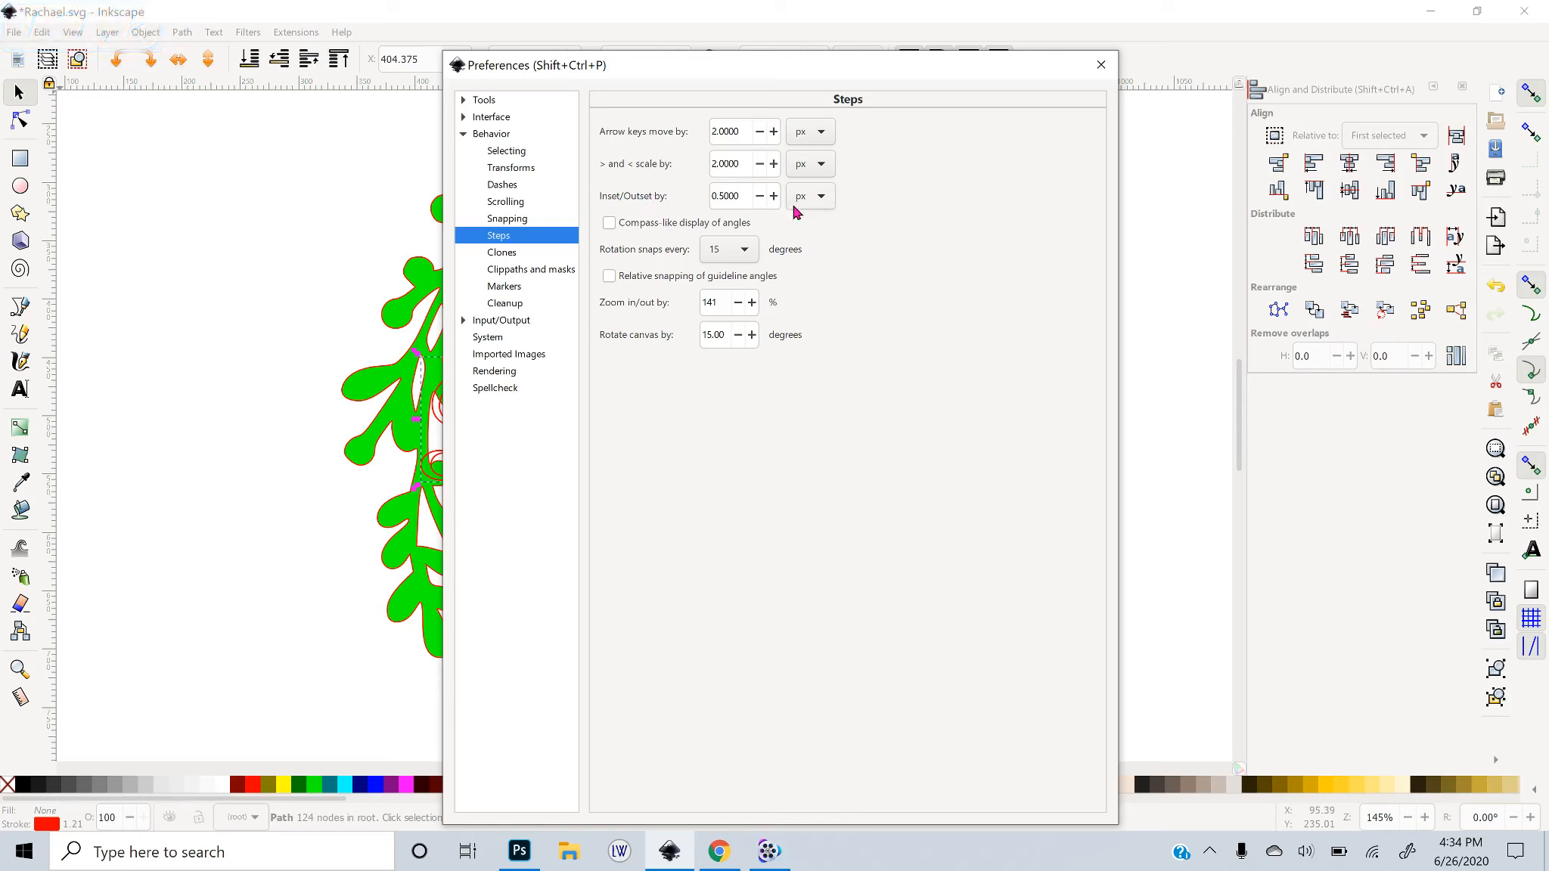
pyautogui.click(1100, 67)
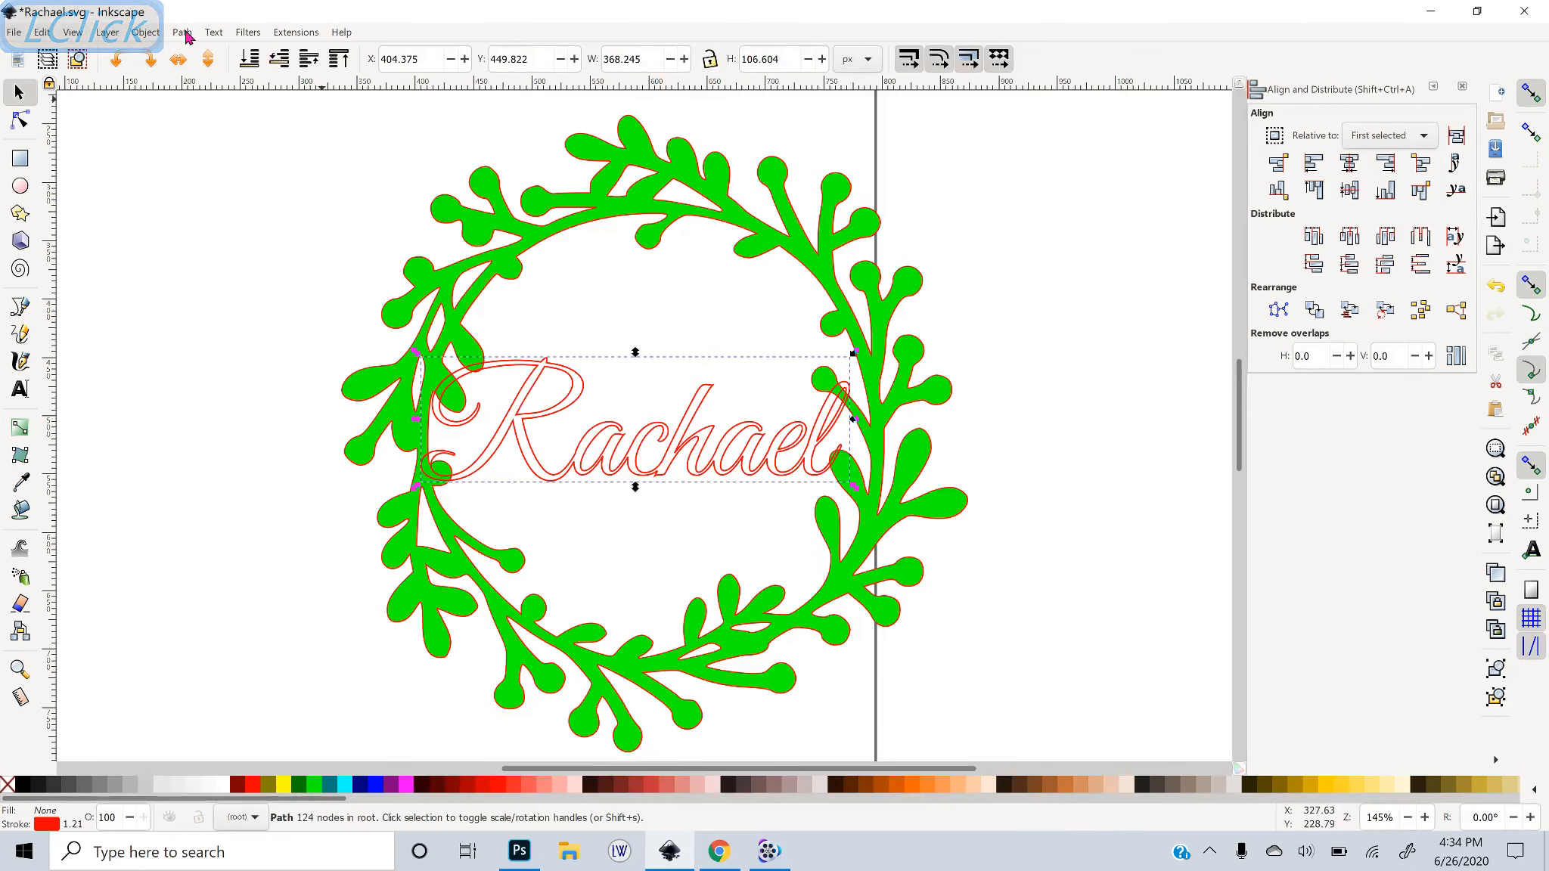
# Fill the name lettering with pale pink and outset its path three times to thicken the strokes
pyautogui.click(183, 32)
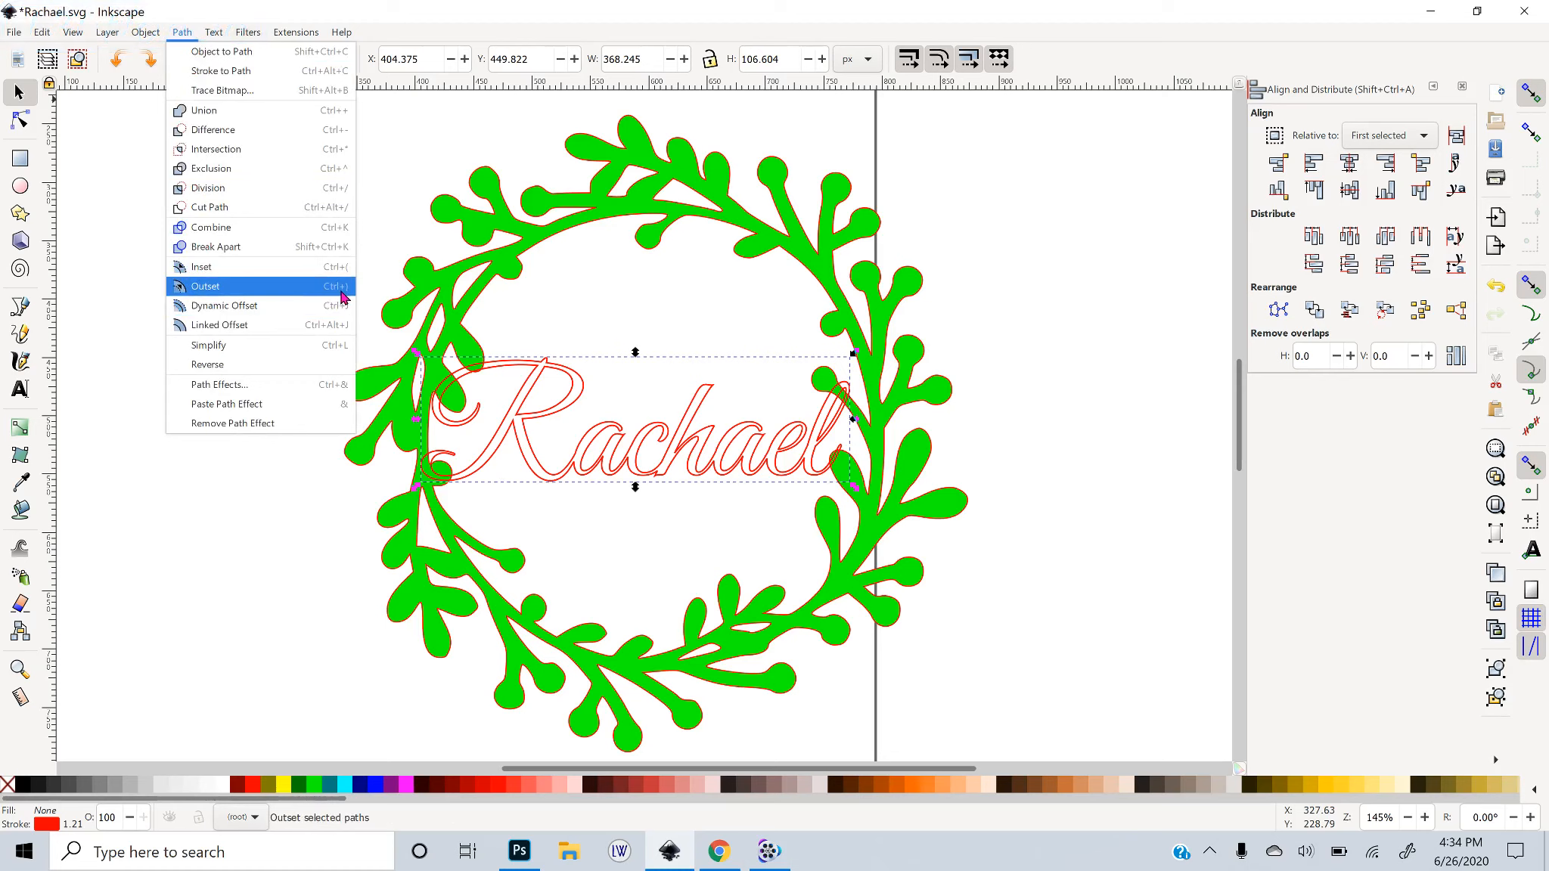
pyautogui.click(681, 327)
pyautogui.click(746, 416)
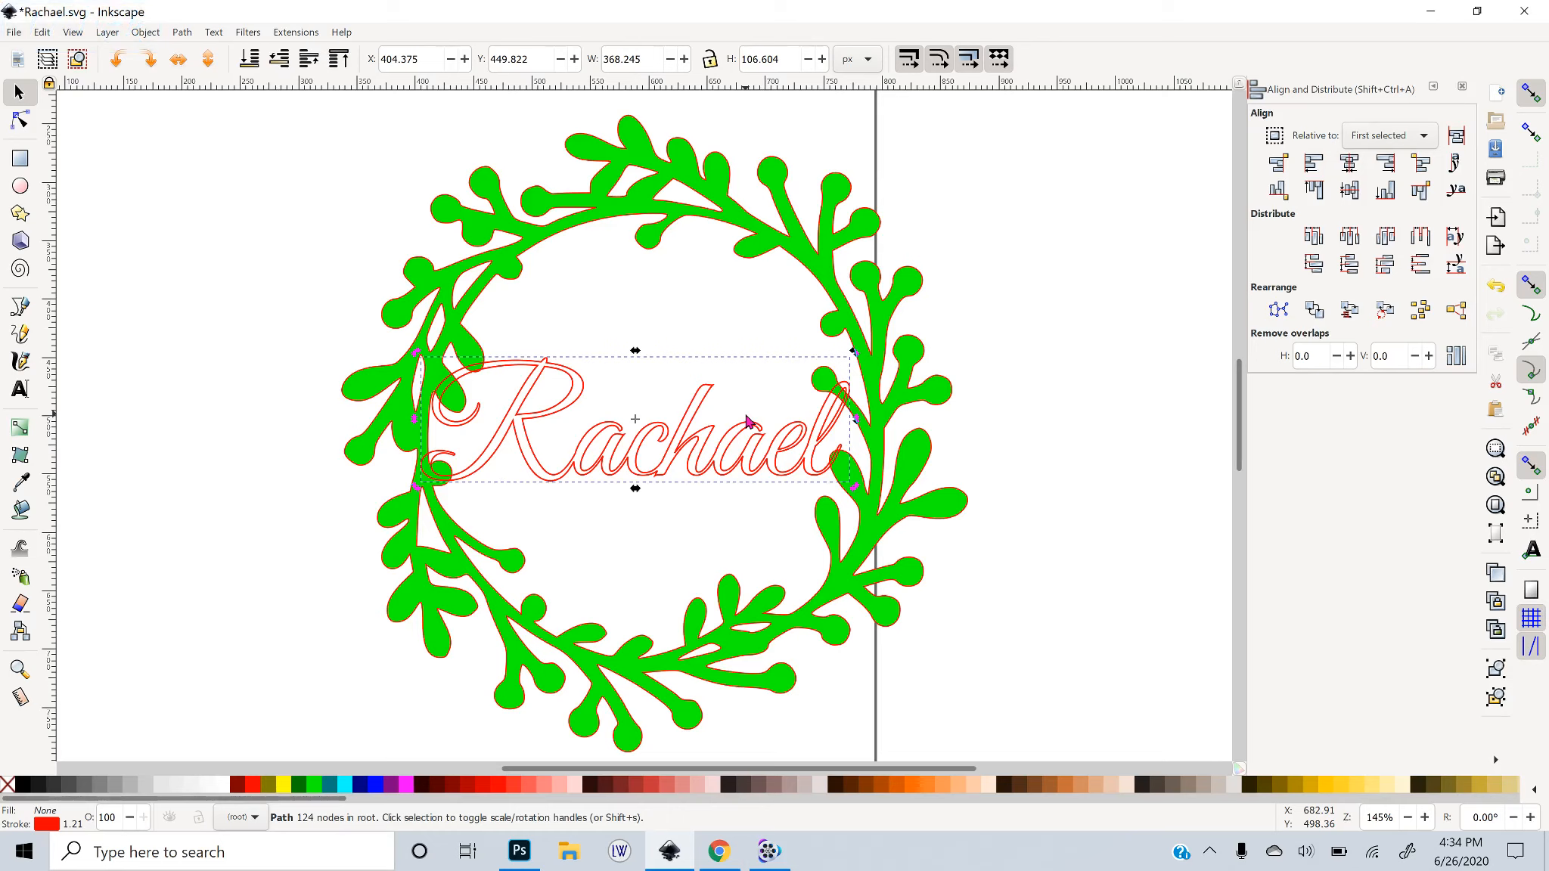
pyautogui.click(570, 790)
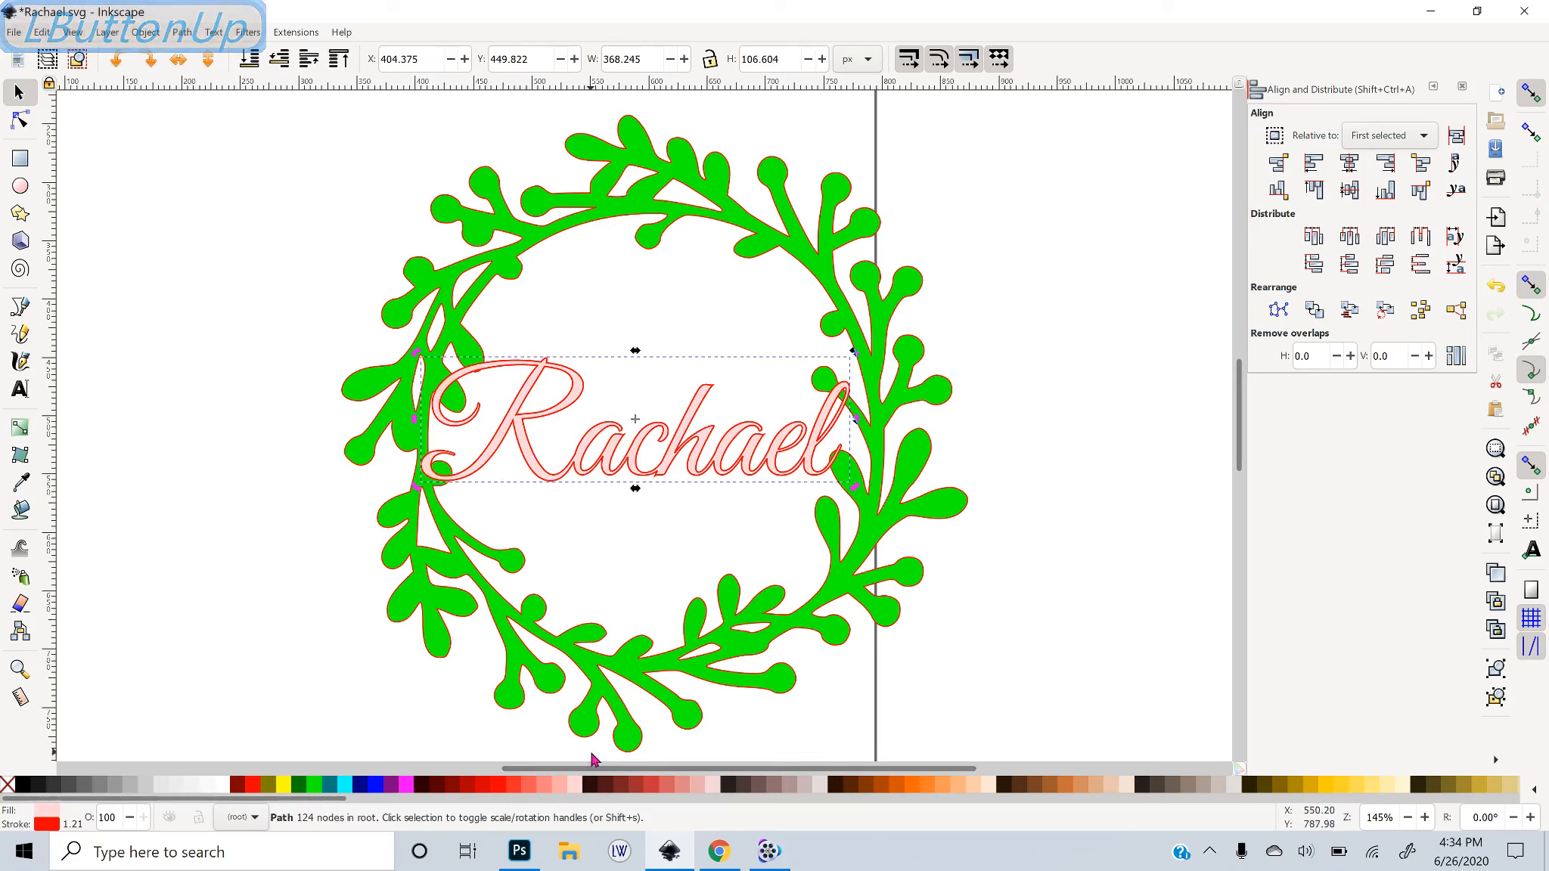
pyautogui.press('ctrl')
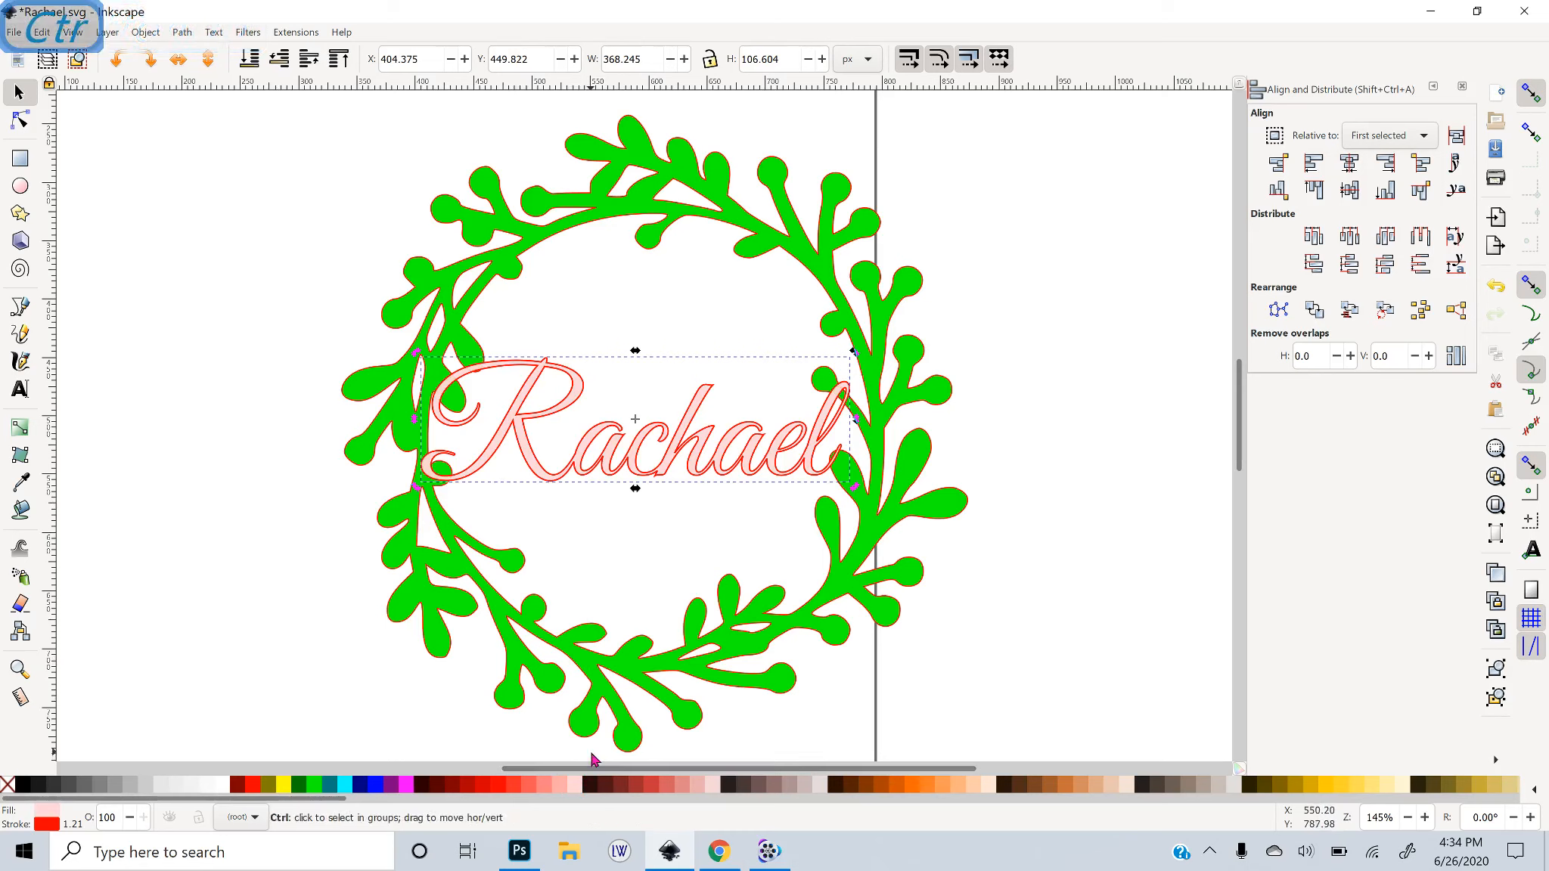
pyautogui.hotkey('ctrl', ')')
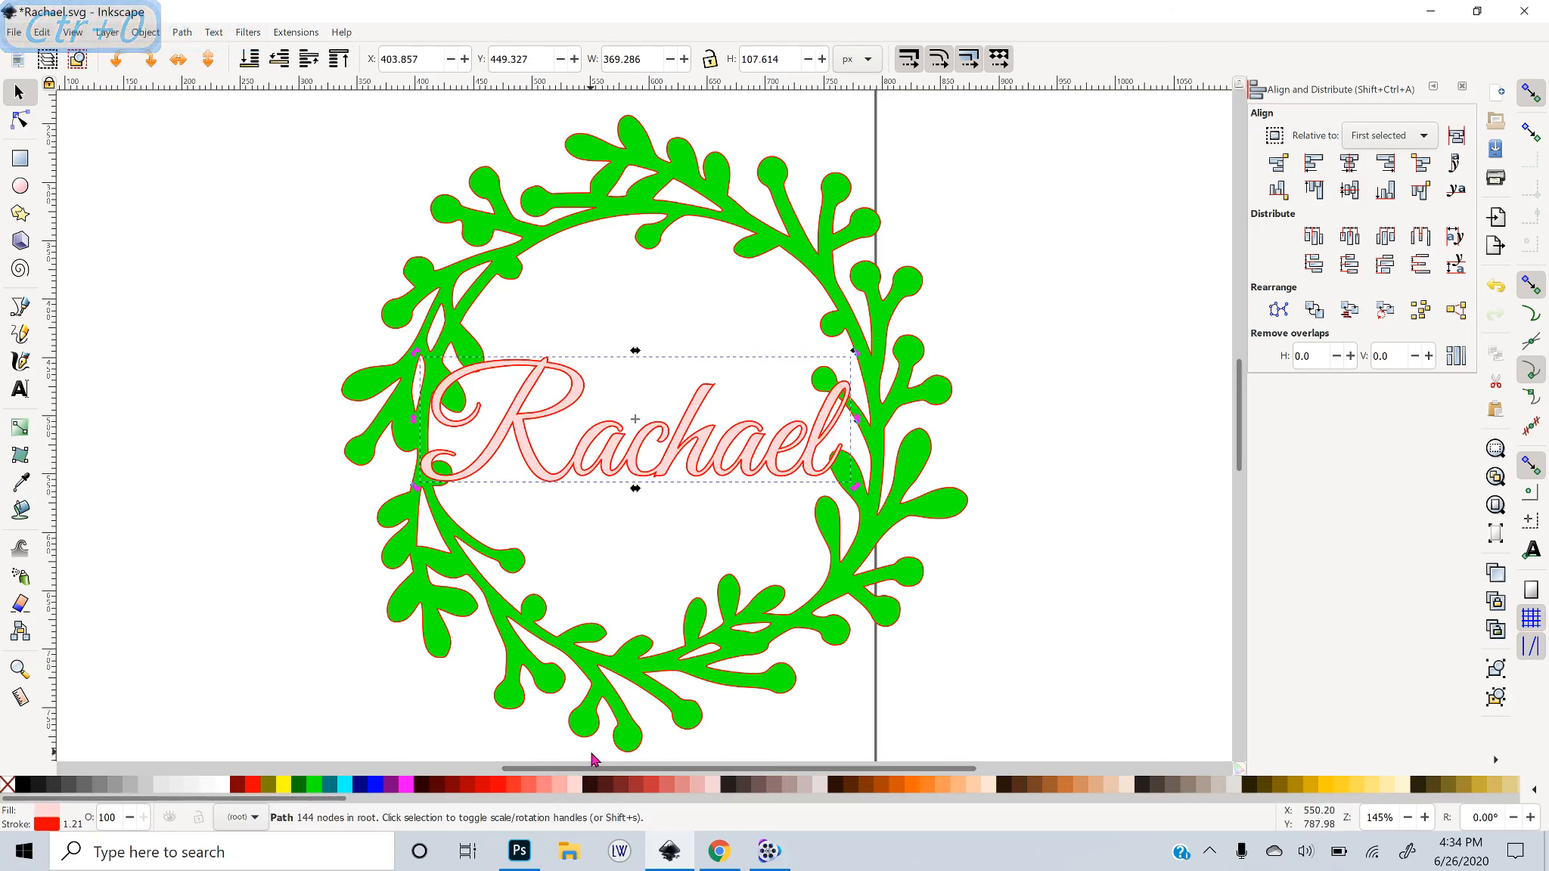
pyautogui.hotkey('ctrl', ')')
pyautogui.hotkey('ctrl', ')')
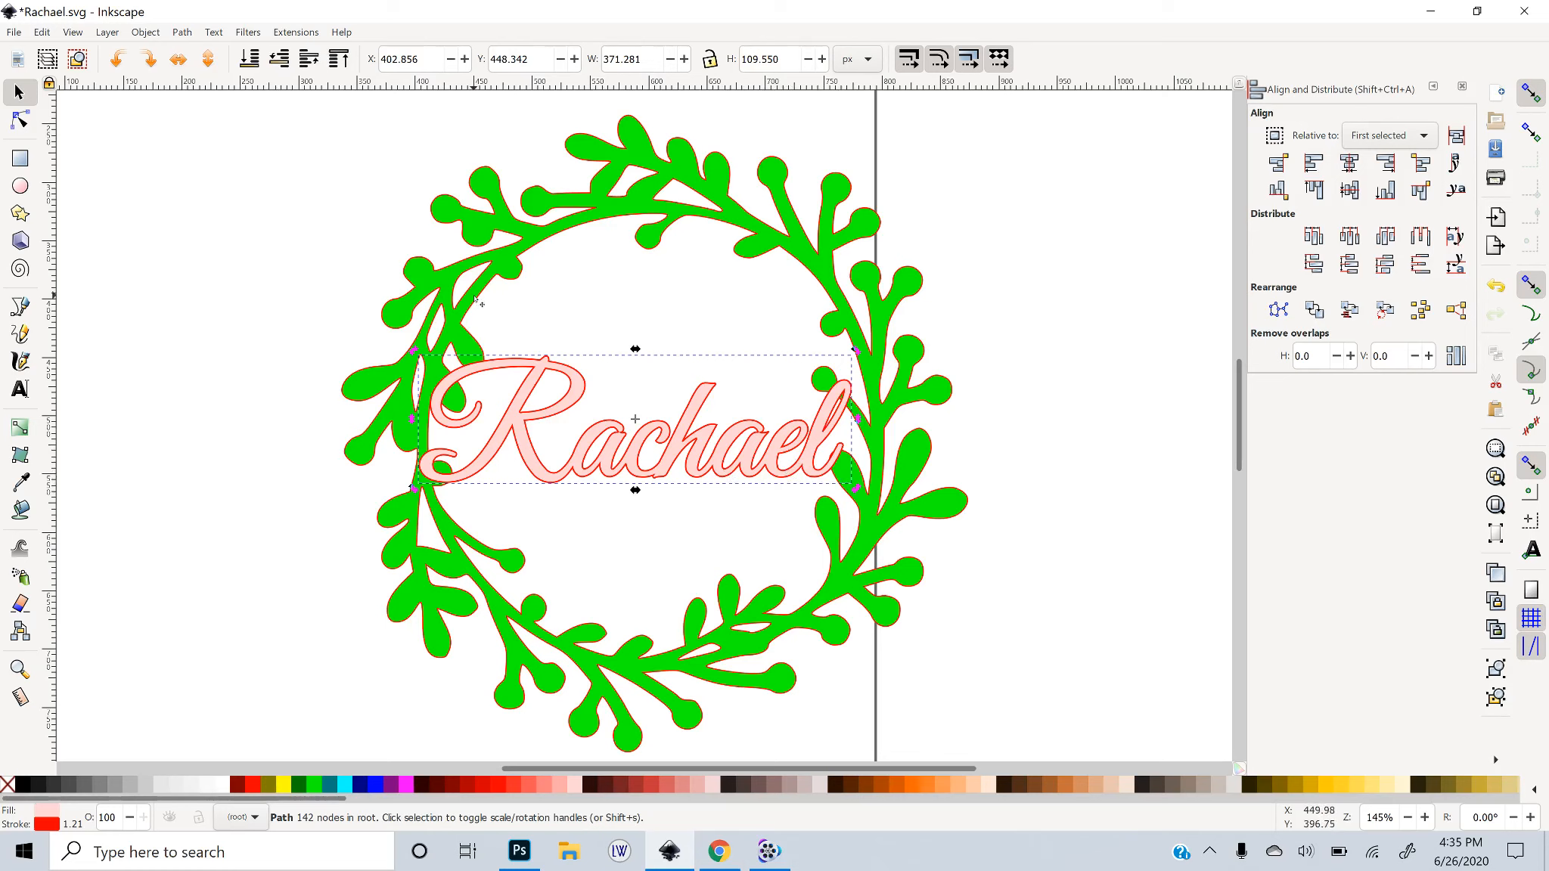
# Union the name lettering with the green wreath into one path and remove the red stroke from the combined shape
pyautogui.keyDown('shift'); pyautogui.click(509, 259); pyautogui.keyUp('shift')
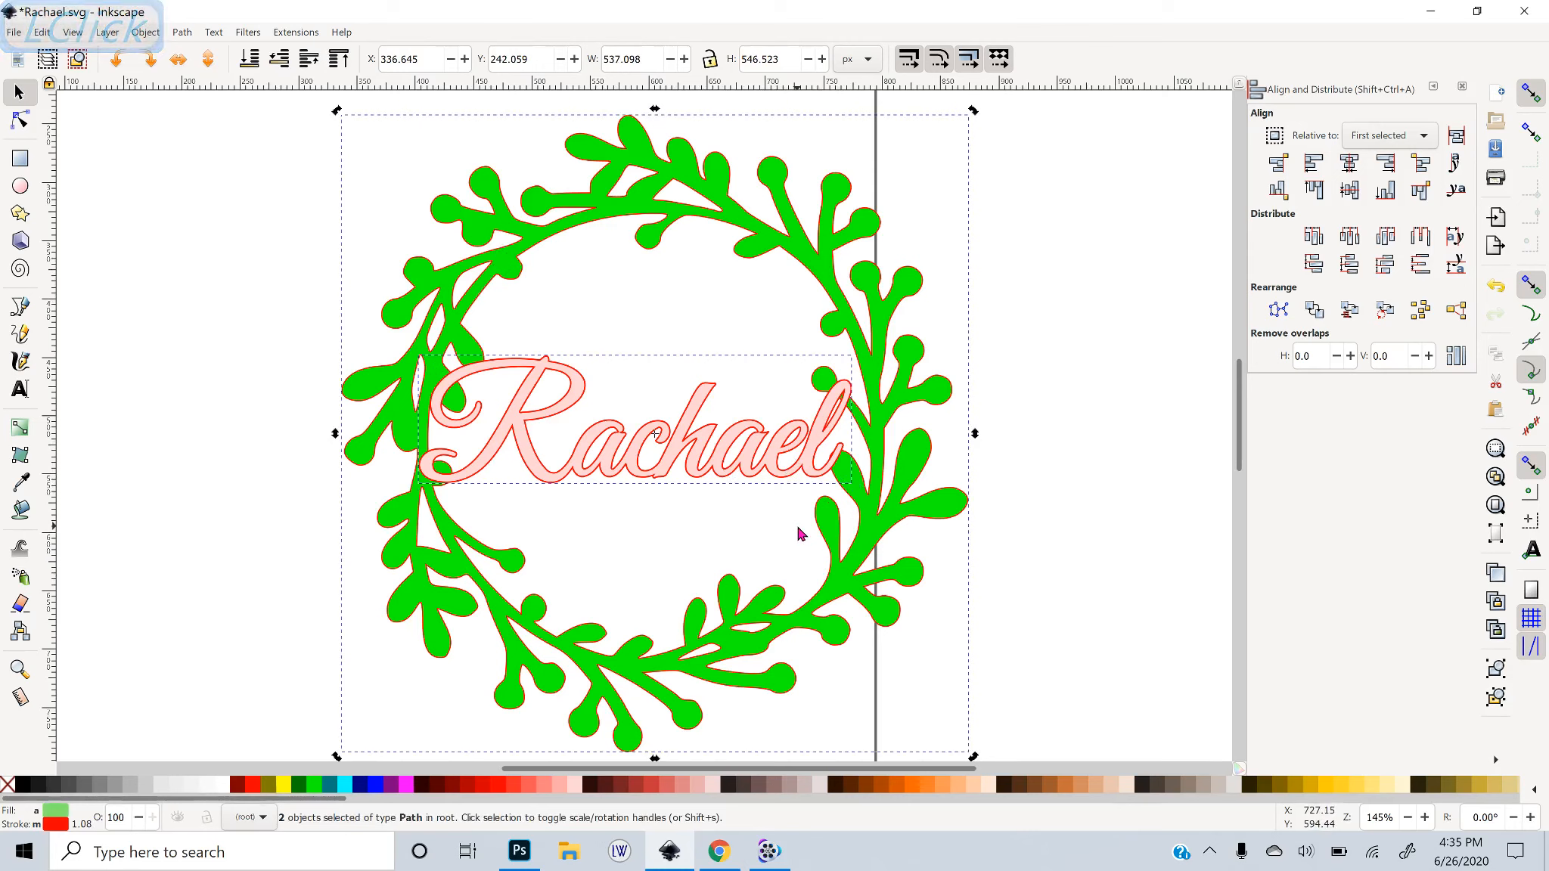
pyautogui.hotkey('ctrl', '+')
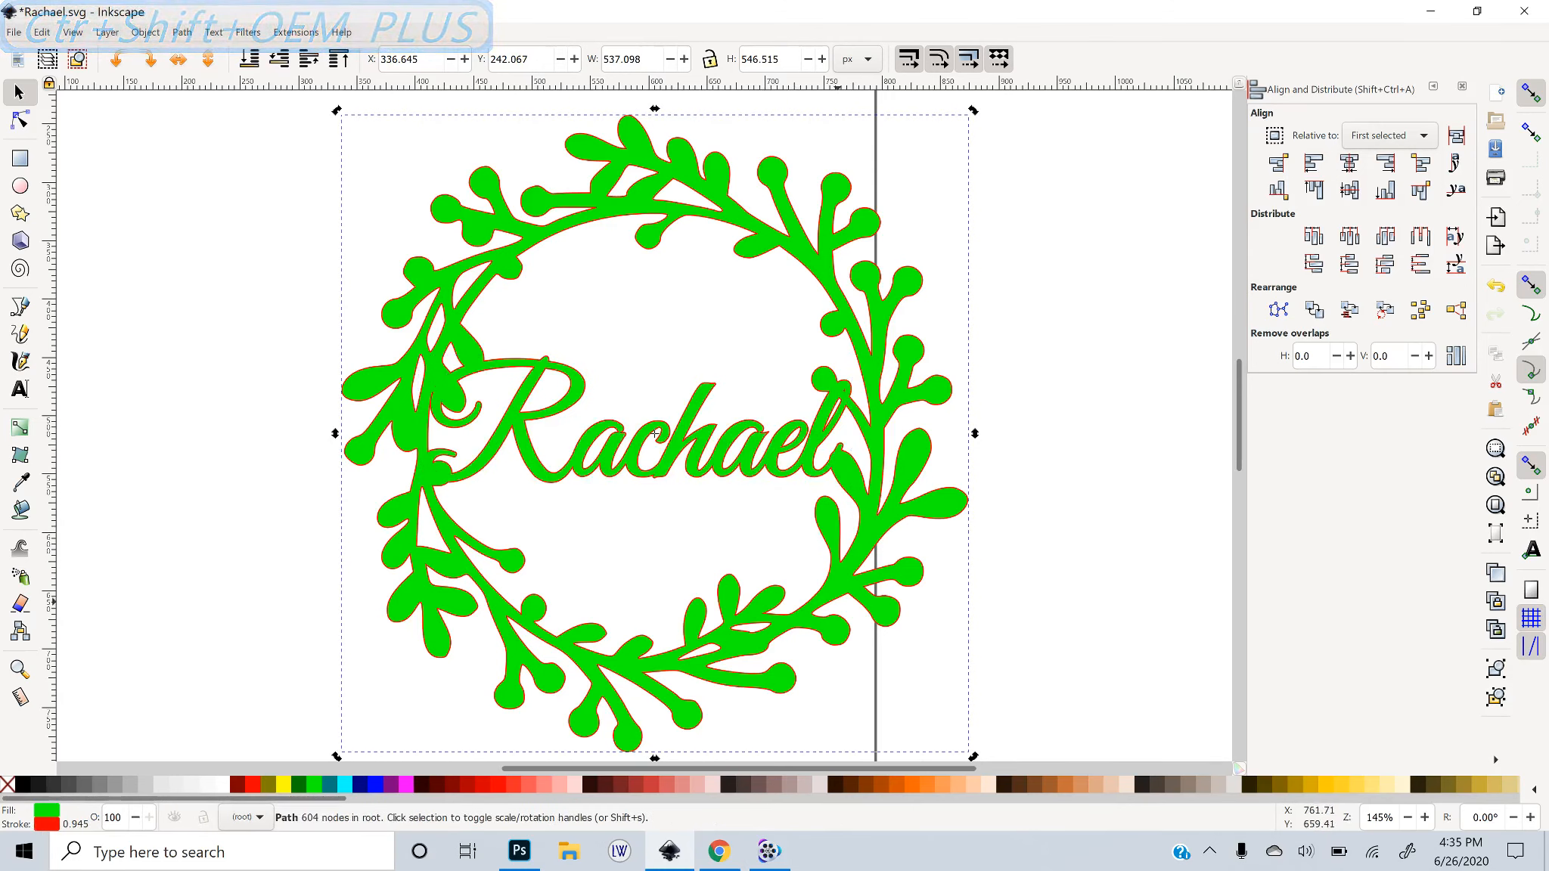
pyautogui.scroll(-3, 760, 526)
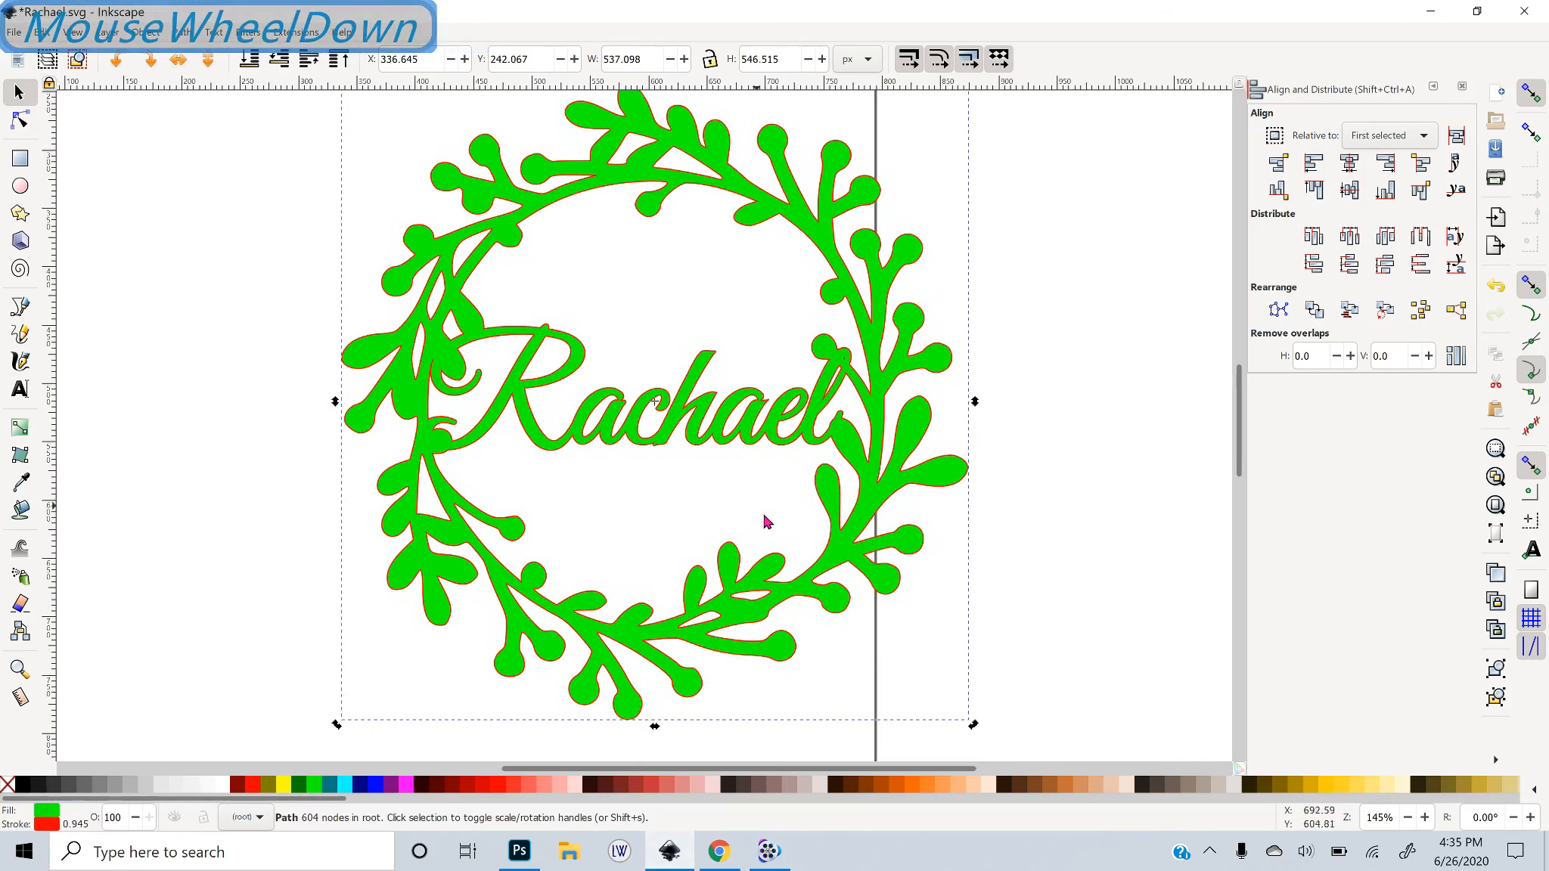
pyautogui.scroll(3, 764, 530)
pyautogui.scroll(-2, 626, 557)
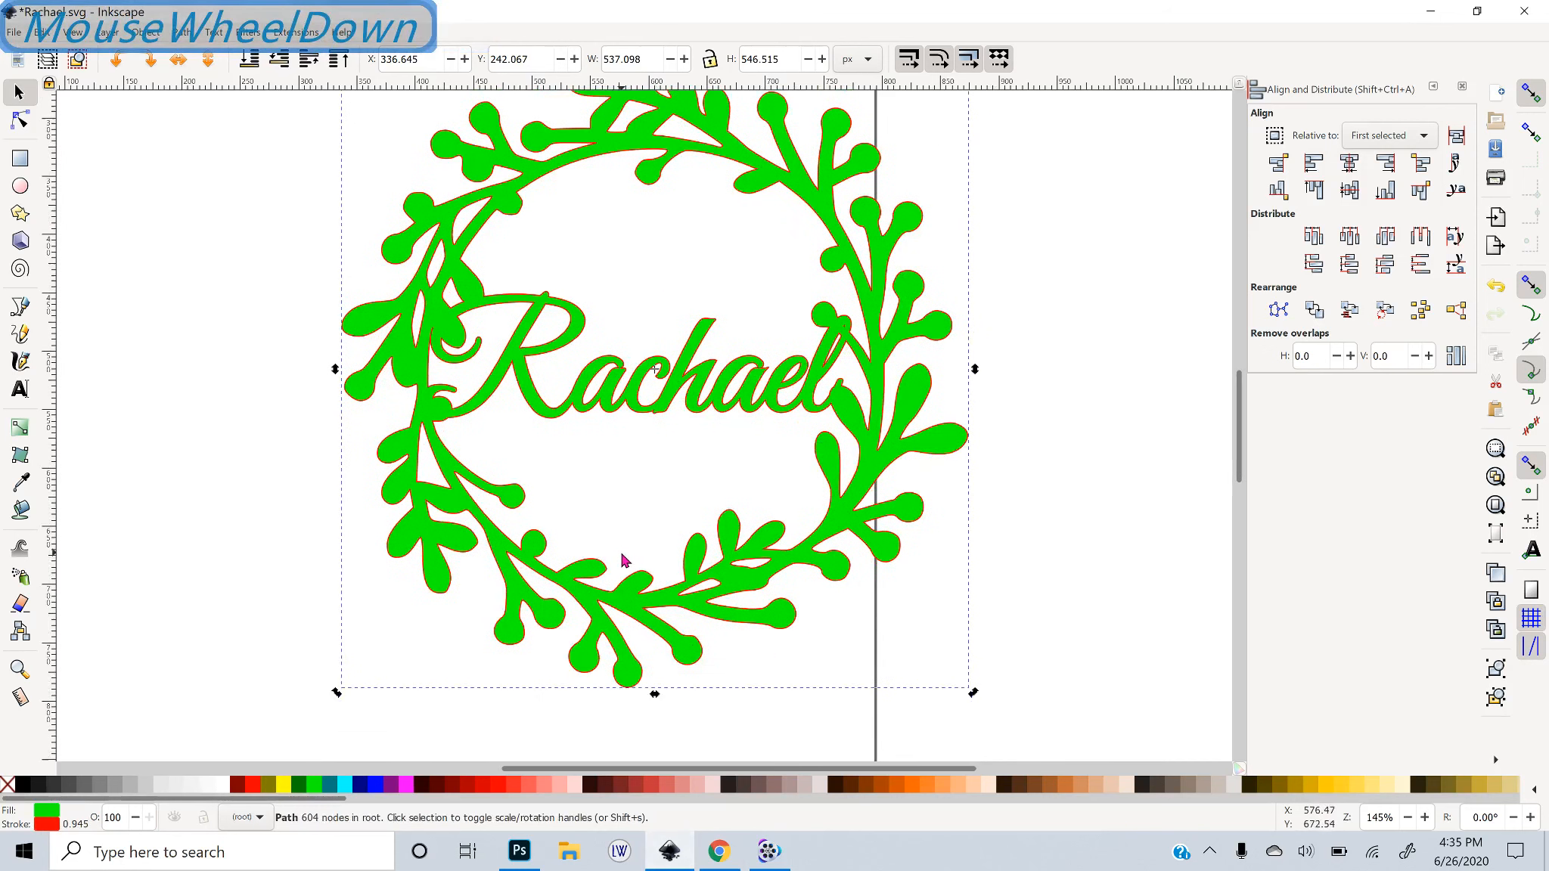
pyautogui.scroll(4, 625, 416)
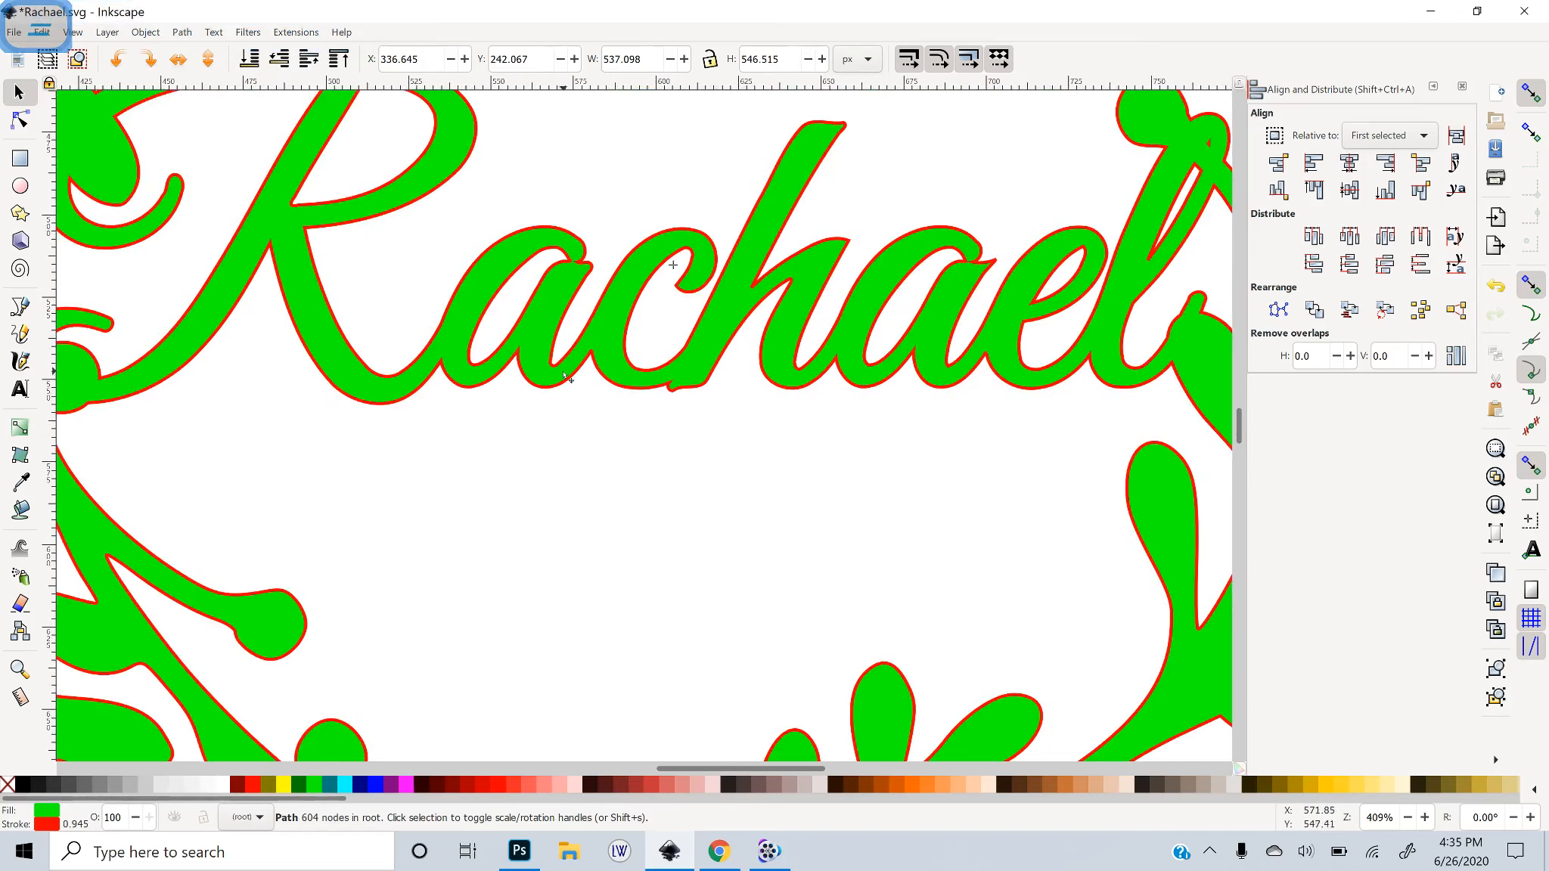
pyautogui.press('=')
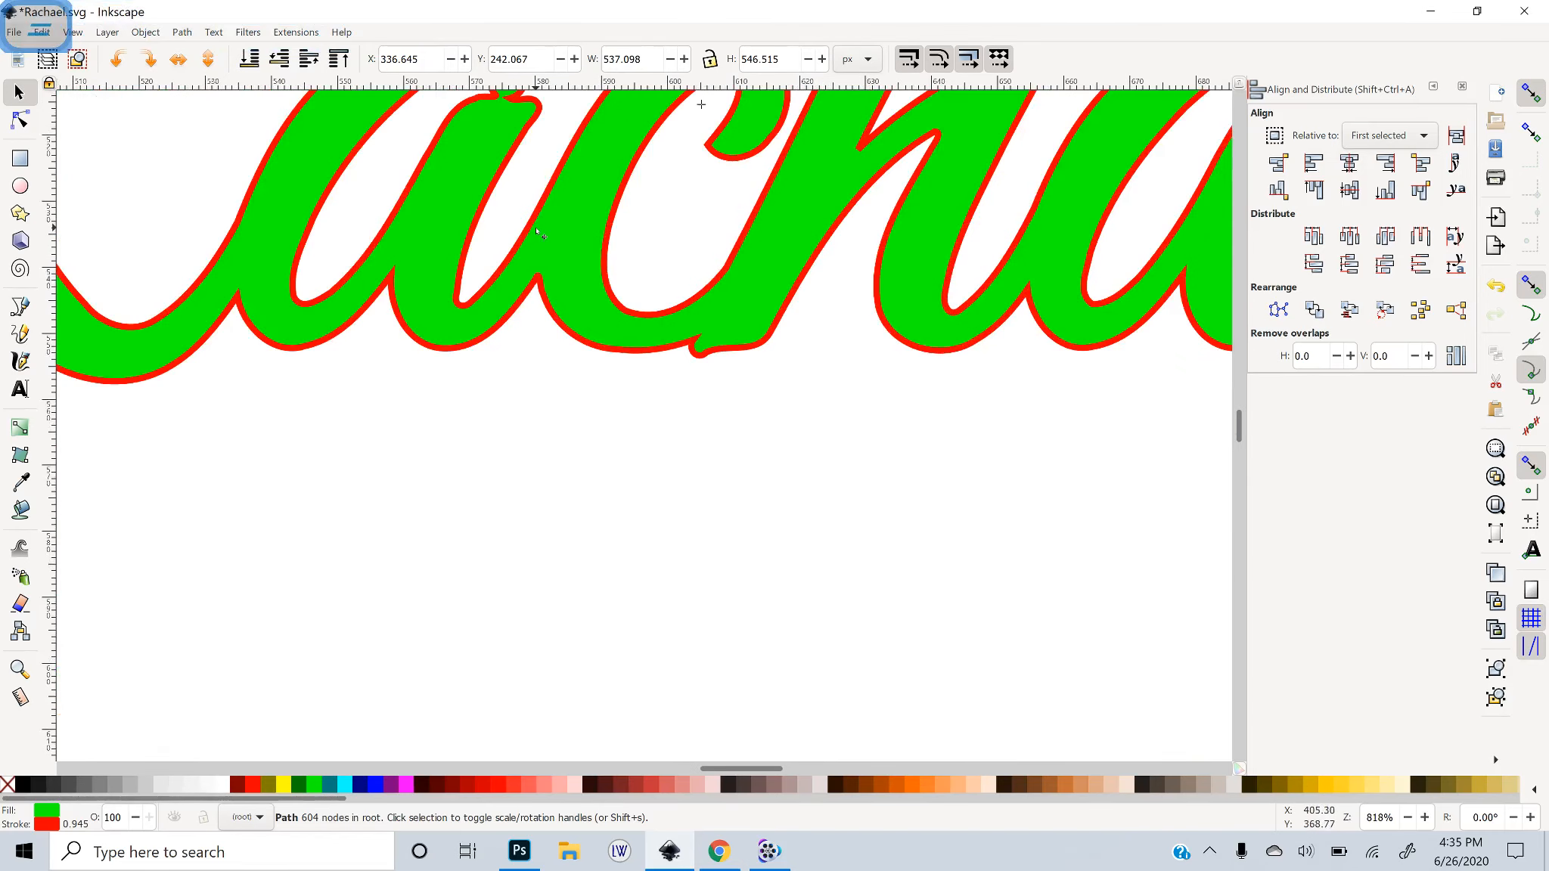
pyautogui.moveTo(536, 231); pyautogui.dragTo(601, 456)
pyautogui.click(473, 577)
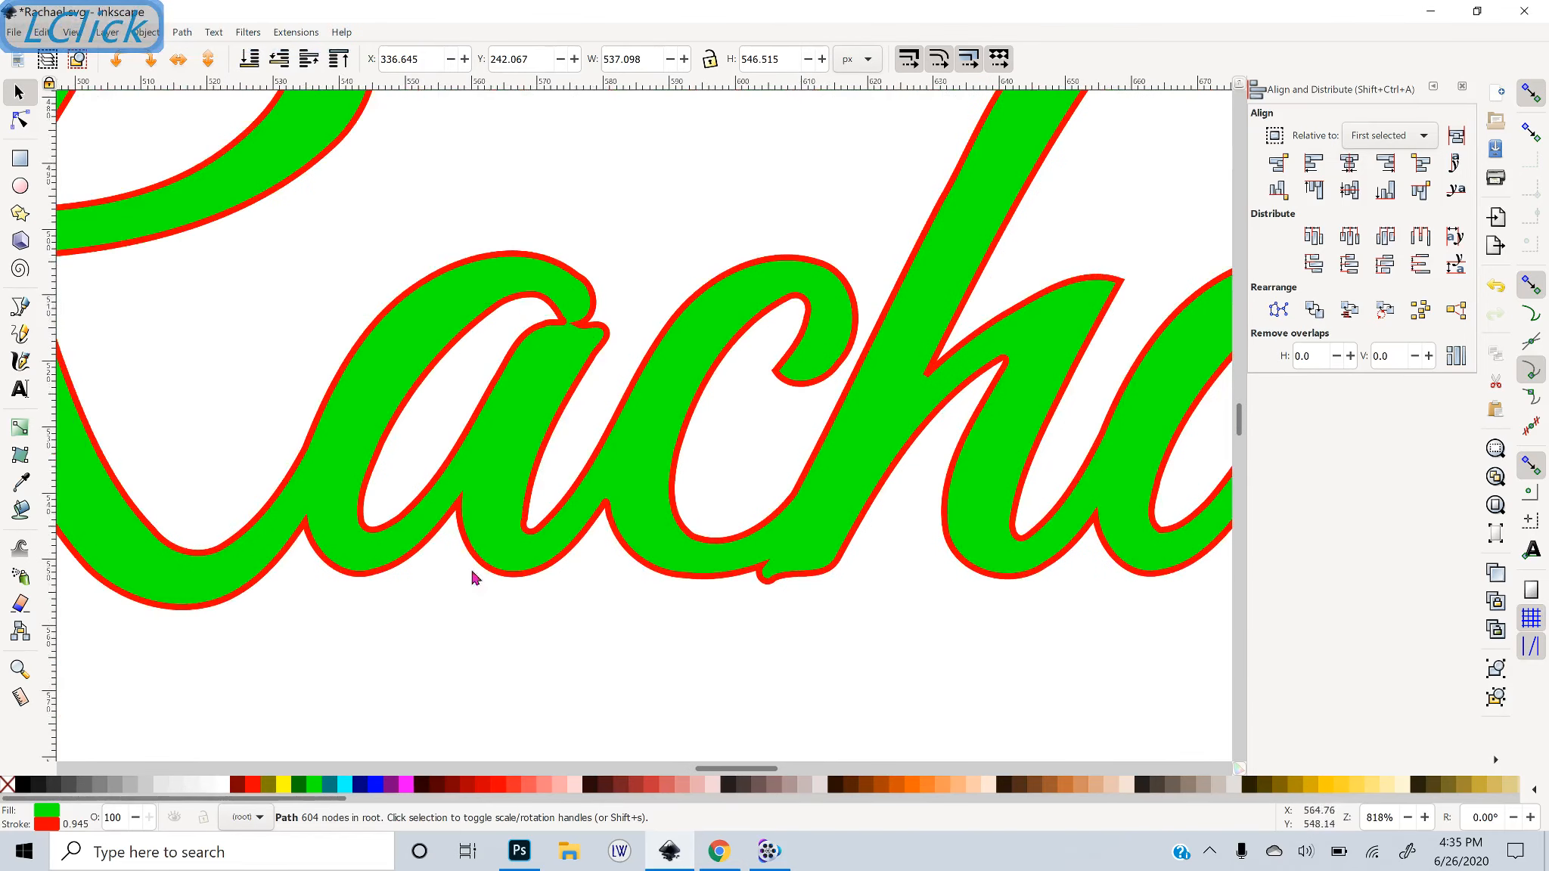
pyautogui.keyDown('shift'); pyautogui.click(9, 787); pyautogui.keyUp('shift')
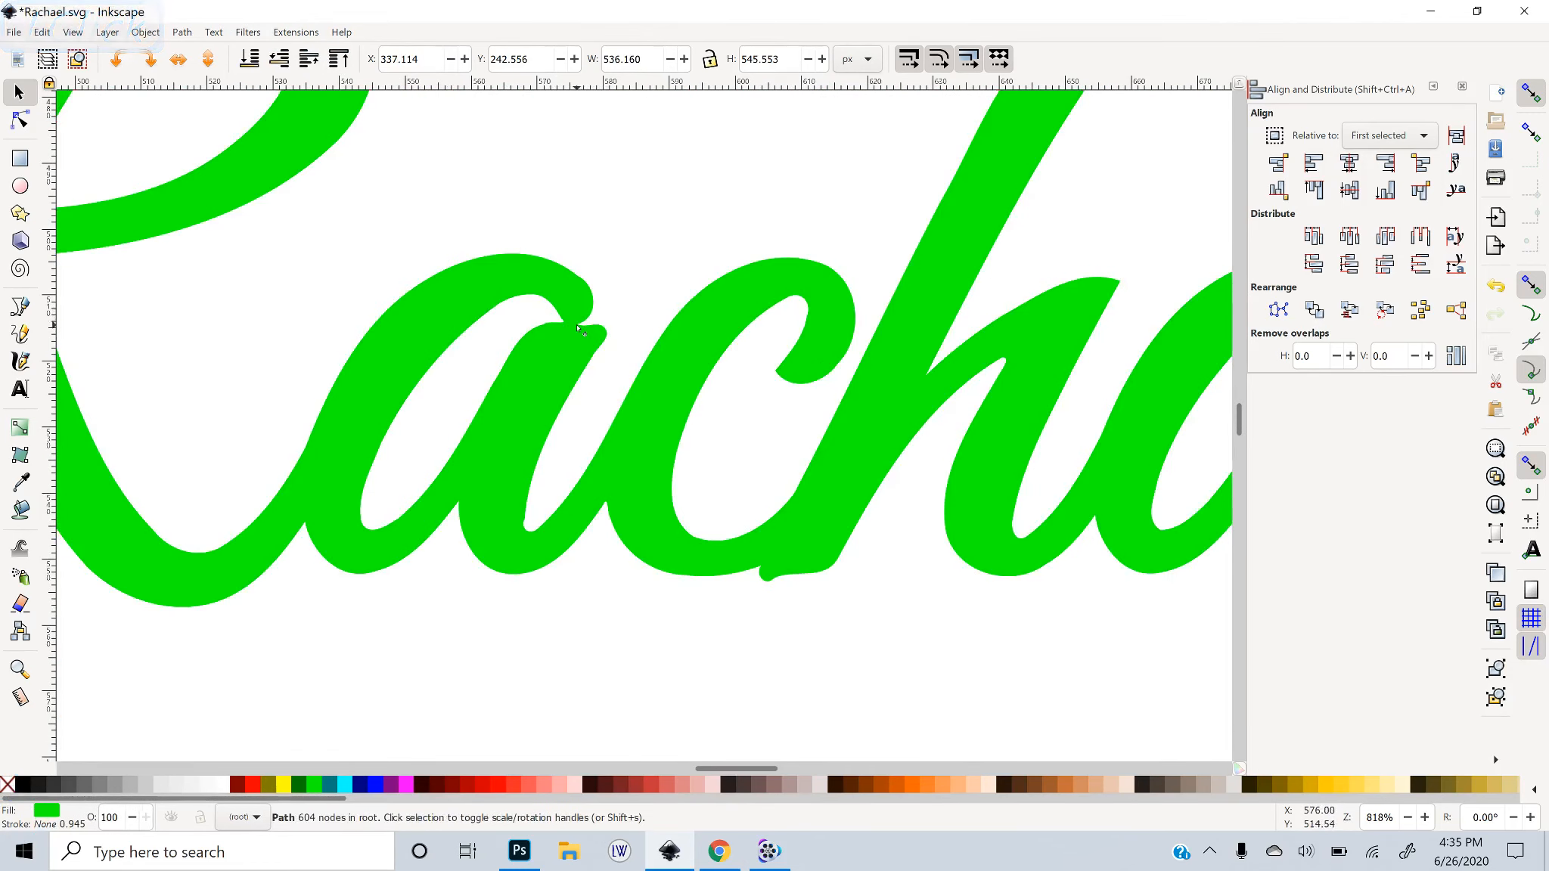
# Thicken the thin join at the top of the first "a" by nudging its outer corner node 2 px right to X 578.105
pyautogui.middleClick(572, 402)
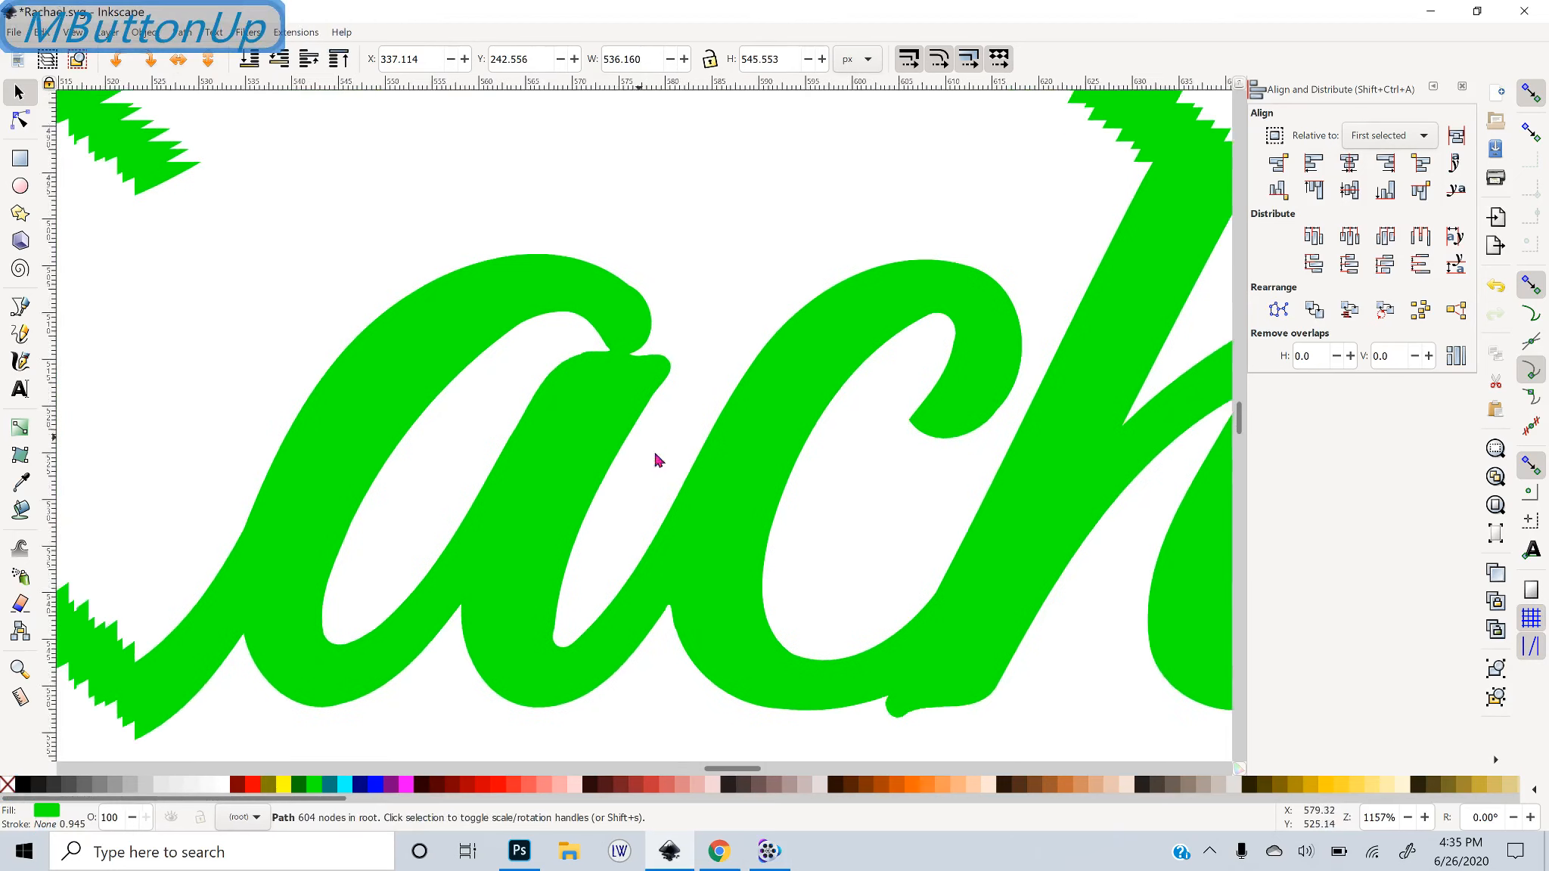
pyautogui.middleClick(638, 398)
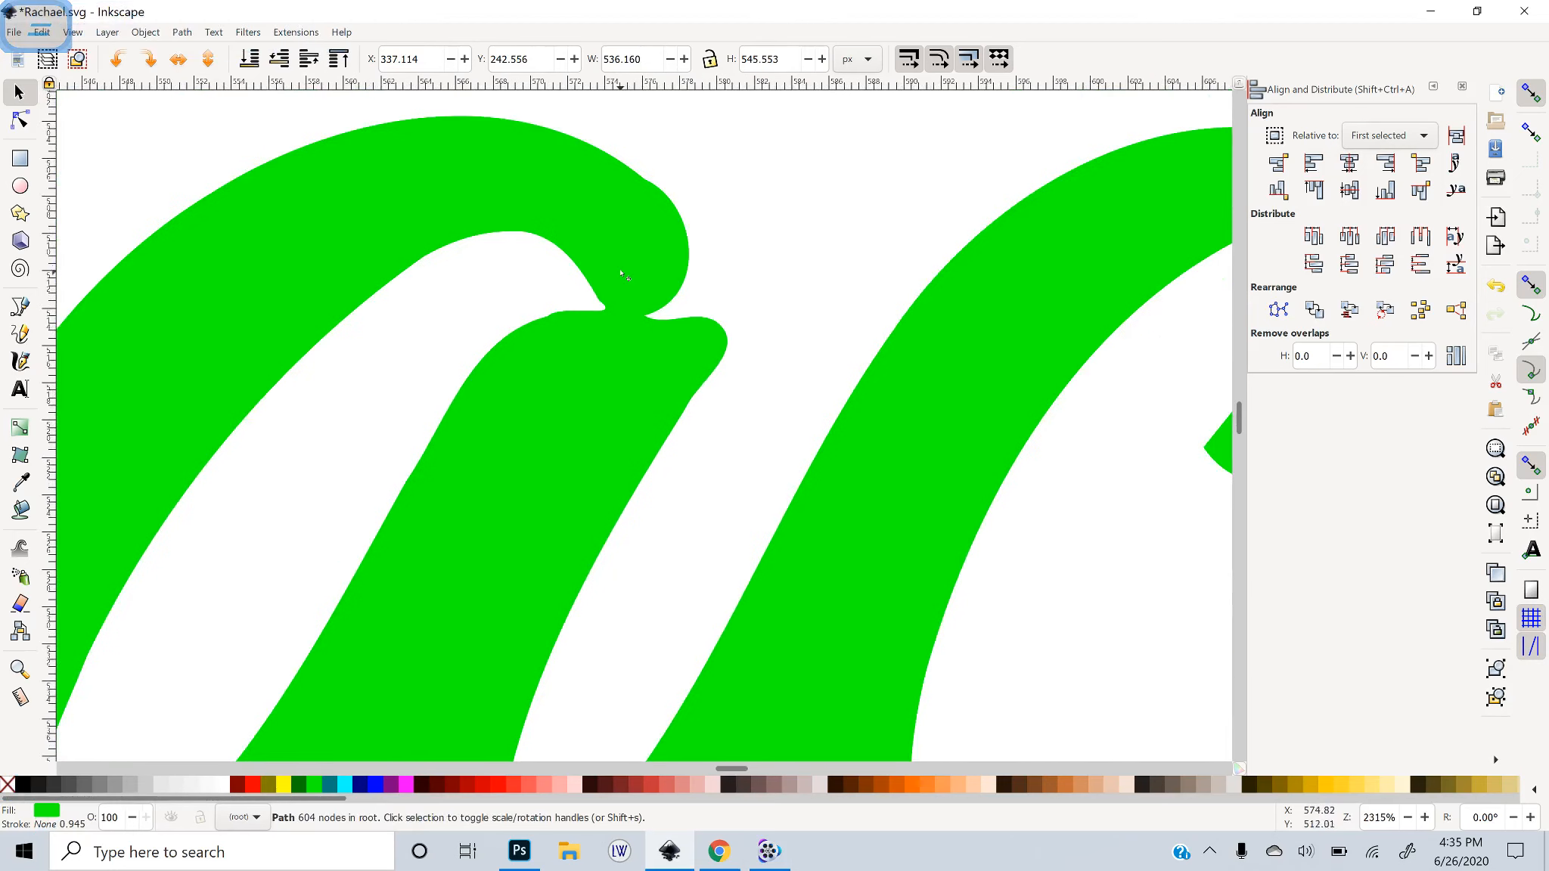
pyautogui.doubleClick(620, 272)
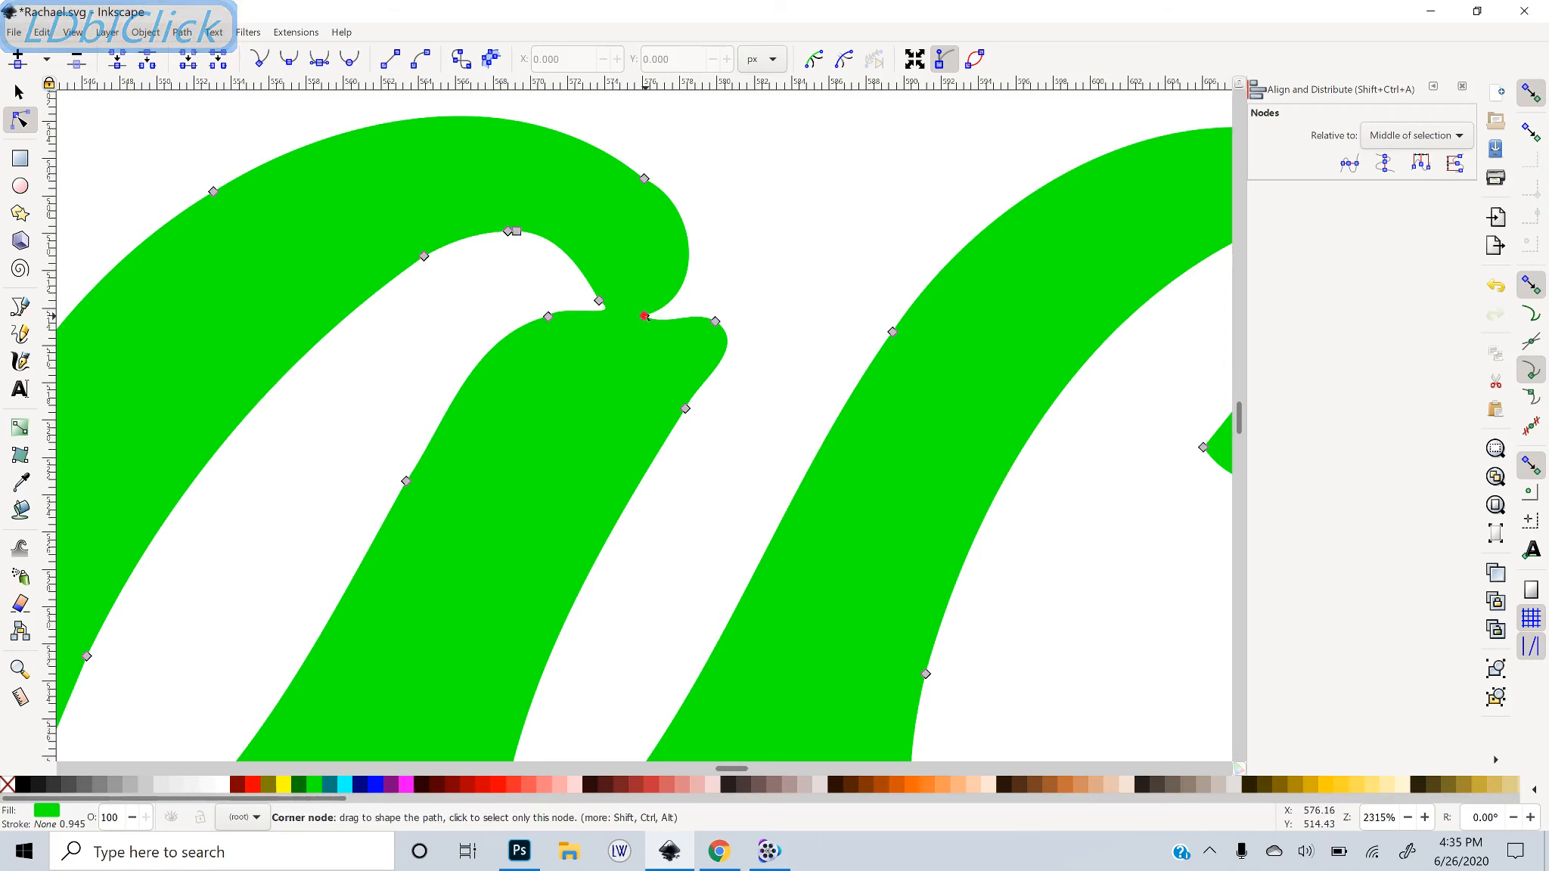
pyautogui.click(644, 317)
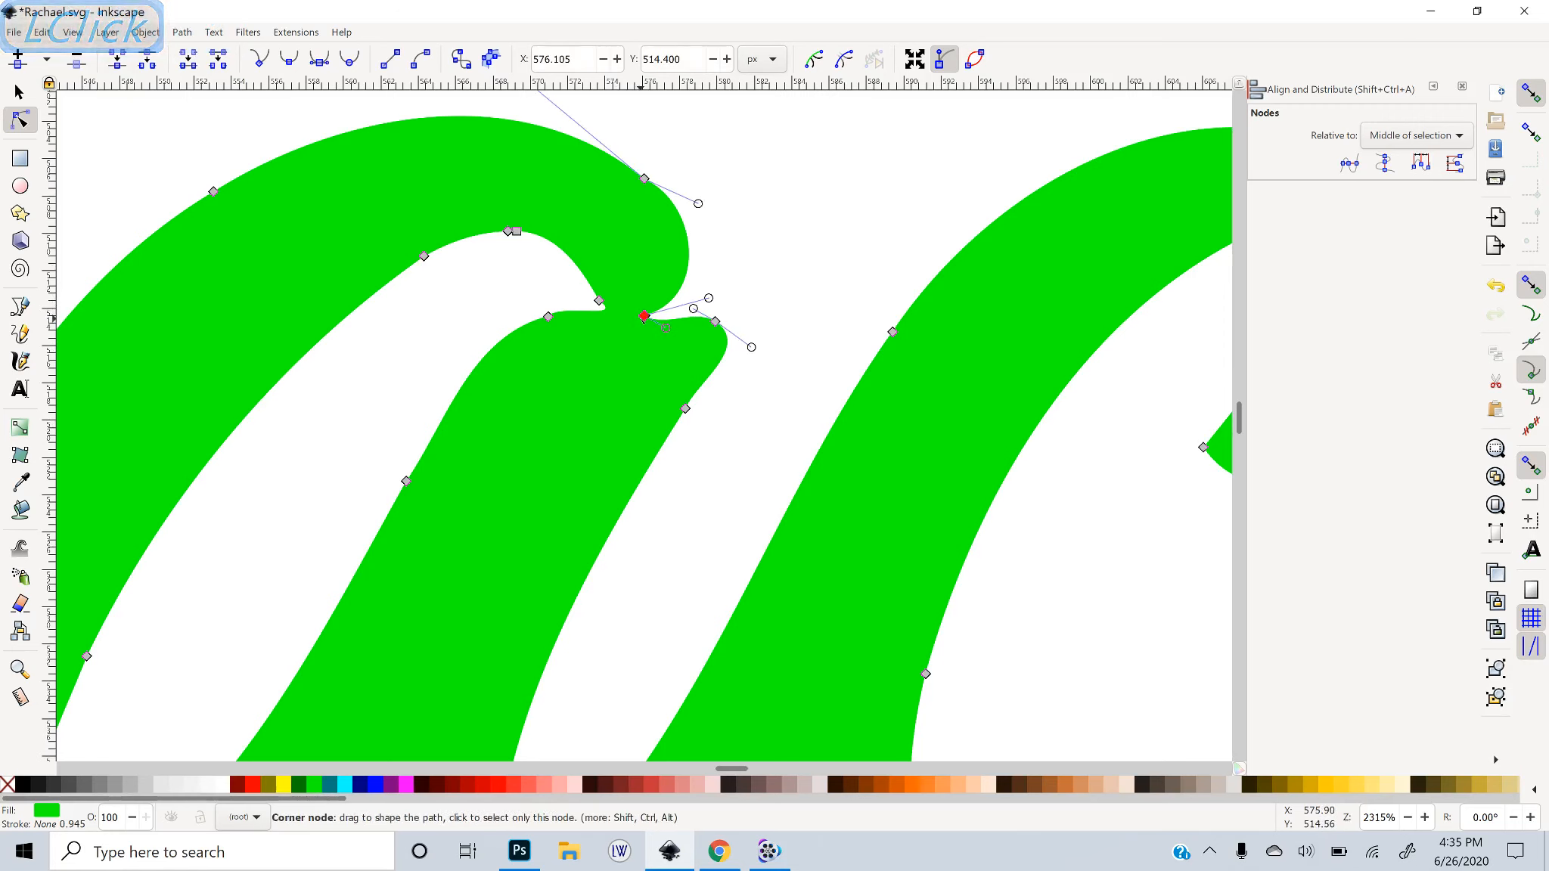
pyautogui.press('Right')
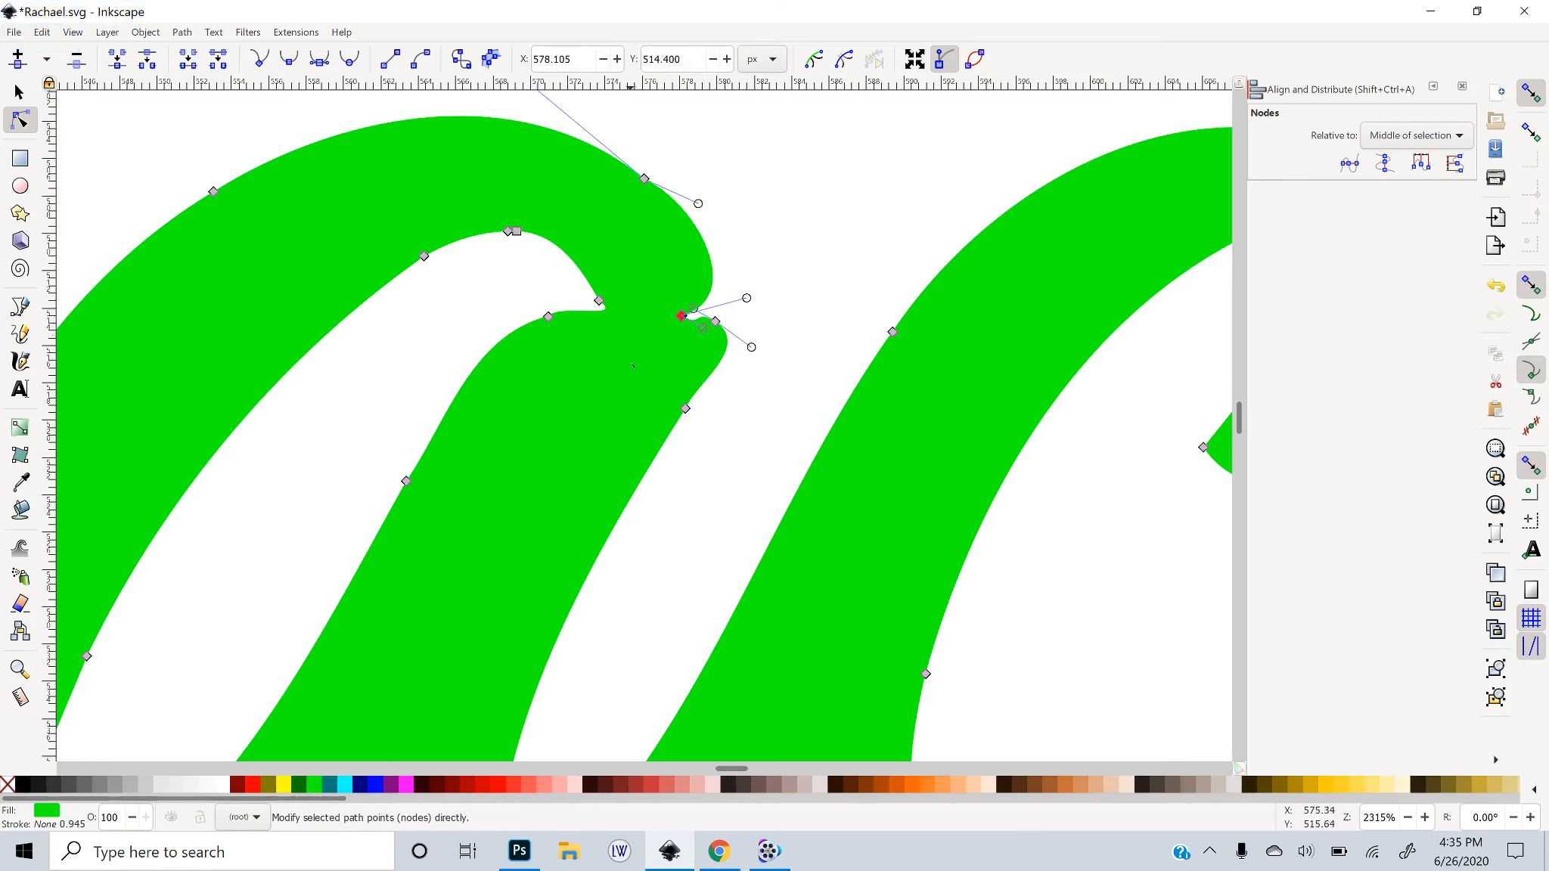
# Thicken the matching thin join on the second "a" by nudging its outer corner node 2 px right to X 697.957
pyautogui.moveTo(1026, 480); pyautogui.dragTo(967, 509)
pyautogui.moveTo(835, 543); pyautogui.dragTo(86, 650)
pyautogui.moveTo(908, 435); pyautogui.dragTo(429, 568)
pyautogui.press('-')
pyautogui.press('-')
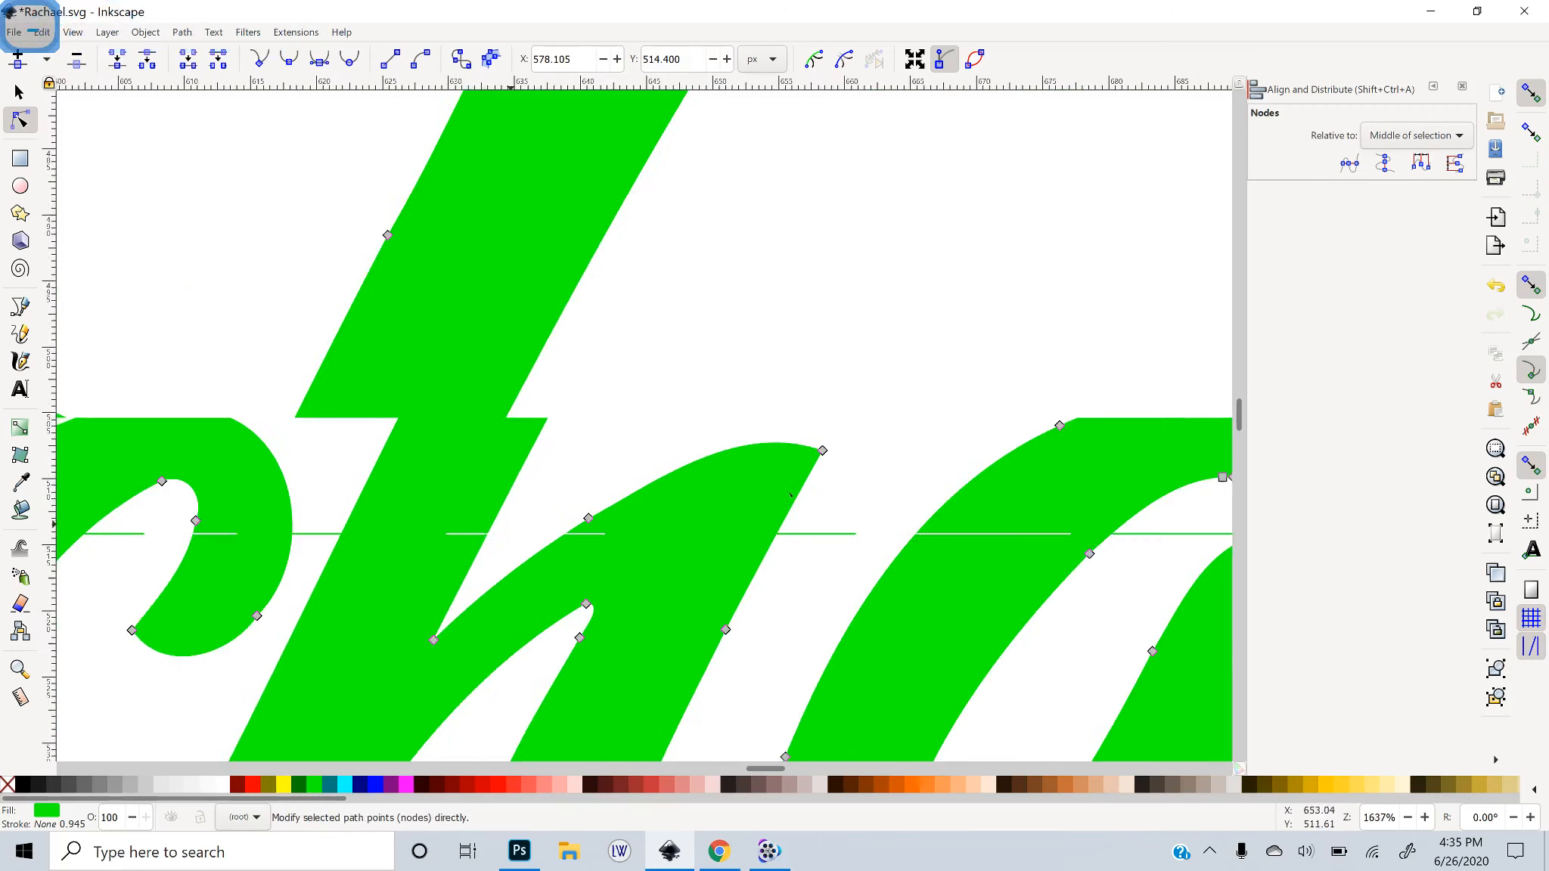
pyautogui.moveTo(981, 508); pyautogui.dragTo(688, 497)
pyautogui.press('=')
pyautogui.press('=')
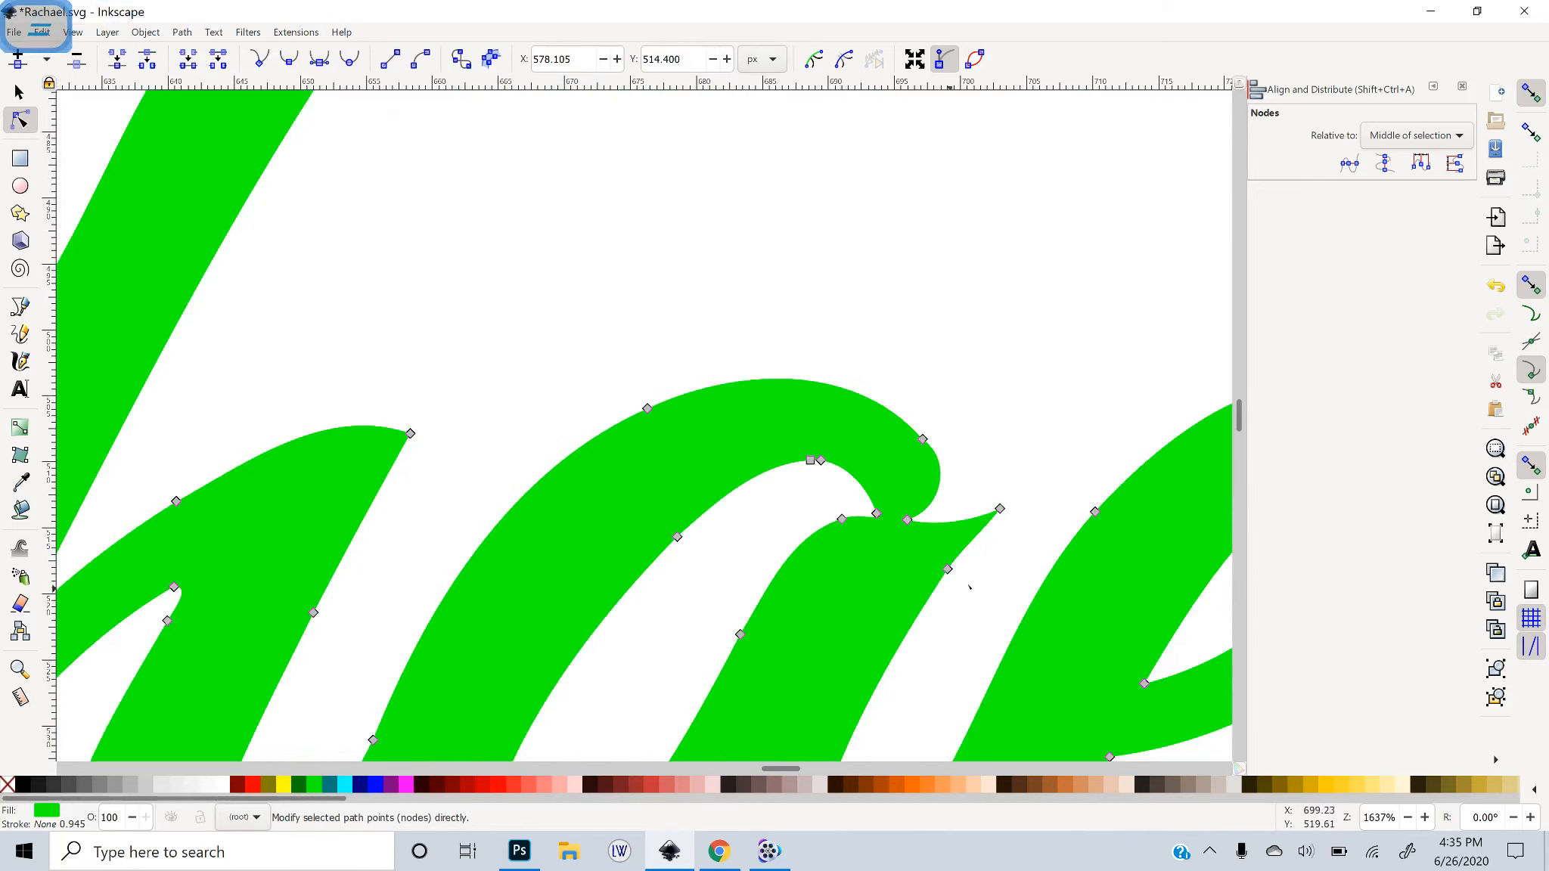
pyautogui.moveTo(982, 583); pyautogui.dragTo(819, 480)
pyautogui.click(853, 455)
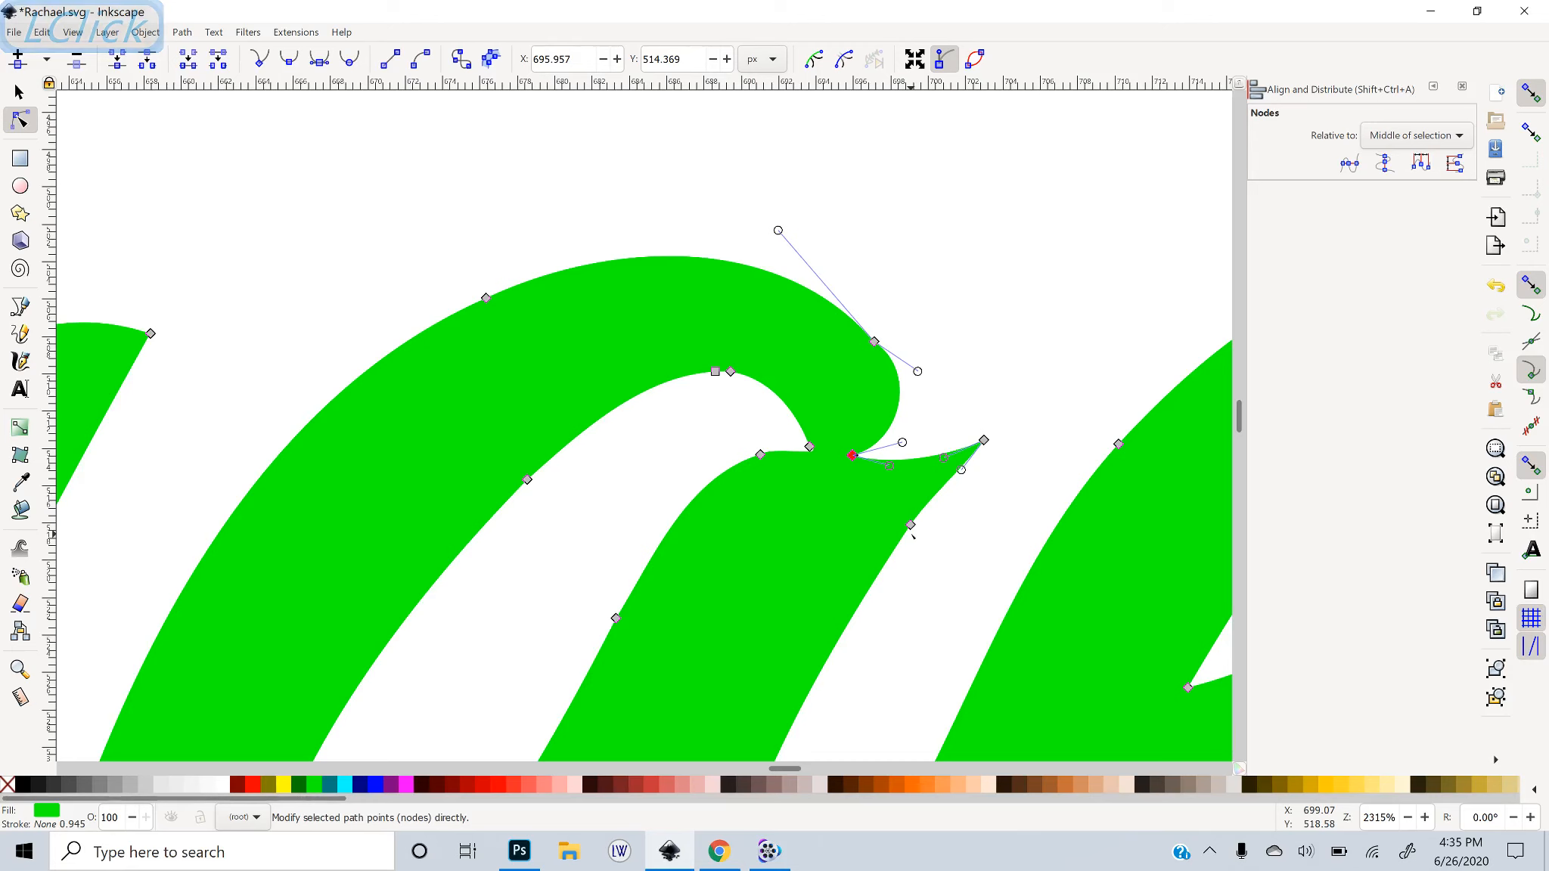
pyautogui.press('Right')
pyautogui.click(992, 293)
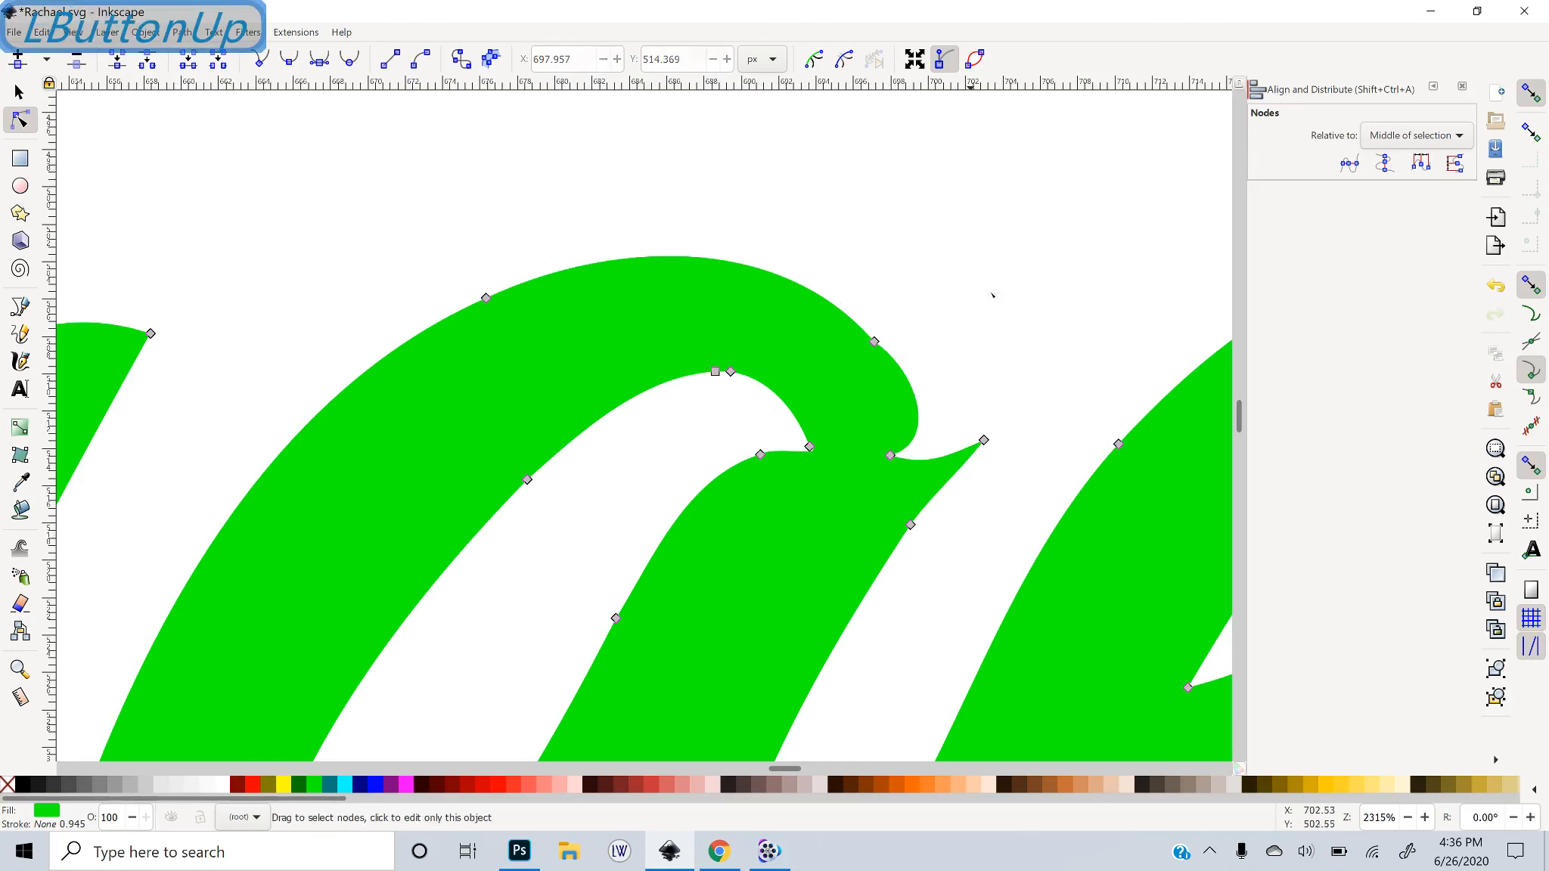
# Select the whole combined wreath and lettering and move it horizontally toward the page to about X 300 px
pyautogui.press('-')
pyautogui.press('-')
pyautogui.press('-')
pyautogui.press('-')
pyautogui.press('-')
pyautogui.press('-')
pyautogui.press('-')
pyautogui.press('-')
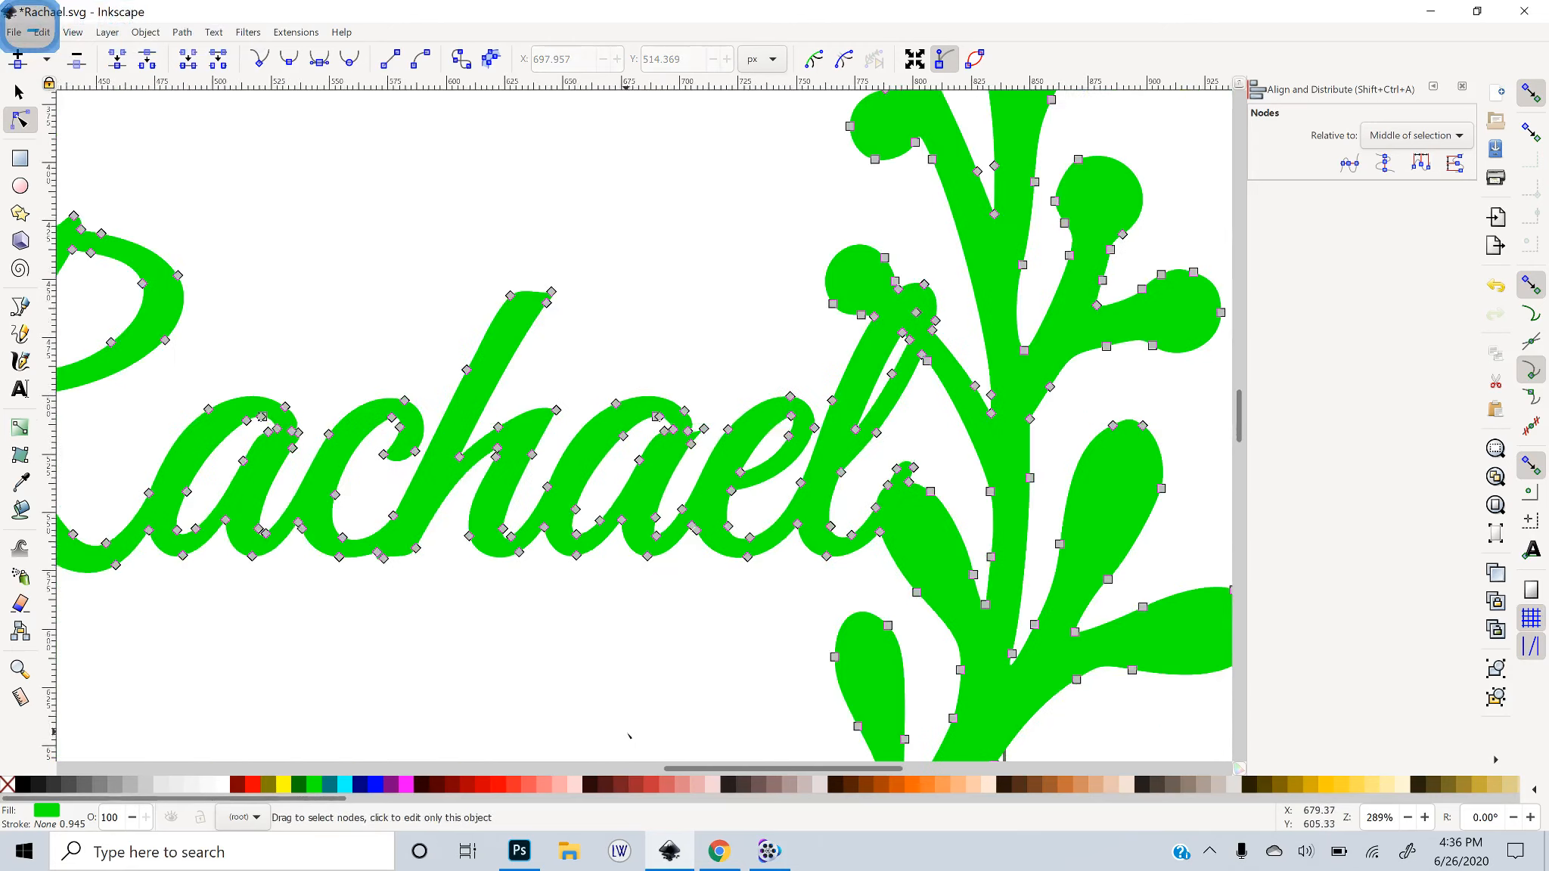
pyautogui.press('-')
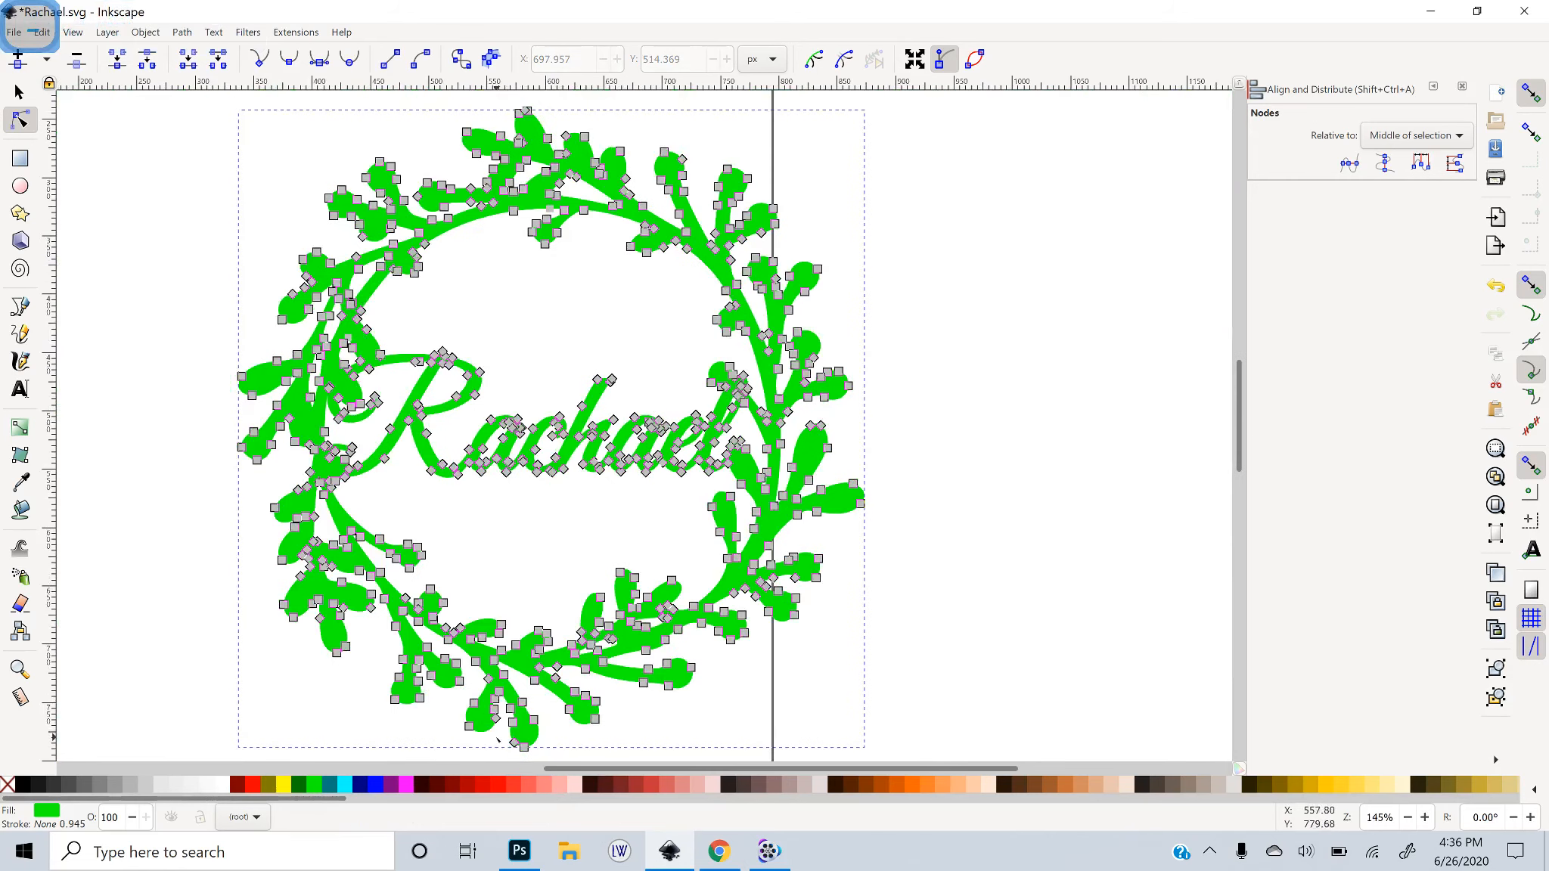
pyautogui.click(14, 85)
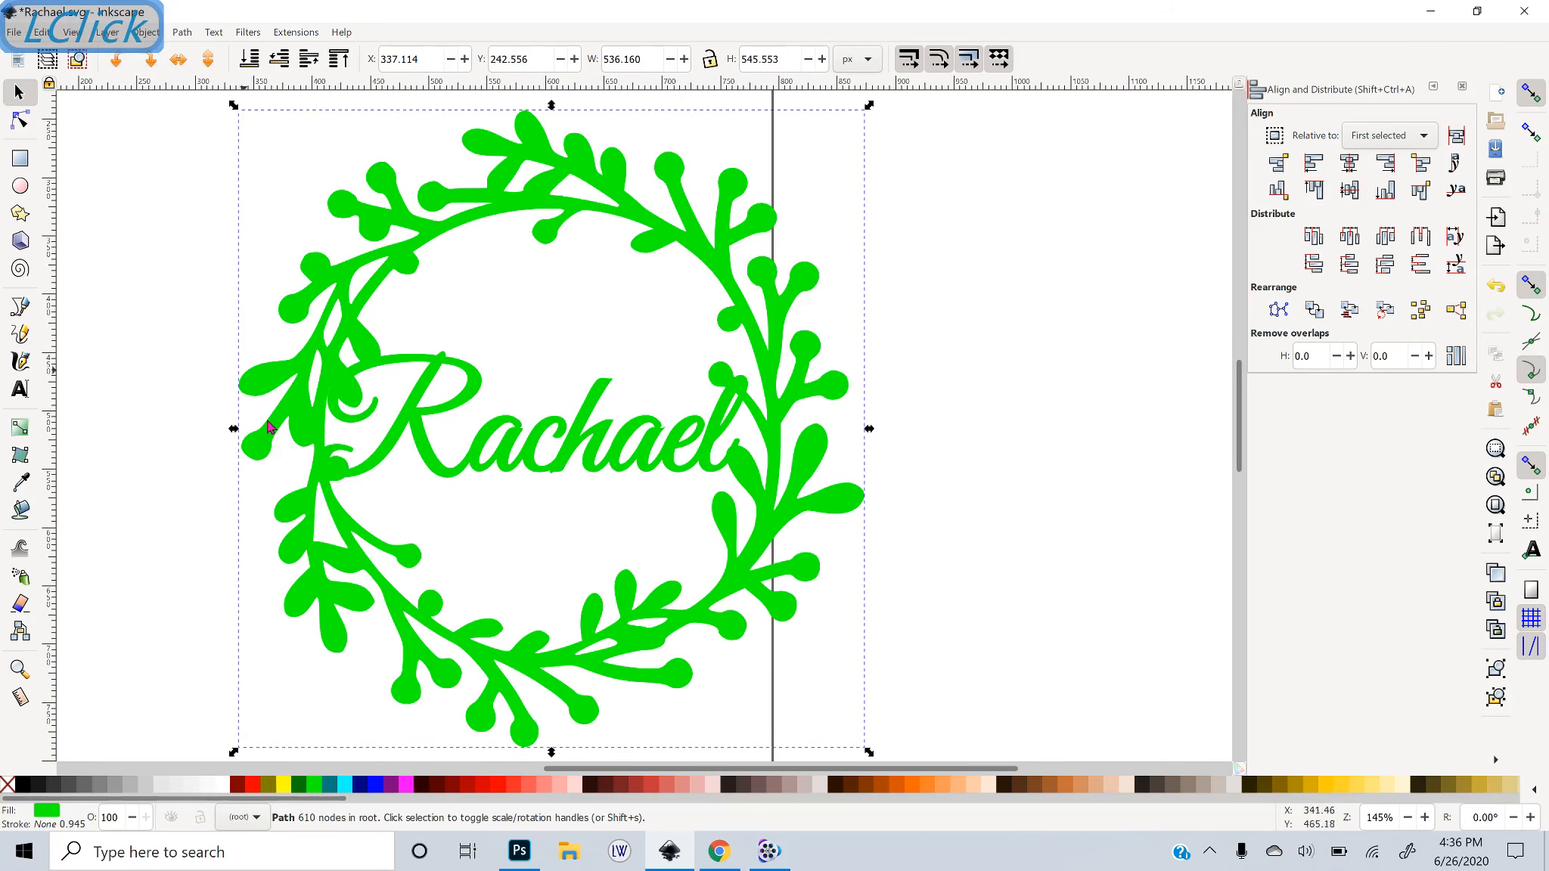
pyautogui.moveTo(487, 520); pyautogui.dragTo(623, 550)
pyautogui.moveTo(593, 458); pyautogui.dragTo(549, 474)
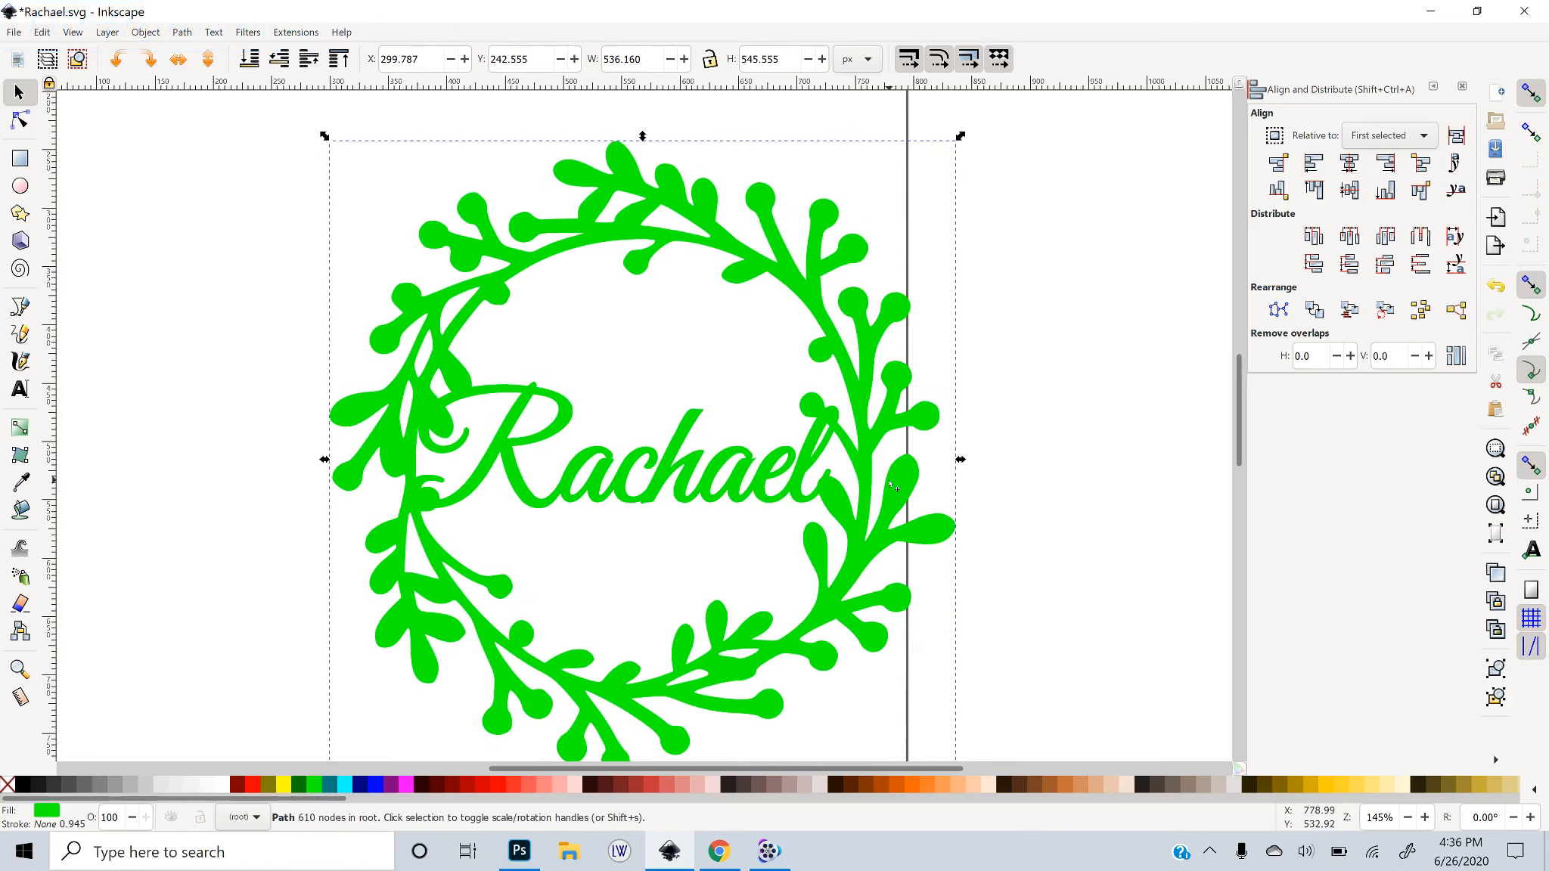
# Revert the document to its last saved version, discarding the merged wreath changes, and maximize the reloaded window
pyautogui.press('-')
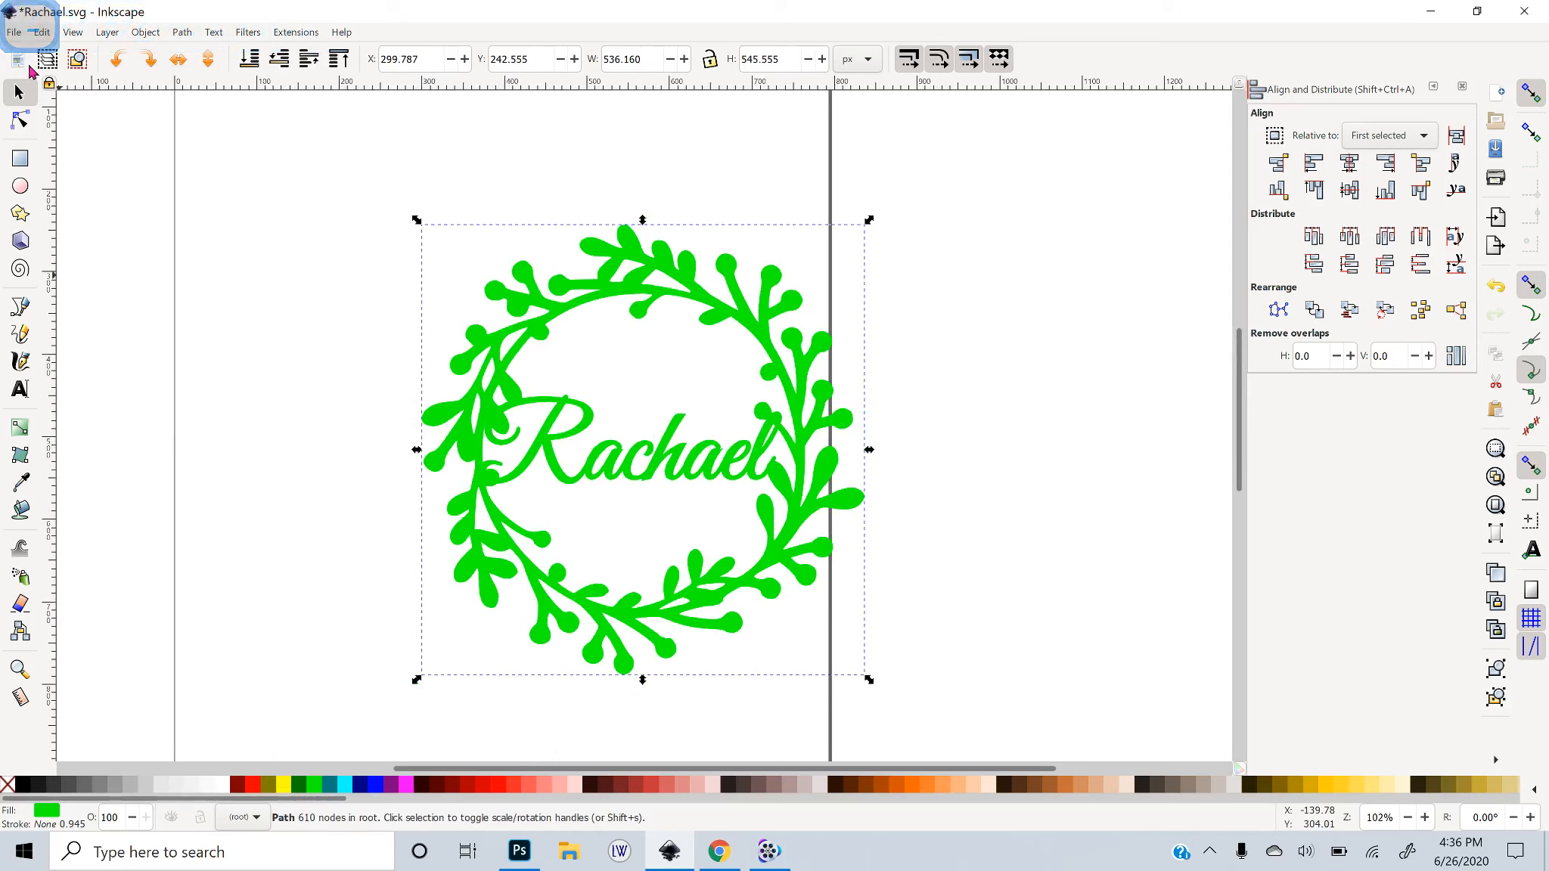
pyautogui.click(18, 38)
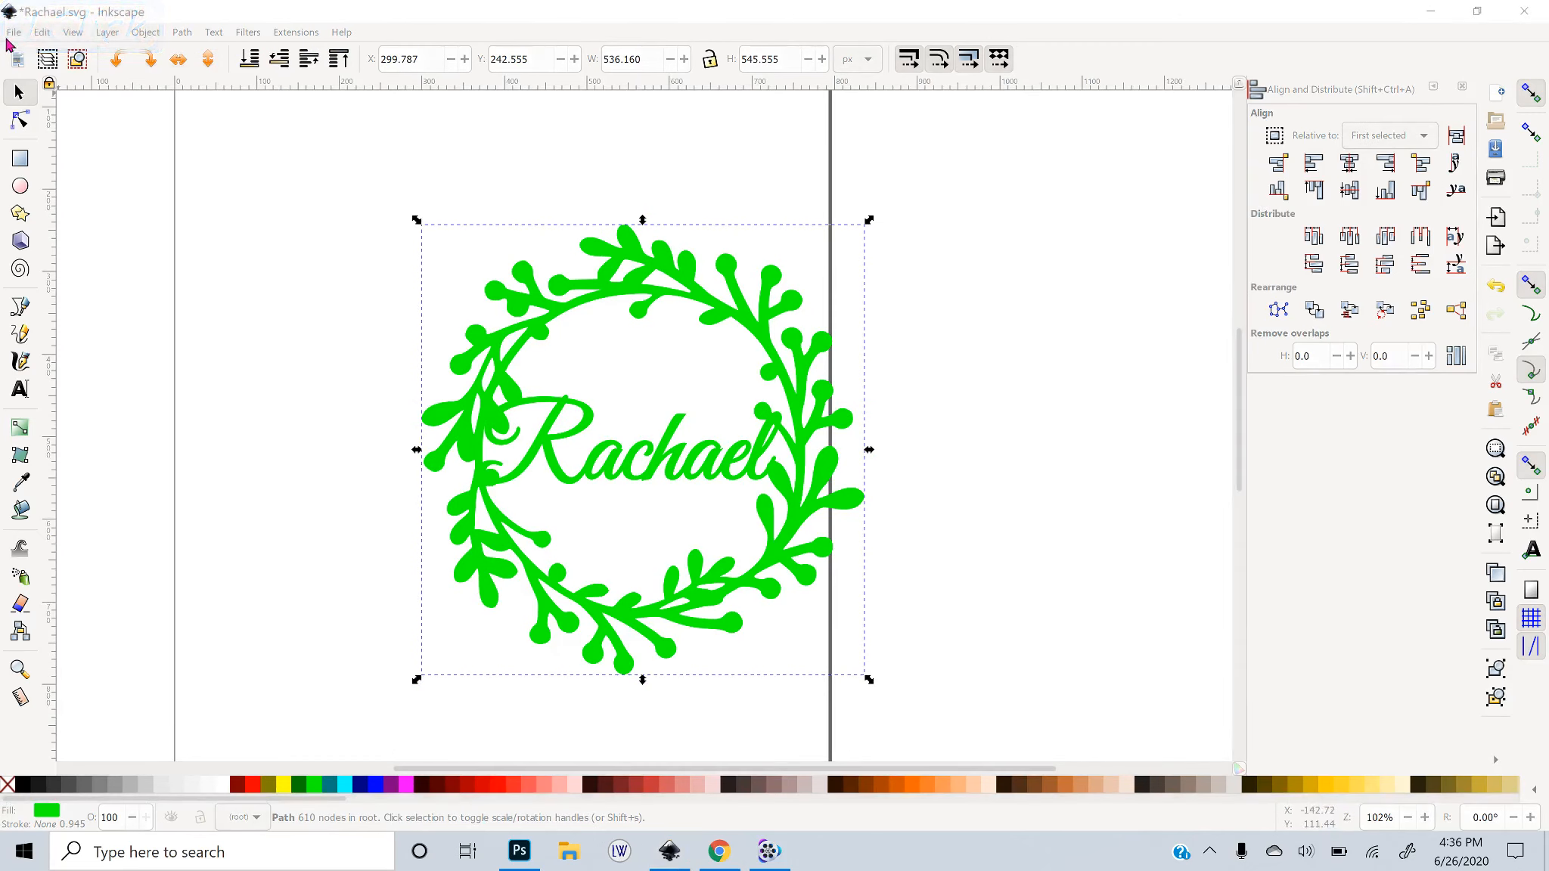
pyautogui.click(12, 33)
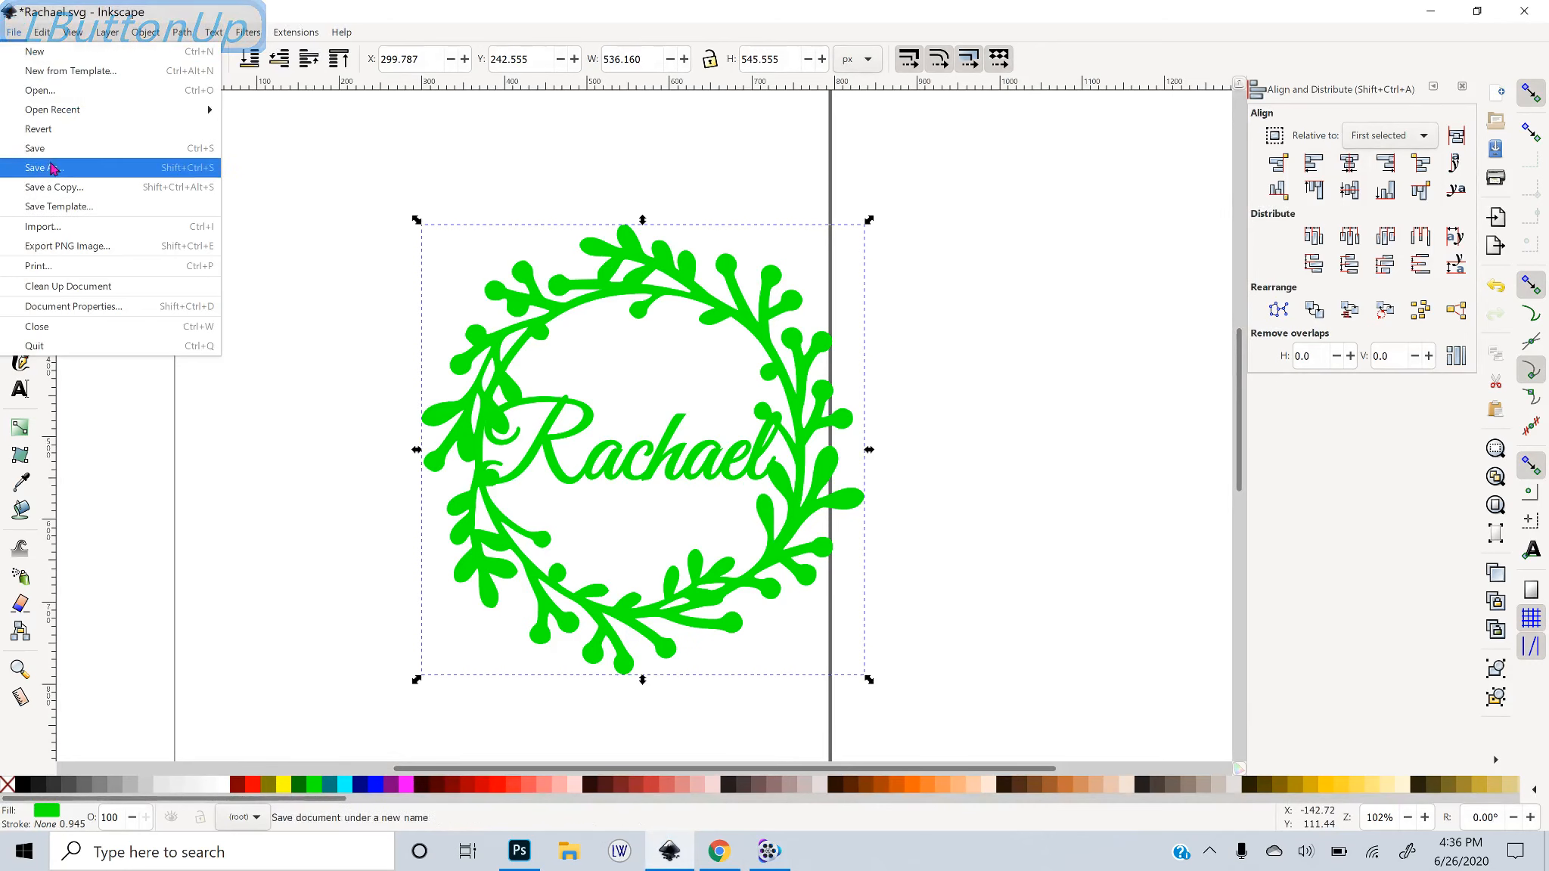
pyautogui.click(50, 132)
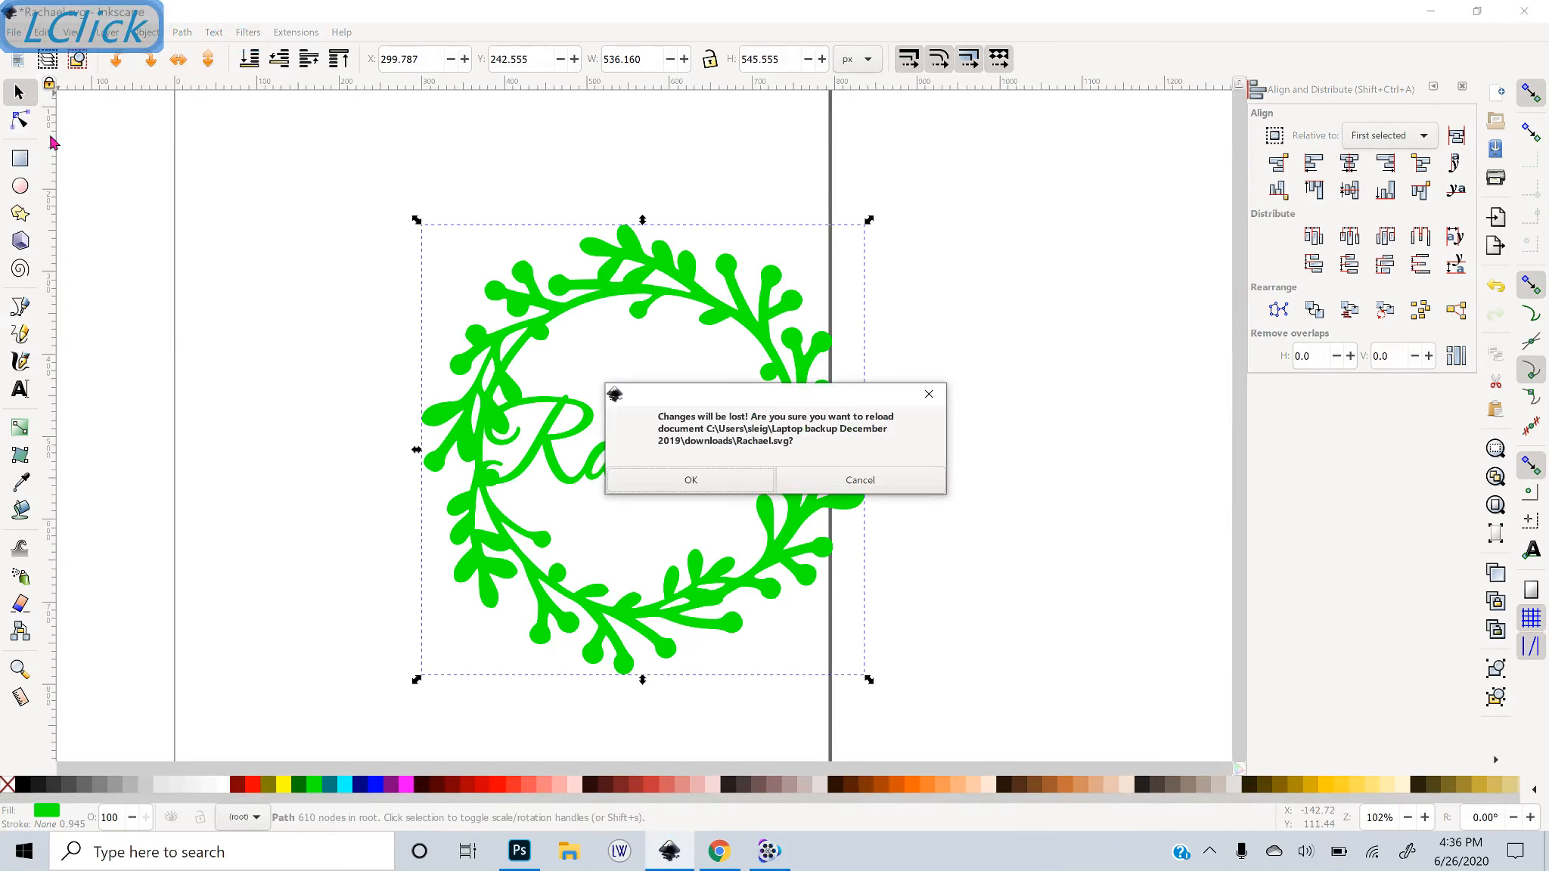
pyautogui.click(694, 484)
pyautogui.click(536, 15)
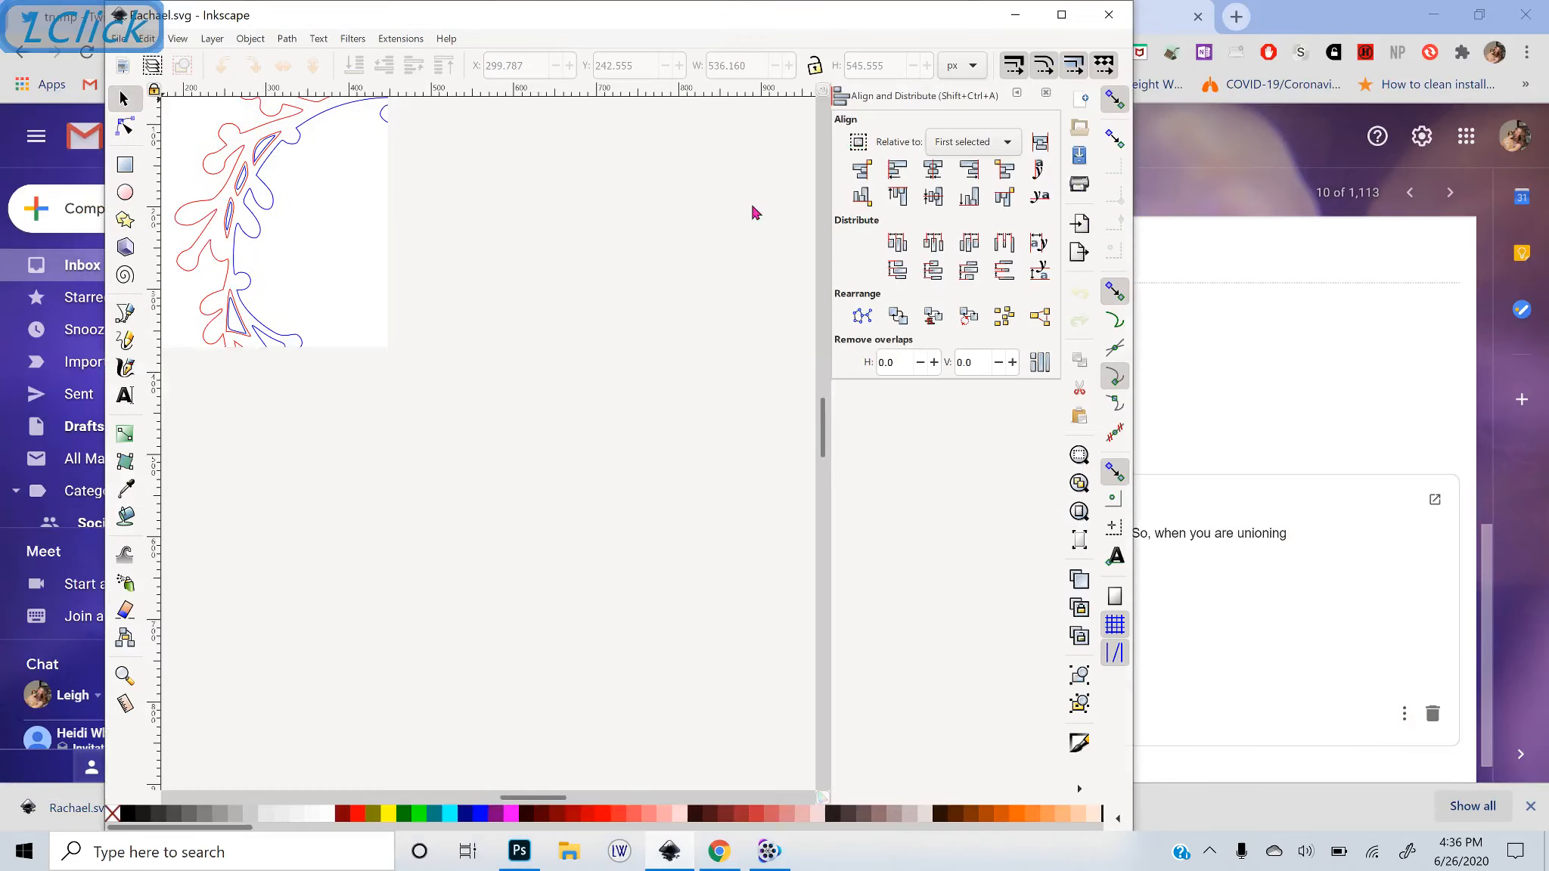
pyautogui.click(1058, 14)
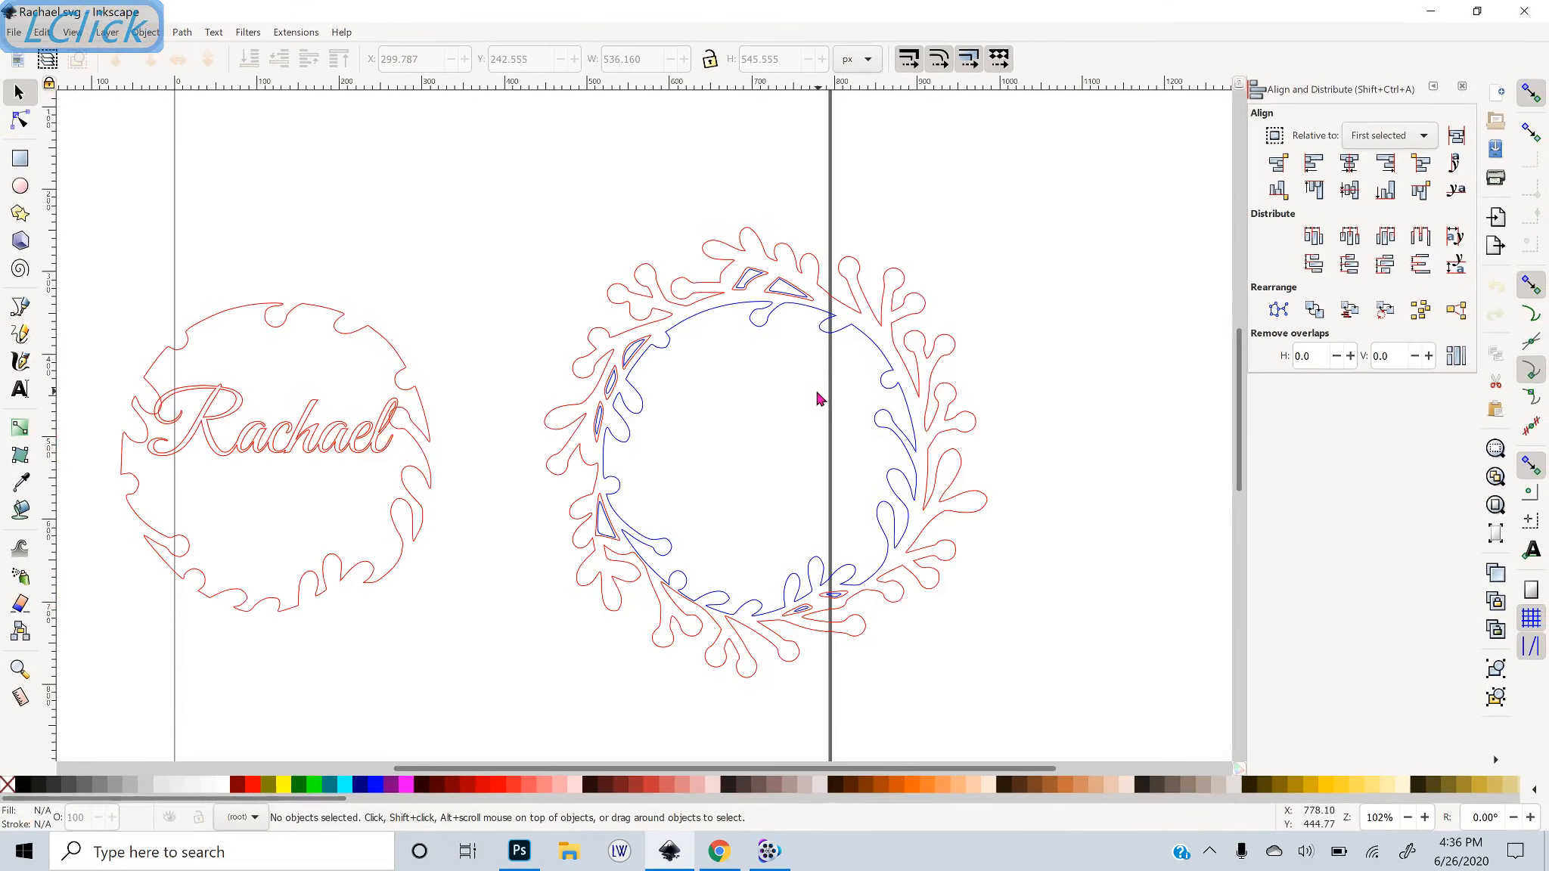
# Select the grouped wreath and name artwork, shift it slightly horizontally and ungroup it into separate objects
pyautogui.keyDown('ctrl'); pyautogui.scroll(-1, 814, 390); pyautogui.keyUp('ctrl')
pyautogui.click(735, 348)
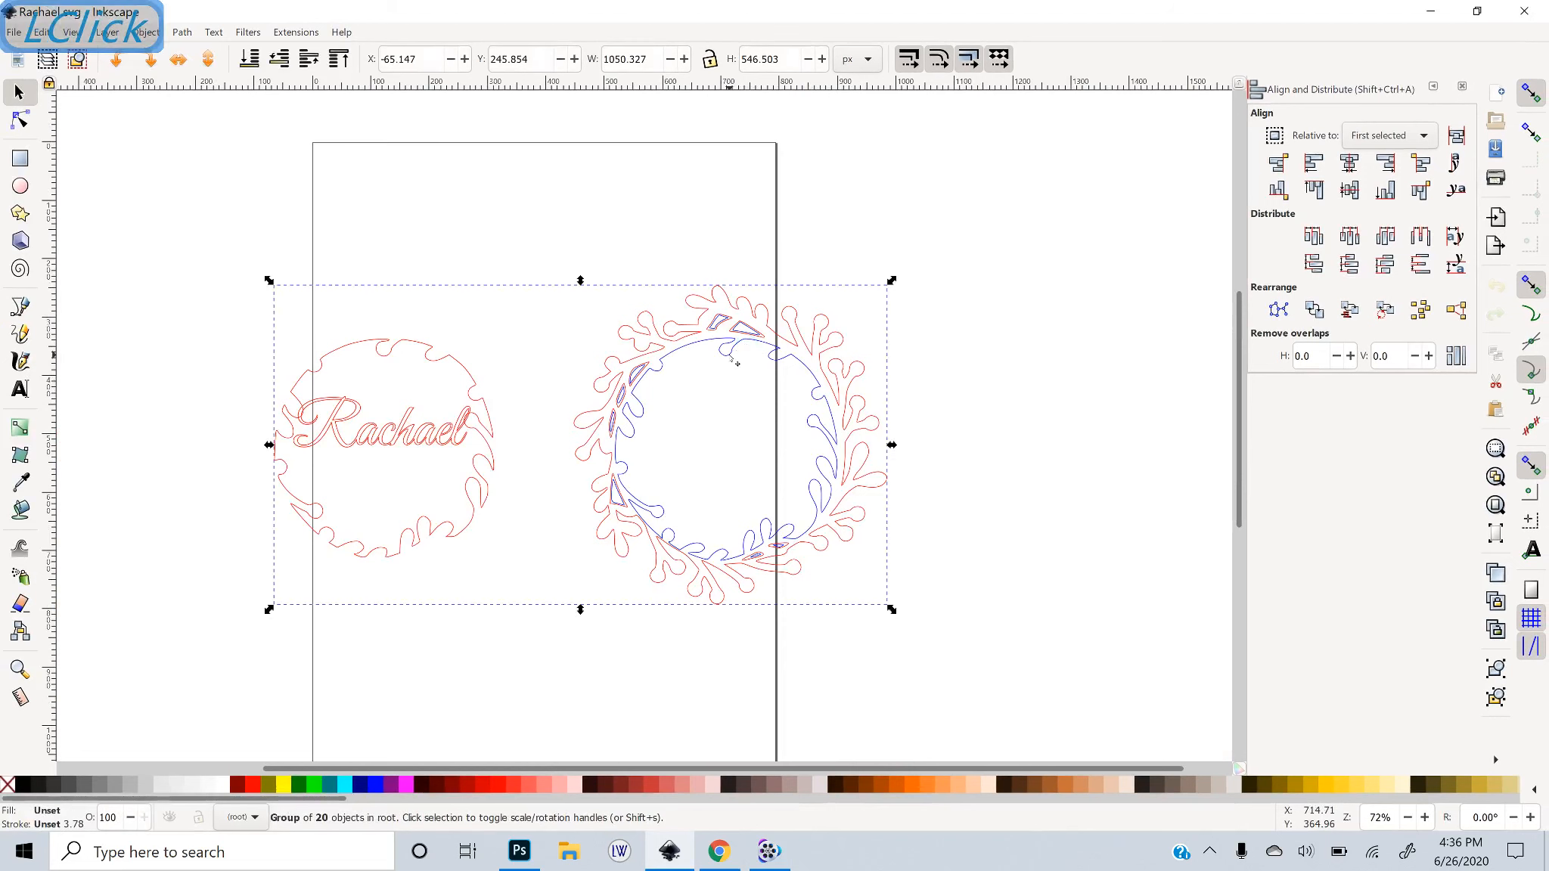
pyautogui.moveTo(734, 360); pyautogui.dragTo(735, 361)
pyautogui.hotkey('ctrl', 'shift', 'g')
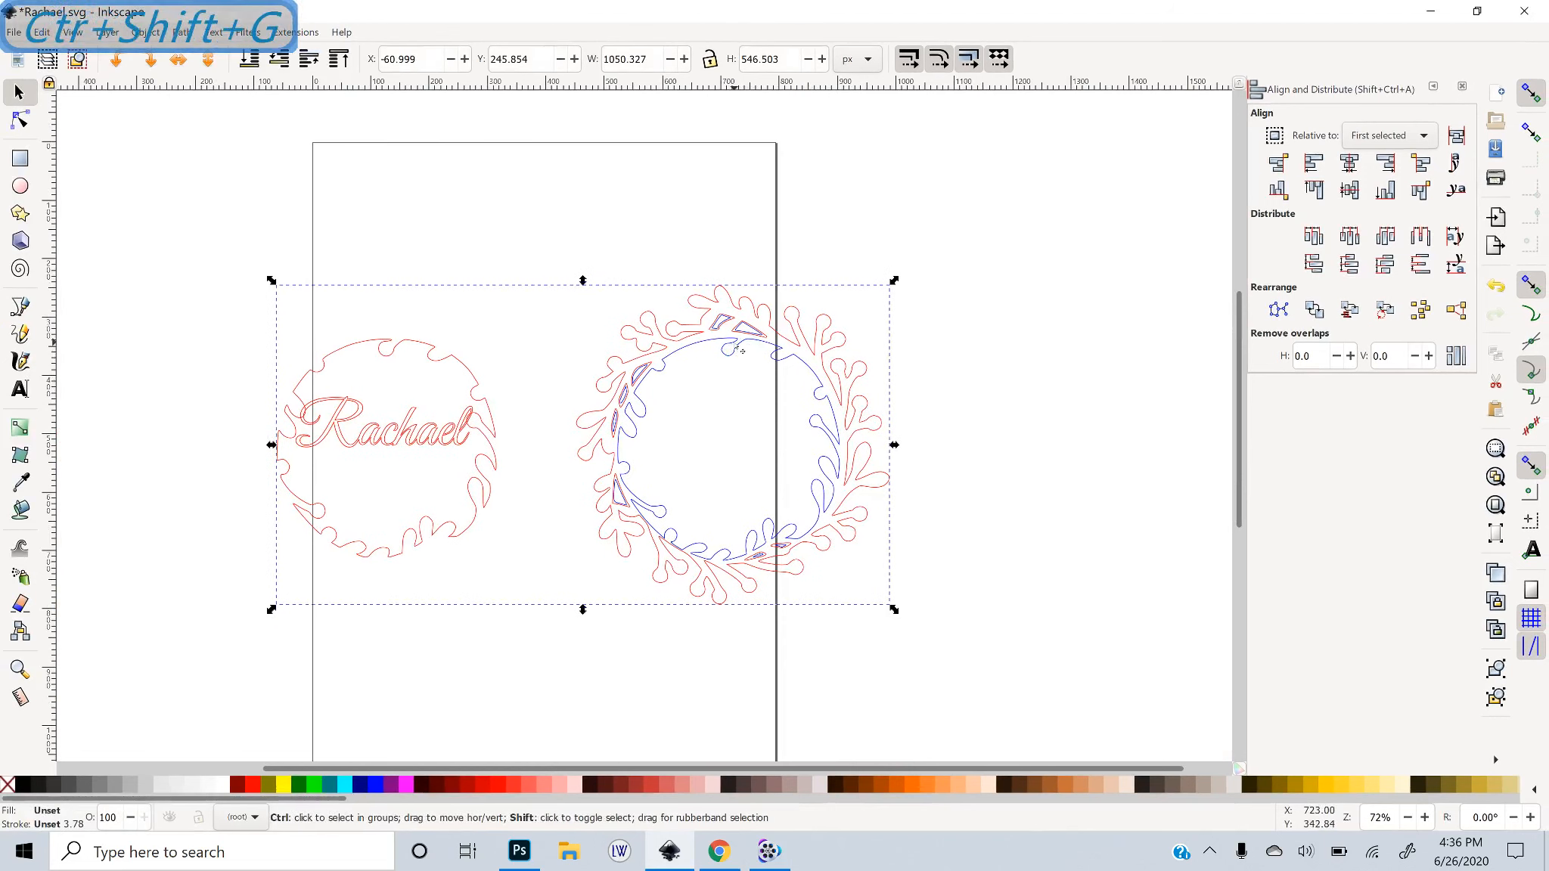
# Move the wreath's inner blue outline clear to about X 1051 px, fill it orange, and fill the outer wreath outline greyish brown
pyautogui.click(945, 353)
pyautogui.moveTo(829, 387); pyautogui.dragTo(1133, 381)
pyautogui.click(909, 785)
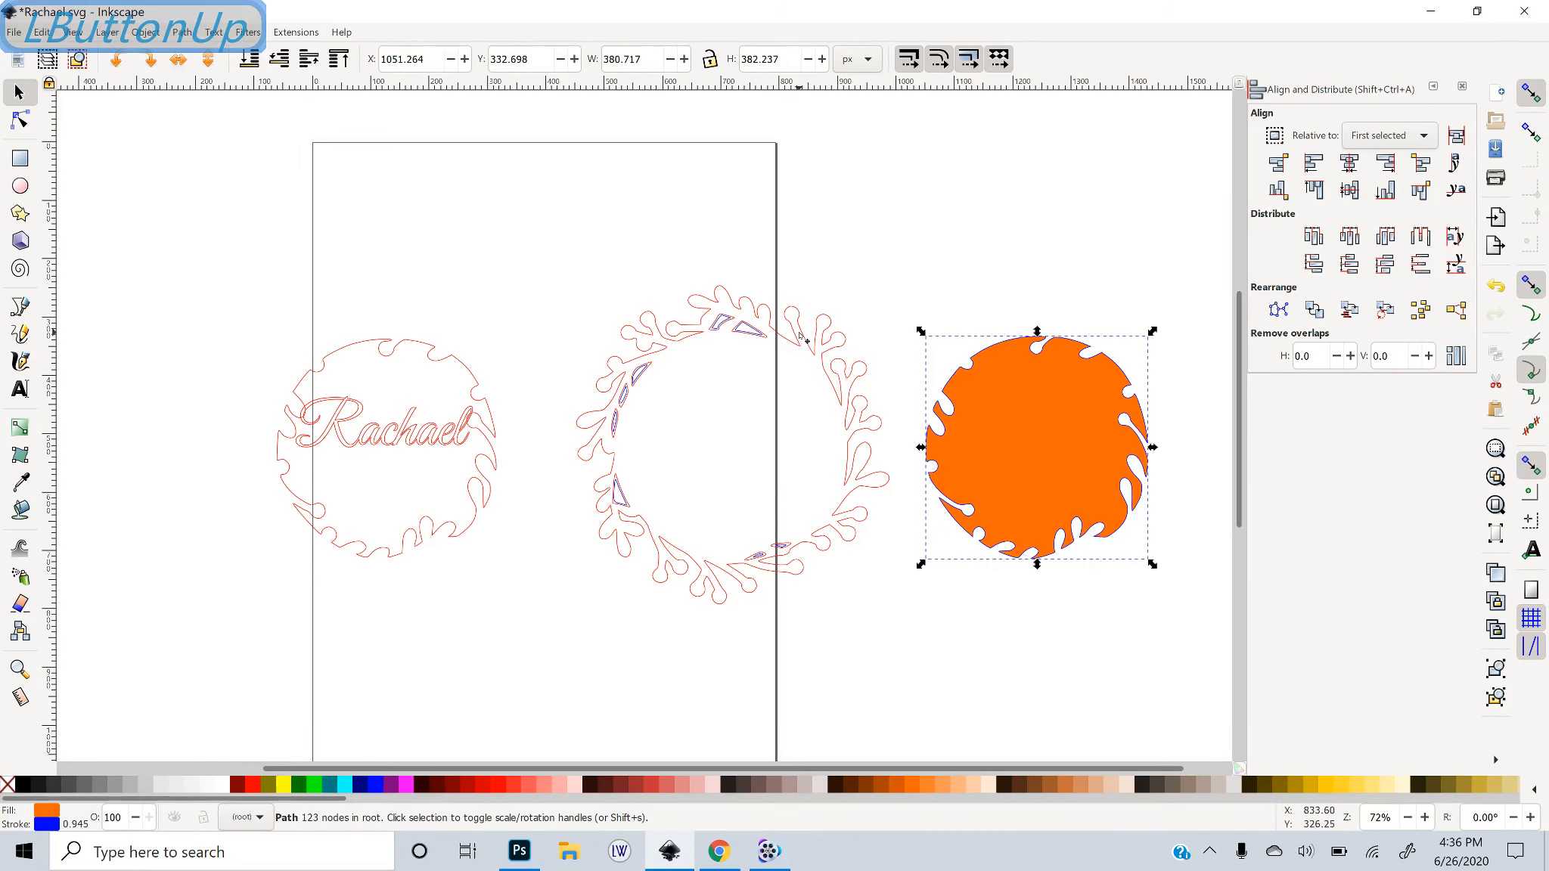
pyautogui.click(800, 546)
pyautogui.click(793, 785)
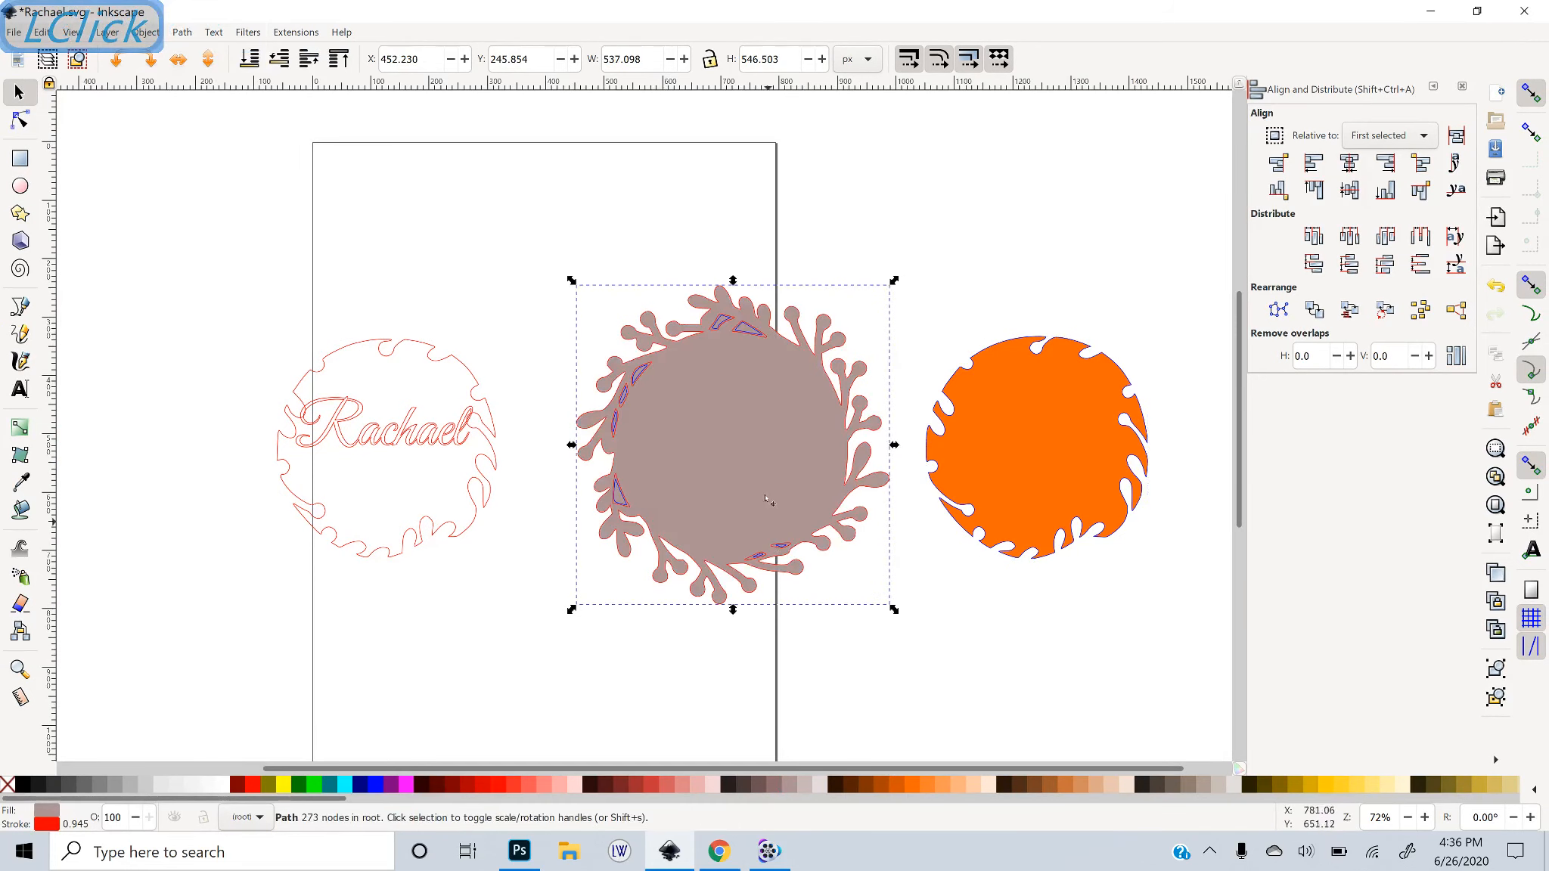
# Move the orange inner shape down and left, and pull the greyish-brown wreath off the small cutout pieces to about X 866, Y 50 px
pyautogui.moveTo(981, 459); pyautogui.dragTo(982, 508)
pyautogui.click(811, 509)
pyautogui.moveTo(752, 489); pyautogui.dragTo(632, 445)
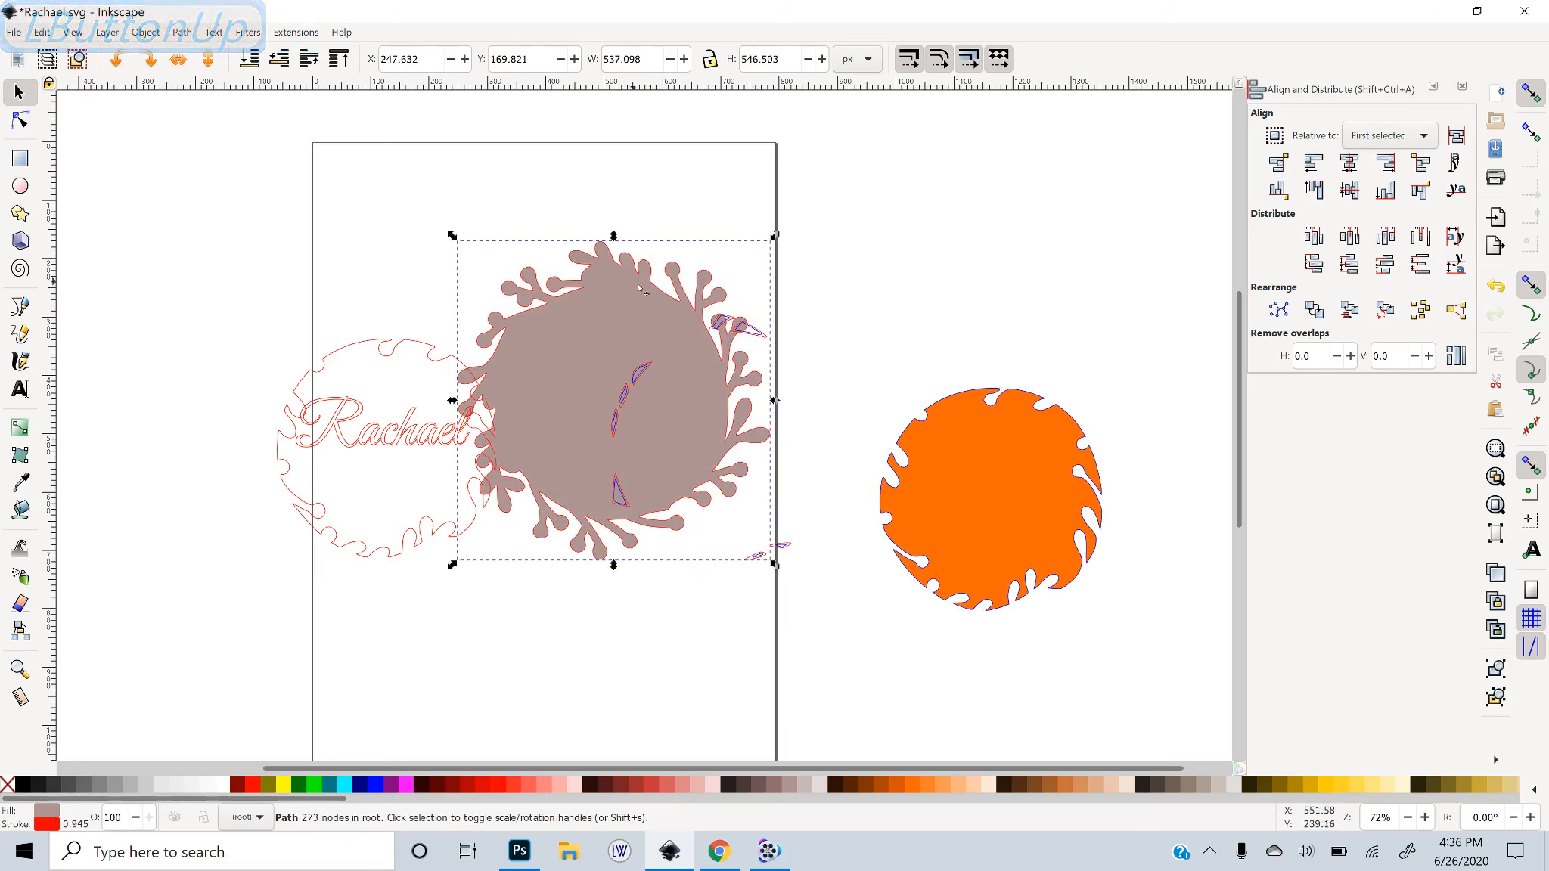
pyautogui.moveTo(640, 289); pyautogui.dragTo(980, 235)
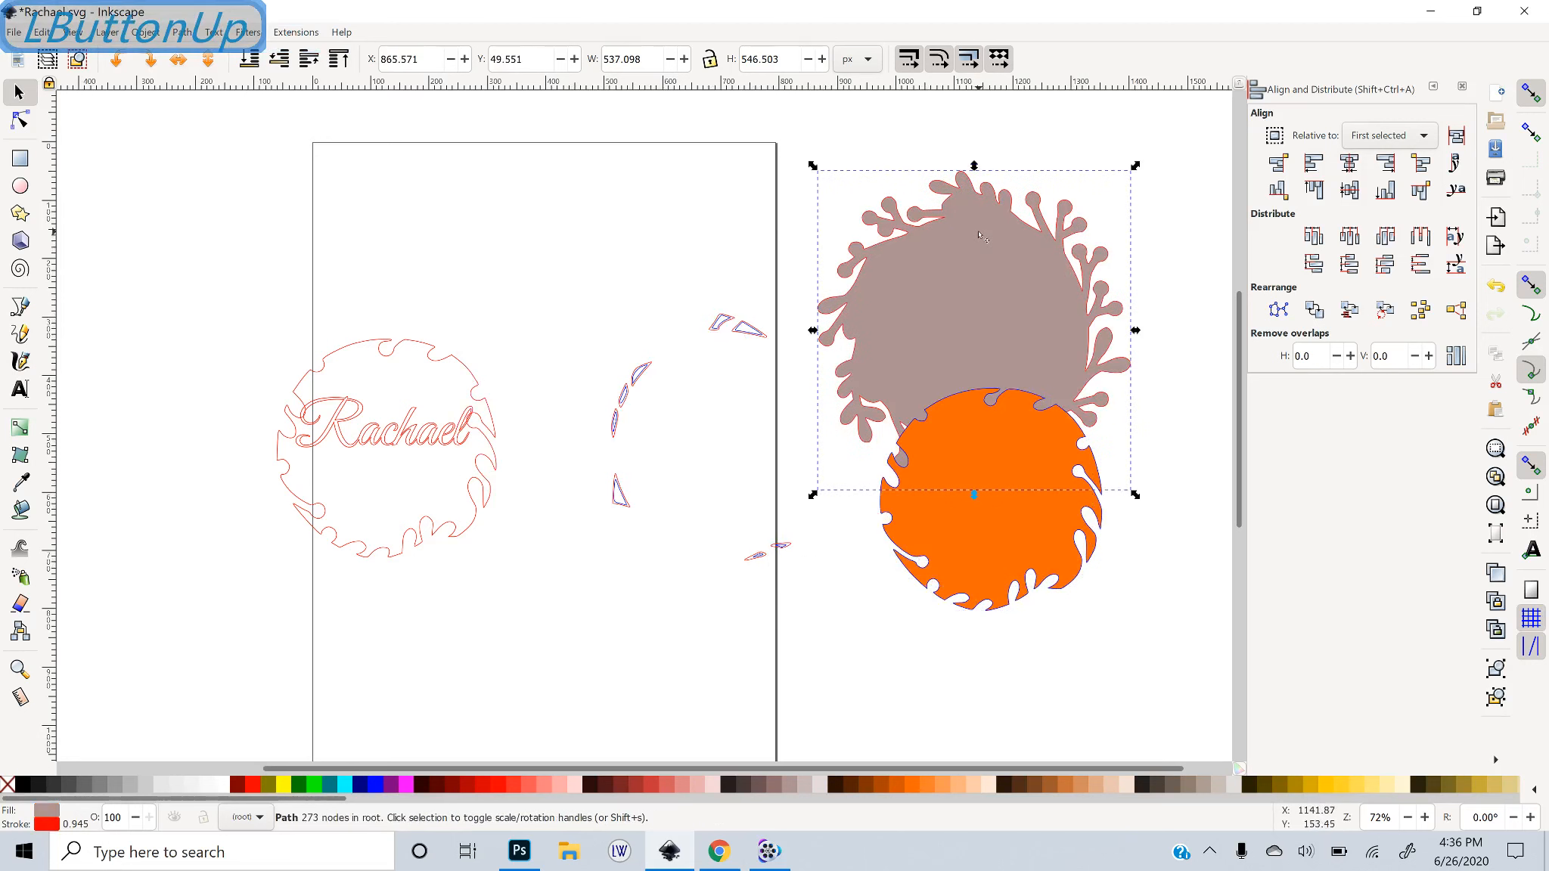